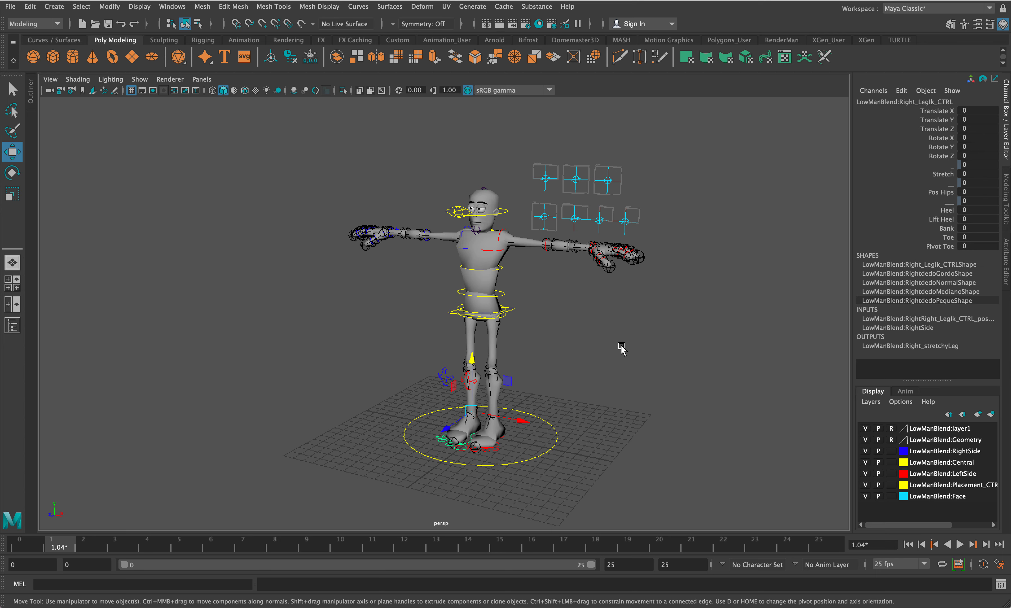
# Undo the selections of the right and left leg IK controls.
pyautogui.press('super+z')
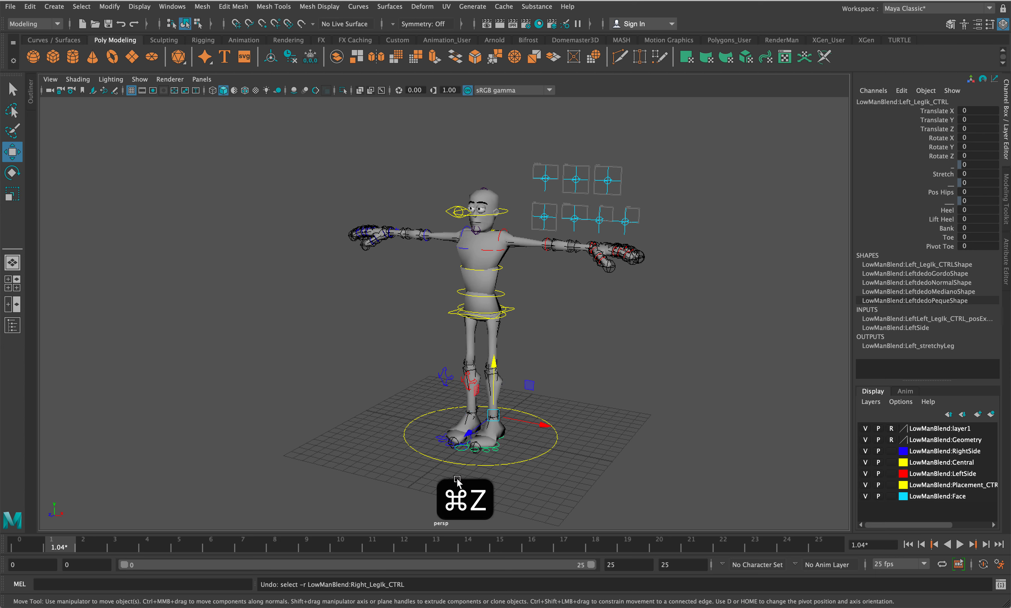
pyautogui.press('super+z')
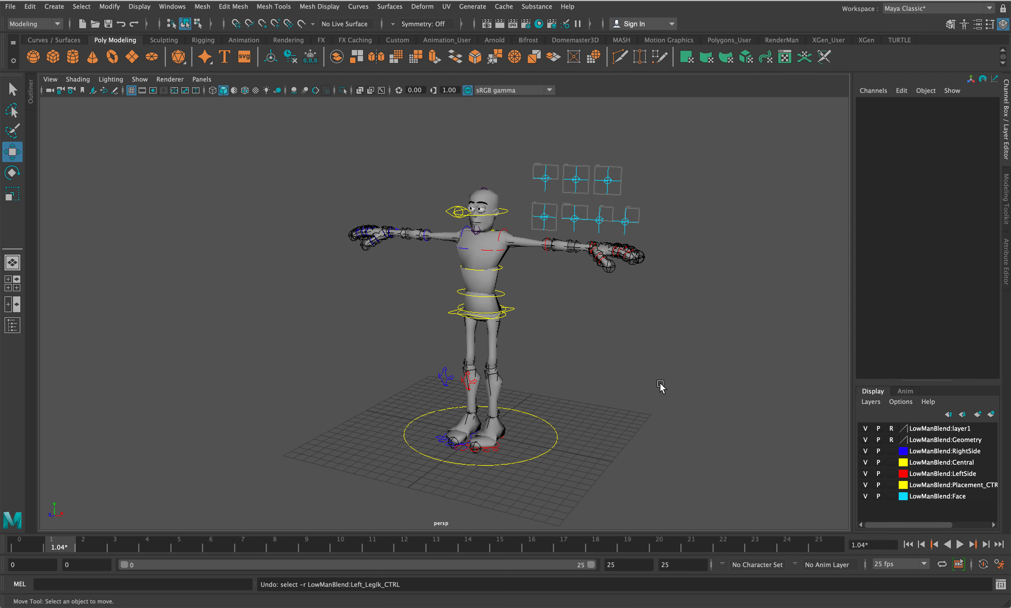
pyautogui.hotkey('alt', 'z')
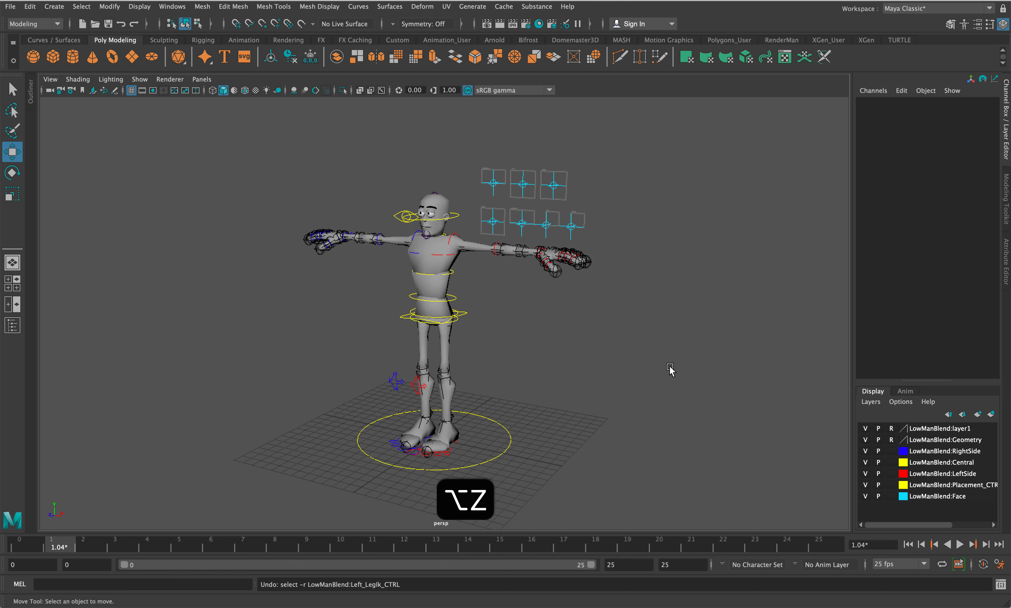
pyautogui.hotkey('alt', 'z')
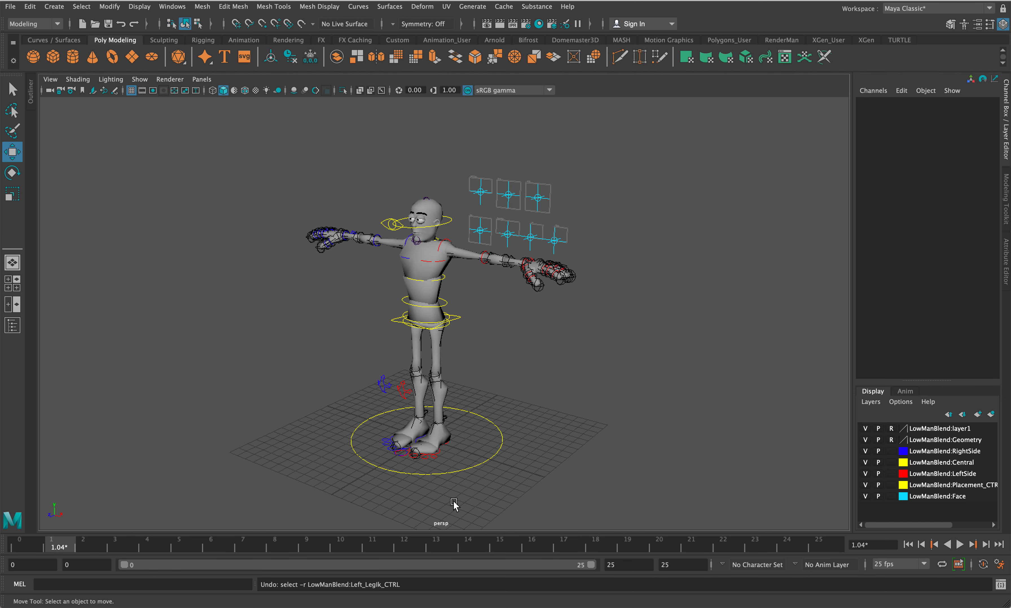
pyautogui.hotkey('alt', 'z')
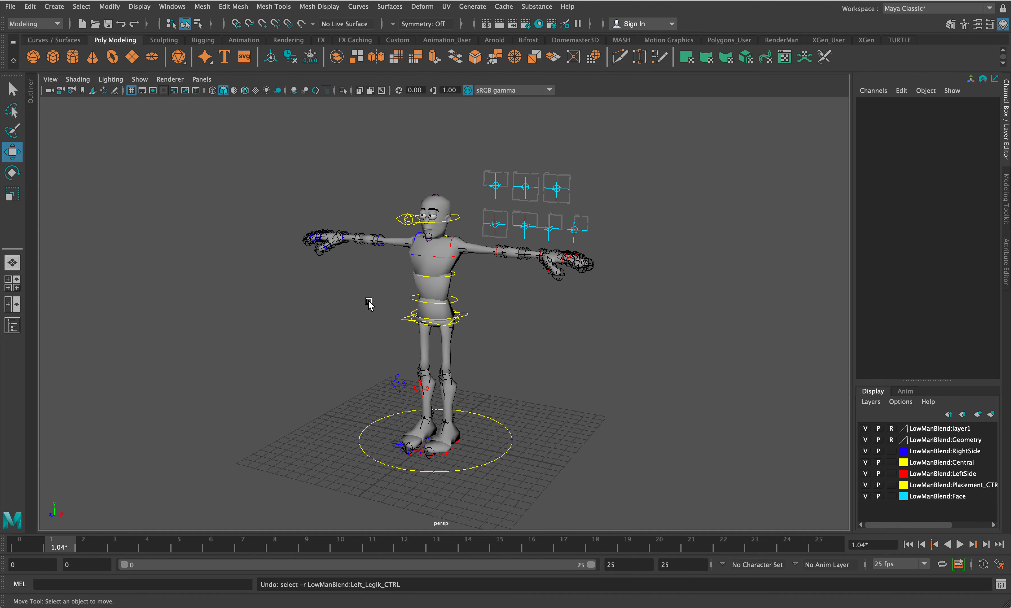
# Examine the rigged character's body, its control curves and the facial control boxes beside the head from several angles.
pyautogui.moveTo(383, 295)
pyautogui.keyDown('alt'); pyautogui.mouseDown()
pyautogui.moveTo(409, 294)
pyautogui.moveTo(338, 302)
pyautogui.moveTo(411, 301)
pyautogui.moveTo(398, 294)
pyautogui.mouseUp(); pyautogui.keyUp('alt')
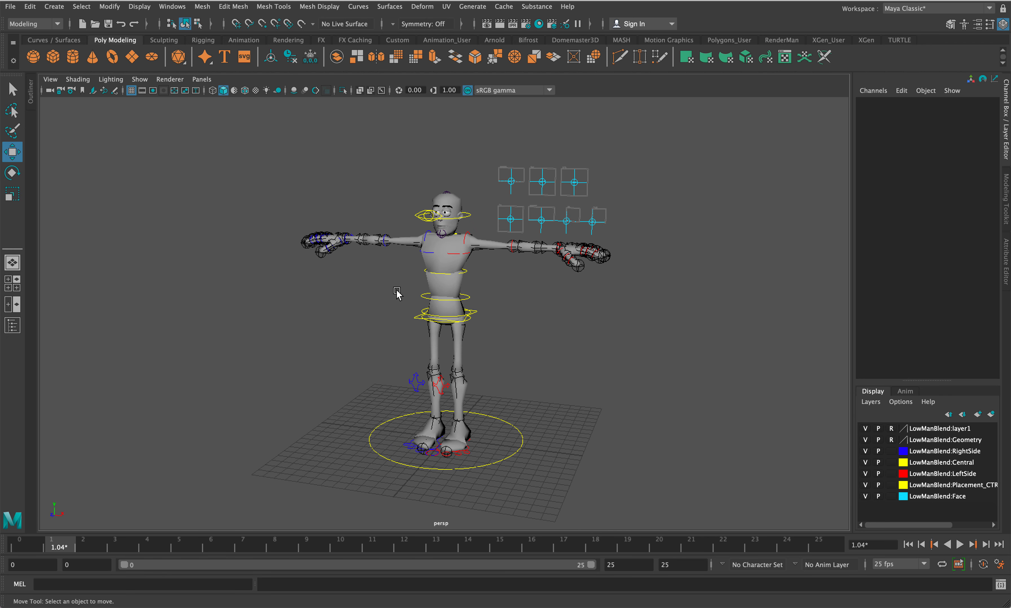
pyautogui.scroll(6, 680, 327)
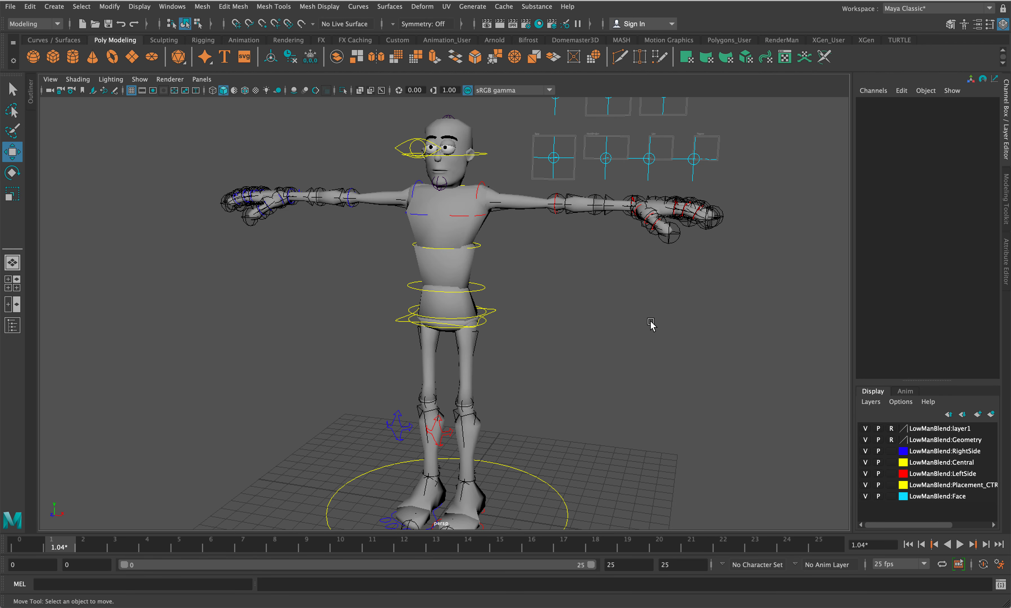
pyautogui.press('a')
pyautogui.keyDown('alt'); pyautogui.moveTo(643, 324); pyautogui.dragTo(669, 317); pyautogui.keyUp('alt')
pyautogui.moveTo(610, 328)
pyautogui.keyDown('alt'); pyautogui.mouseDown()
pyautogui.moveTo(630, 320)
pyautogui.moveTo(583, 330)
pyautogui.moveTo(620, 328)
pyautogui.mouseUp(); pyautogui.keyUp('alt')
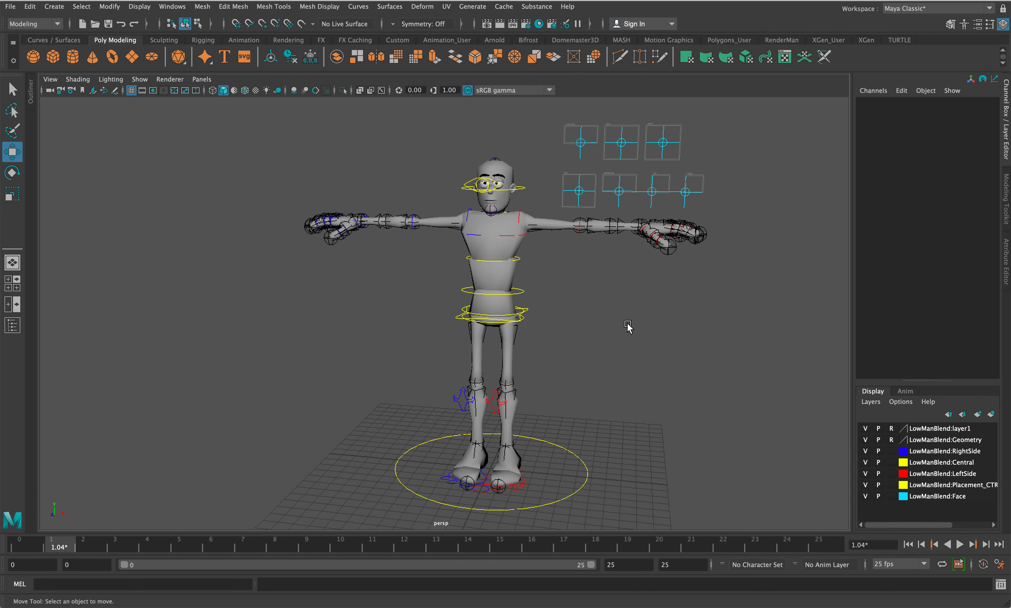
pyautogui.keyDown('alt'); pyautogui.moveTo(627, 330); pyautogui.dragTo(529, 326, button='middle'); pyautogui.keyUp('alt')
pyautogui.keyDown('alt'); pyautogui.moveTo(516, 302); pyautogui.dragTo(529, 290); pyautogui.keyUp('alt')
pyautogui.keyDown('alt'); pyautogui.moveTo(530, 290); pyautogui.dragTo(580, 294, button='middle'); pyautogui.keyUp('alt')
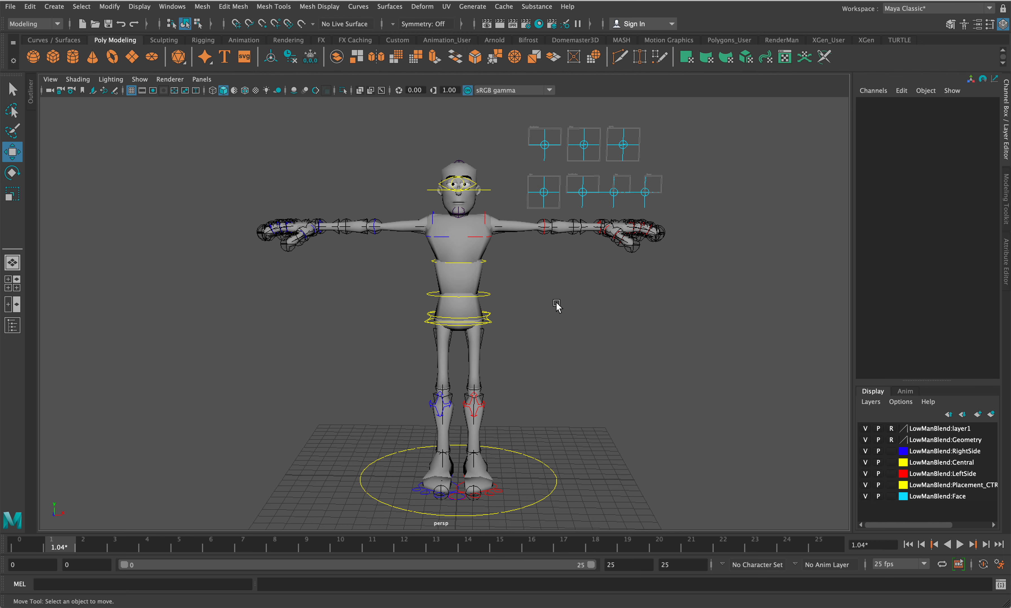
pyautogui.keyDown('alt'); pyautogui.moveTo(564, 305); pyautogui.dragTo(555, 311); pyautogui.keyUp('alt')
pyautogui.scroll(5, 487, 268)
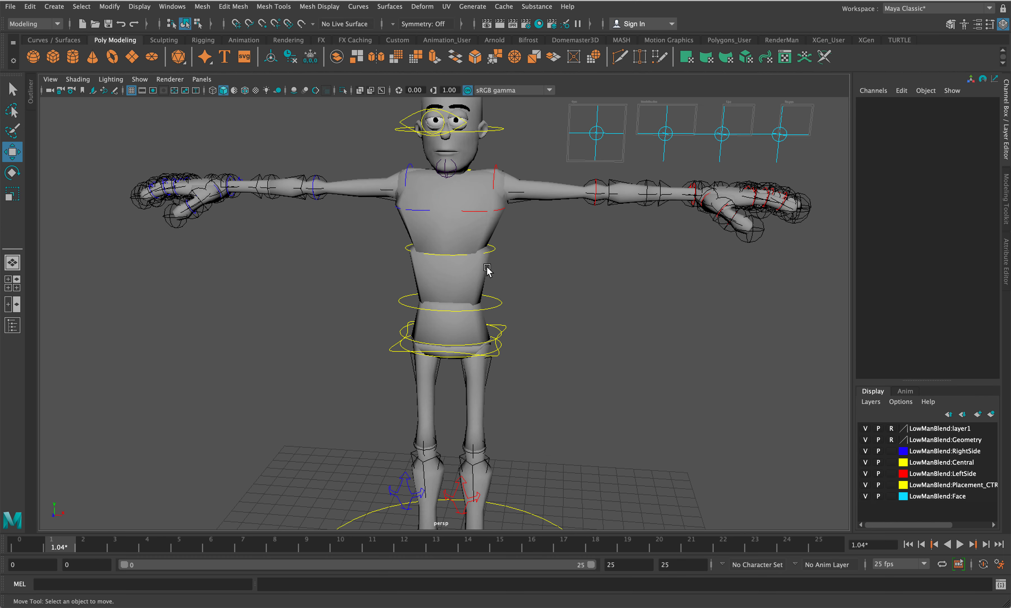
pyautogui.scroll(2, 488, 268)
pyautogui.scroll(-2, 539, 344)
pyautogui.scroll(-3, 539, 344)
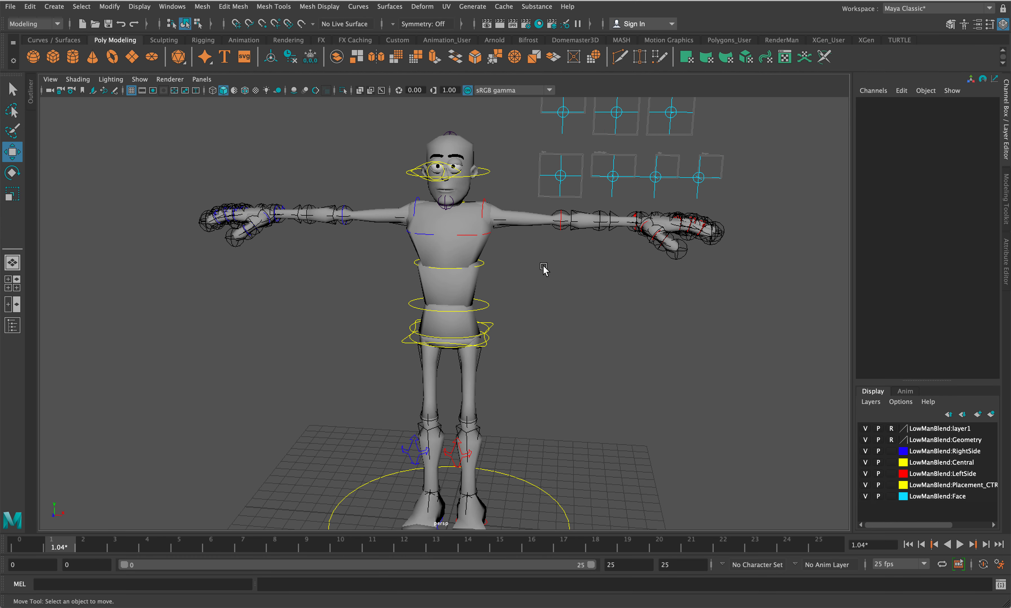
pyautogui.keyDown('alt'); pyautogui.moveTo(544, 269); pyautogui.dragTo(442, 407); pyautogui.keyUp('alt')
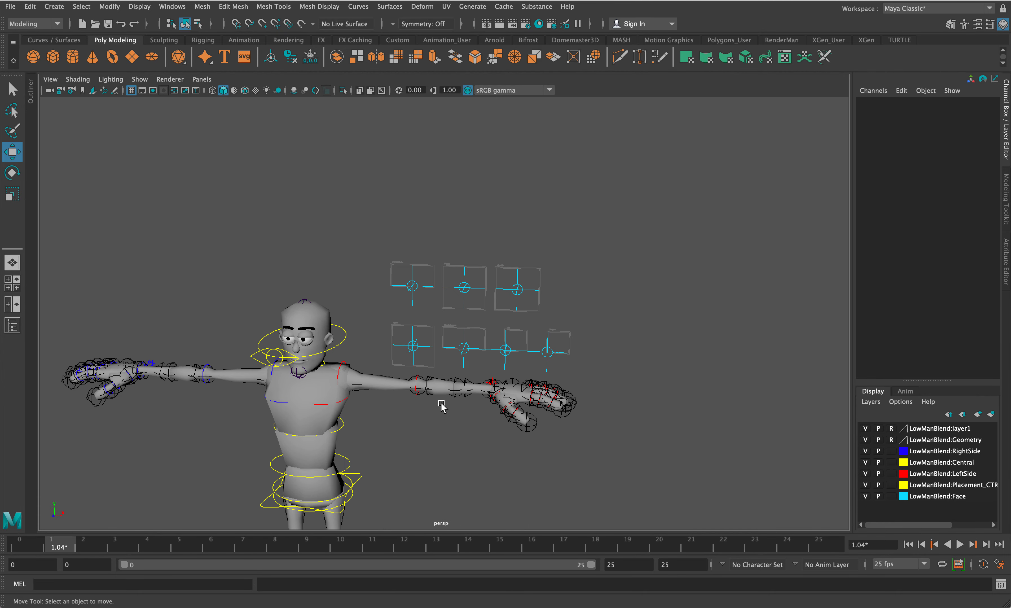
pyautogui.scroll(5, 469, 361)
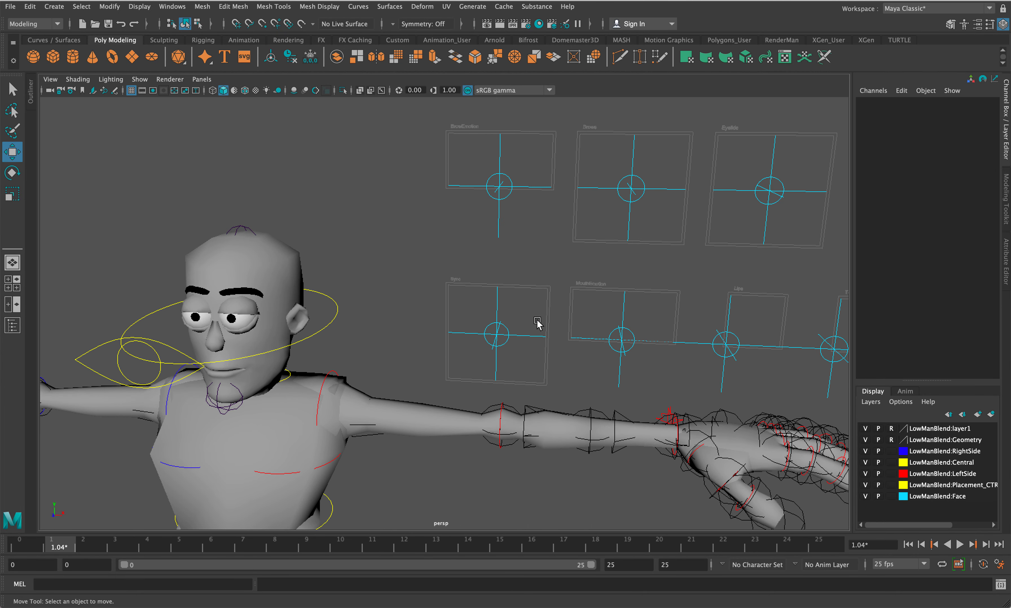
pyautogui.scroll(-4, 549, 294)
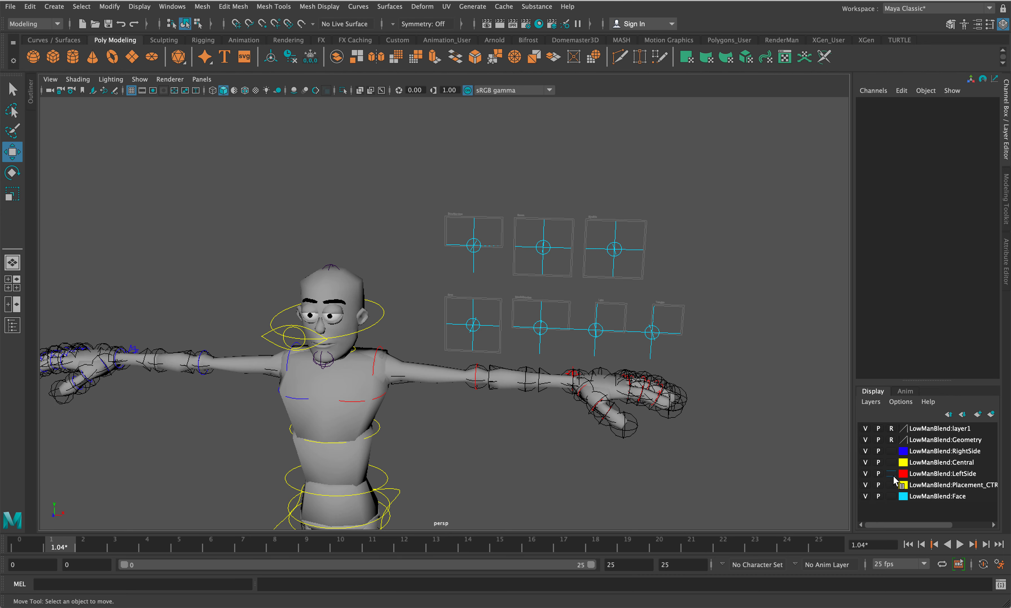
# Inspect the joint skeleton of the arms, spine and legs with the LowManBlend:Geometry display layer temporarily hidden.
pyautogui.click(866, 440)
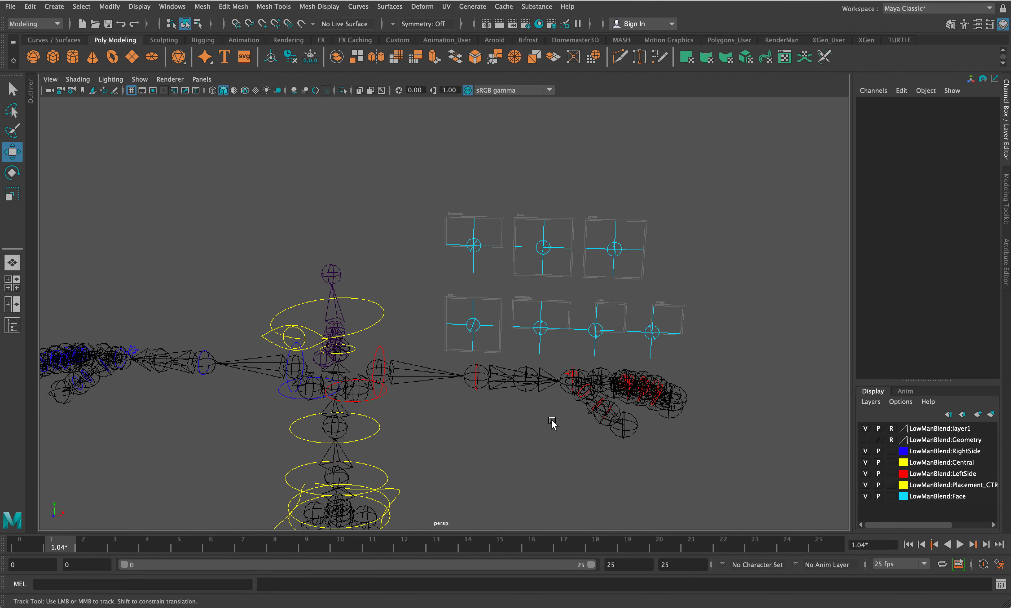
pyautogui.keyDown('alt'); pyautogui.moveTo(551, 420); pyautogui.dragTo(630, 343, button='middle'); pyautogui.keyUp('alt')
pyautogui.keyDown('alt'); pyautogui.moveTo(602, 408); pyautogui.dragTo(592, 361, button='middle'); pyautogui.keyUp('alt')
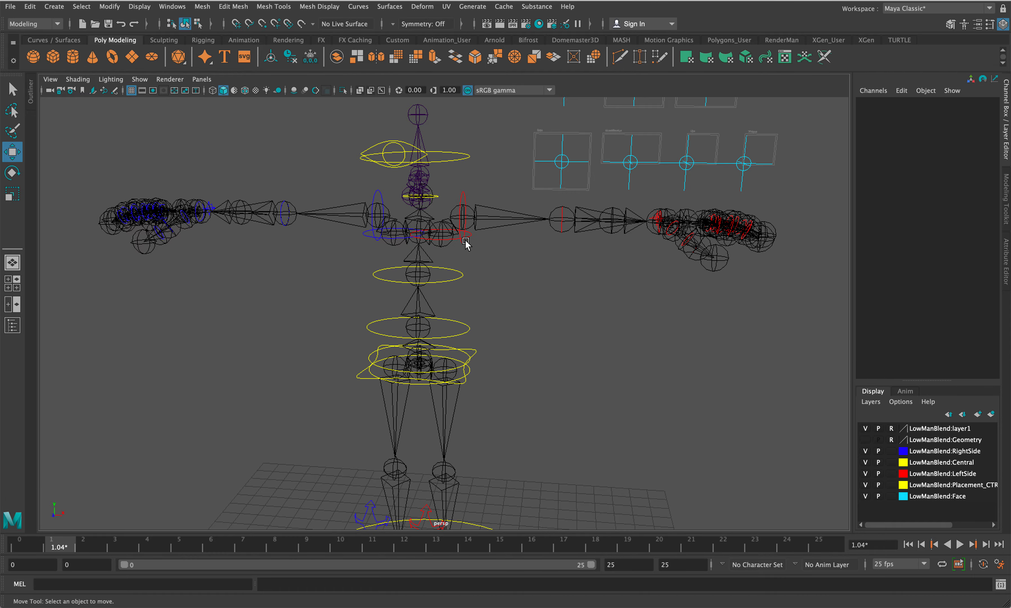
pyautogui.keyDown('alt'); pyautogui.moveTo(553, 240); pyautogui.dragTo(554, 212); pyautogui.keyUp('alt')
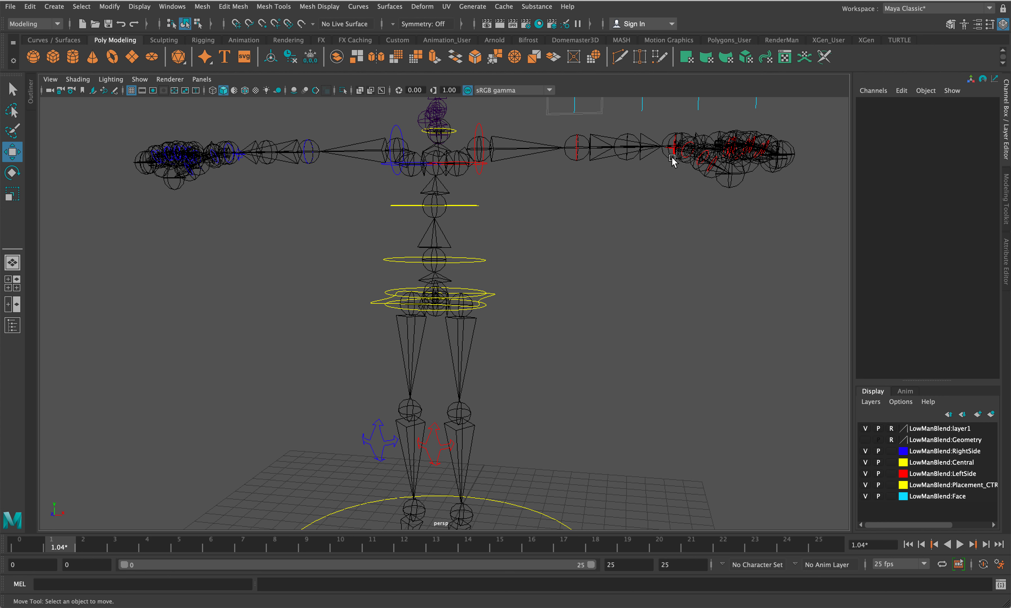
pyautogui.moveTo(691, 200)
pyautogui.keyDown('alt'); pyautogui.mouseDown()
pyautogui.moveTo(679, 208)
pyautogui.moveTo(692, 210)
pyautogui.mouseUp(); pyautogui.keyUp('alt')
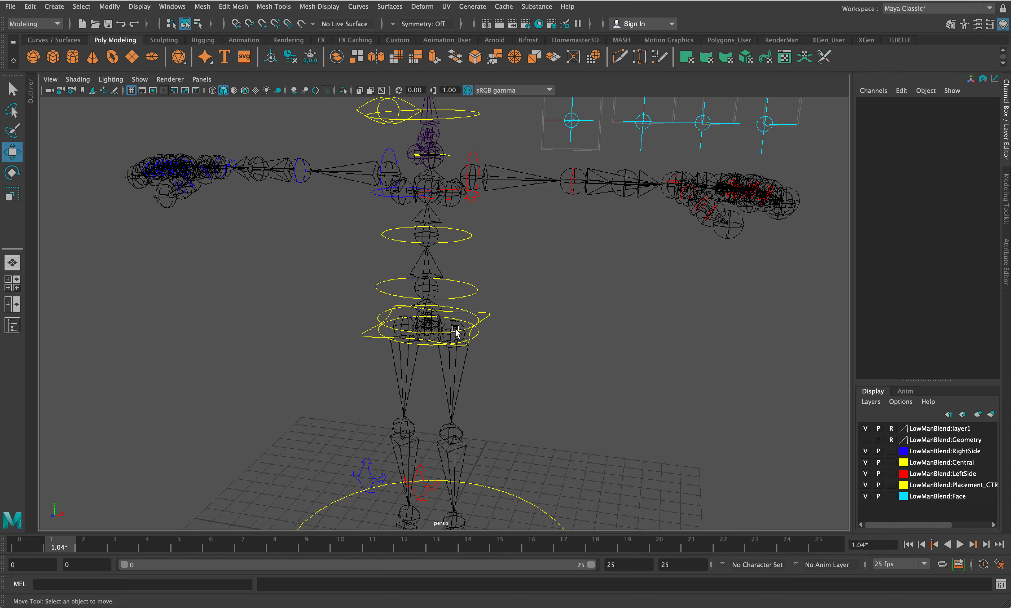
pyautogui.keyDown('alt'); pyautogui.moveTo(489, 421); pyautogui.dragTo(602, 425); pyautogui.keyUp('alt')
pyautogui.click(866, 440)
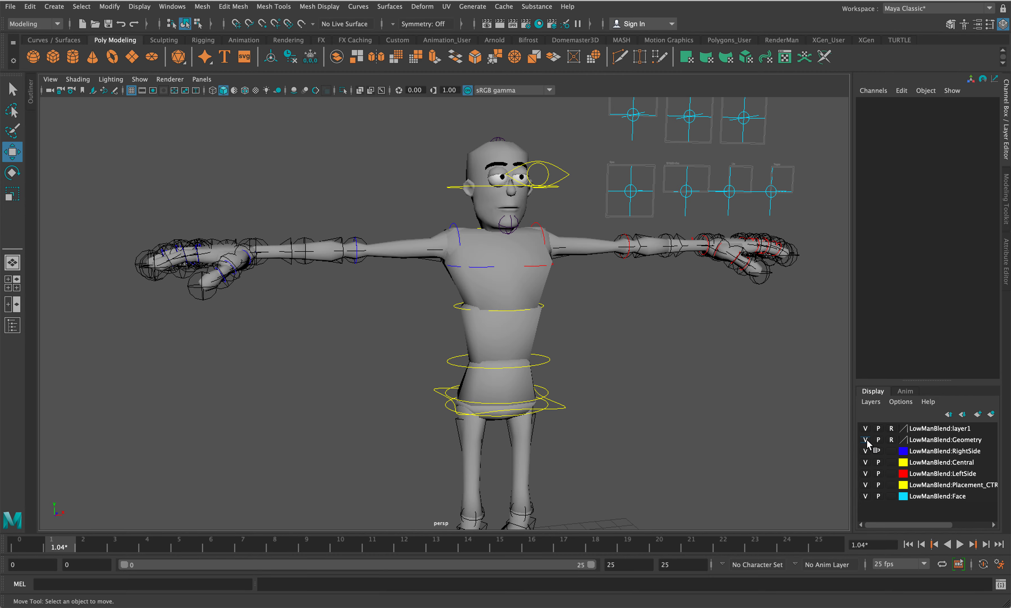
# Try the Brows_Emotion face control by moving it freely within its box, to about X -0.598 and Y 0.741, and undo the move.
pyautogui.keyDown('alt'); pyautogui.moveTo(660, 398); pyautogui.dragTo(622, 399); pyautogui.keyUp('alt')
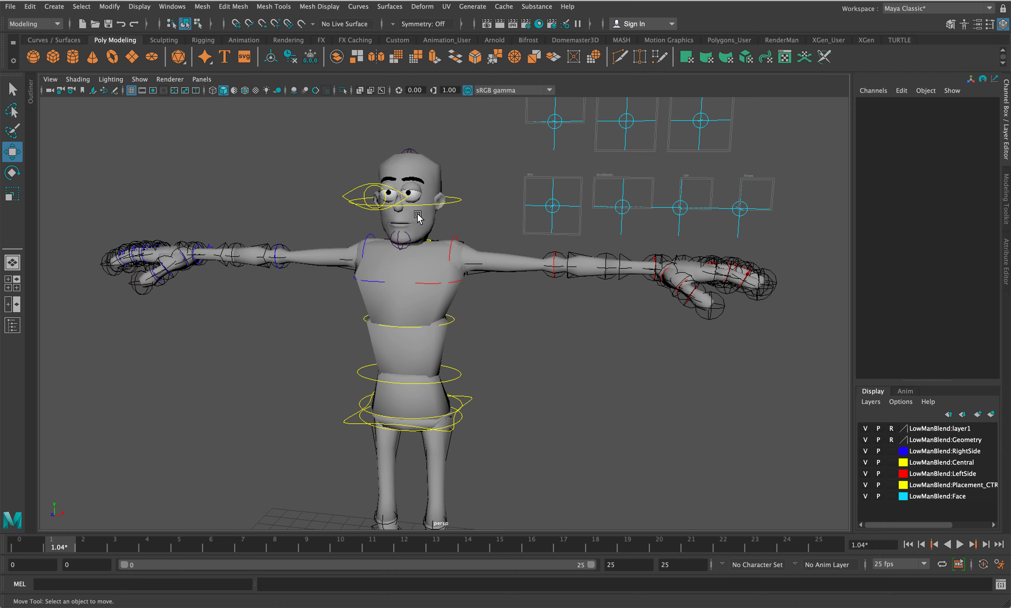
pyautogui.keyDown('alt'); pyautogui.moveTo(628, 309); pyautogui.dragTo(594, 378, button='middle'); pyautogui.keyUp('alt')
pyautogui.keyDown('alt'); pyautogui.moveTo(582, 366); pyautogui.dragTo(595, 360); pyautogui.keyUp('alt')
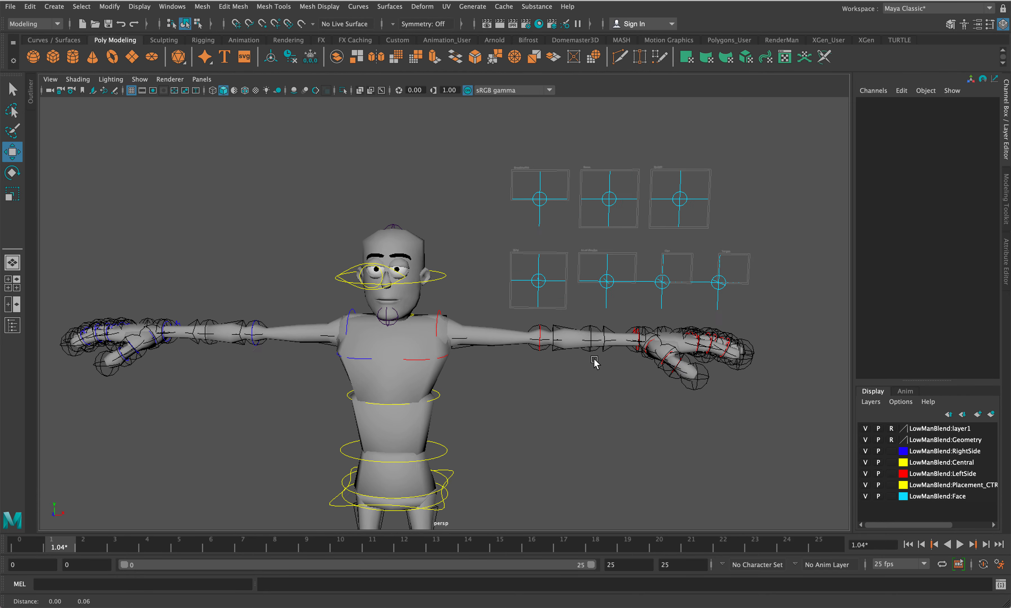
pyautogui.keyDown('alt'); pyautogui.moveTo(595, 361); pyautogui.dragTo(577, 391, button='middle'); pyautogui.keyUp('alt')
pyautogui.scroll(2, 576, 384)
pyautogui.keyDown('alt'); pyautogui.moveTo(592, 345); pyautogui.dragTo(521, 322, button='middle'); pyautogui.keyUp('alt')
pyautogui.scroll(-2, 521, 322)
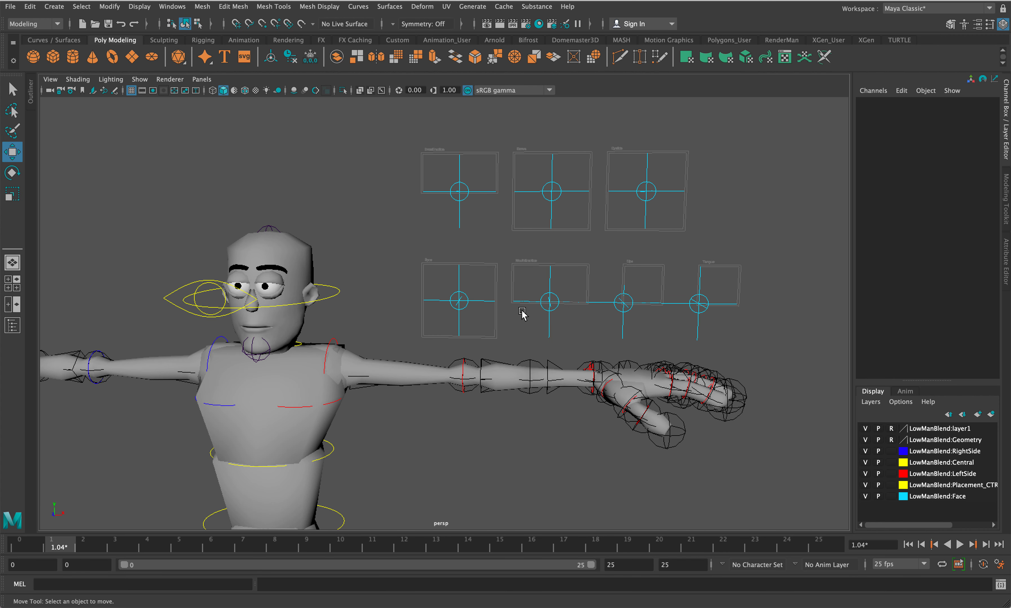
pyautogui.click(464, 198)
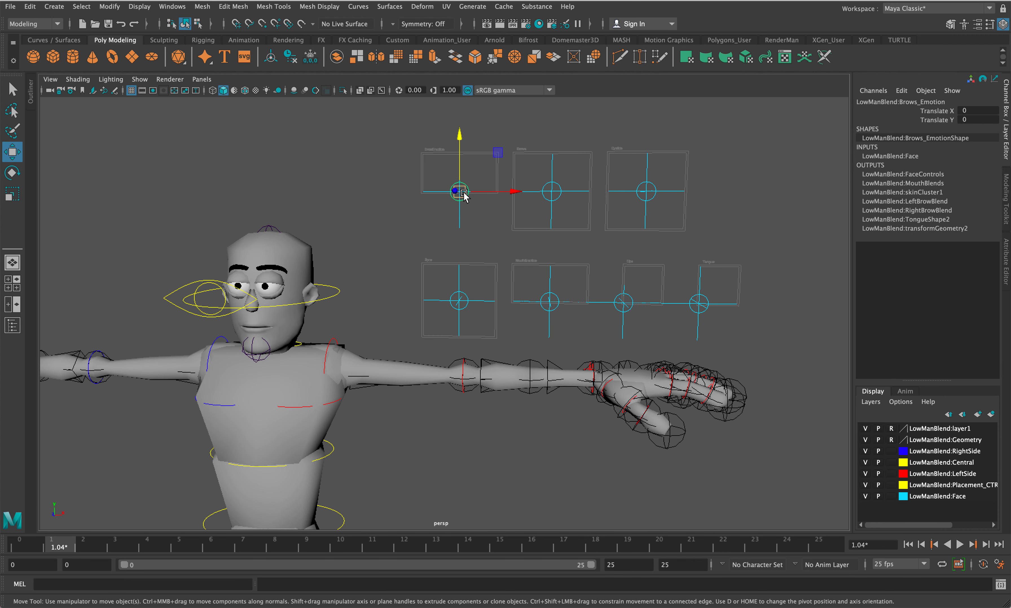
pyautogui.press('w')
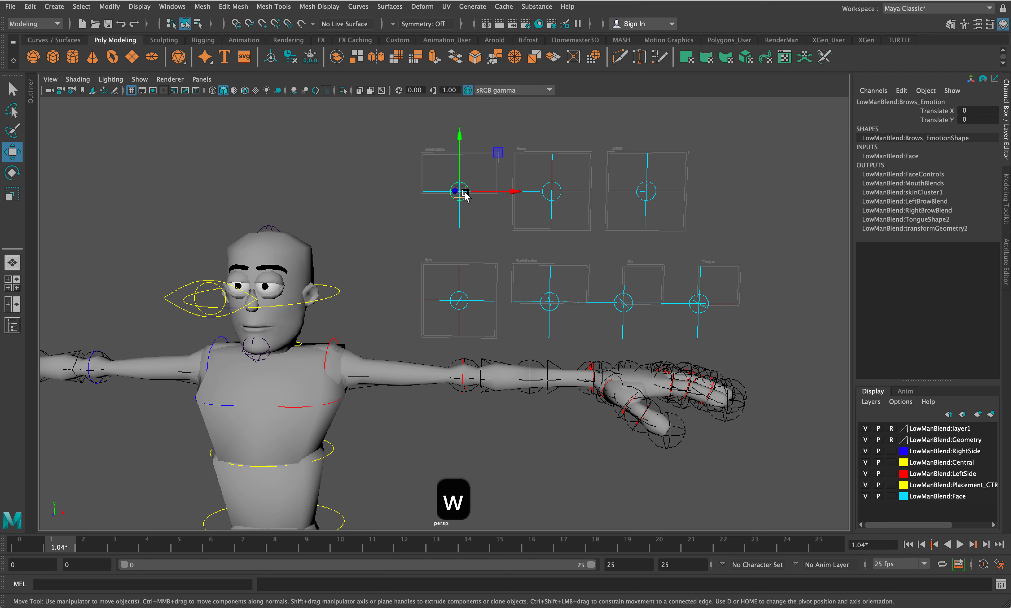
pyautogui.moveTo(465, 196); pyautogui.dragTo(560, 187)
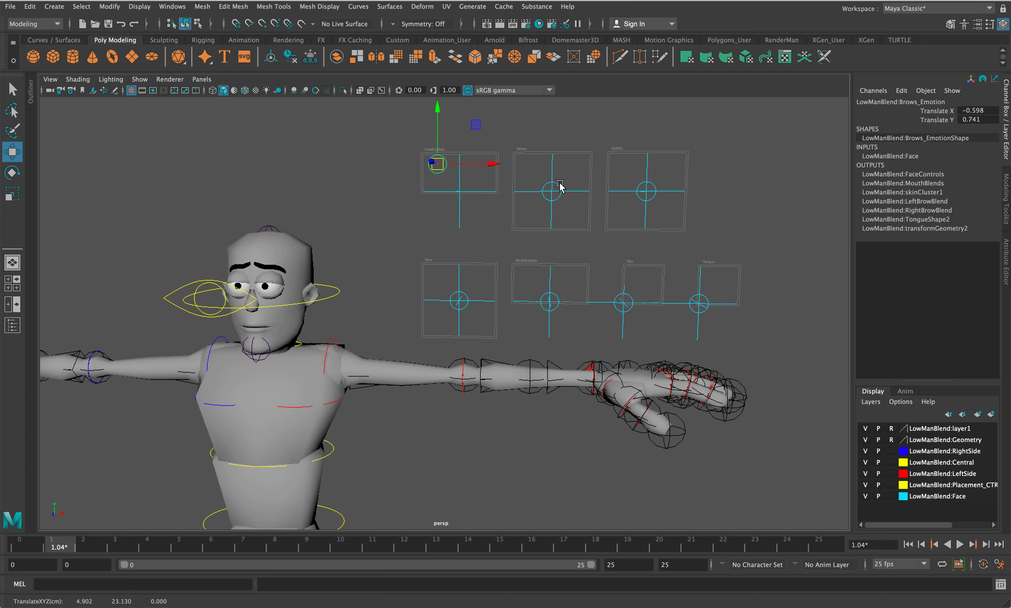
pyautogui.press('super+z')
# Try the Sync face control by moving it freely around its box, and undo the move.
pyautogui.click(462, 305)
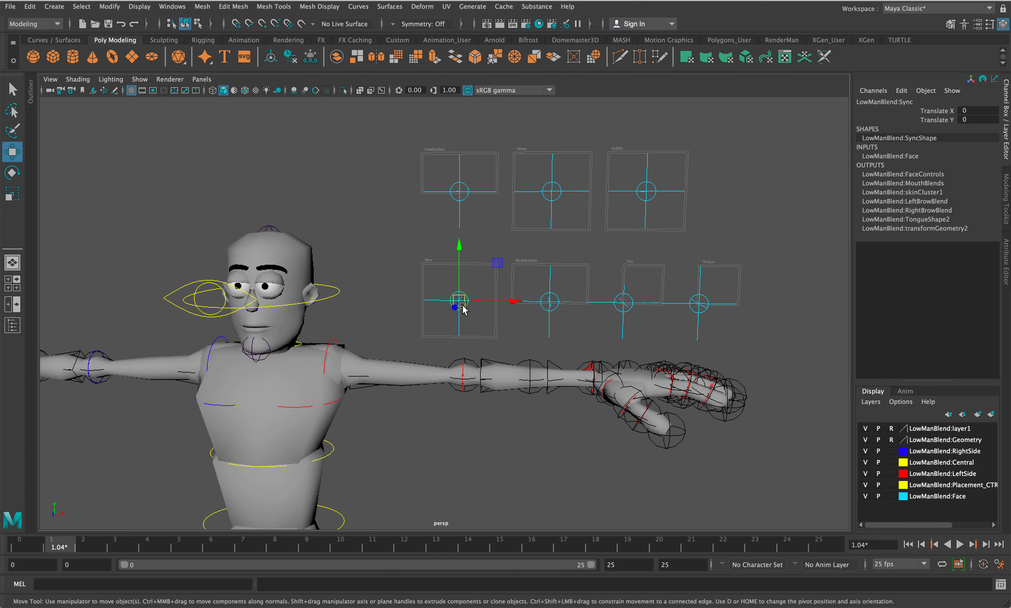
pyautogui.moveTo(462, 305); pyautogui.dragTo(551, 304)
pyautogui.press('super+z')
# Try the Mouth_Emotion and Eyelids face controls by moving each one freely, undoing each move.
pyautogui.click(557, 297)
pyautogui.press('super+z')
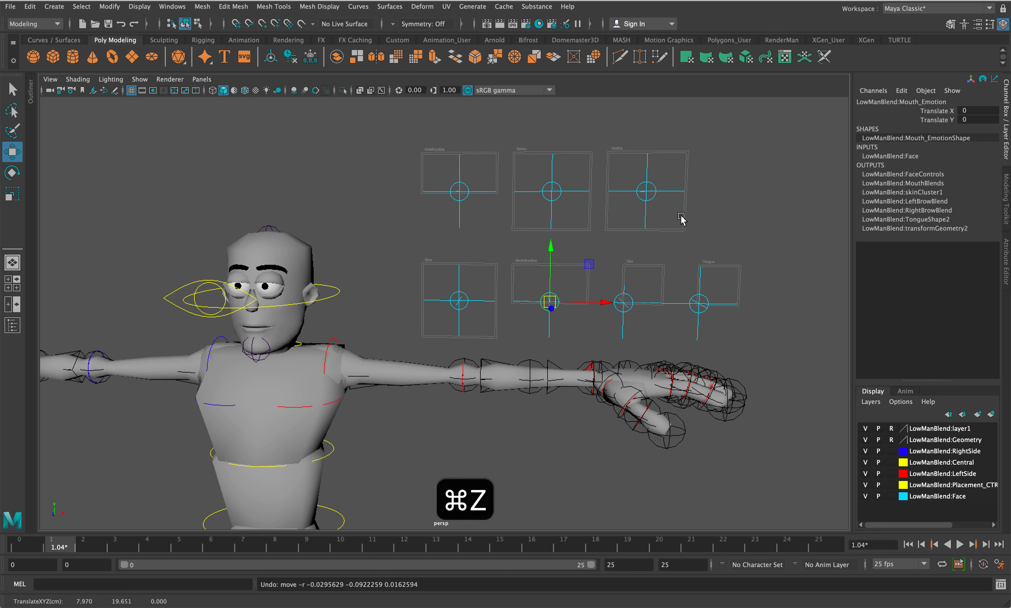
pyautogui.click(650, 193)
pyautogui.moveTo(648, 192)
pyautogui.mouseDown()
pyautogui.moveTo(648, 171)
pyautogui.moveTo(650, 185)
pyautogui.mouseUp()
pyautogui.press('super+z')
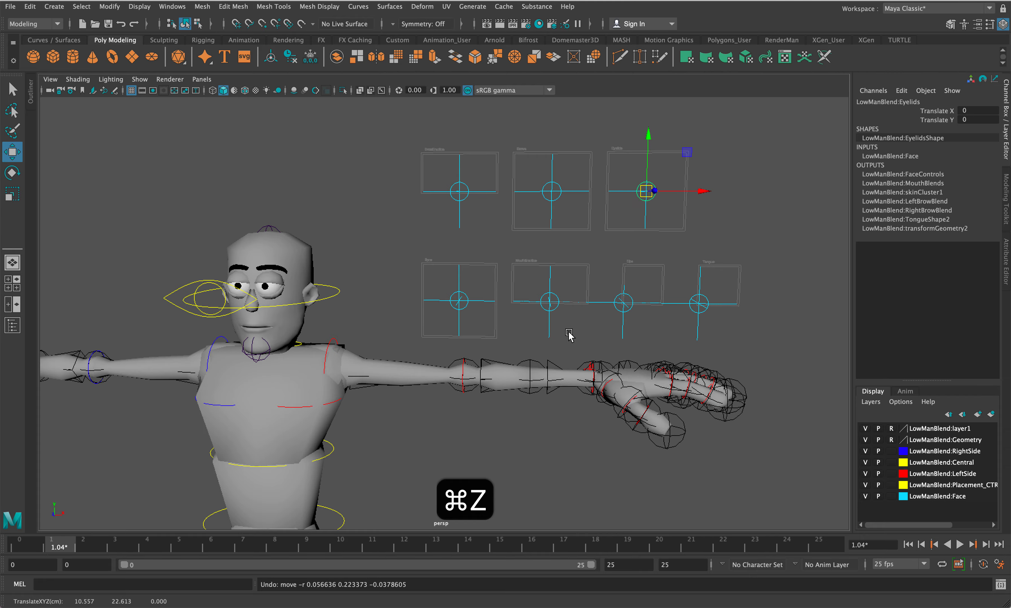
# Examine the full character rig from several angles, including the hip, knee, foot and placement controls.
pyautogui.scroll(-5, 480, 319)
pyautogui.scroll(5, 480, 319)
pyautogui.keyDown('alt'); pyautogui.moveTo(479, 322); pyautogui.dragTo(447, 293); pyautogui.keyUp('alt')
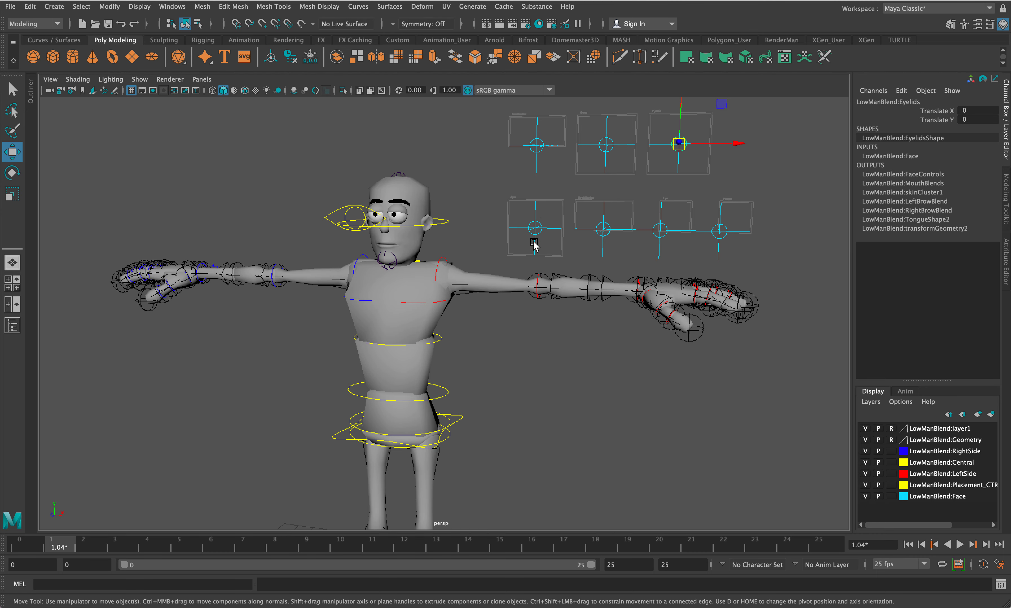
pyautogui.scroll(-3, 534, 244)
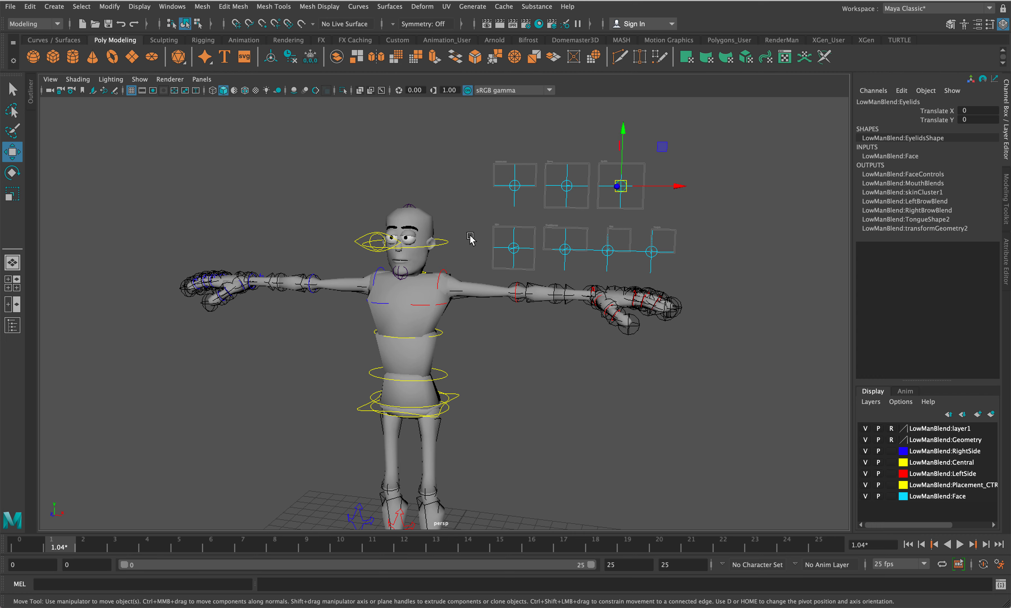
pyautogui.keyDown('alt'); pyautogui.moveTo(467, 288); pyautogui.dragTo(525, 239); pyautogui.keyUp('alt')
pyautogui.keyDown('alt'); pyautogui.moveTo(575, 289); pyautogui.dragTo(618, 214, button='middle'); pyautogui.keyUp('alt')
pyautogui.keyDown('alt'); pyautogui.moveTo(618, 250); pyautogui.dragTo(627, 287, button='middle'); pyautogui.keyUp('alt')
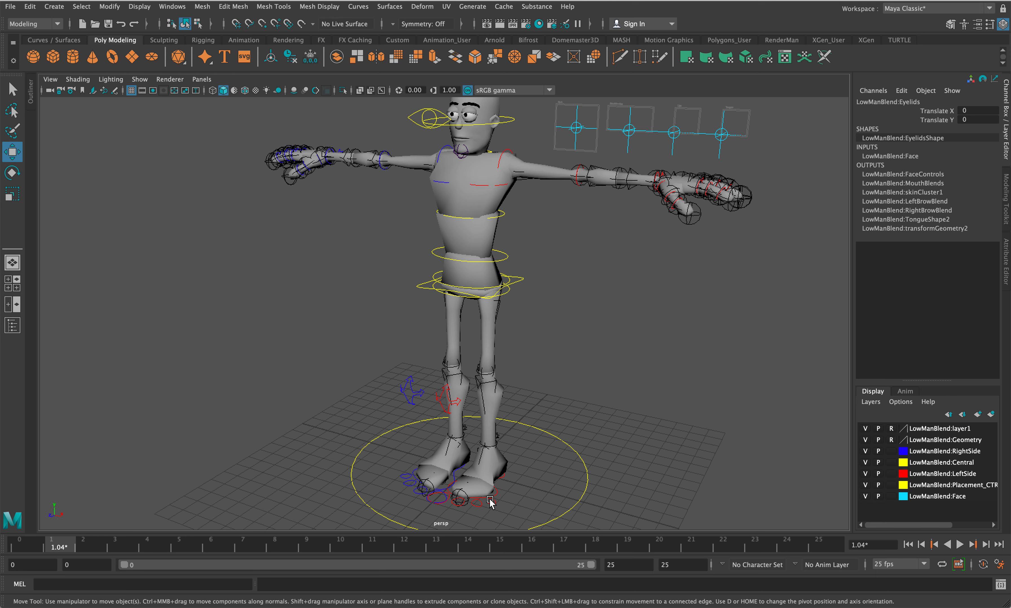
pyautogui.keyDown('alt'); pyautogui.moveTo(409, 465); pyautogui.dragTo(519, 266); pyautogui.keyUp('alt')
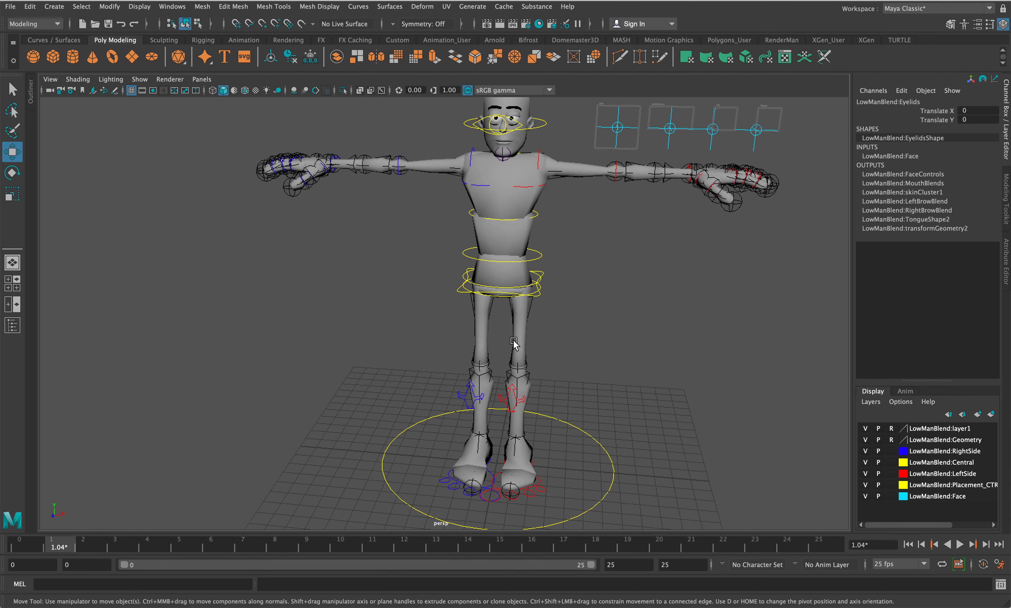
pyautogui.keyDown('alt'); pyautogui.moveTo(586, 340); pyautogui.dragTo(507, 354); pyautogui.keyUp('alt')
pyautogui.keyDown('alt'); pyautogui.moveTo(507, 354); pyautogui.dragTo(539, 332, button='middle'); pyautogui.keyUp('alt')
pyautogui.scroll(-3, 539, 332)
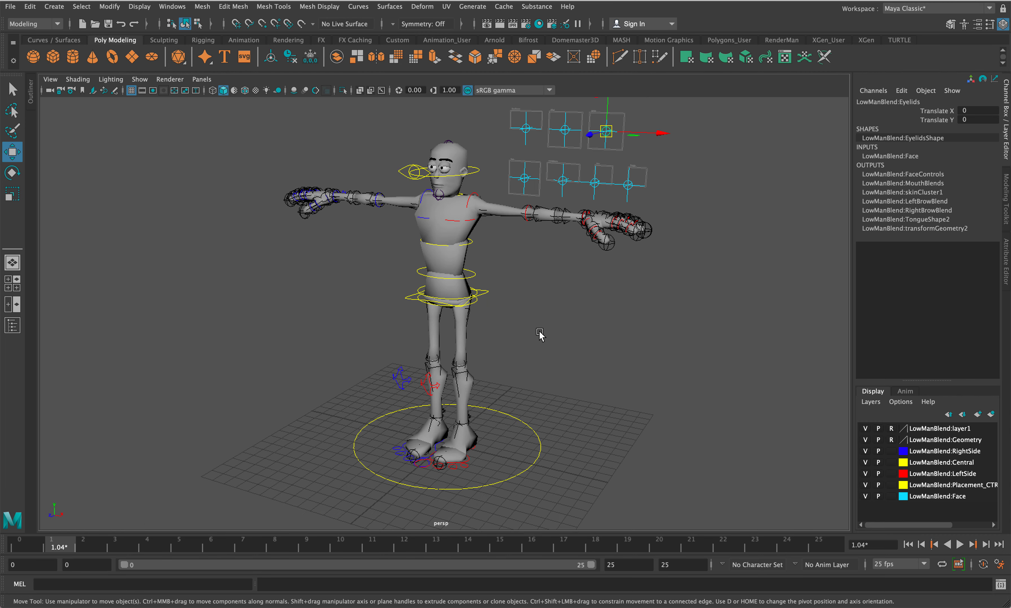
pyautogui.keyDown('alt'); pyautogui.moveTo(507, 332); pyautogui.dragTo(521, 330); pyautogui.keyUp('alt')
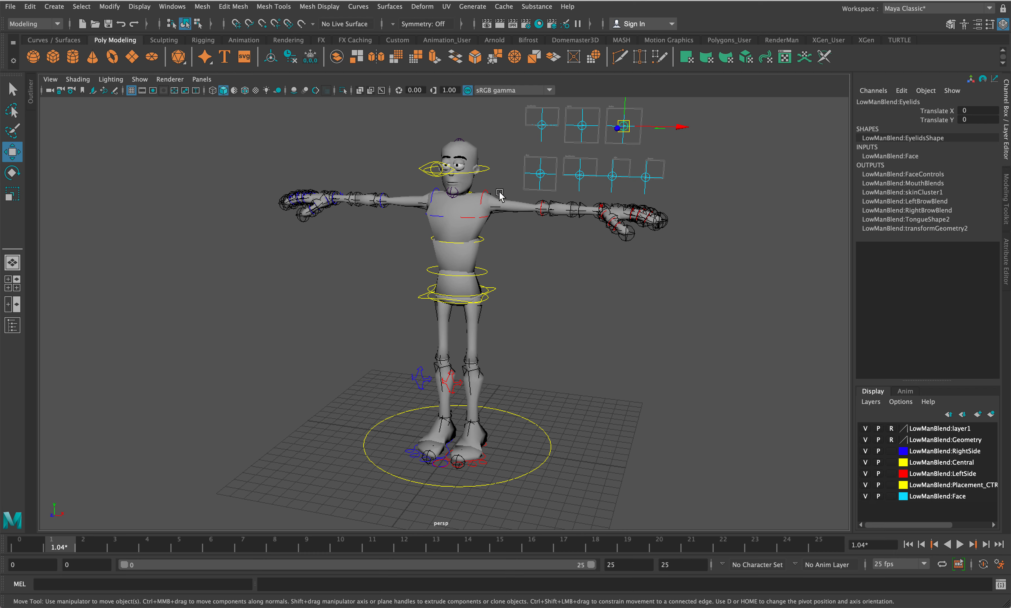
pyautogui.keyDown('alt'); pyautogui.moveTo(513, 191); pyautogui.dragTo(513, 191); pyautogui.keyUp('alt')
pyautogui.scroll(2, 477, 197)
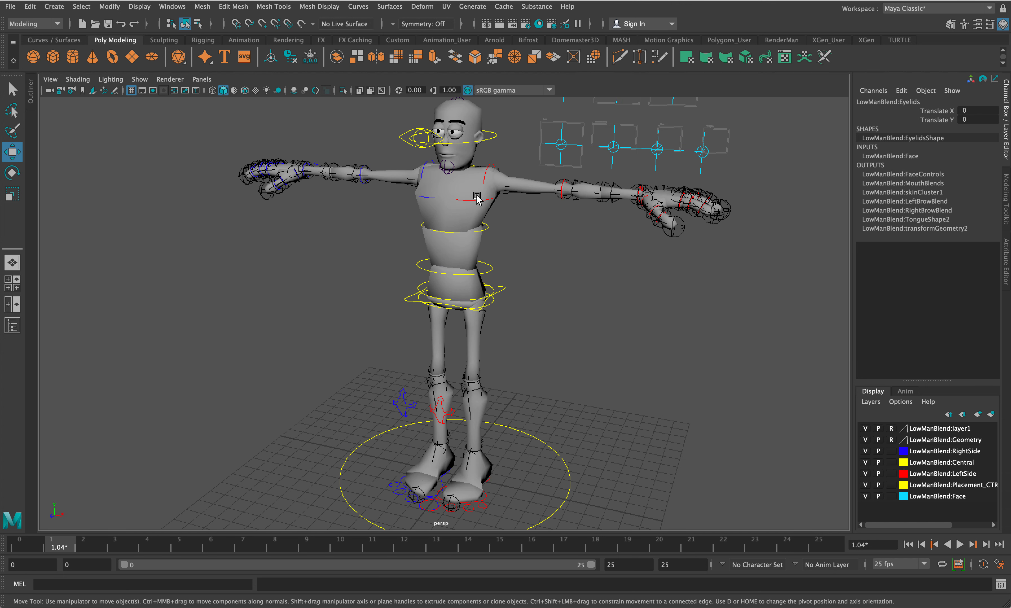
# Try the EyeControl in front of the face by moving it sideways, and undo the move.
pyautogui.click(429, 148)
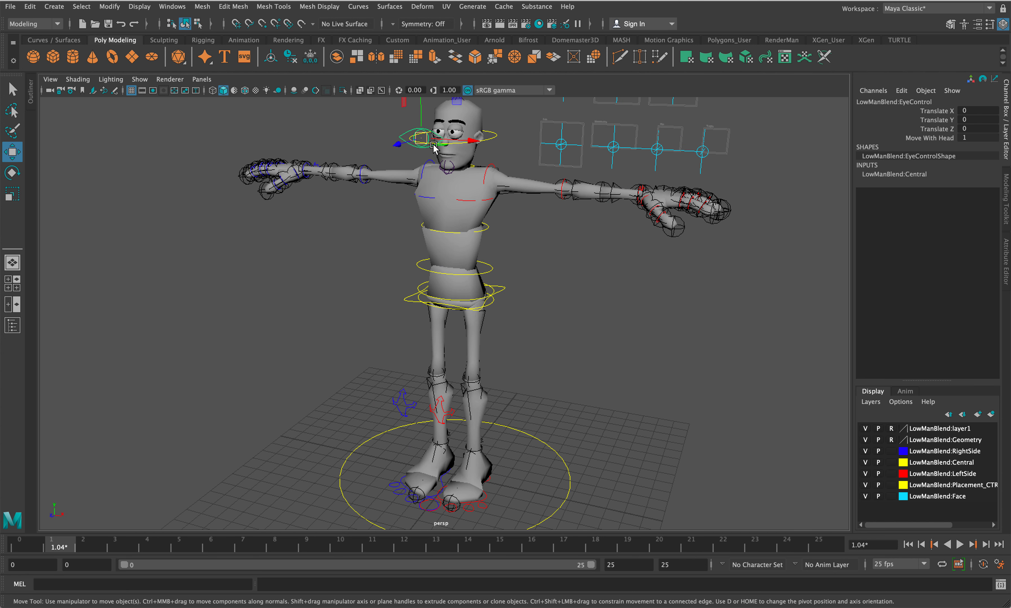
pyautogui.moveTo(426, 139); pyautogui.dragTo(369, 138)
pyautogui.press('super+z')
pyautogui.scroll(-3, 548, 320)
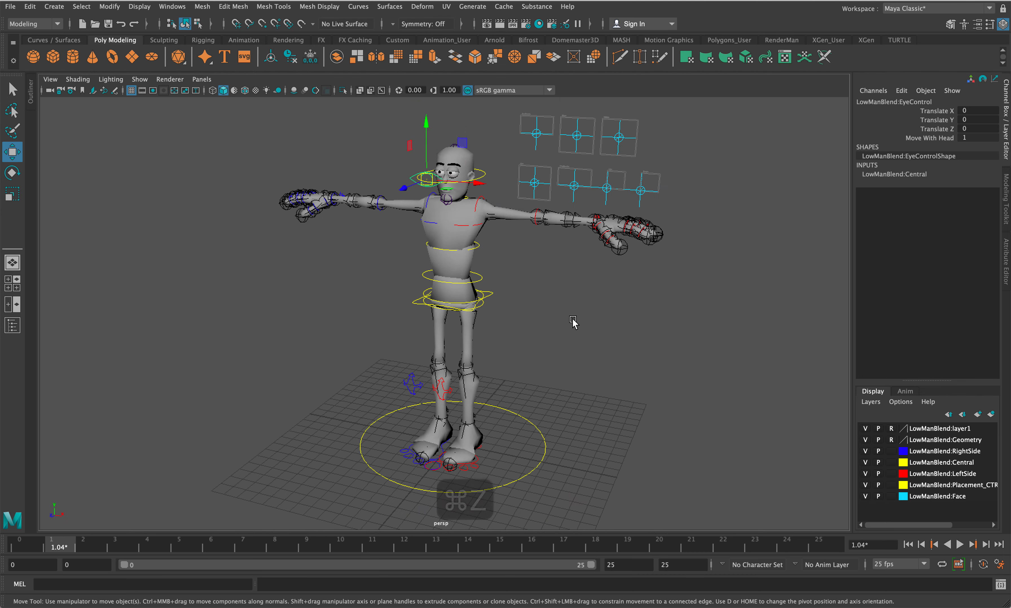
# Examine the left arm's FK, shoulder, elbow and thumb controls by selecting them one after another.
pyautogui.keyDown('alt'); pyautogui.moveTo(573, 319); pyautogui.dragTo(561, 318); pyautogui.keyUp('alt')
pyautogui.click(470, 192)
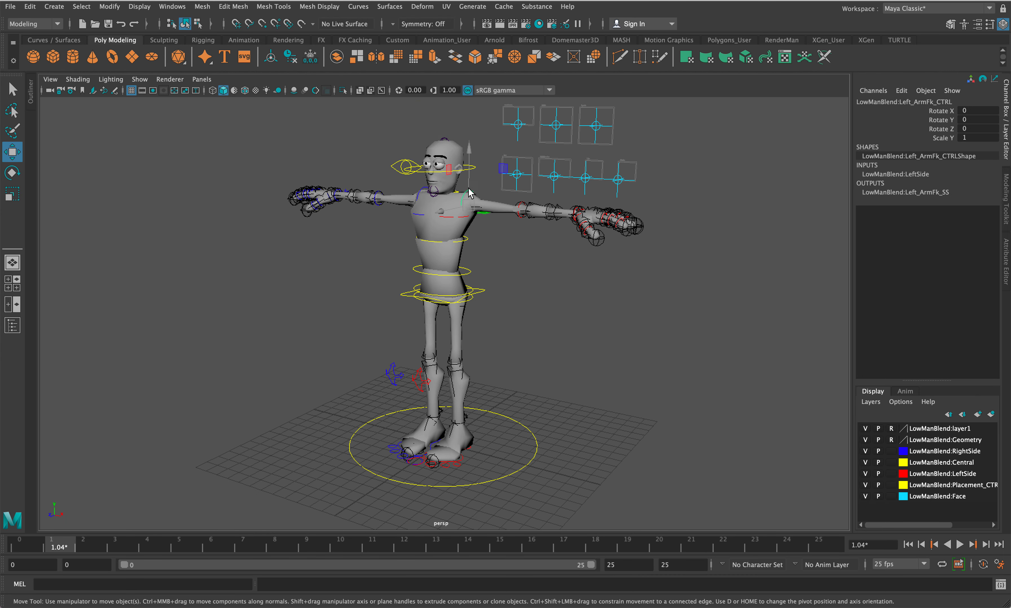
pyautogui.click(462, 213)
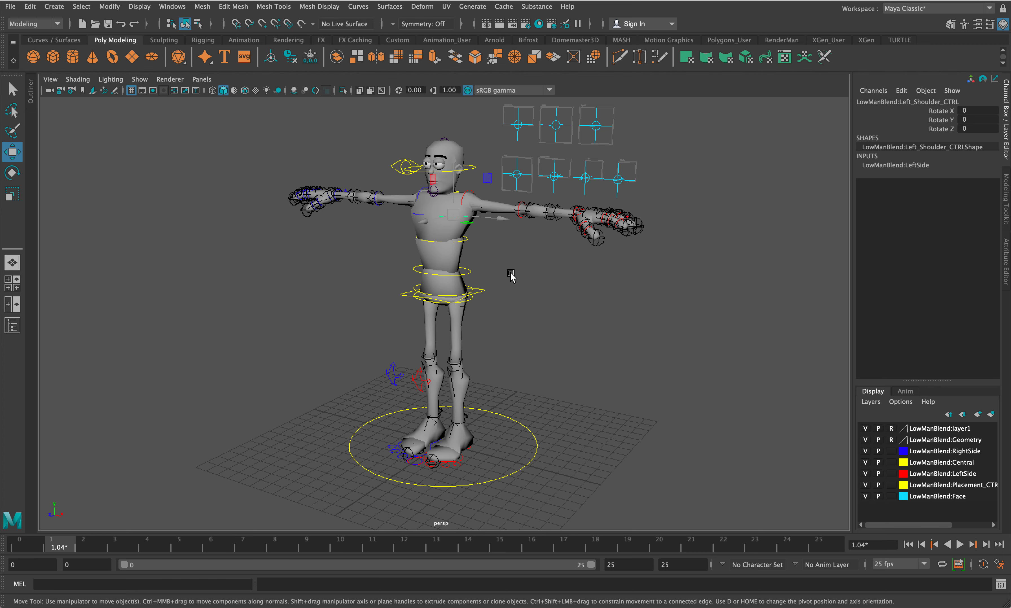
pyautogui.scroll(2, 512, 273)
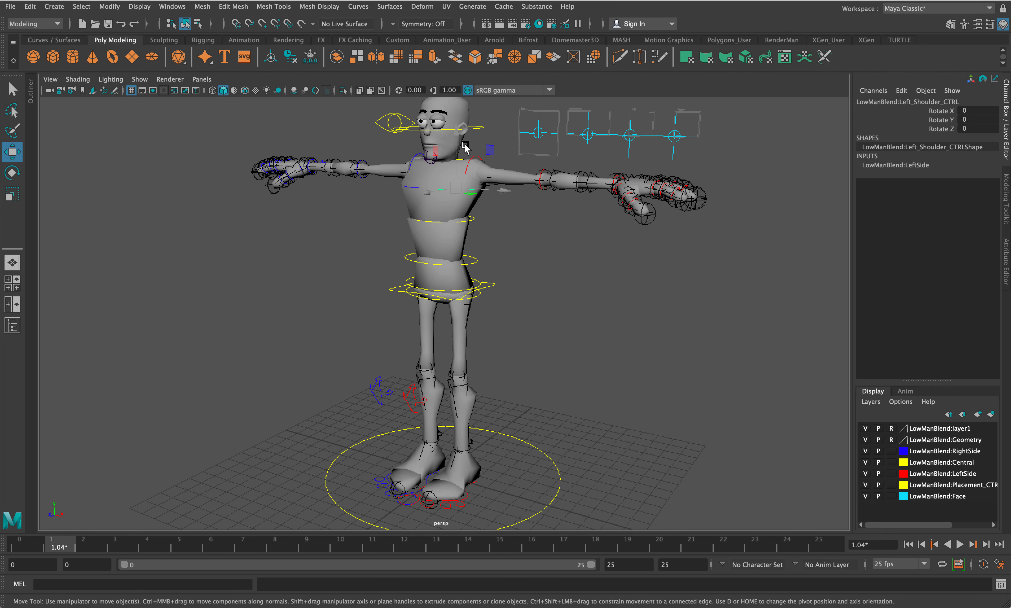
pyautogui.click(472, 158)
pyautogui.click(544, 189)
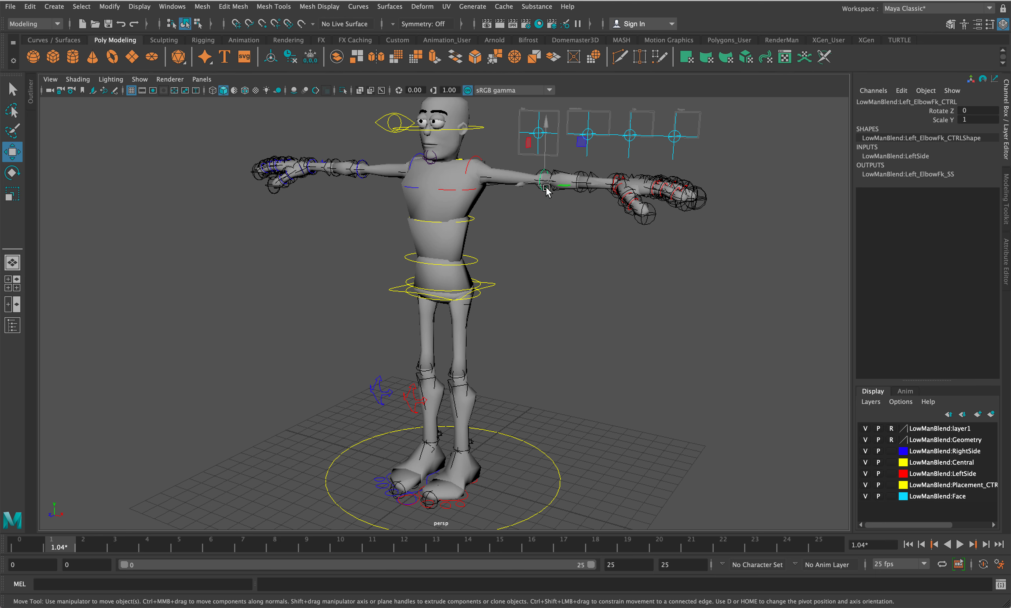
pyautogui.click(614, 187)
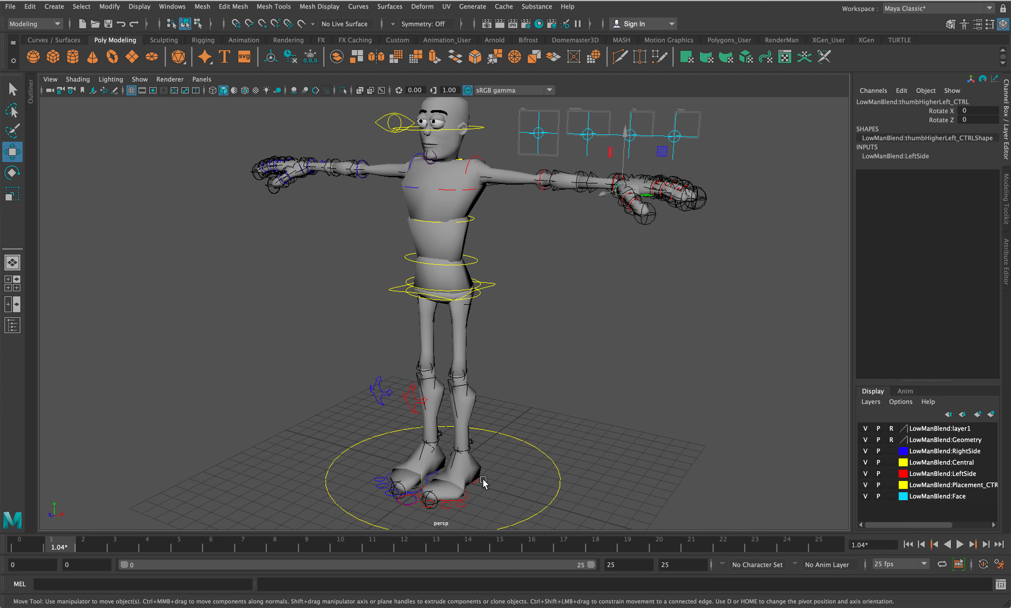
pyautogui.click(473, 157)
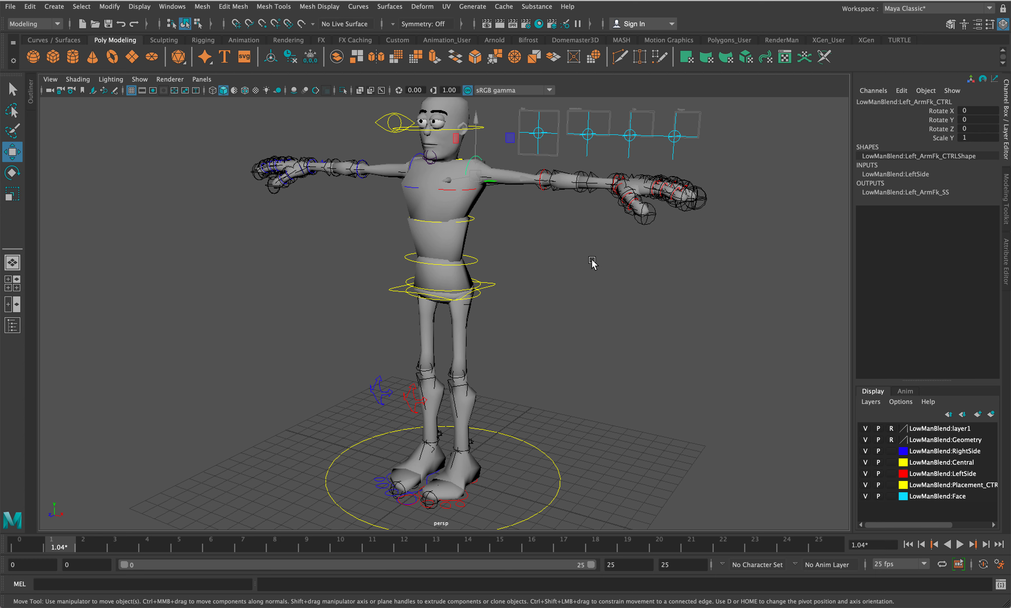
# Try bending the left elbow by rotating Left_ElbowFk_CTRL to about 74.4° on Z, and undo the rotation.
pyautogui.click(544, 185)
pyautogui.keyDown('alt'); pyautogui.moveTo(615, 267); pyautogui.dragTo(631, 286); pyautogui.keyUp('alt')
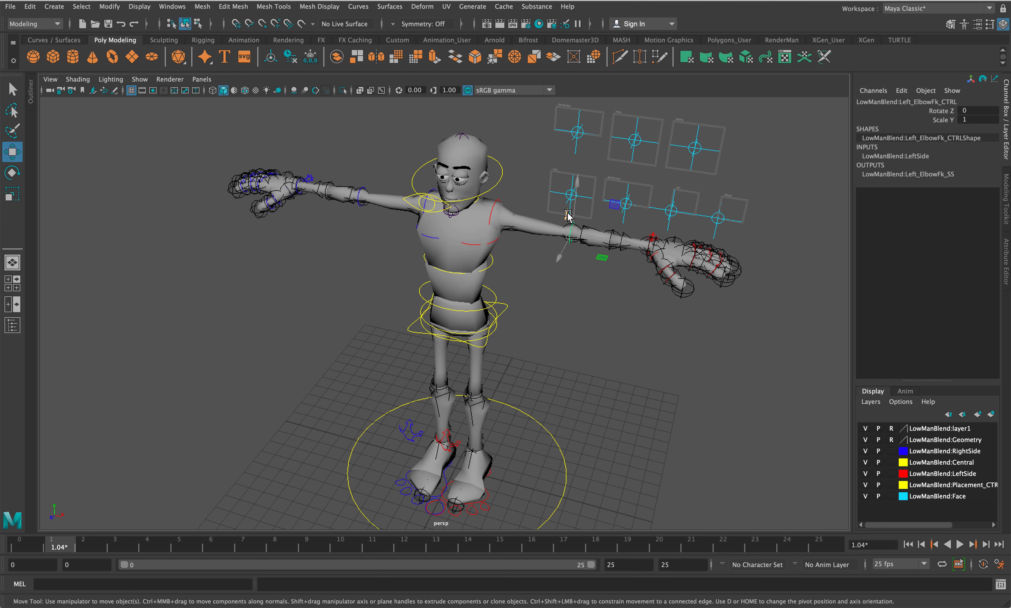
pyautogui.press('e')
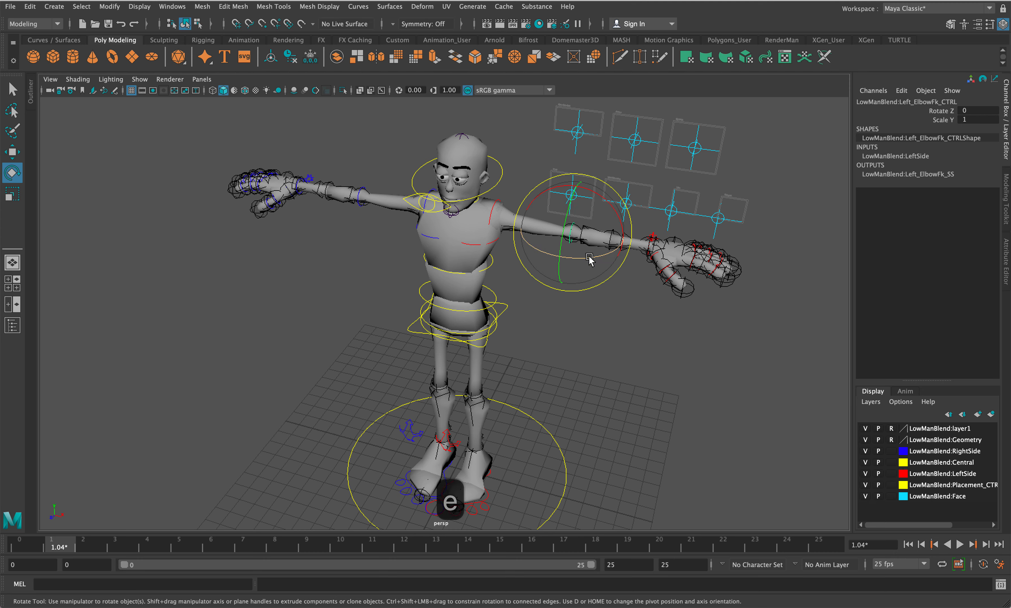
pyautogui.moveTo(592, 259); pyautogui.dragTo(537, 274)
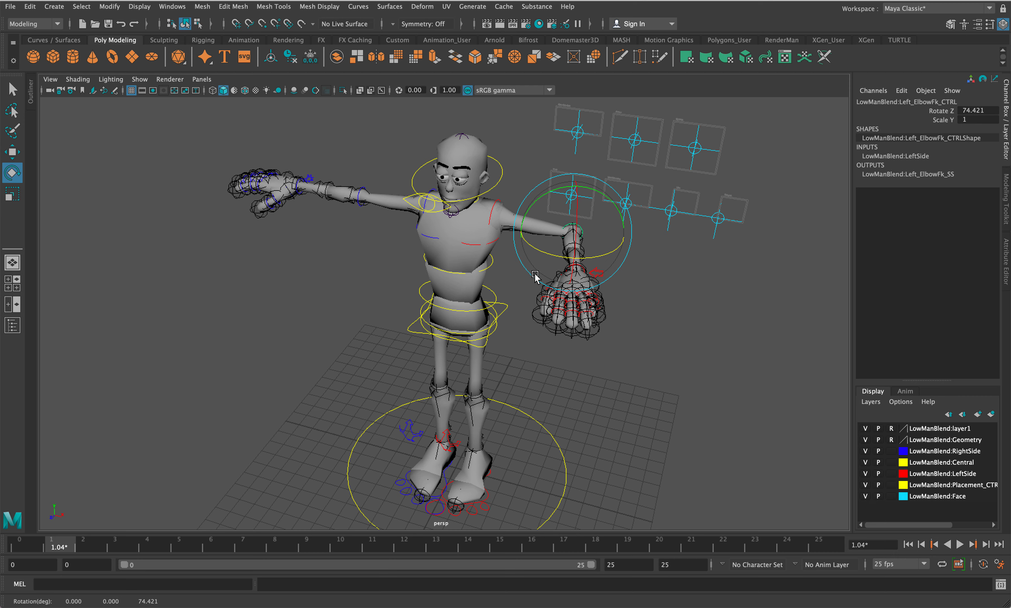
pyautogui.press('super+z')
# Try rotating Left_ArmFk_CTRL around its X axis to about -3.1°, and undo the rotation.
pyautogui.click(495, 209)
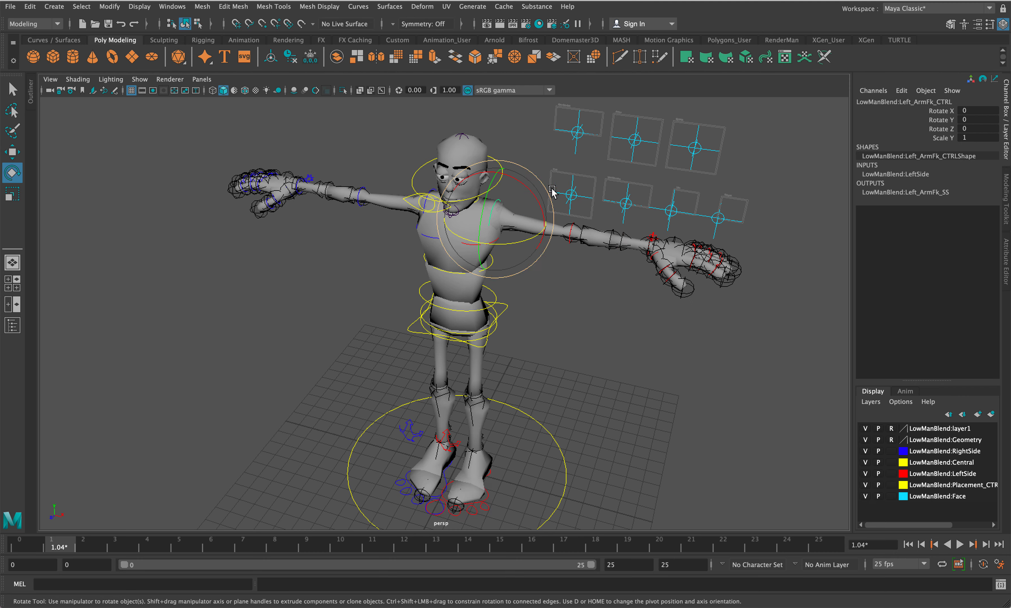
pyautogui.moveTo(530, 200)
pyautogui.mouseDown()
pyautogui.moveTo(525, 188)
pyautogui.moveTo(534, 201)
pyautogui.moveTo(534, 187)
pyautogui.mouseUp()
pyautogui.press('super+z')
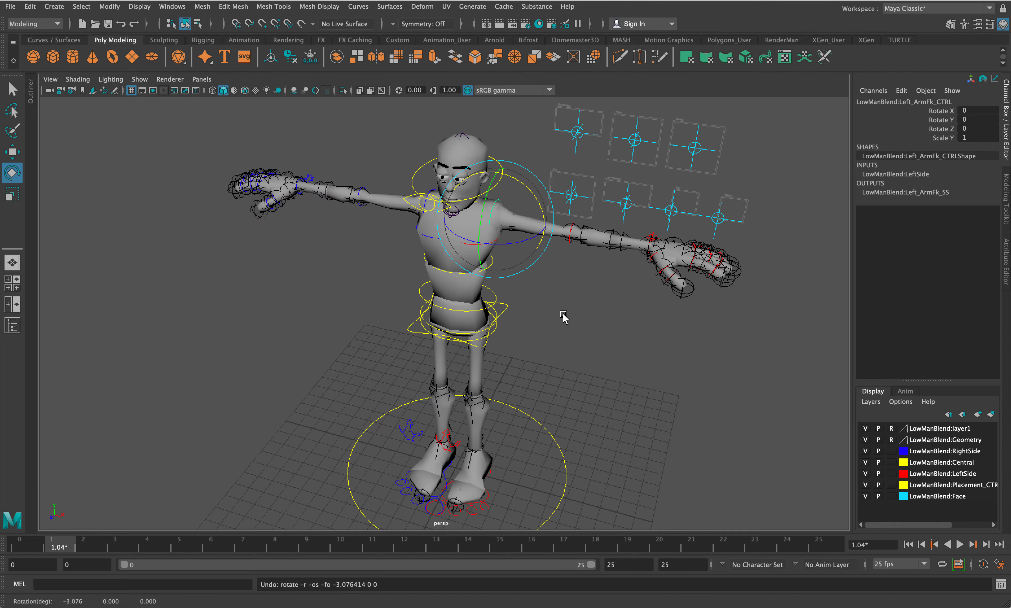
# Try lifting the left foot with Left_LegIk_CTRL, first to about Translate Y 1.328 and then higher, and undo both moves.
pyautogui.keyDown('alt'); pyautogui.moveTo(565, 317); pyautogui.dragTo(542, 252); pyautogui.keyUp('alt')
pyautogui.keyDown('alt'); pyautogui.moveTo(537, 265); pyautogui.dragTo(586, 245, button='middle'); pyautogui.keyUp('alt')
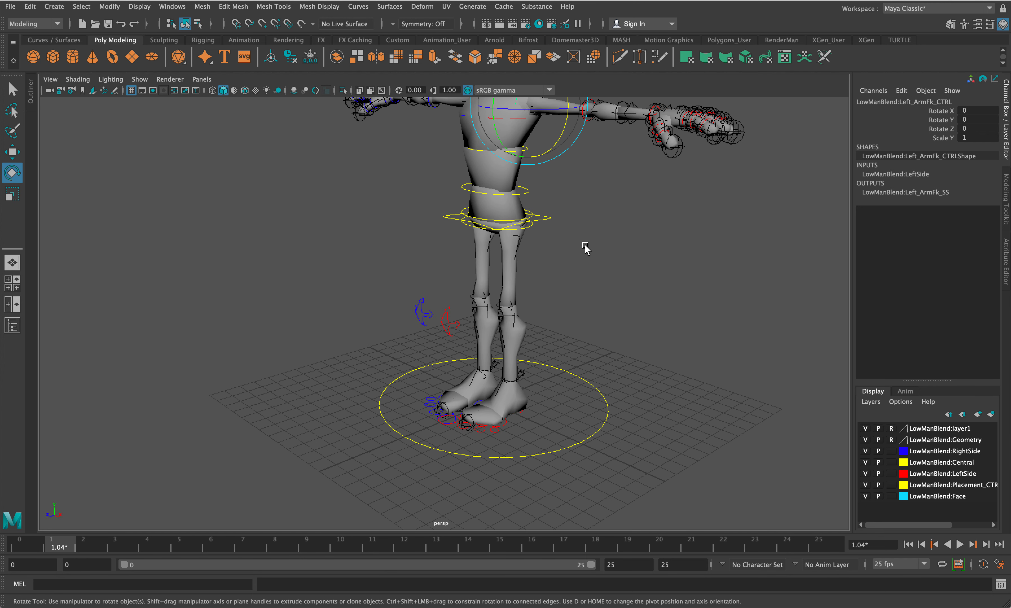
pyautogui.click(492, 434)
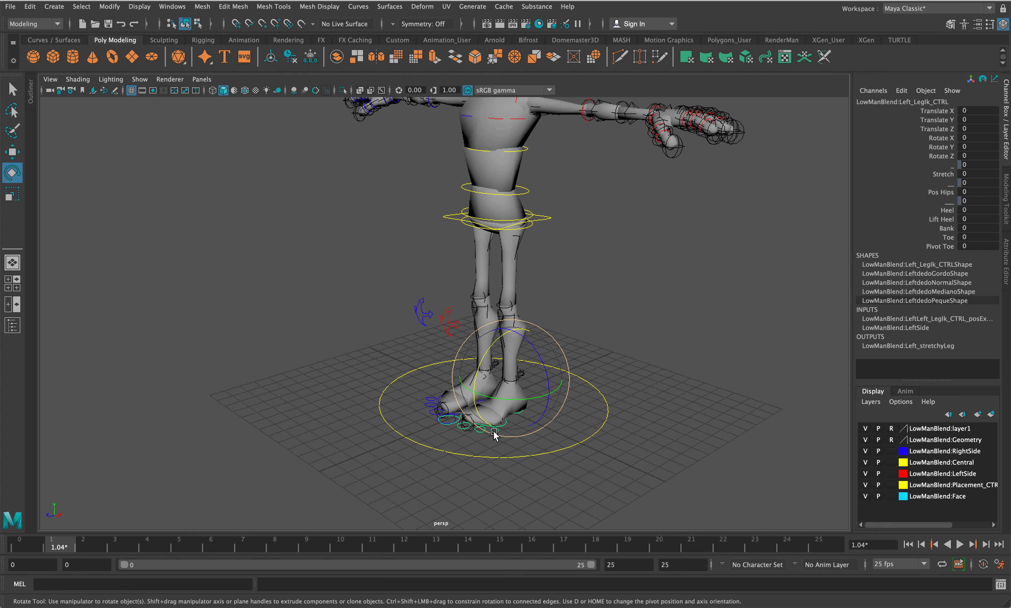
pyautogui.keyDown('alt'); pyautogui.moveTo(670, 334); pyautogui.dragTo(665, 348, button='right'); pyautogui.keyUp('alt')
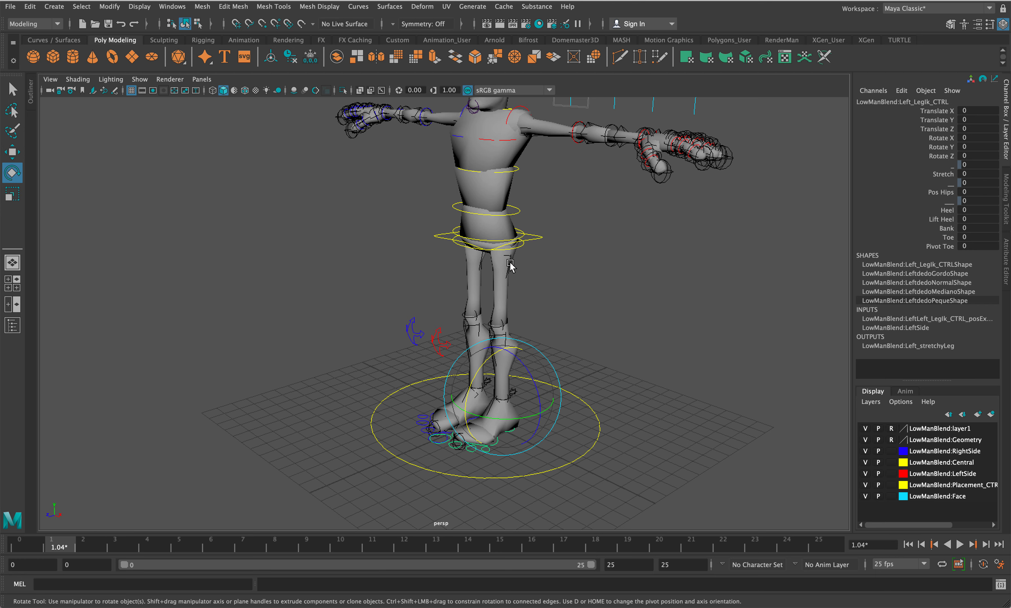
pyautogui.press('w')
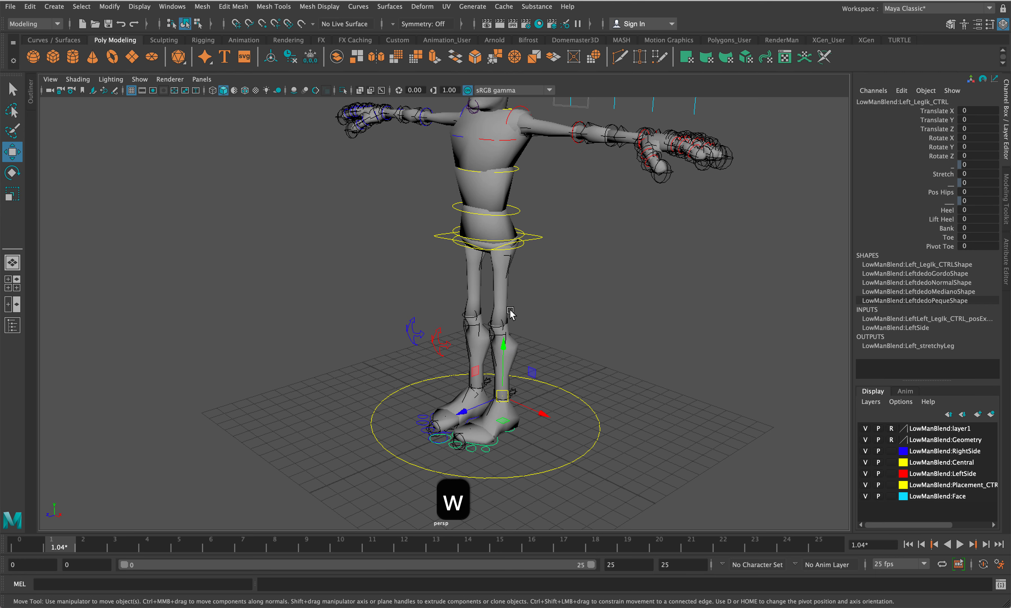
pyautogui.moveTo(503, 351); pyautogui.dragTo(504, 324)
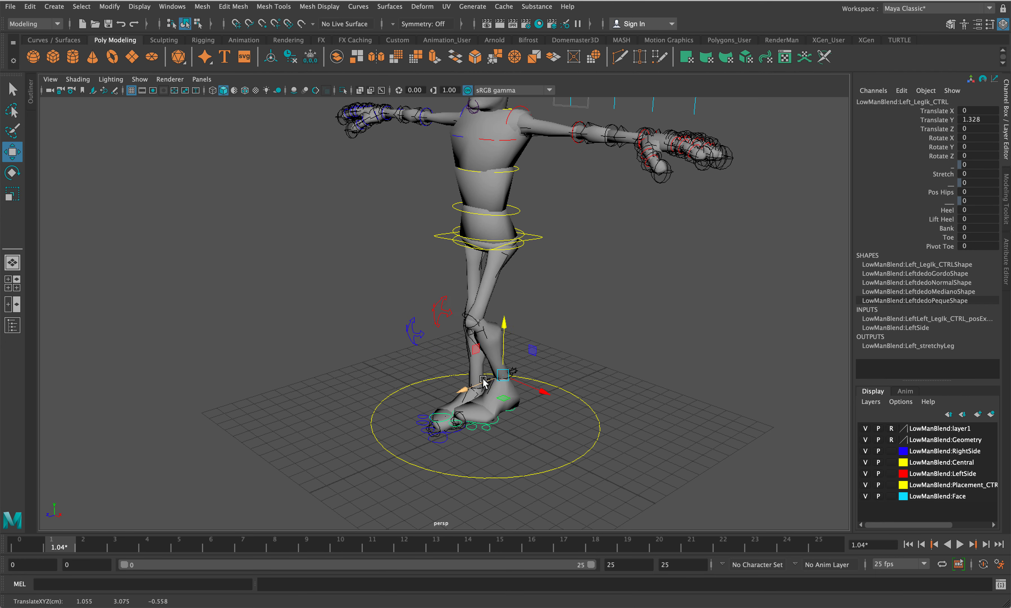
pyautogui.moveTo(500, 334); pyautogui.dragTo(530, 275)
pyautogui.press('super+z')
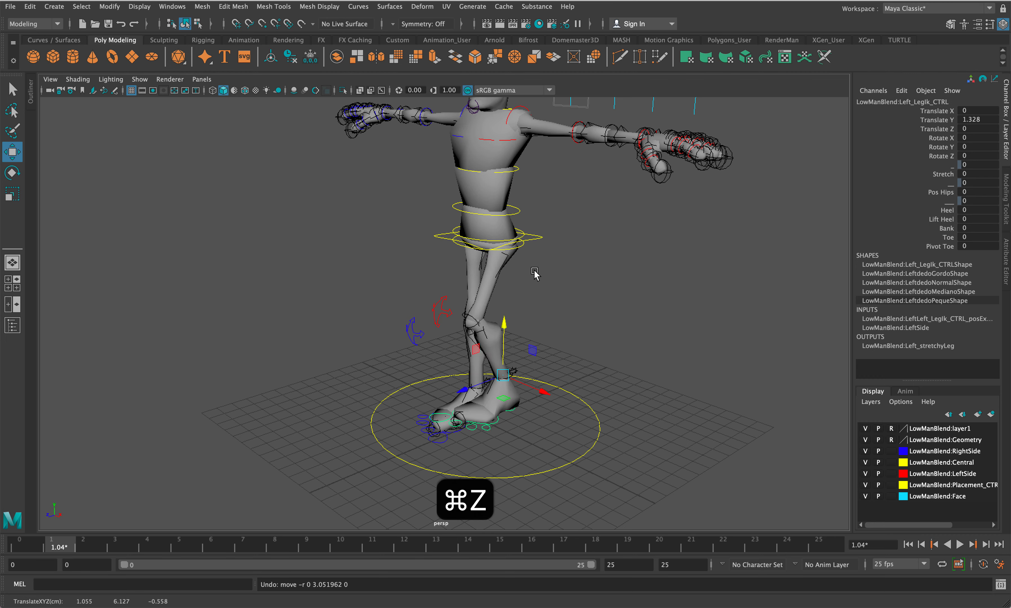
pyautogui.press('super+z')
# Lower the left arm by rotating Left_ArmFk_CTRL to Rotate X 37.5.
pyautogui.keyDown('alt'); pyautogui.moveTo(587, 302); pyautogui.dragTo(623, 300); pyautogui.keyUp('alt')
pyautogui.keyDown('alt'); pyautogui.moveTo(623, 300); pyautogui.dragTo(563, 306, button='right'); pyautogui.keyUp('alt')
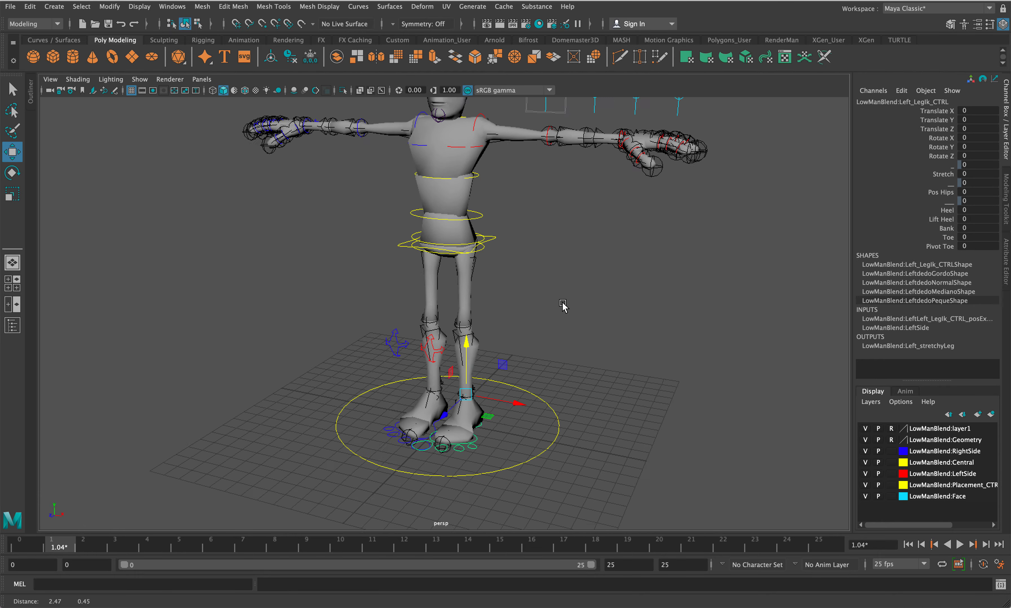
pyautogui.keyDown('alt'); pyautogui.moveTo(563, 306); pyautogui.dragTo(591, 329); pyautogui.keyUp('alt')
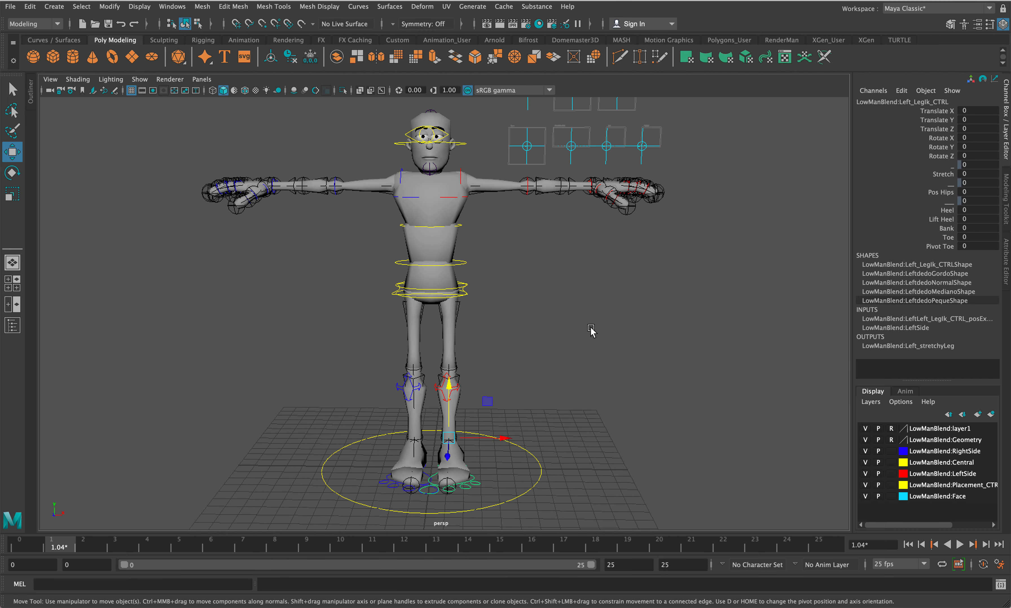
pyautogui.keyDown('alt'); pyautogui.moveTo(564, 193); pyautogui.dragTo(537, 199); pyautogui.keyUp('alt')
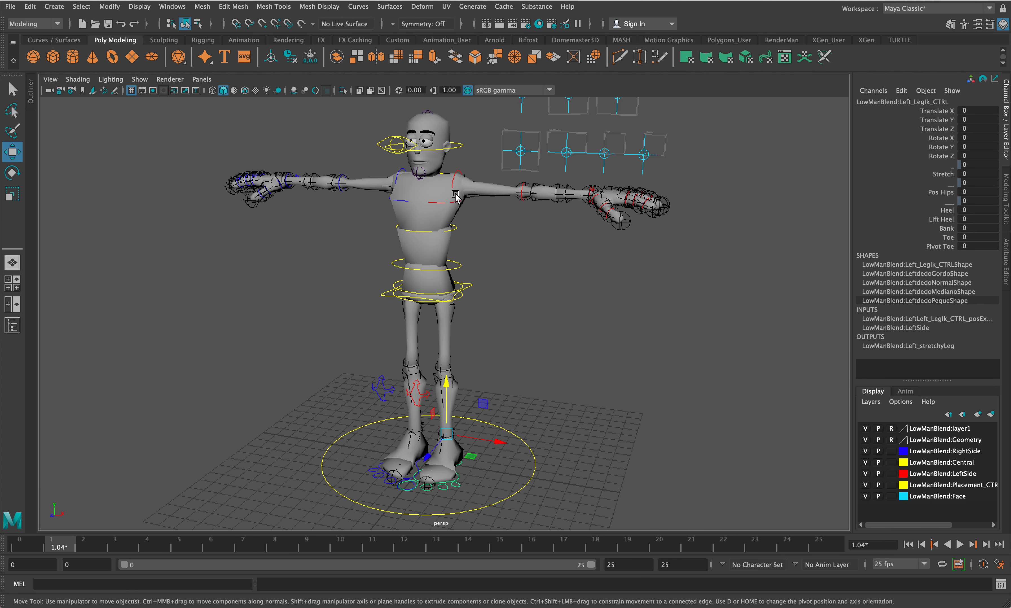
pyautogui.click(456, 174)
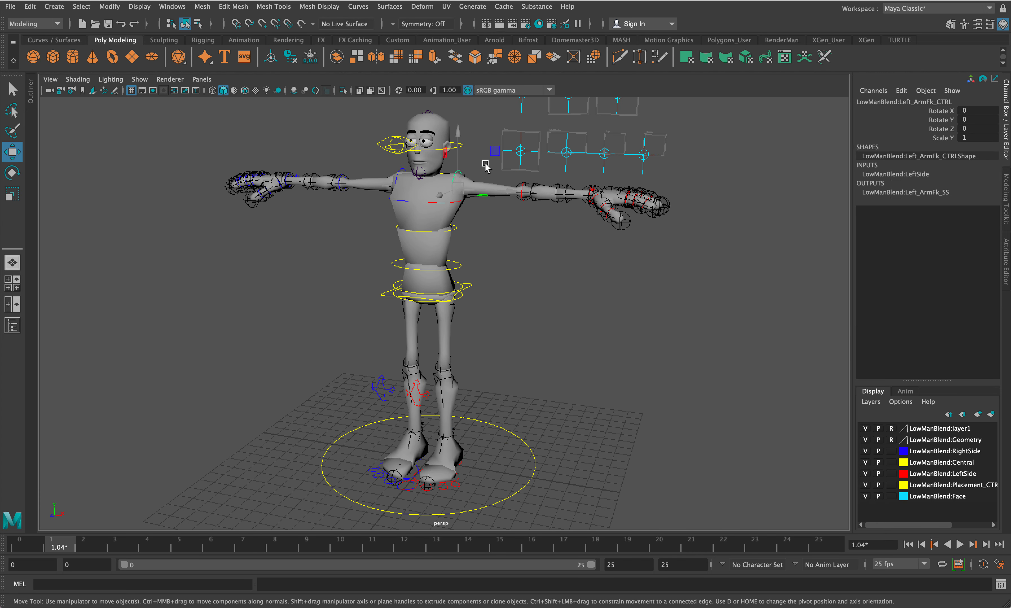
pyautogui.press('e')
pyautogui.moveTo(490, 159); pyautogui.dragTo(488, 191)
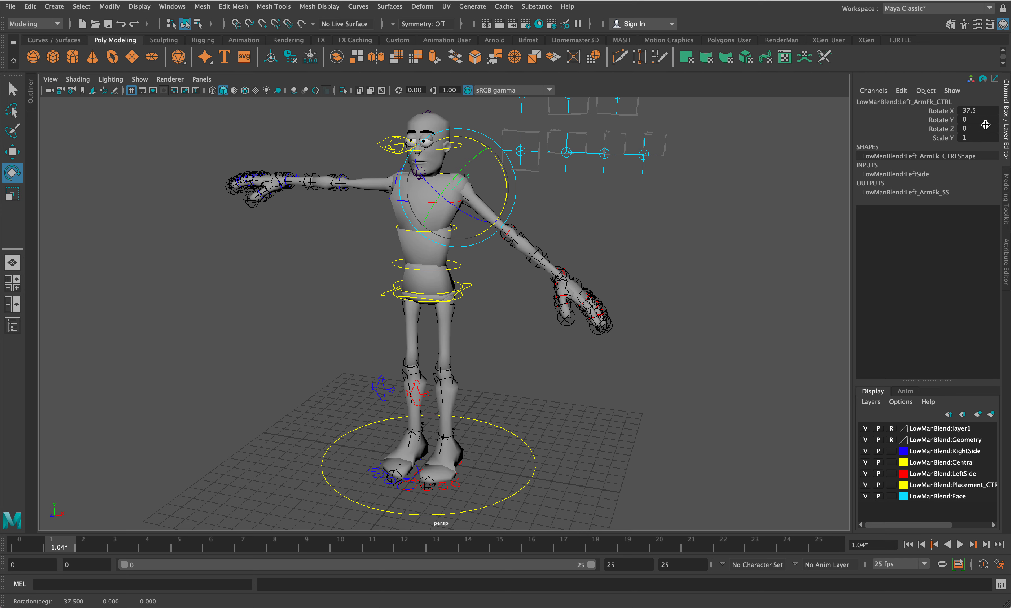
# Key only the Rotate X channel of Left_ArmFk_CTRL at the current time near frame 1.
pyautogui.click(942, 114)
pyautogui.rightClick(943, 115)
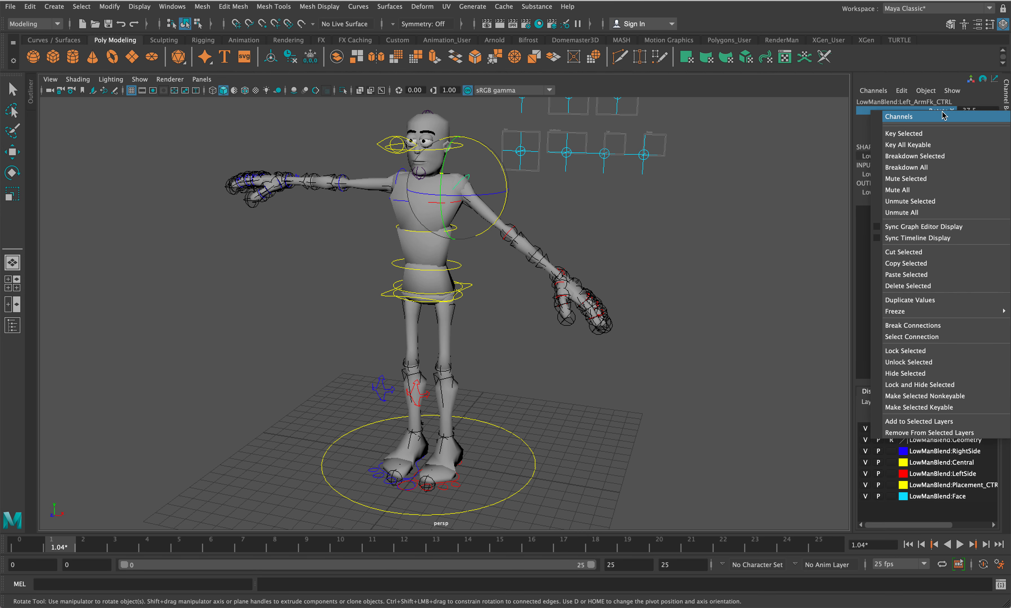
pyautogui.click(936, 134)
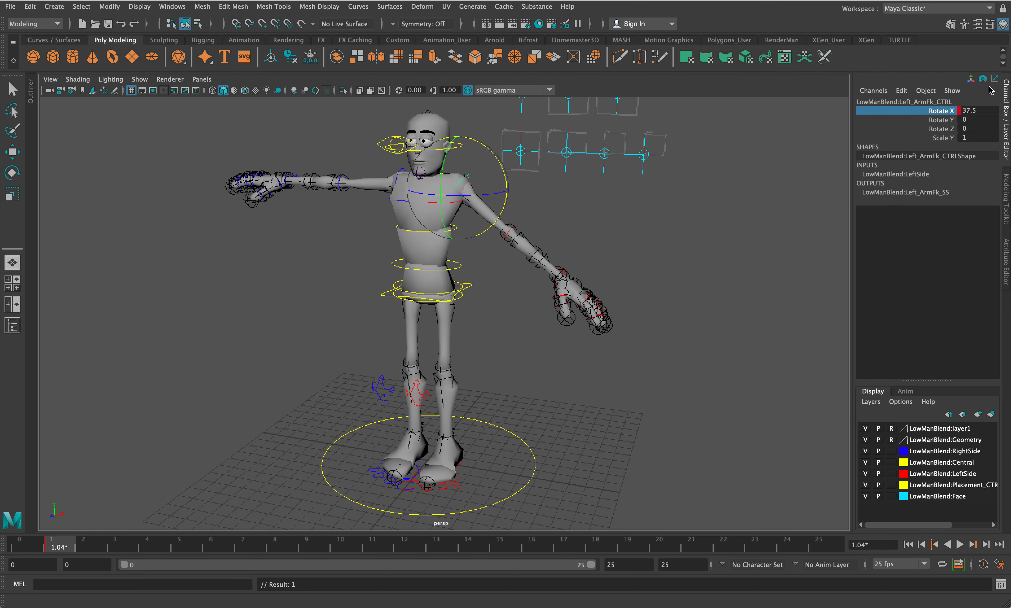
# At frame 13, raise the left arm to about Rotate X -15.309 and key that channel.
pyautogui.moveTo(301, 548); pyautogui.dragTo(436, 546)
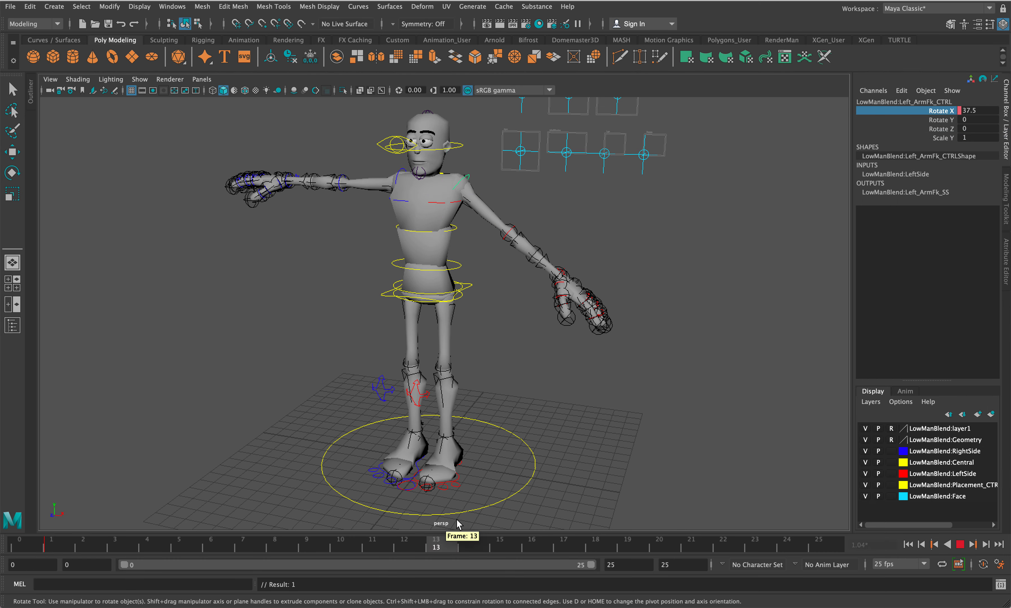
pyautogui.moveTo(477, 152); pyautogui.dragTo(438, 123)
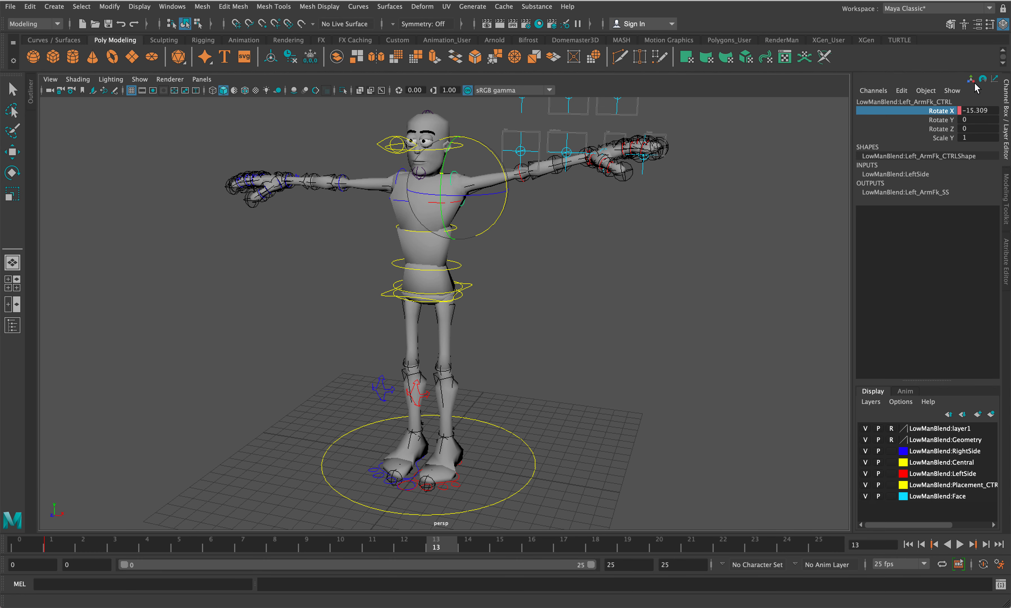
pyautogui.rightClick(953, 118)
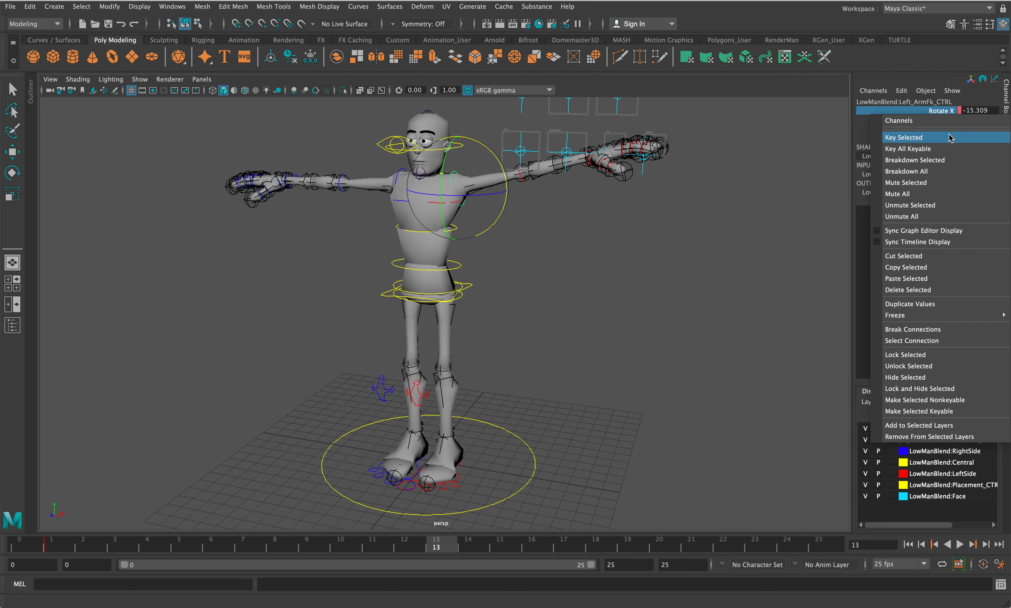
pyautogui.click(952, 138)
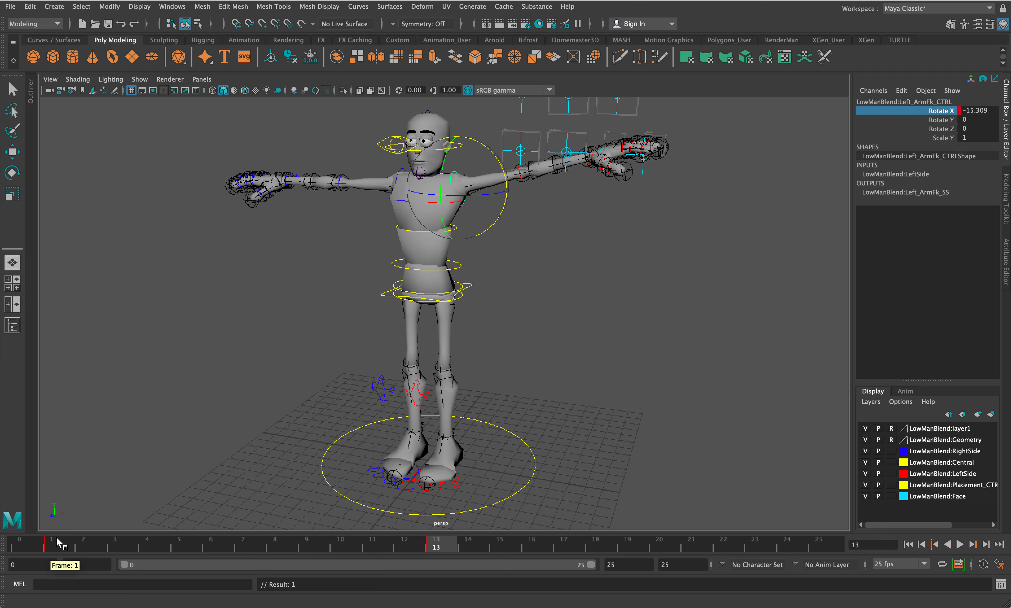
# Scrub the timeline from frame 1 to preview the left arm's motion, and undo the raised pose and both Rotate X keys.
pyautogui.click(58, 544)
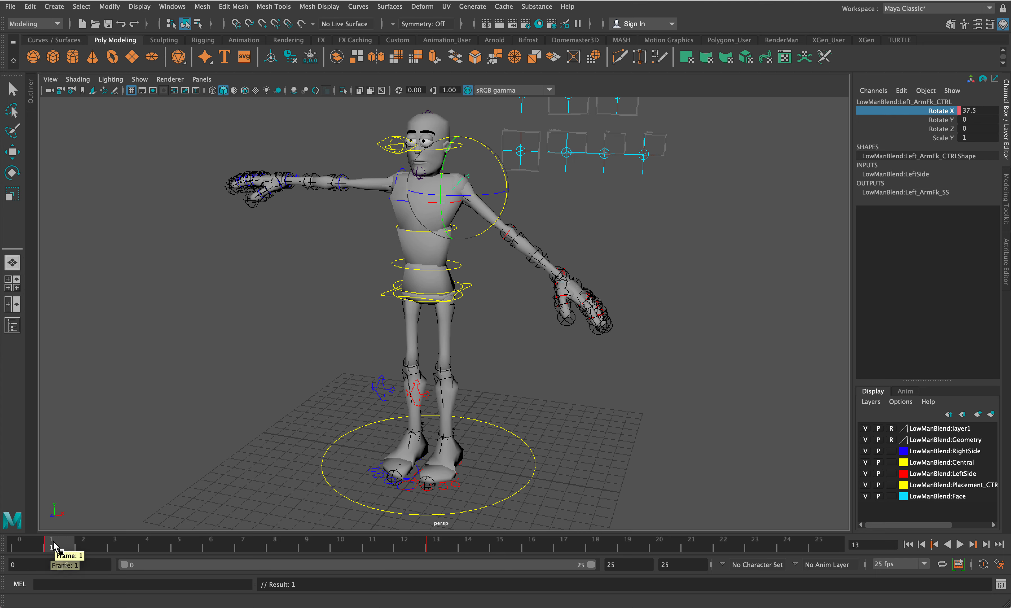
pyautogui.moveTo(58, 545); pyautogui.dragTo(160, 481)
pyautogui.press('super+z')
pyautogui.press('super+z')
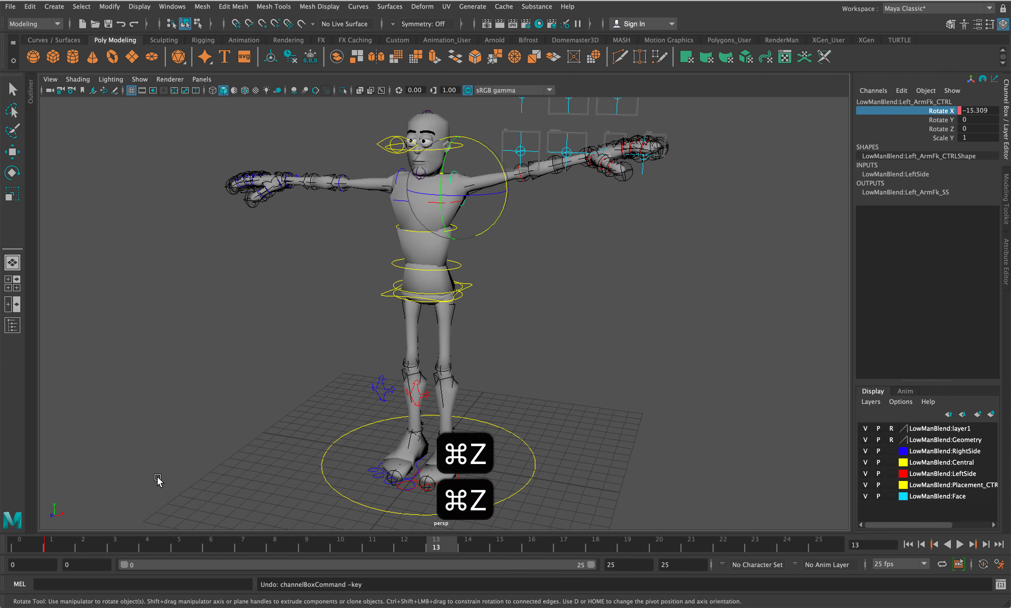
pyautogui.press('super+z')
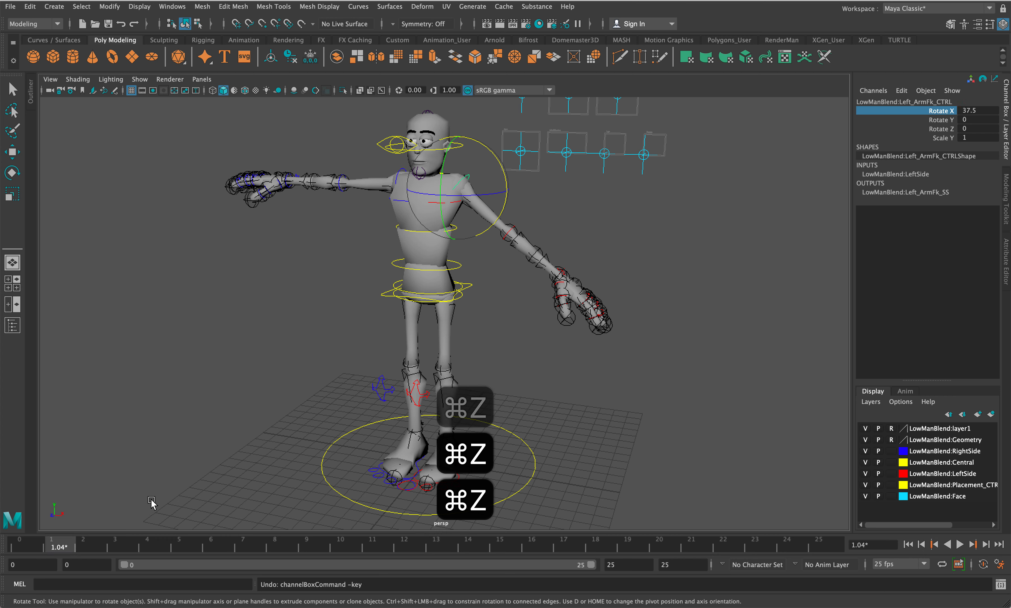
# Scrub the opening frames and set the current time to frame 0.
pyautogui.click(19, 547)
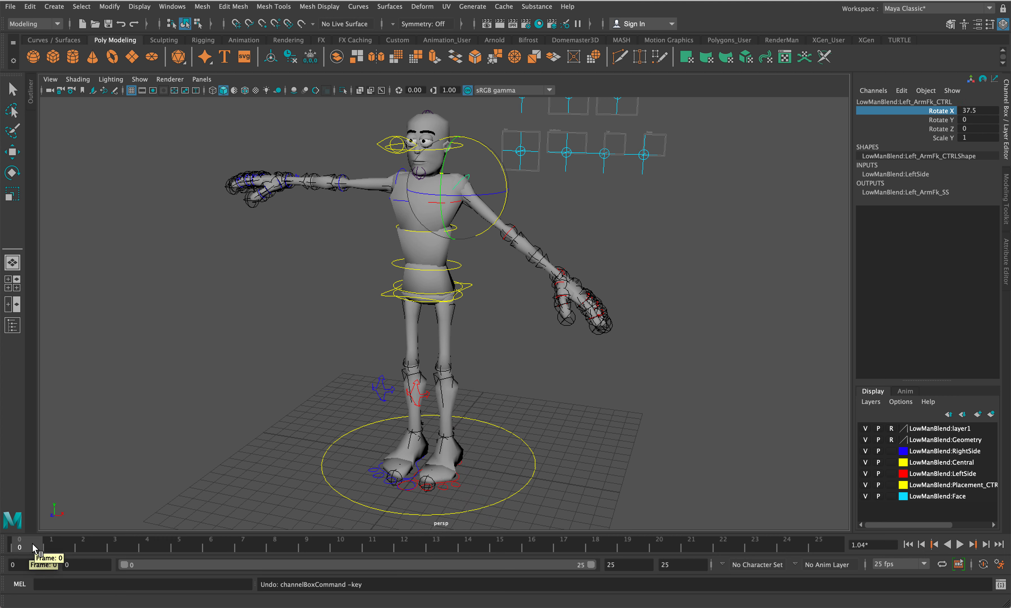
pyautogui.moveTo(75, 547); pyautogui.dragTo(7, 565)
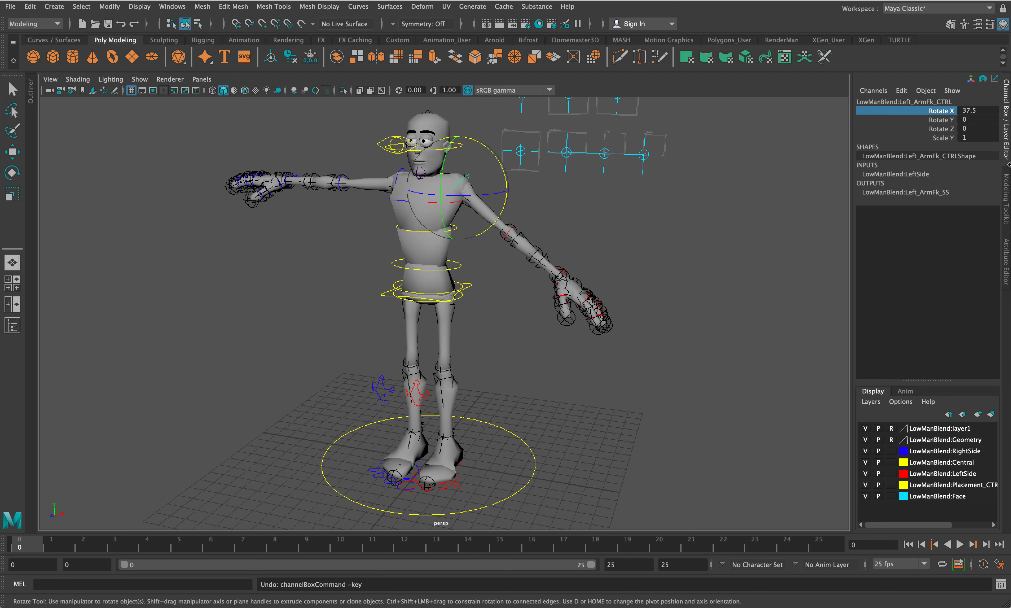
# Reset the Rotate X of Left_ArmFk_CTRL to 0 and deselect the control.
pyautogui.doubleClick(974, 112)
pyautogui.write('0')
pyautogui.press('Return')
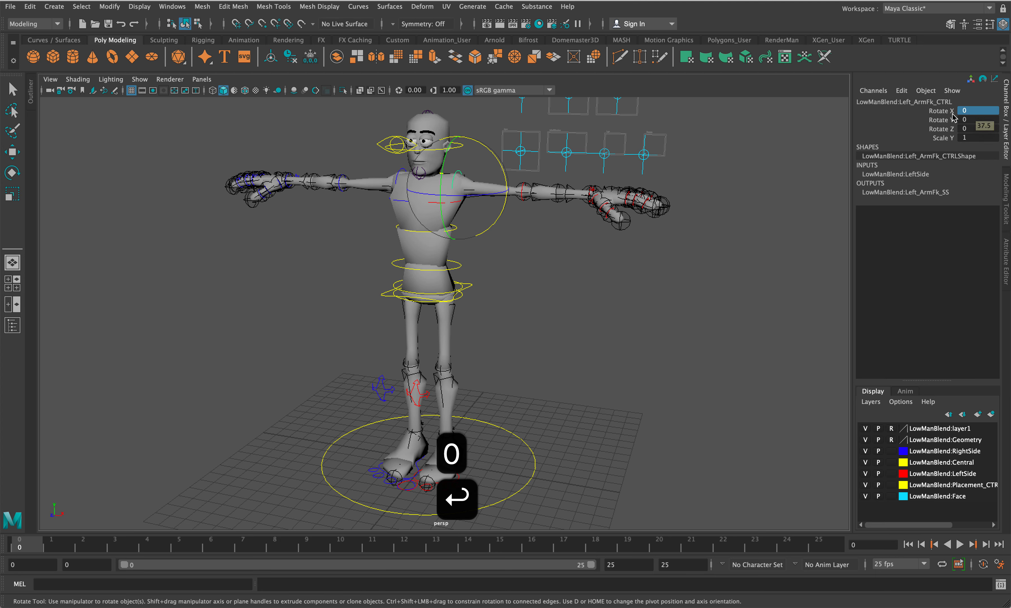
pyautogui.click(582, 279)
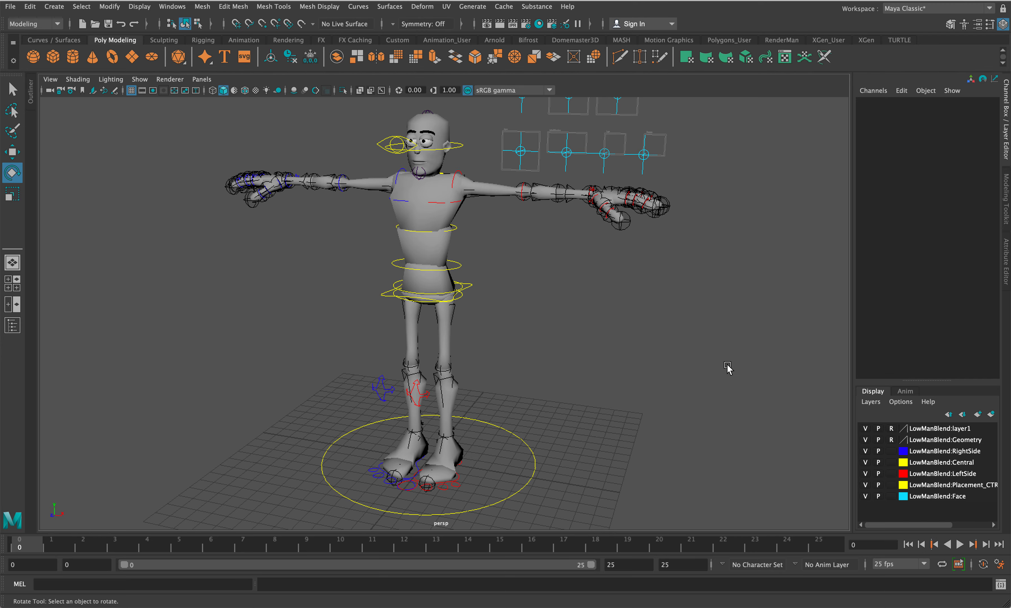
# Set the end time of the animation range to frame 24.
pyautogui.moveTo(722, 368)
pyautogui.keyDown('alt'); pyautogui.mouseDown()
pyautogui.moveTo(693, 366)
pyautogui.moveTo(718, 366)
pyautogui.mouseUp(); pyautogui.keyUp('alt')
pyautogui.keyDown('alt'); pyautogui.moveTo(719, 366); pyautogui.dragTo(730, 383, button='middle'); pyautogui.keyUp('alt')
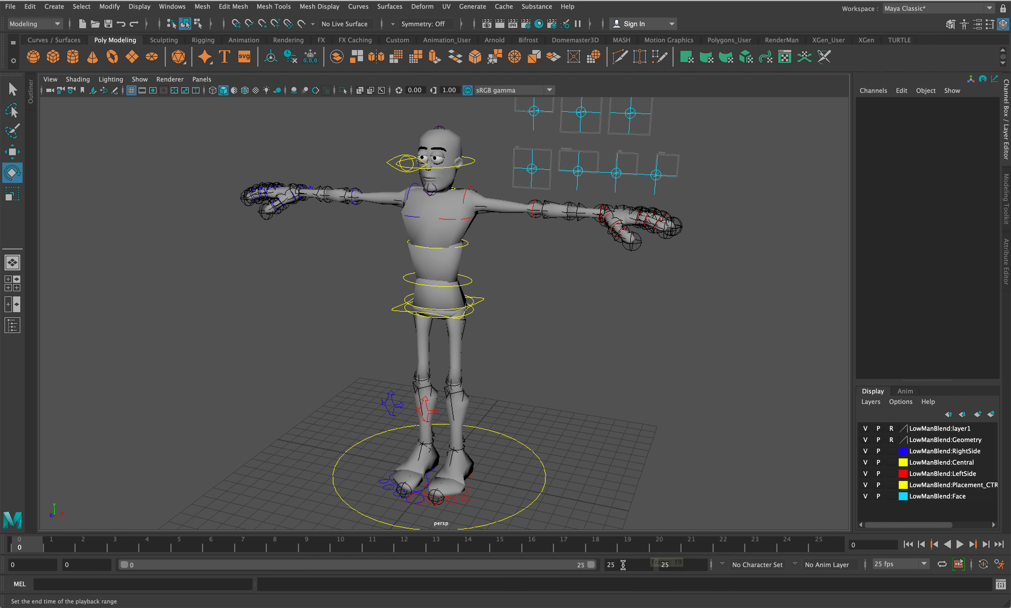
pyautogui.doubleClick(669, 566)
pyautogui.write('24')
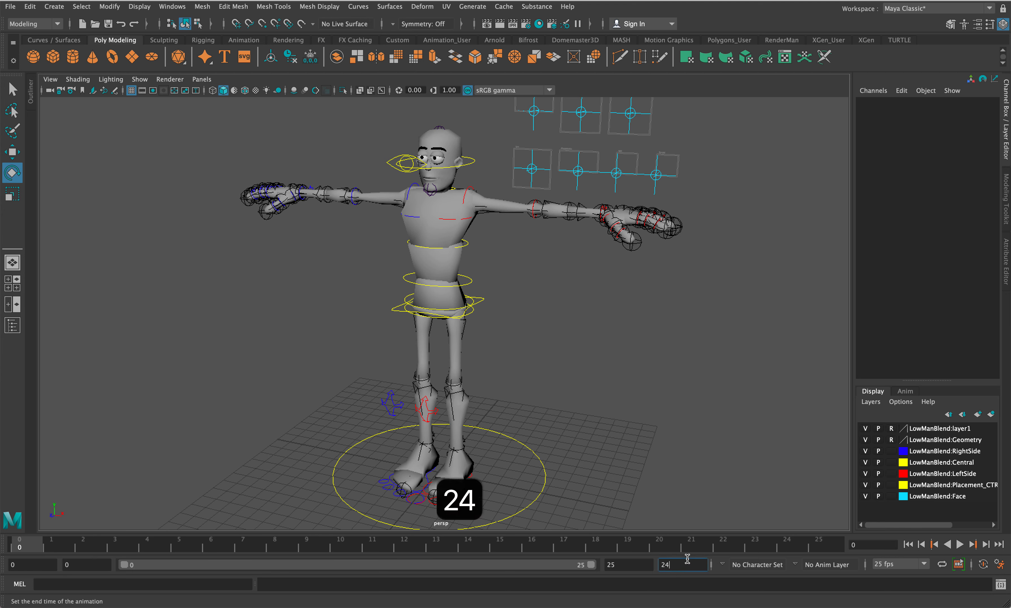
pyautogui.press('Return')
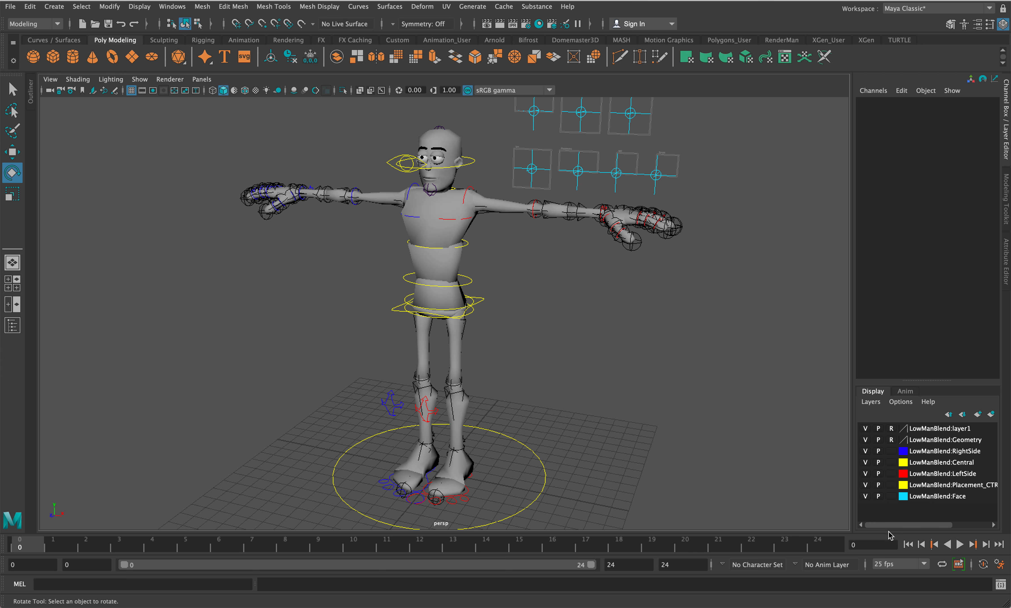
# In the Time Slider preferences, set the playback speed to Other with a value of 24 fps and save.
pyautogui.click(1000, 564)
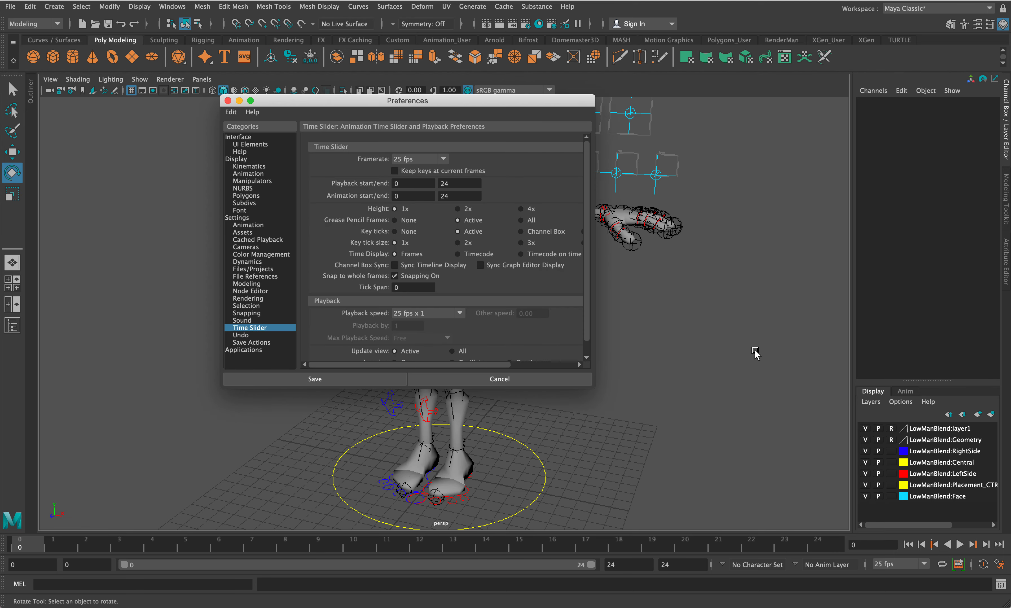
pyautogui.click(415, 312)
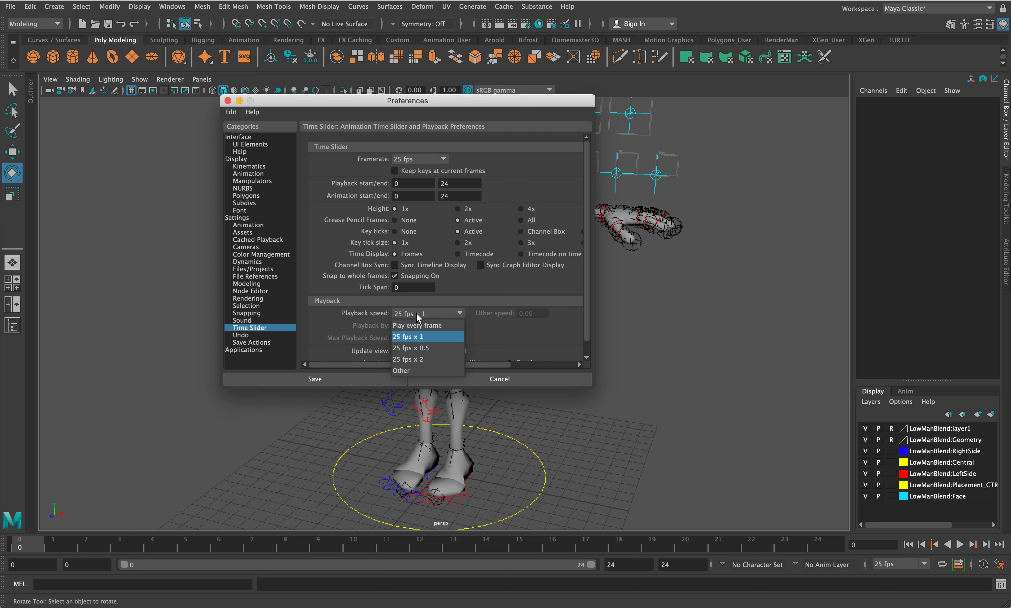
pyautogui.click(403, 371)
pyautogui.click(538, 312)
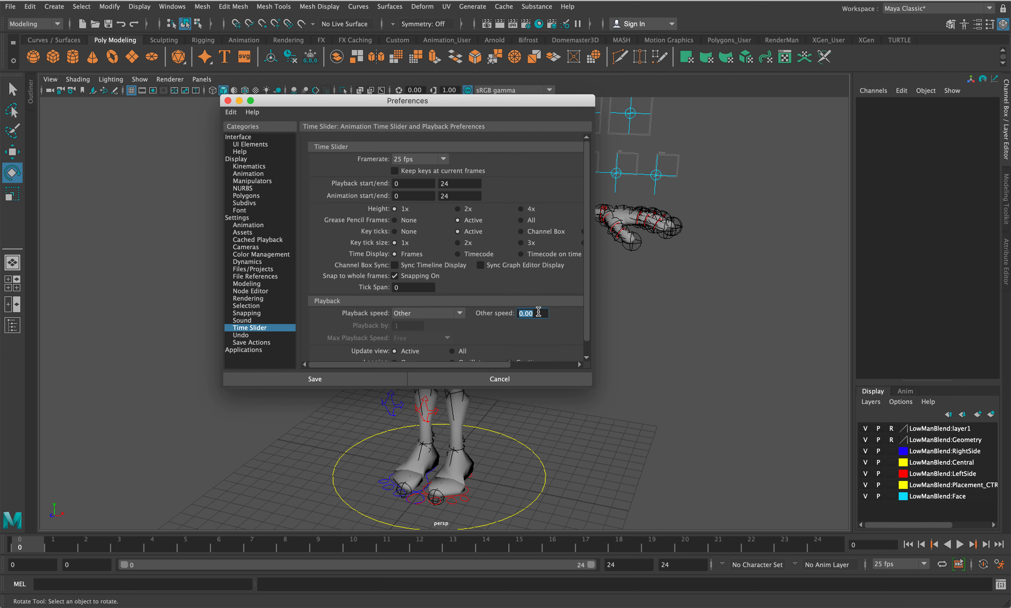
pyautogui.write('24')
pyautogui.press('Return')
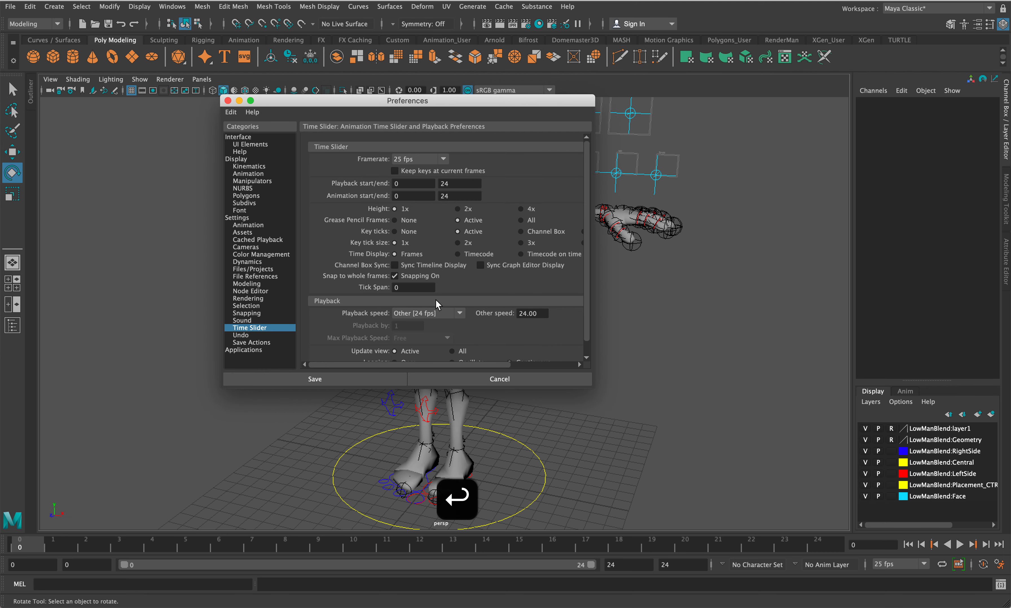
pyautogui.click(381, 379)
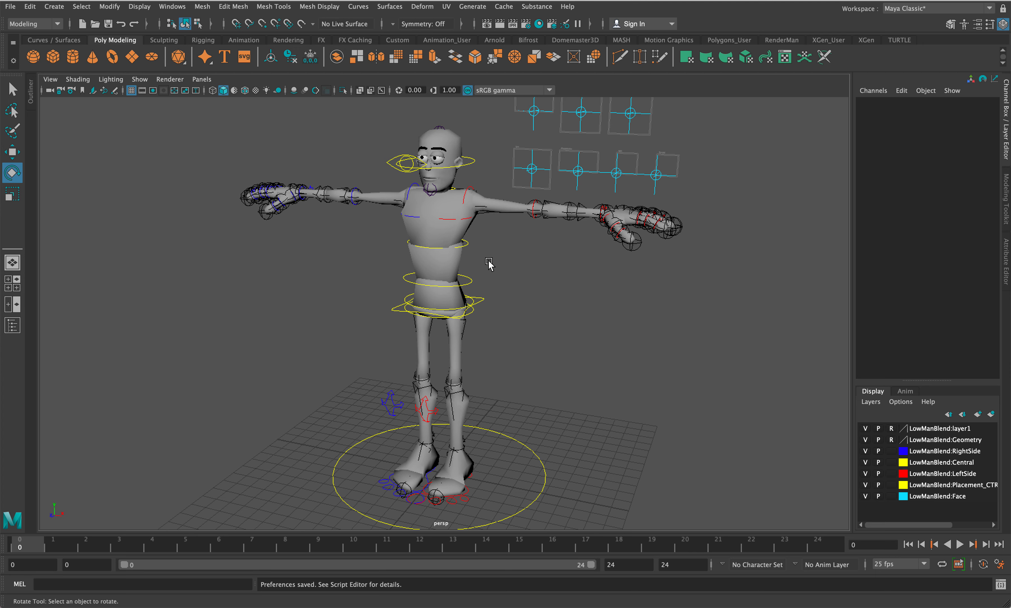
# Switch to the image walk_cycle_inspiration_animators_survival_kit.jpeg, examine the walk poses and their frame timing, and return to Maya.
pyautogui.moveTo(501, 264)
pyautogui.keyDown('alt'); pyautogui.mouseDown()
pyautogui.moveTo(470, 255)
pyautogui.moveTo(484, 262)
pyautogui.mouseUp(); pyautogui.keyUp('alt')
pyautogui.keyDown('alt'); pyautogui.moveTo(484, 261); pyautogui.dragTo(503, 255, button='middle'); pyautogui.keyUp('alt')
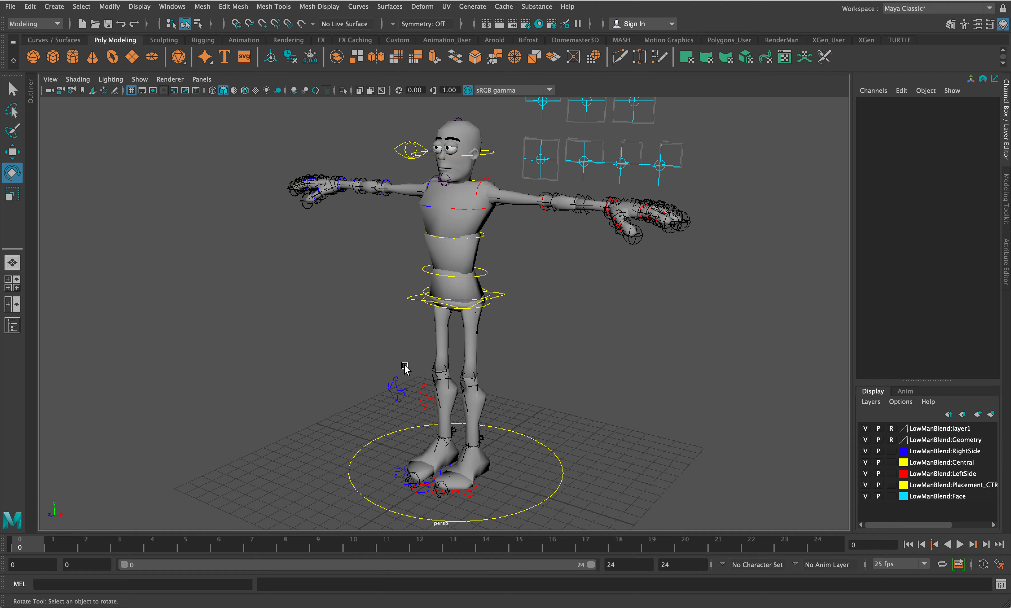
pyautogui.moveTo(561, 342)
pyautogui.keyDown('alt'); pyautogui.mouseDown()
pyautogui.moveTo(411, 345)
pyautogui.moveTo(553, 348)
pyautogui.mouseUp(); pyautogui.keyUp('alt')
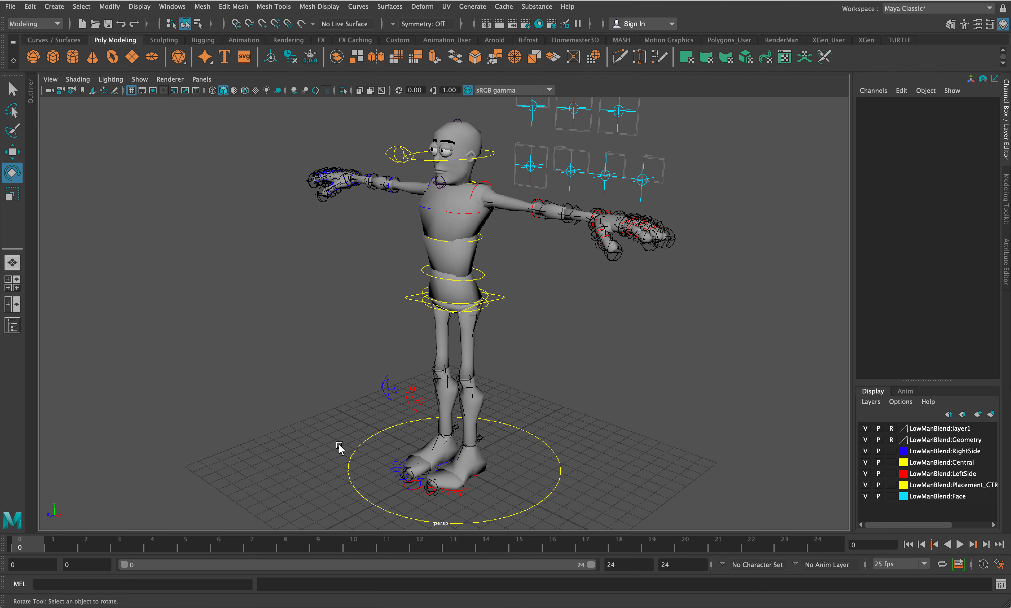
pyautogui.hotkey('ctrl', 'Up')
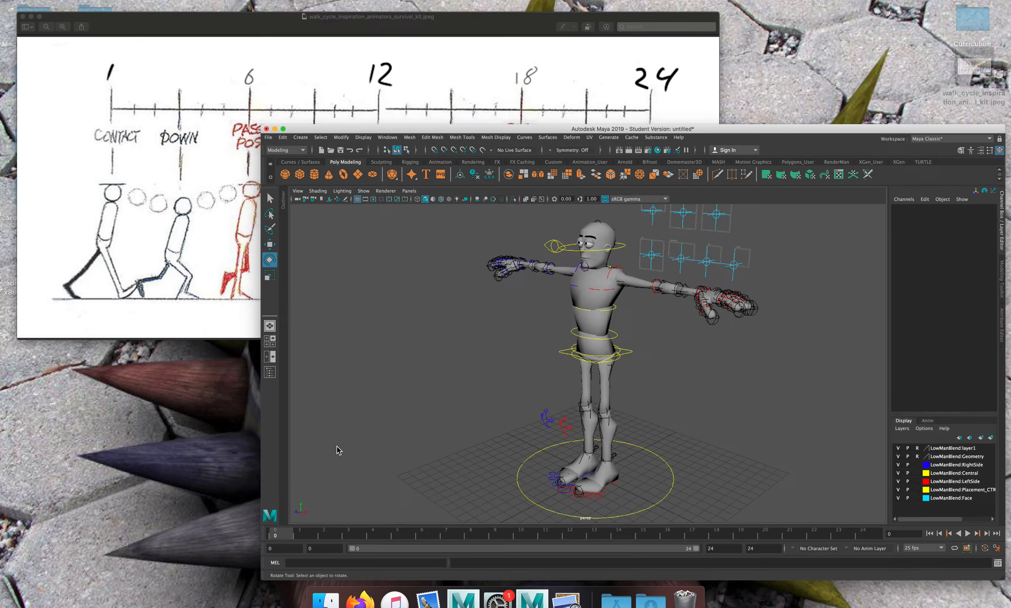
pyautogui.click(379, 205)
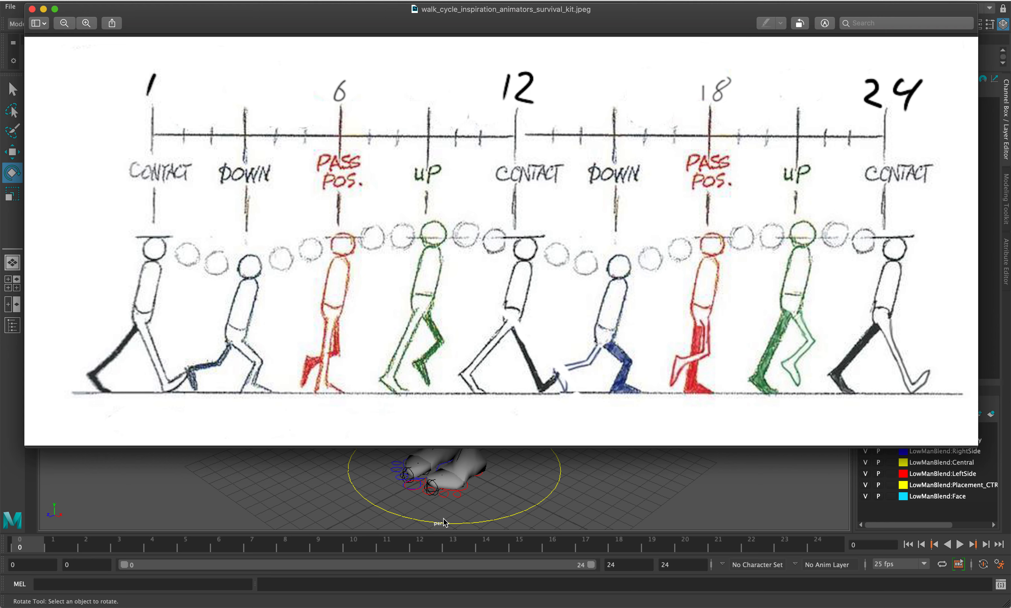
pyautogui.click(294, 484)
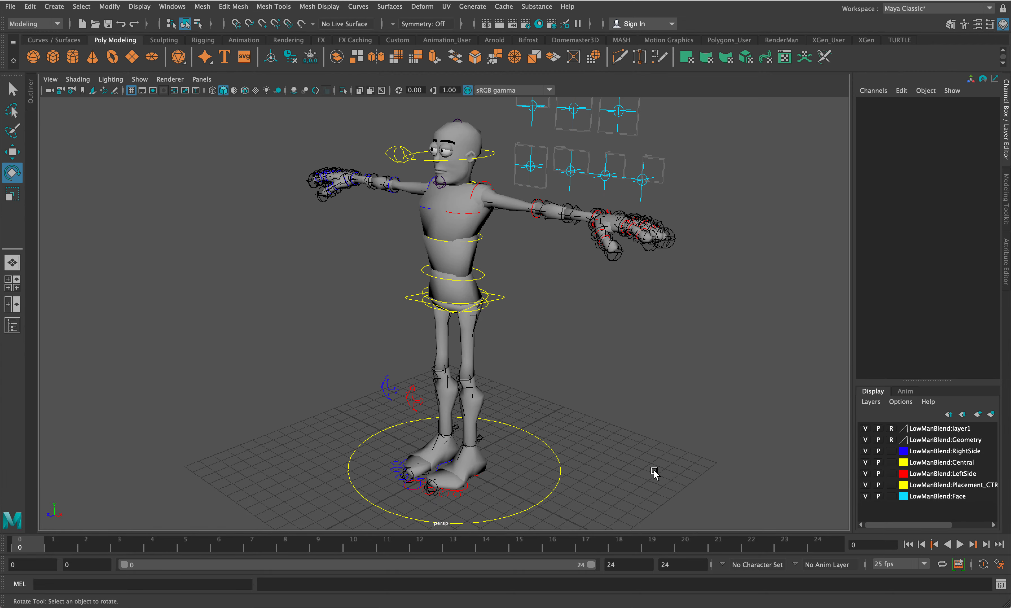
# Move the left foot control Left_LegIk_CTRL forward and set its Translate Z to 4.
pyautogui.keyDown('alt'); pyautogui.moveTo(657, 475); pyautogui.dragTo(640, 417); pyautogui.keyUp('alt')
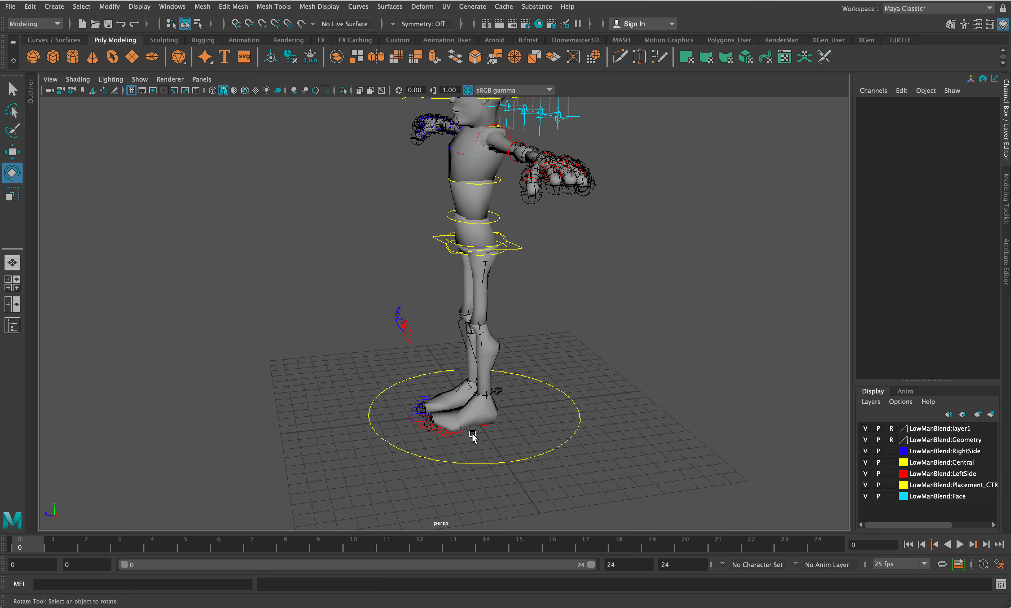
pyautogui.click(457, 437)
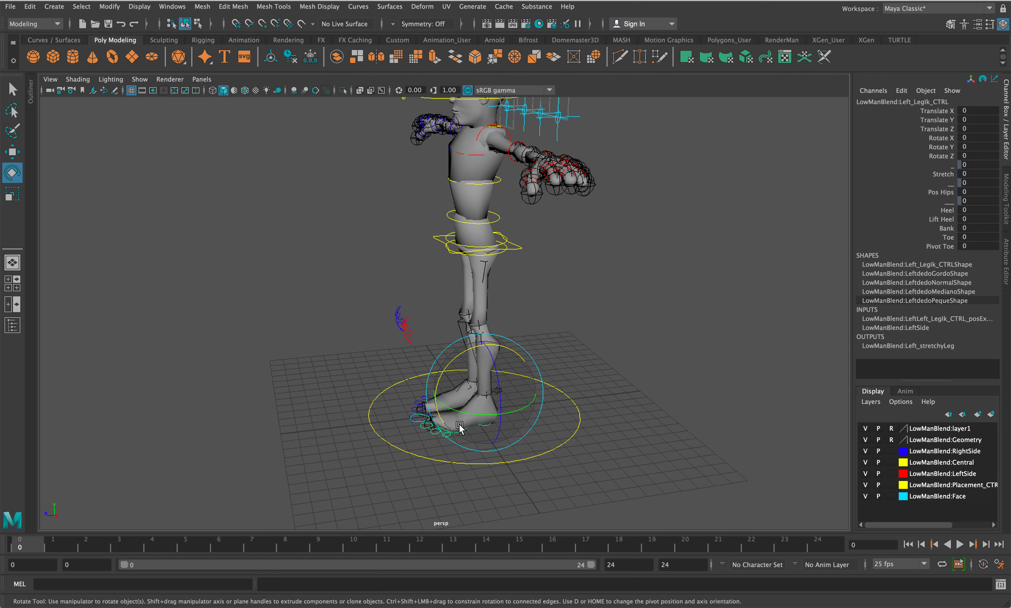
pyautogui.keyDown('alt'); pyautogui.moveTo(549, 390); pyautogui.dragTo(526, 373); pyautogui.keyUp('alt')
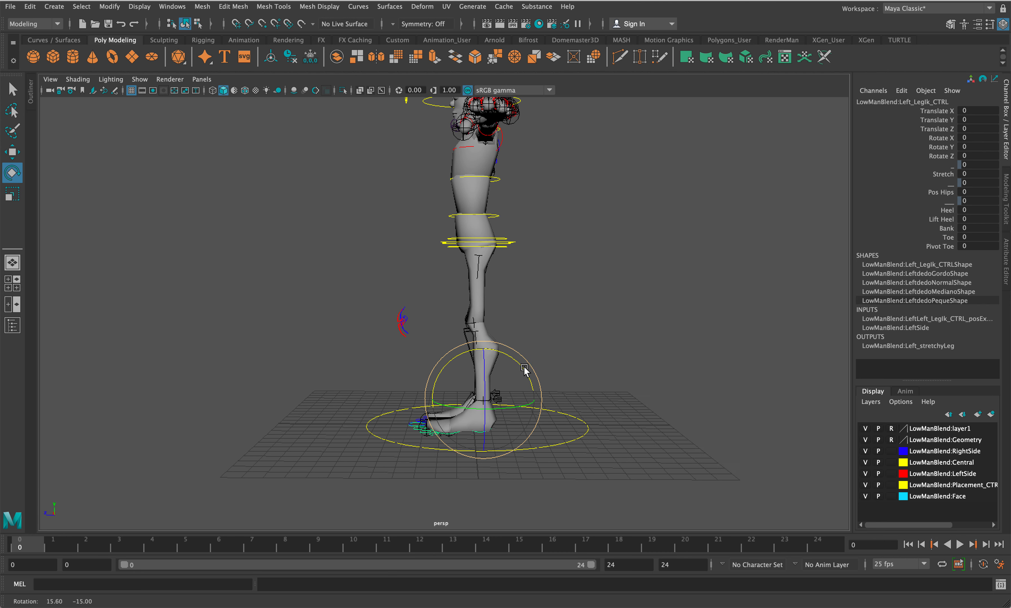
pyautogui.press('w')
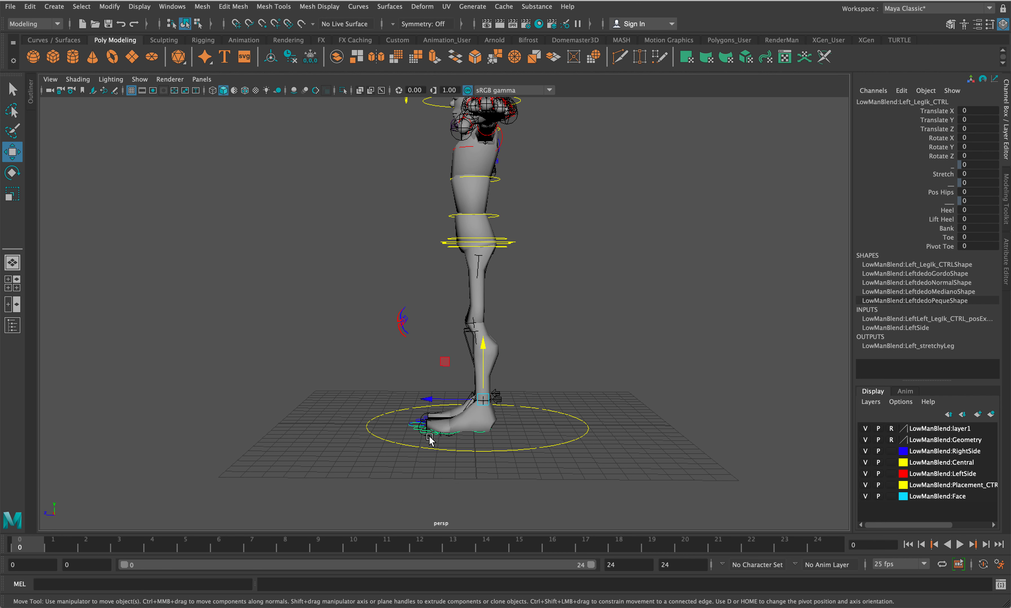
pyautogui.keyDown('alt'); pyautogui.moveTo(429, 433); pyautogui.dragTo(361, 407); pyautogui.keyUp('alt')
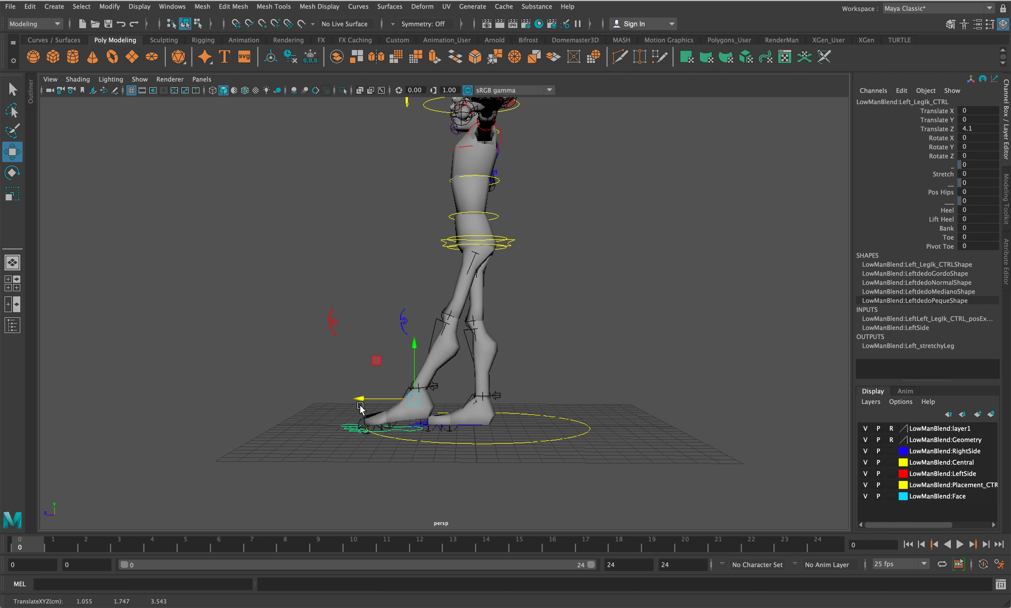
pyautogui.doubleClick(971, 128)
pyautogui.write('4')
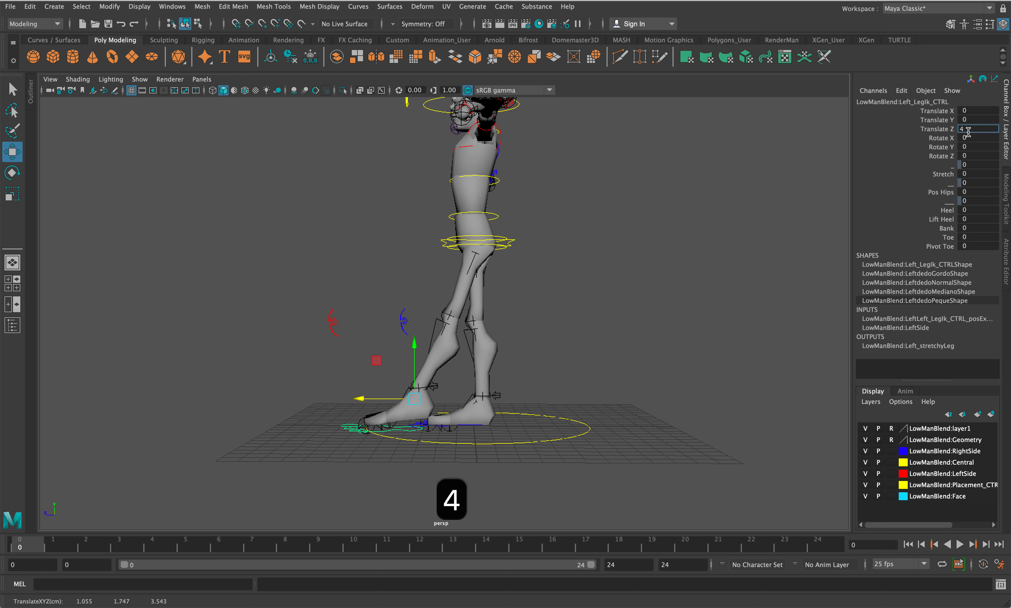
pyautogui.press('Return')
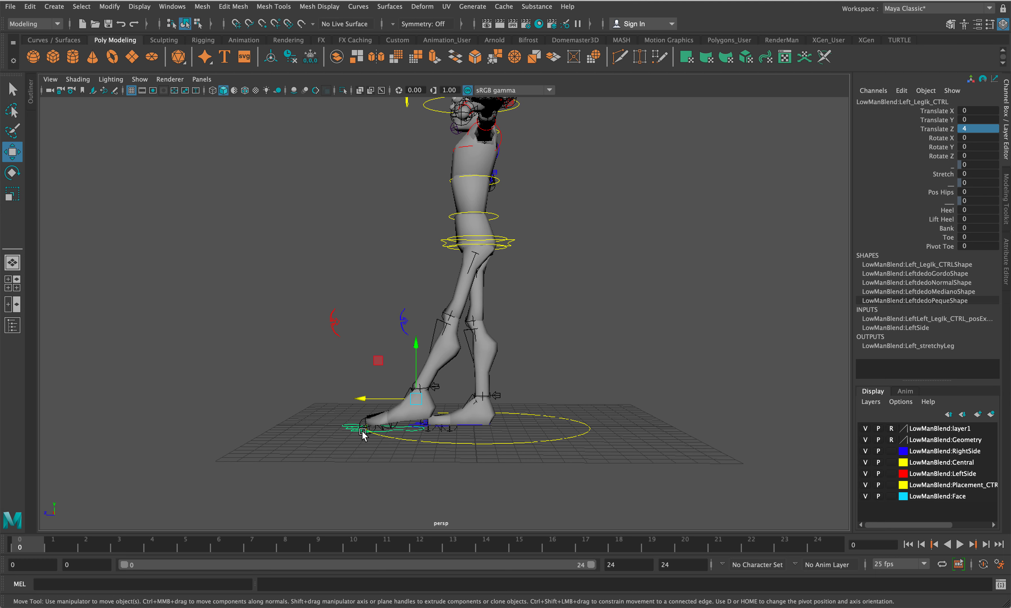
# Key only the Translate Z channel of Left_LegIk_CTRL at frame 0 and again at frame 24.
pyautogui.click(935, 130)
pyautogui.rightClick(949, 132)
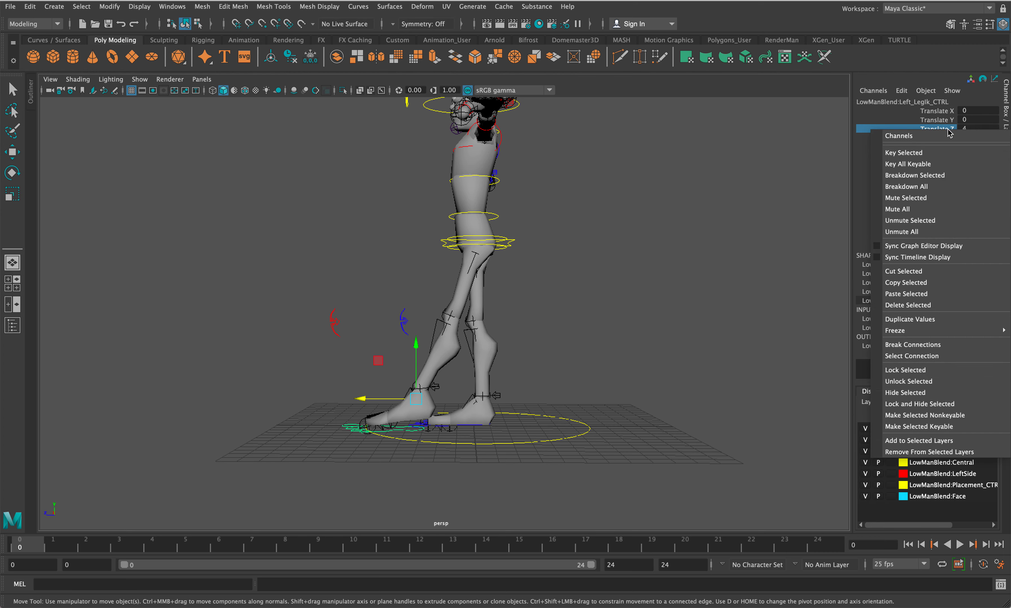
pyautogui.click(937, 151)
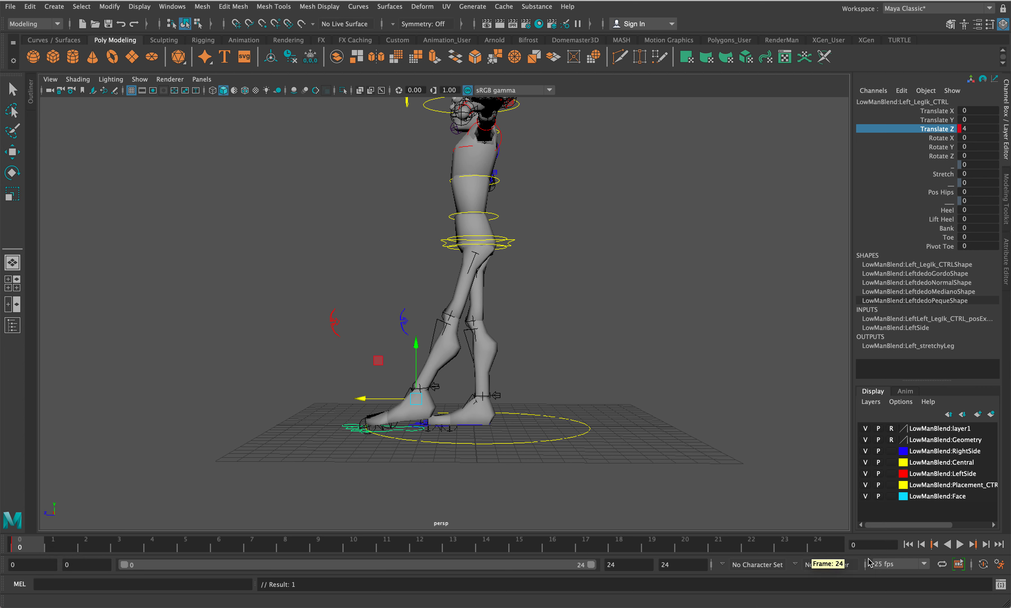
pyautogui.click(830, 543)
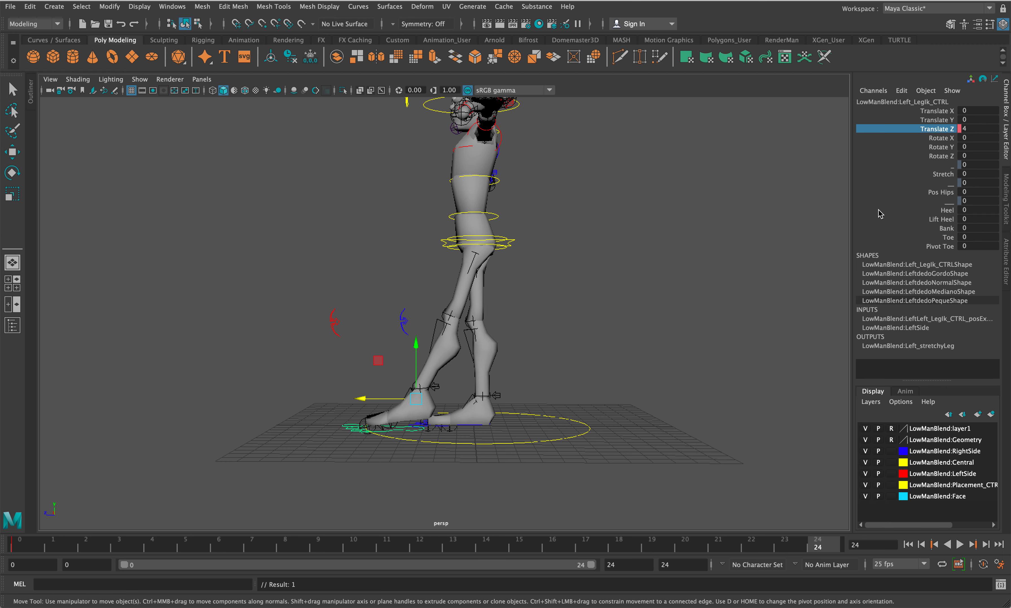
pyautogui.rightClick(944, 131)
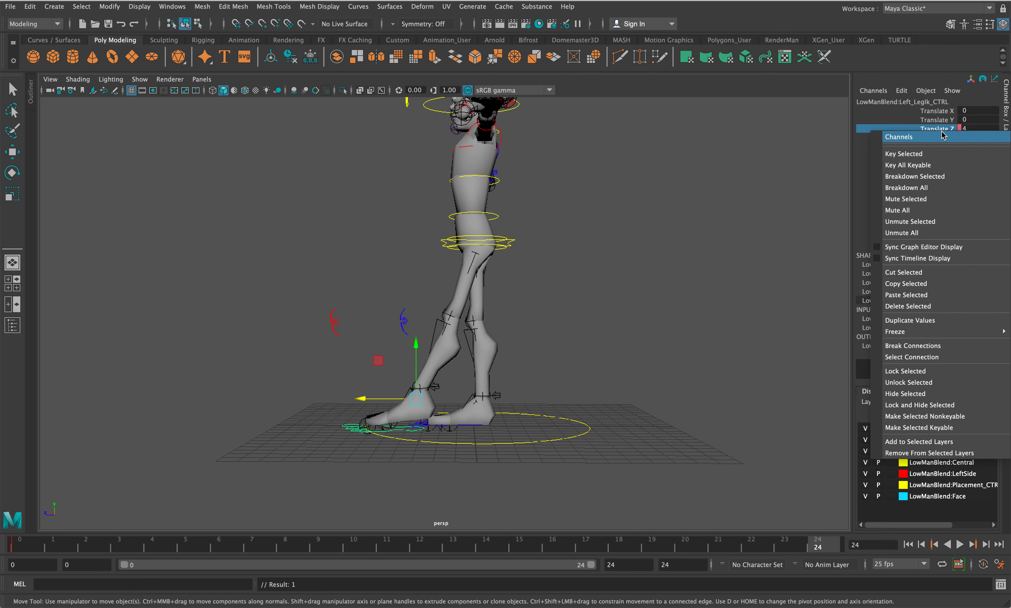
pyautogui.click(898, 155)
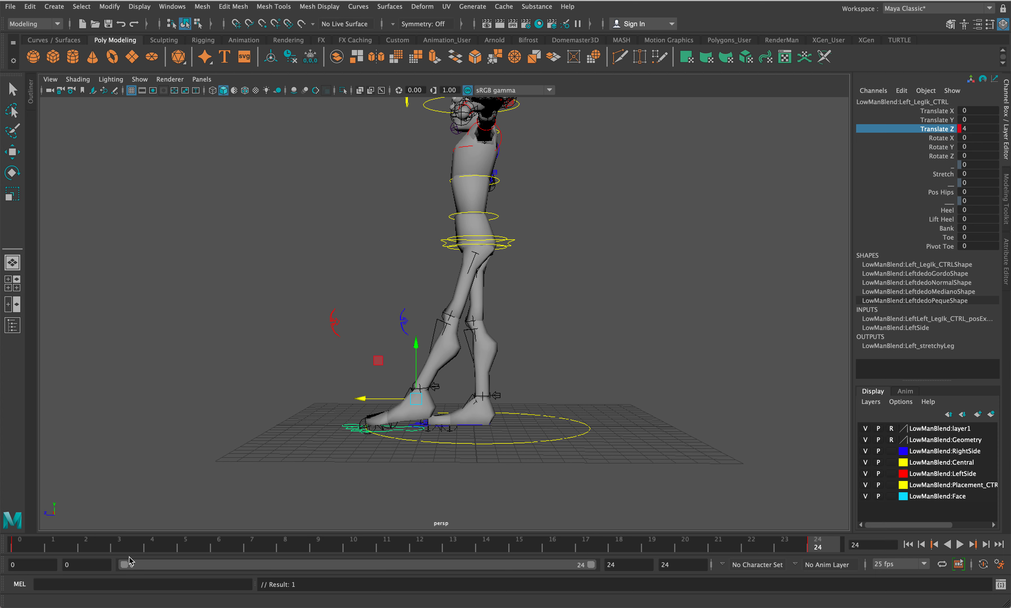
# At frame 12, move the left foot back to Translate Z -4 and key only that channel.
pyautogui.hotkey('alt', 'v')
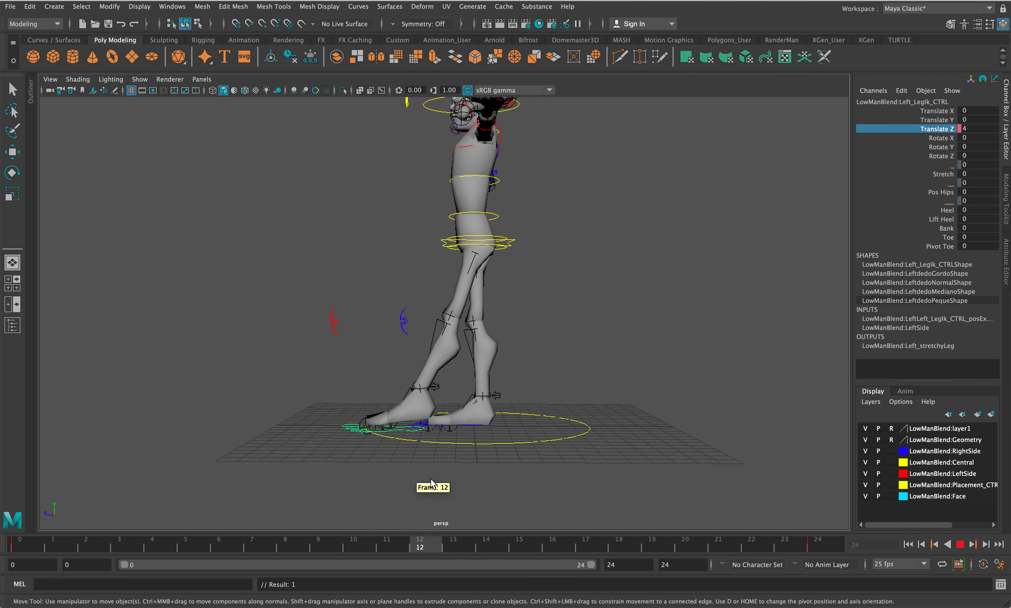
pyautogui.press('Escape')
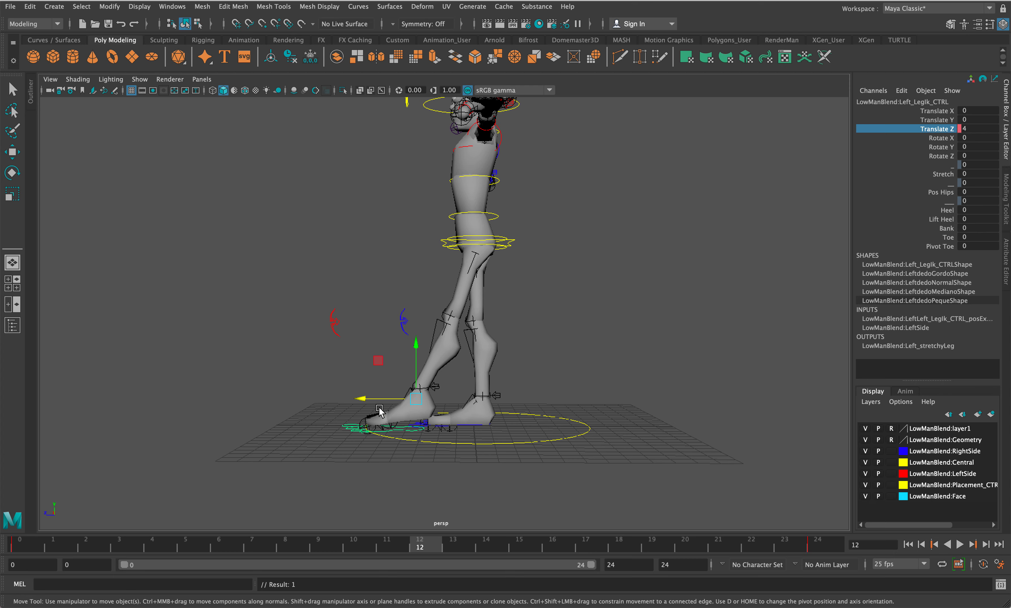
pyautogui.moveTo(367, 401); pyautogui.dragTo(529, 487)
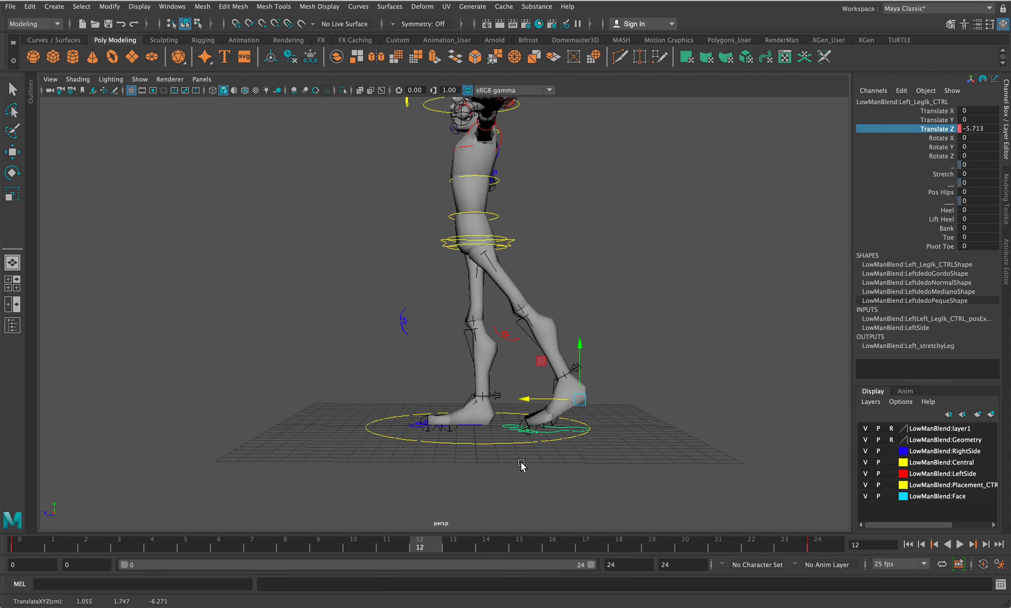
pyautogui.click(519, 509)
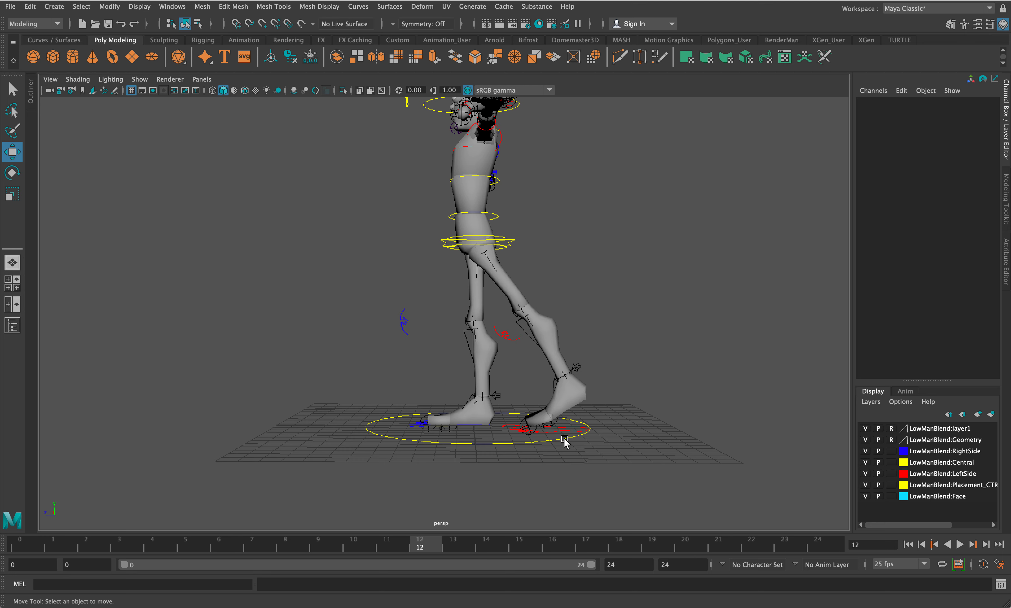
pyautogui.click(570, 429)
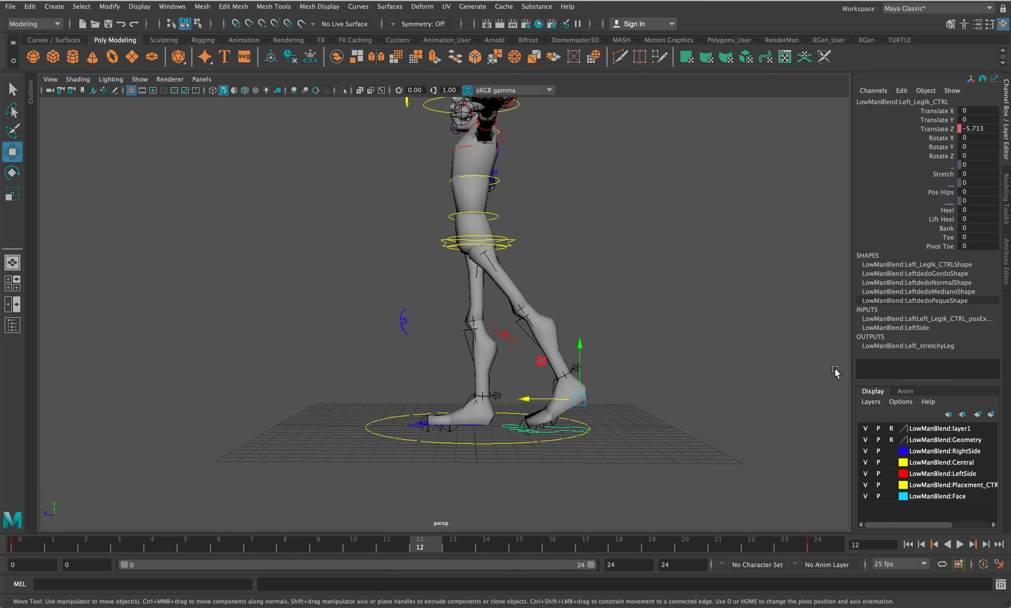
pyautogui.doubleClick(979, 129)
pyautogui.write('-4')
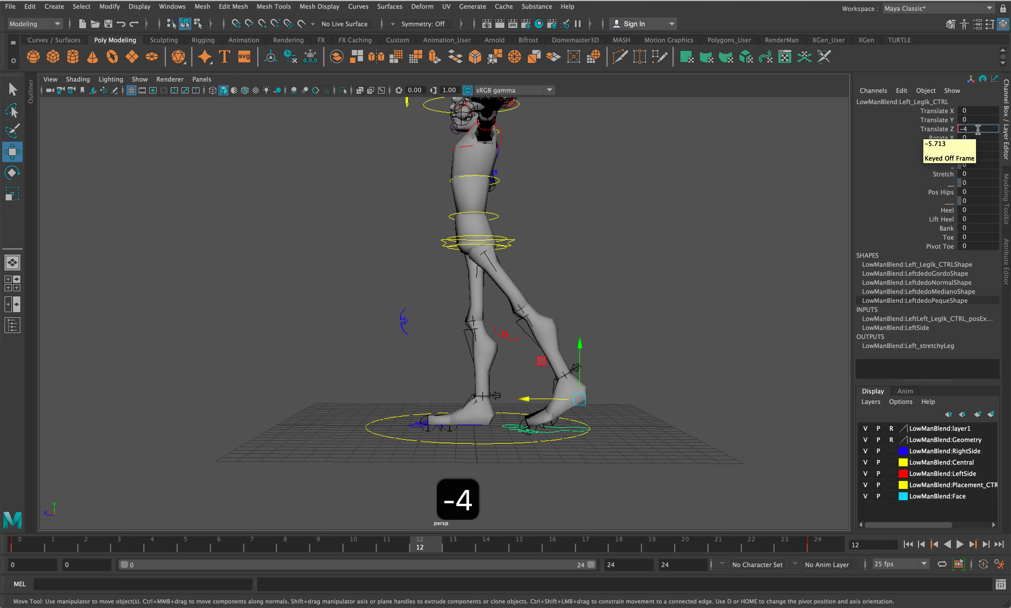
pyautogui.press('Return')
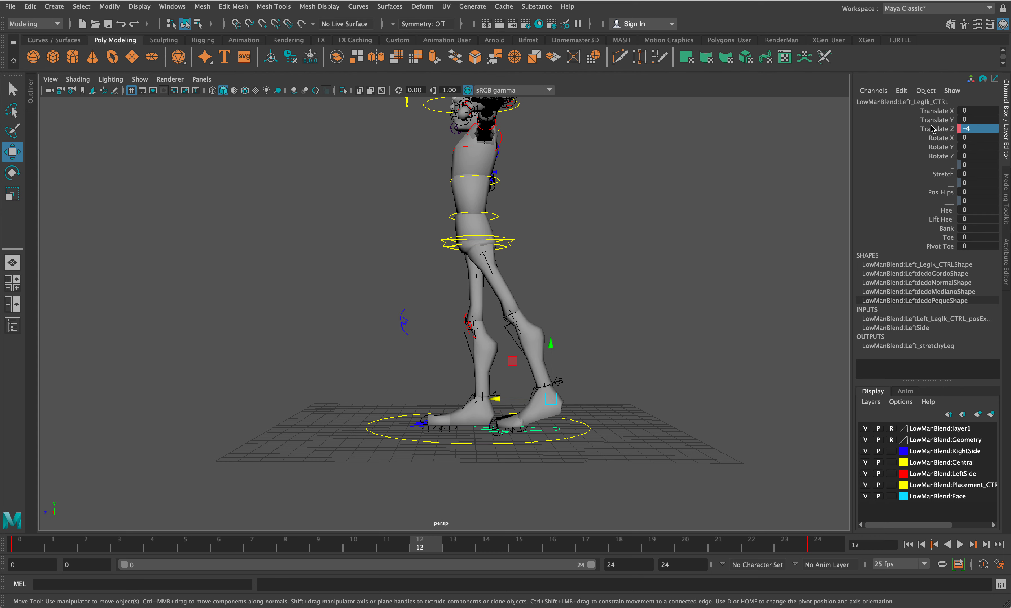
pyautogui.rightClick(943, 132)
pyautogui.click(943, 153)
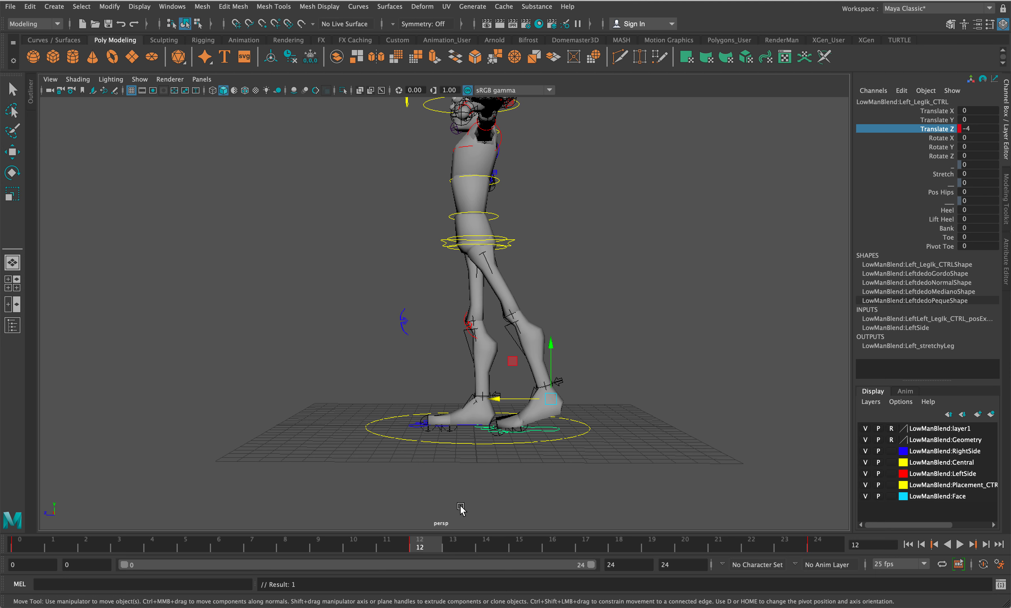
# Play the animation from frame 0, stop and rewind it, and scrub the opening frames to review the left foot's slide.
pyautogui.click(11, 544)
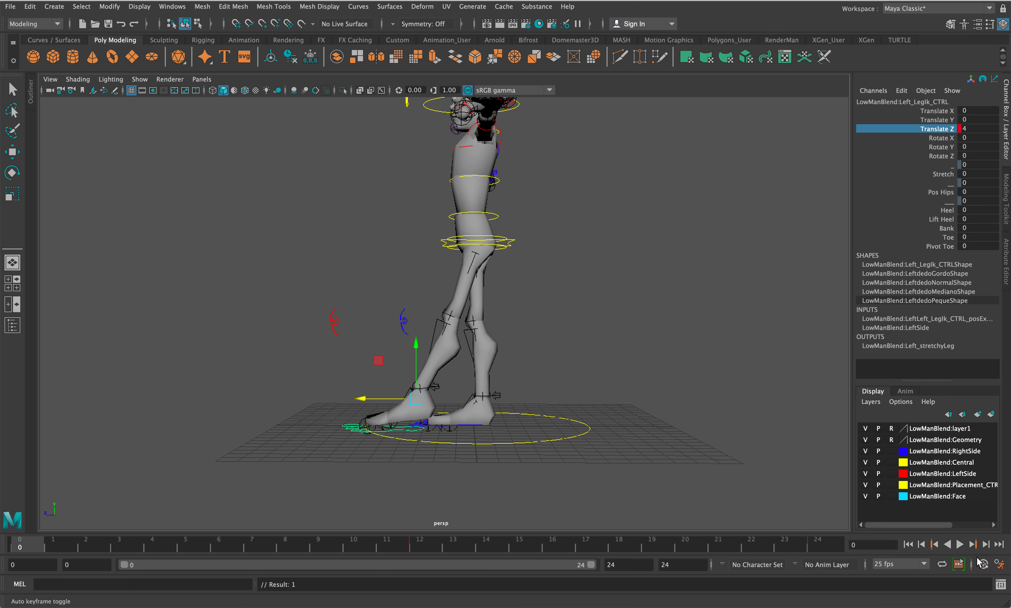
pyautogui.click(961, 546)
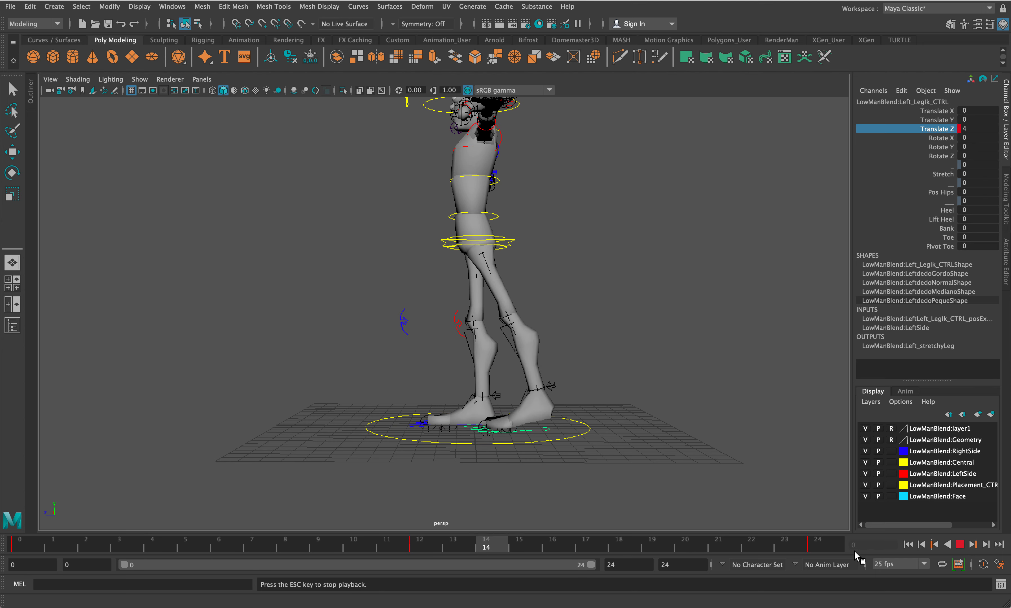
pyautogui.click(961, 544)
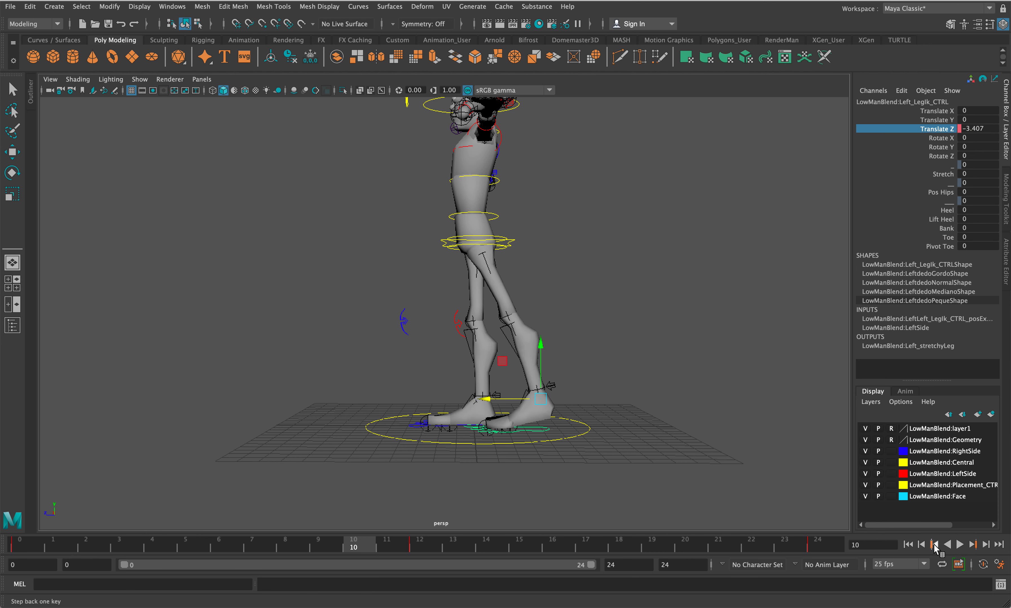
pyautogui.click(909, 544)
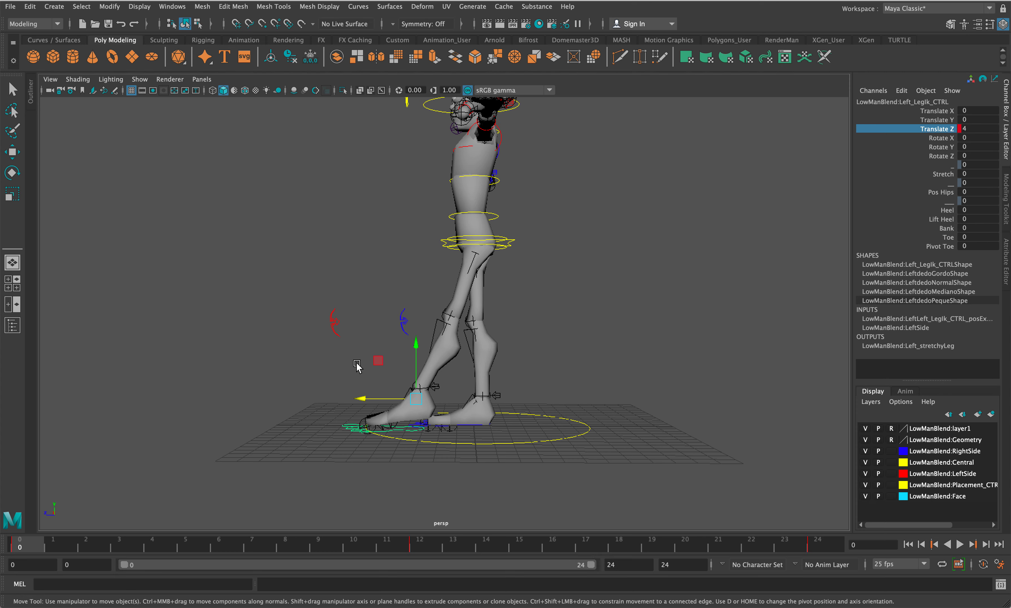
pyautogui.moveTo(59, 544); pyautogui.dragTo(2, 576)
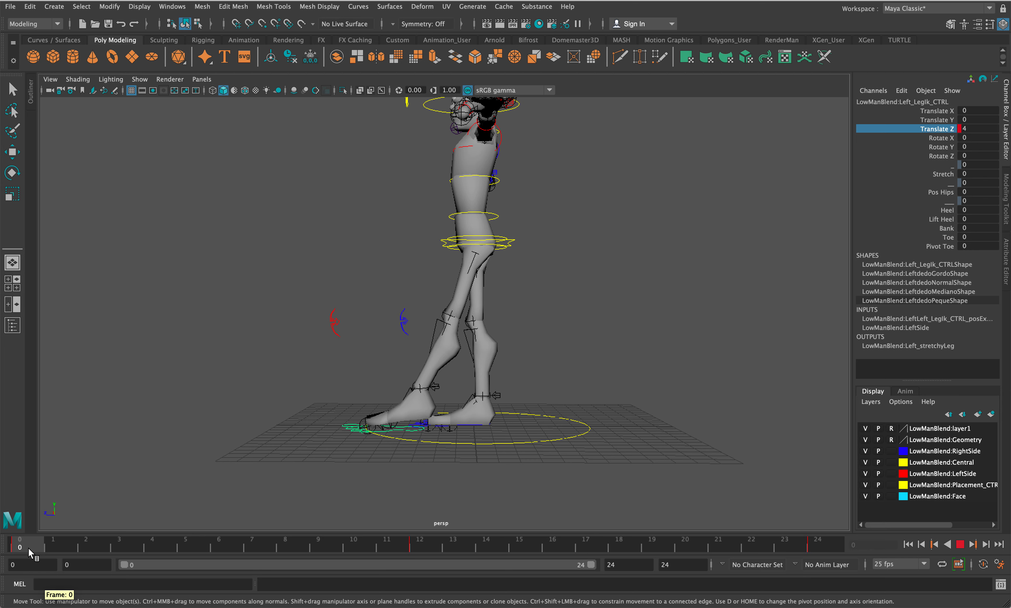
pyautogui.moveTo(31, 552); pyautogui.dragTo(2, 486)
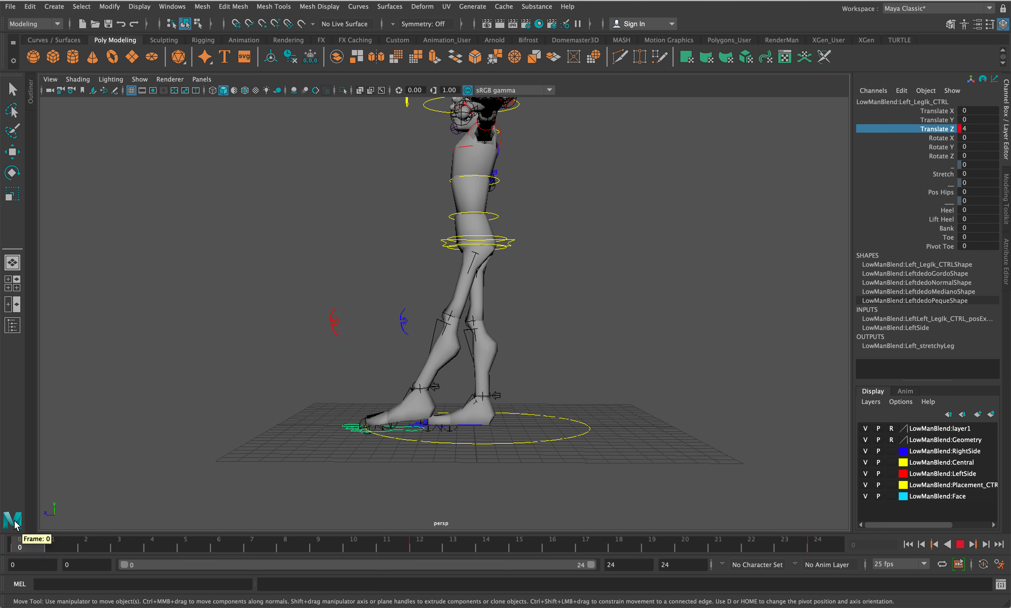
# At frame 18, raise the left foot control Left_LegIk_CTRL and set its Translate Y to 2.5.
pyautogui.moveTo(42, 538); pyautogui.dragTo(621, 551)
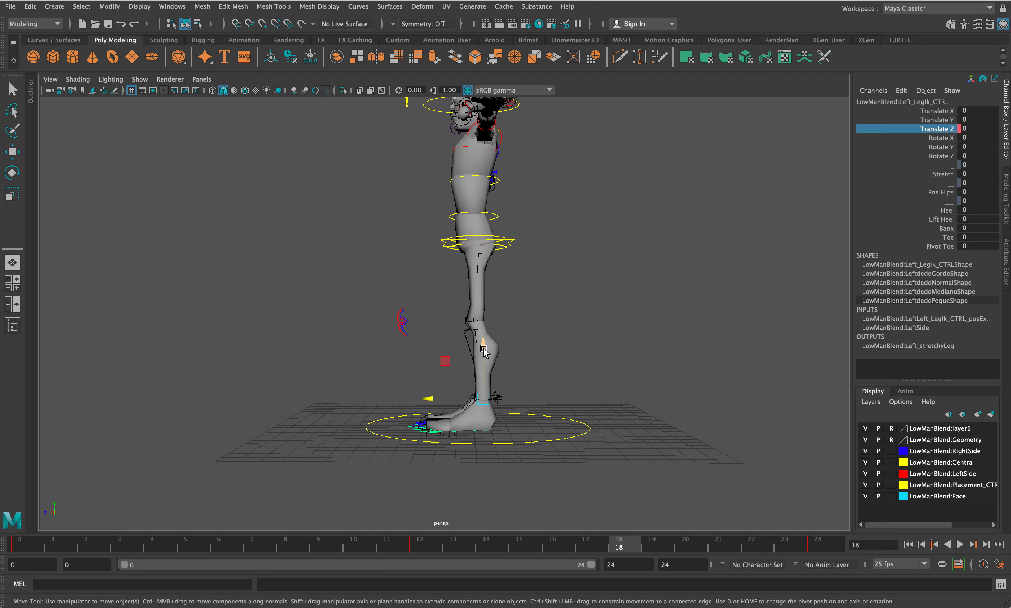
pyautogui.moveTo(484, 351); pyautogui.dragTo(495, 306)
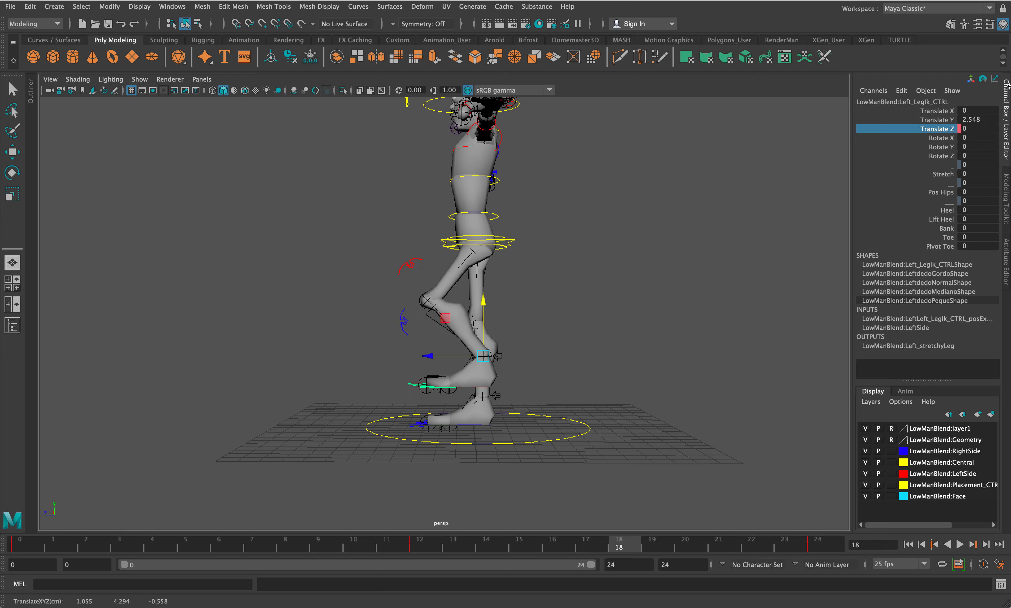
pyautogui.doubleClick(974, 119)
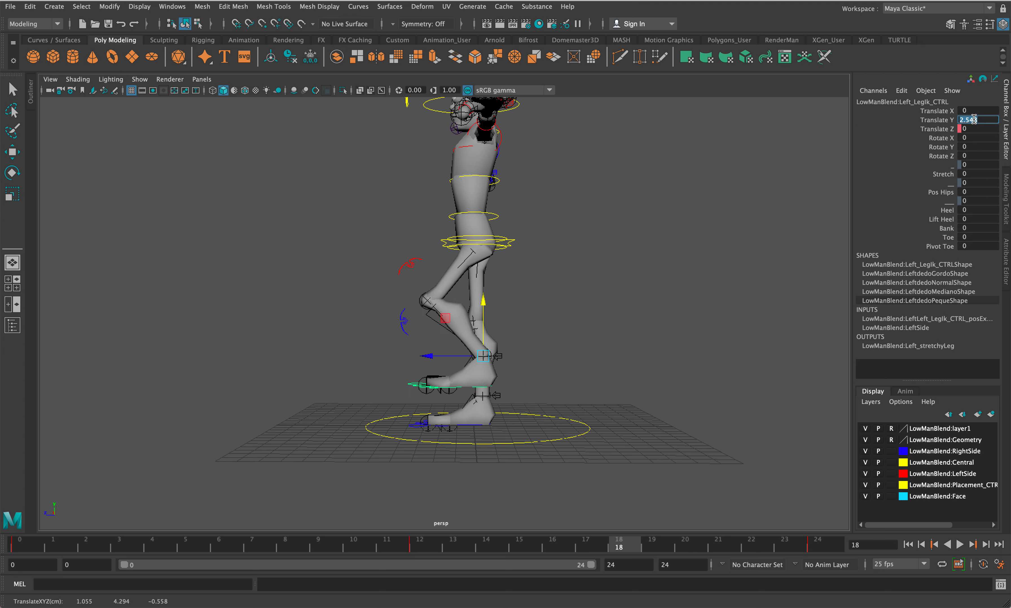
pyautogui.write('2.5')
pyautogui.press('Return')
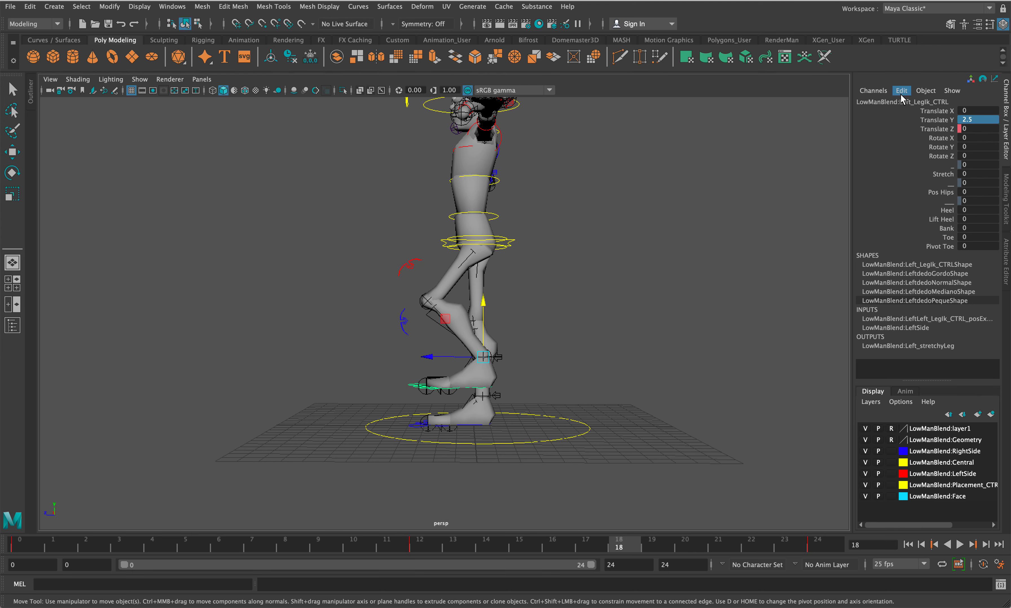
# Key the Translate Y and Translate Z channels of Left_LegIk_CTRL individually at frame 18.
pyautogui.click(946, 122)
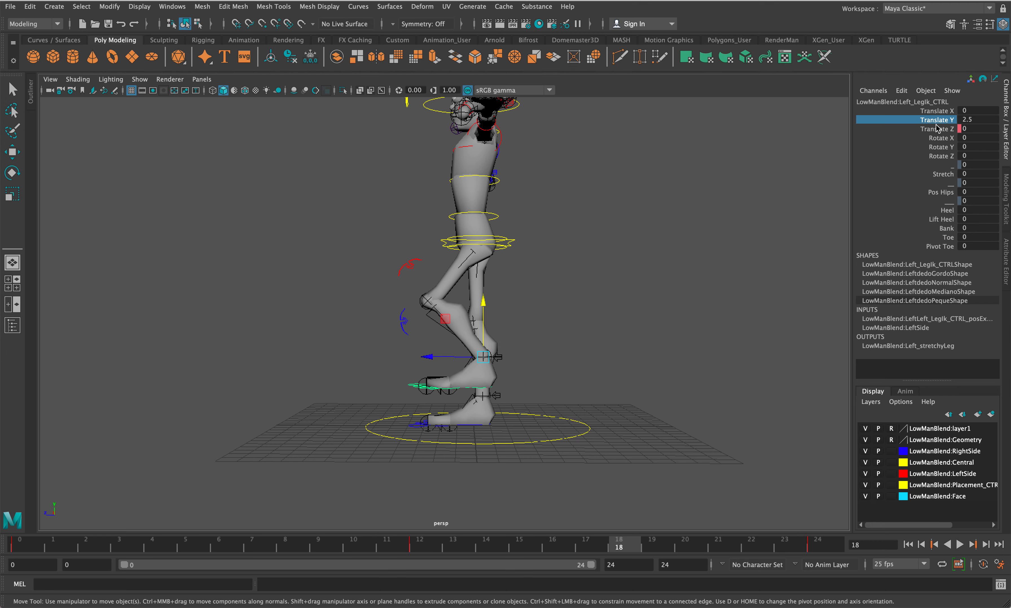
pyautogui.rightClick(940, 125)
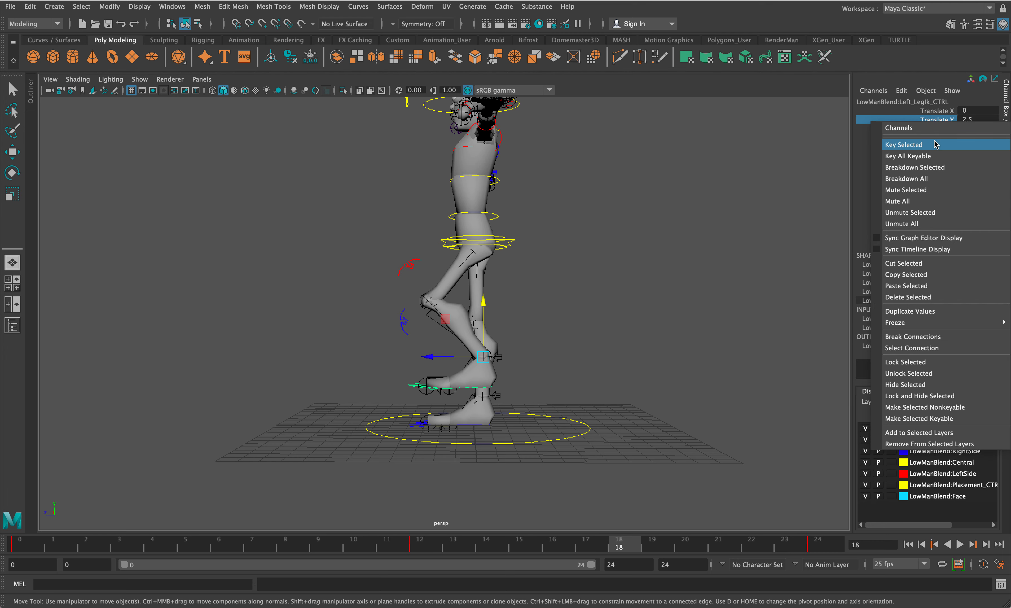
pyautogui.click(935, 144)
pyautogui.click(942, 130)
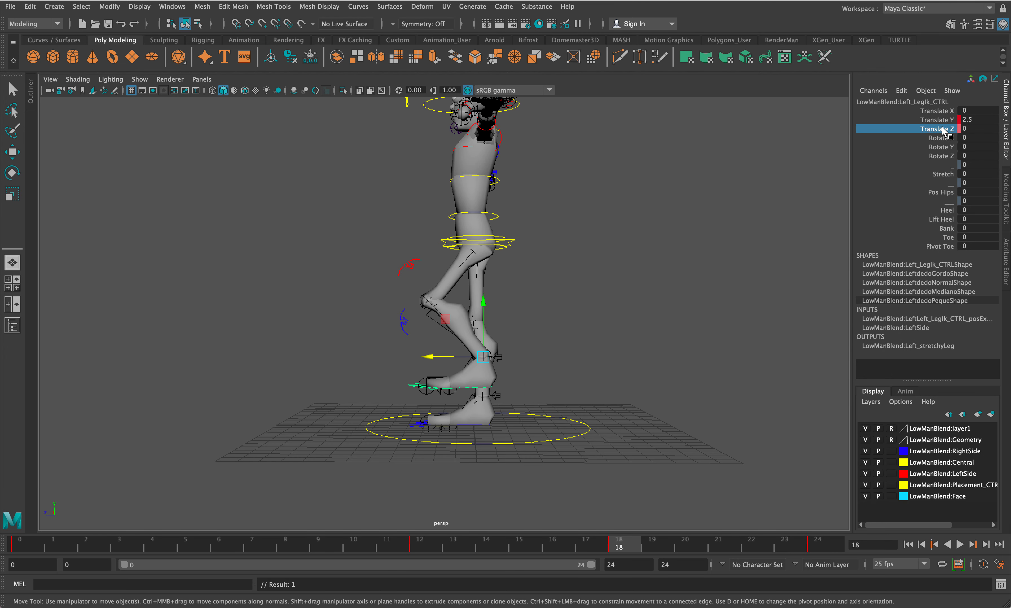
pyautogui.rightClick(944, 135)
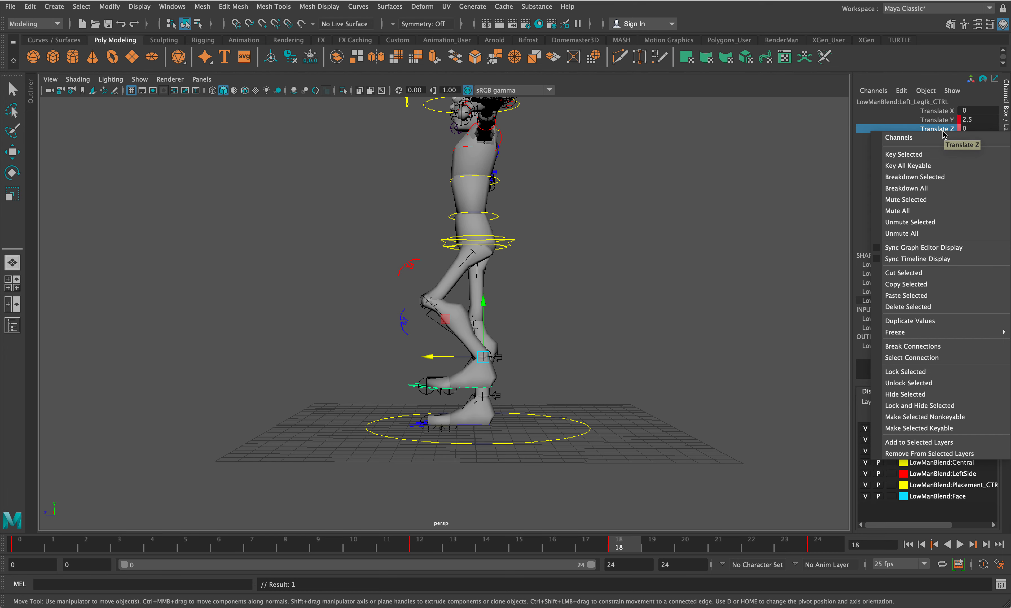
pyautogui.click(940, 155)
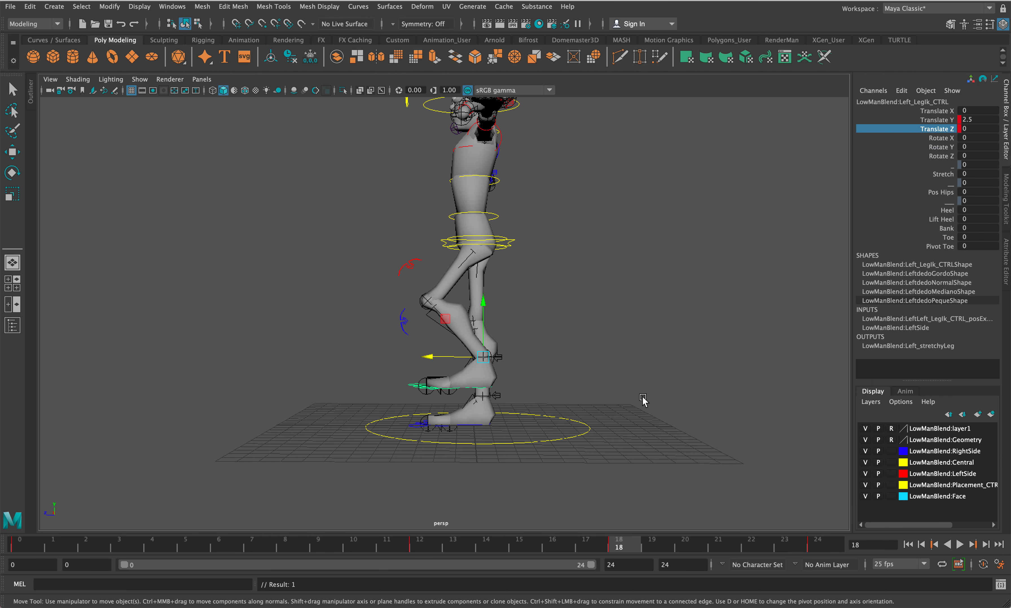
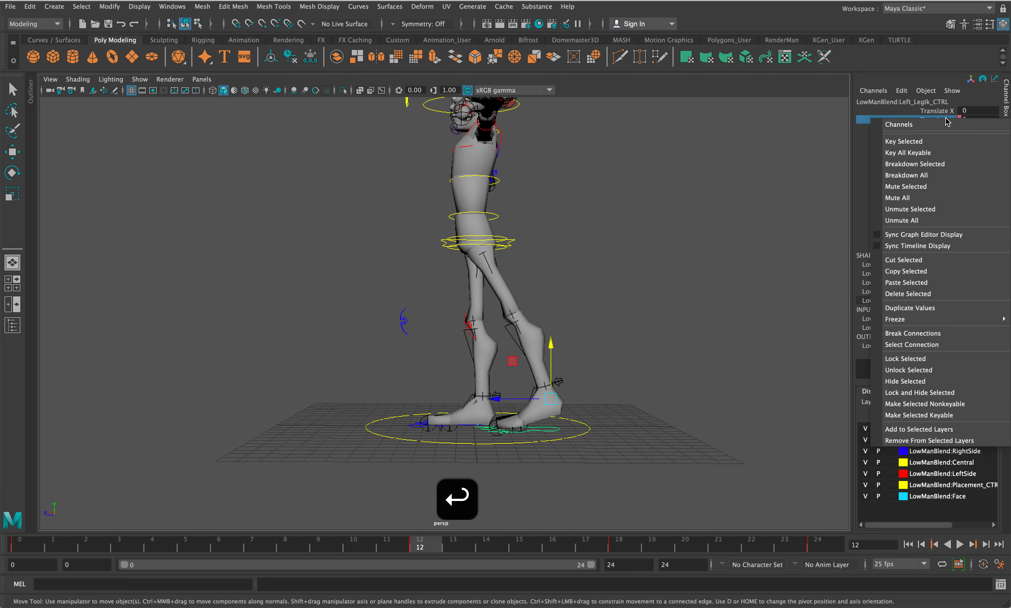
# Key the left foot's Translate Y at frame 12, and set it to 0 and key it at frame 24.
pyautogui.click(946, 139)
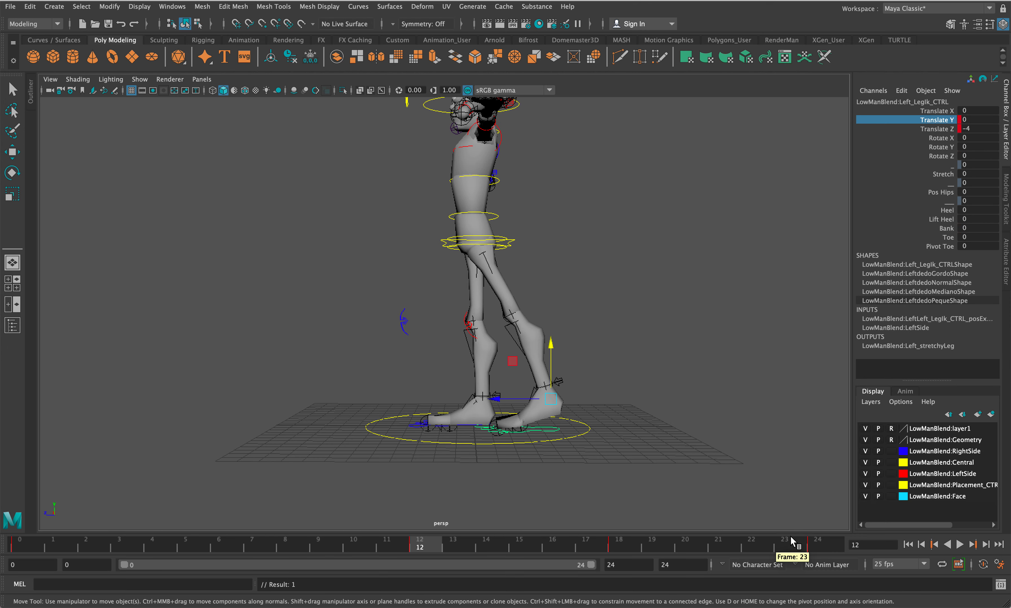
pyautogui.click(817, 546)
pyautogui.click(993, 119)
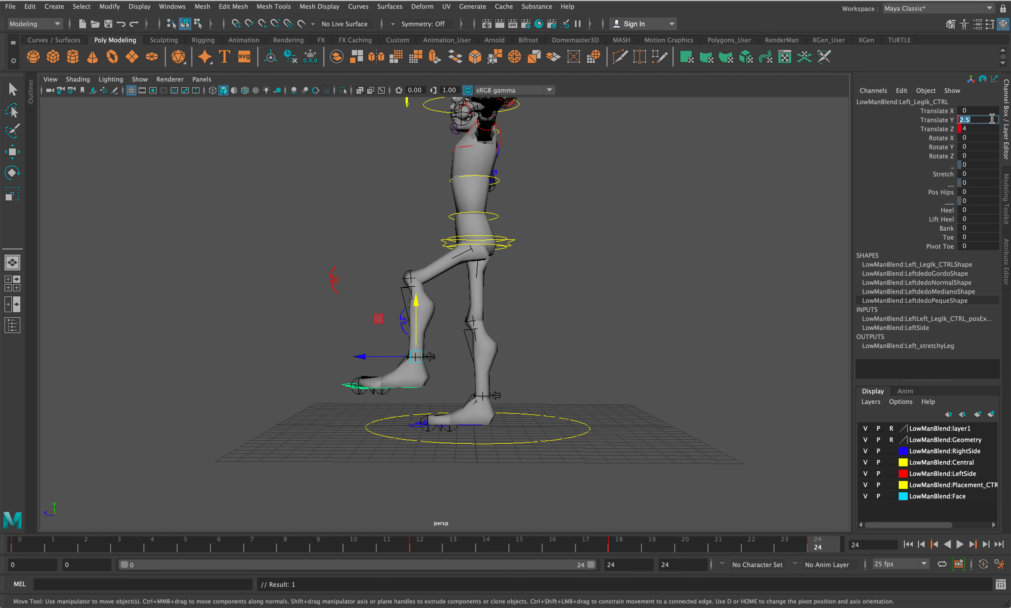
pyautogui.write('0')
pyautogui.press('Return')
pyautogui.rightClick(944, 119)
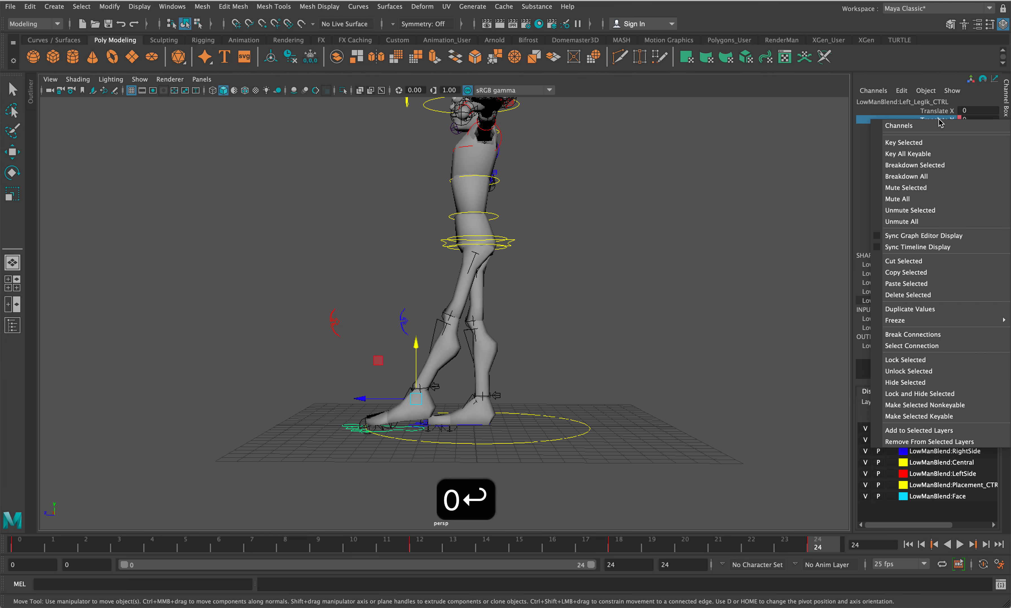
pyautogui.click(916, 142)
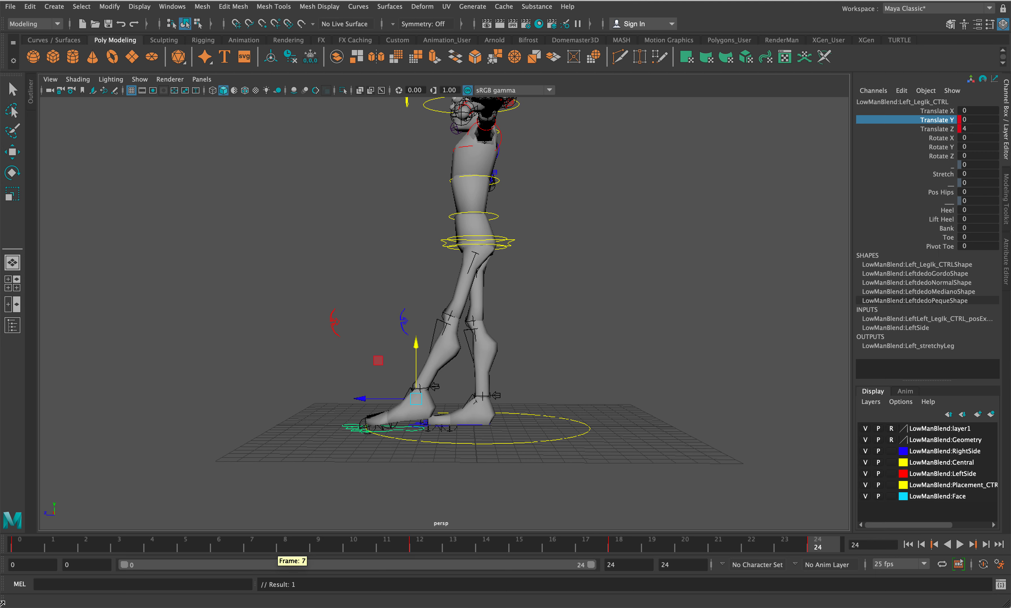
# Play back and scrub frames 0 to 24 to review the left foot's stride and lift.
pyautogui.click(20, 548)
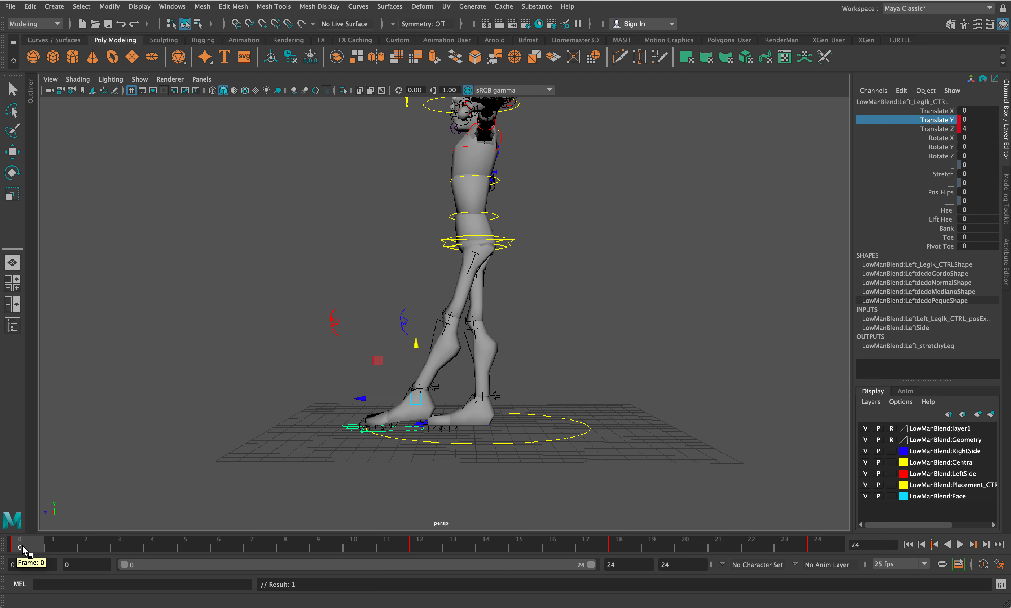
pyautogui.hotkey('alt', 'v')
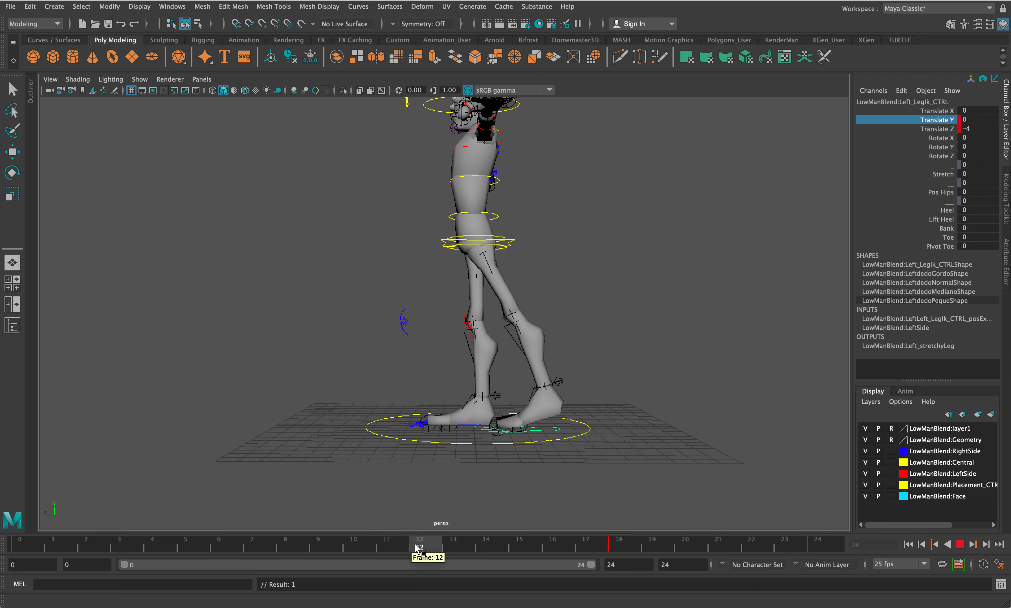
pyautogui.moveTo(465, 547)
pyautogui.mouseDown()
pyautogui.moveTo(622, 546)
pyautogui.moveTo(793, 578)
pyautogui.mouseUp()
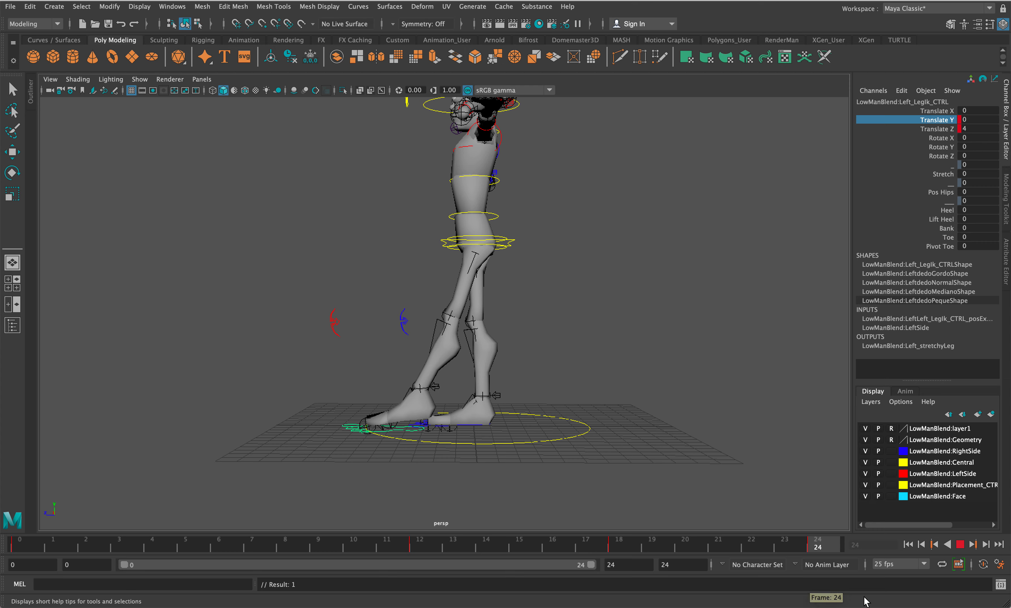
pyautogui.click(553, 547)
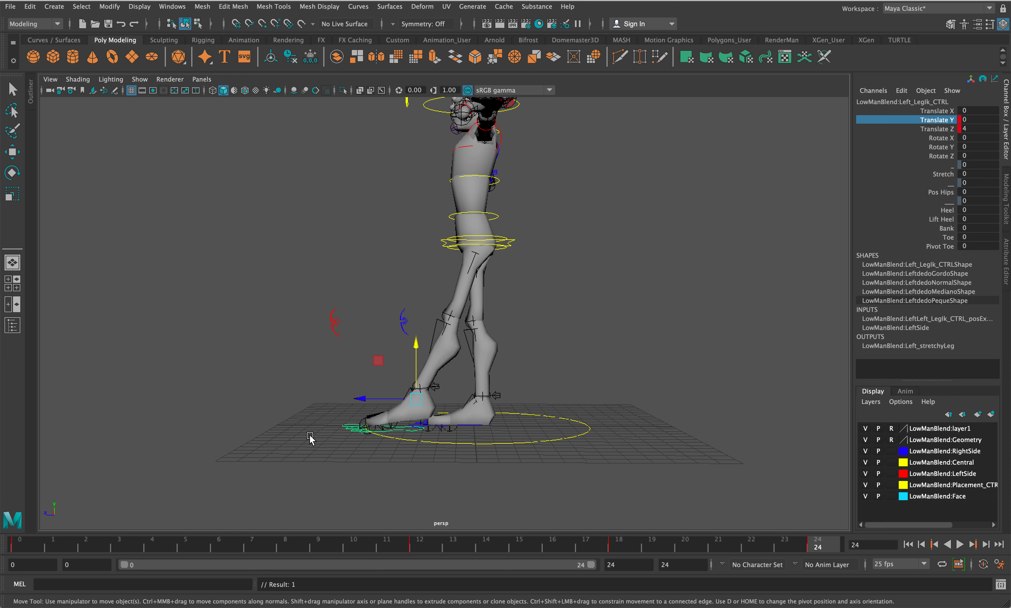
# Switch to the walk cycle reference image, examine the contact and passing poses at frames 12 to 24, and return to Maya.
pyautogui.moveTo(310, 436)
pyautogui.keyDown('alt'); pyautogui.mouseDown()
pyautogui.moveTo(400, 457)
pyautogui.moveTo(321, 459)
pyautogui.moveTo(293, 445)
pyautogui.moveTo(303, 448)
pyautogui.mouseUp(); pyautogui.keyUp('alt')
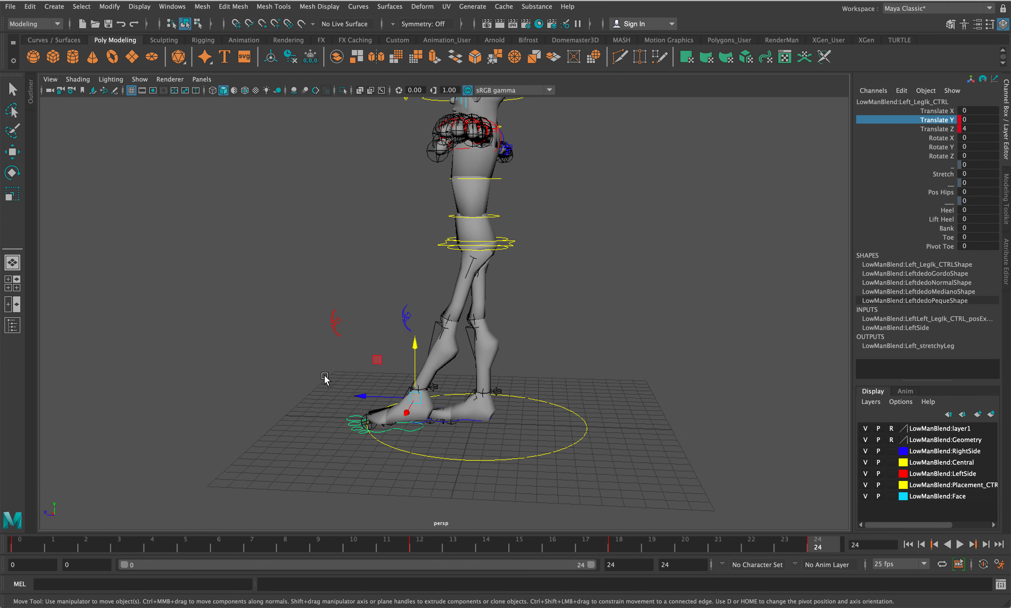
pyautogui.hotkey('ctrl', 'Up')
pyautogui.click(324, 204)
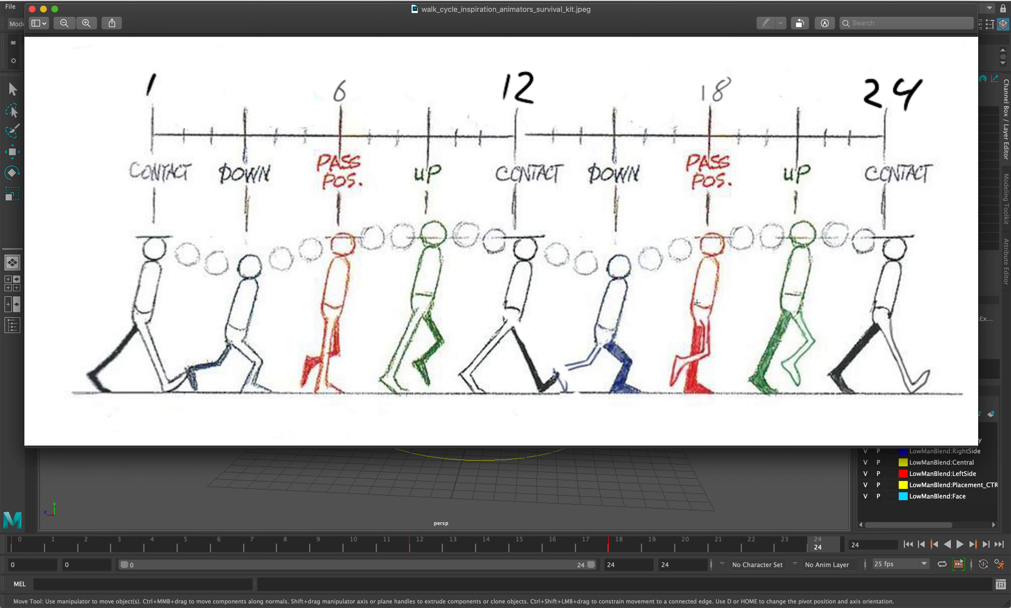
pyautogui.click(338, 511)
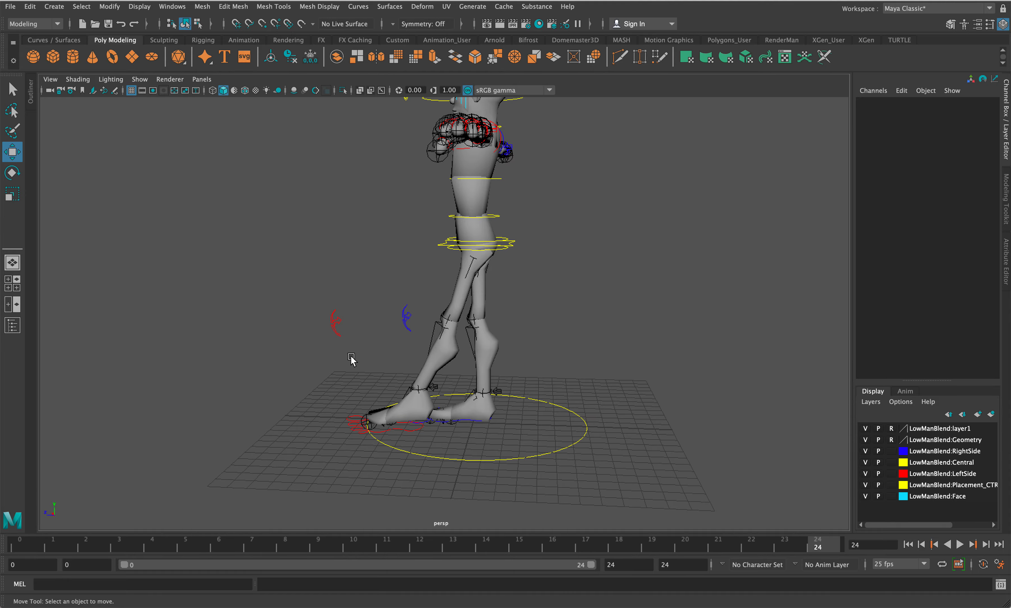
# View the character from its right front side and compare the channels of the left and right foot controls.
pyautogui.keyDown('alt'); pyautogui.moveTo(140, 286); pyautogui.dragTo(361, 315); pyautogui.keyUp('alt')
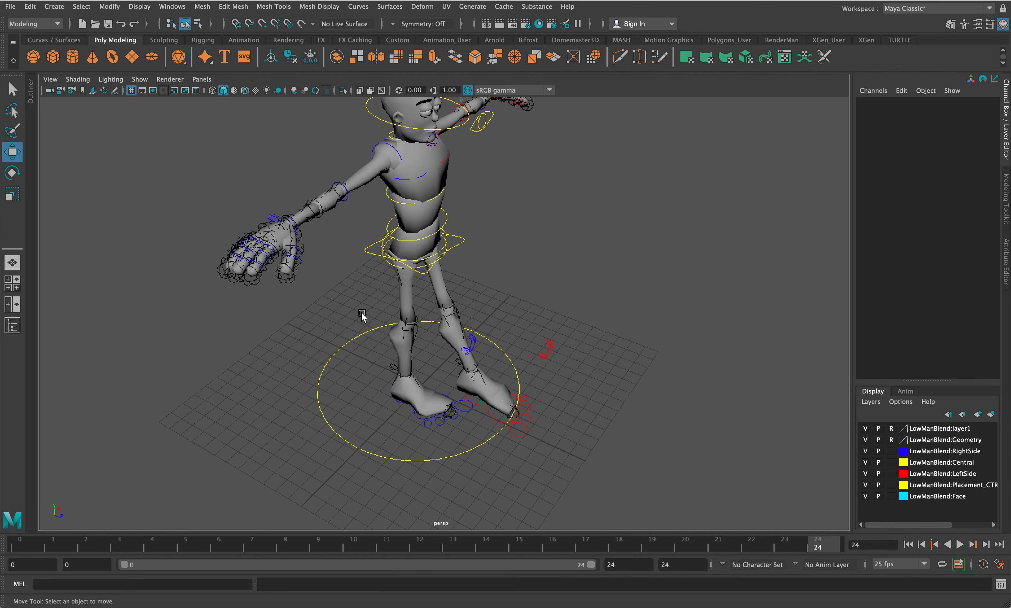
pyautogui.click(446, 421)
pyautogui.click(515, 431)
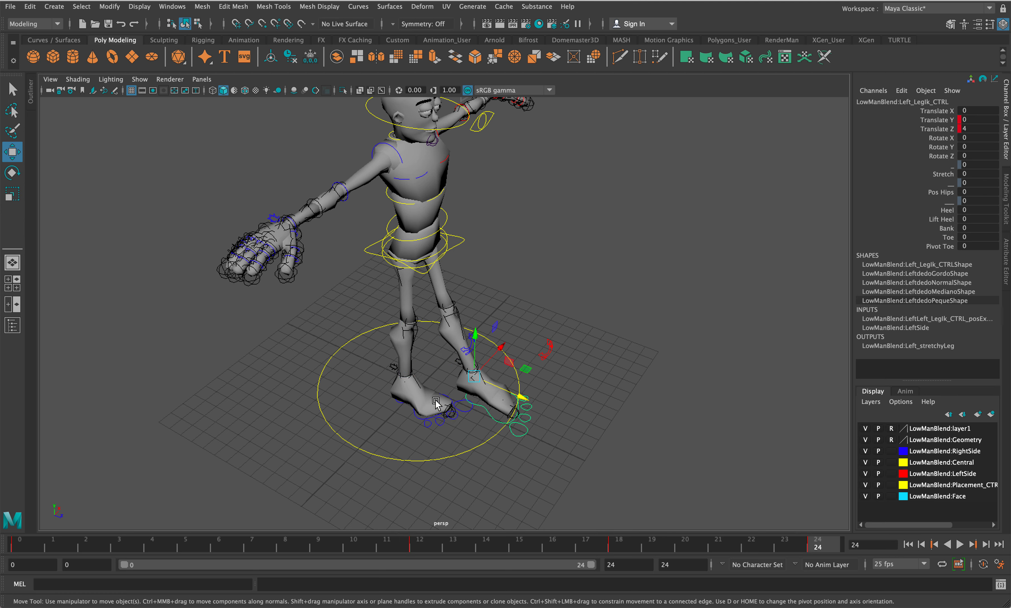
pyautogui.click(426, 423)
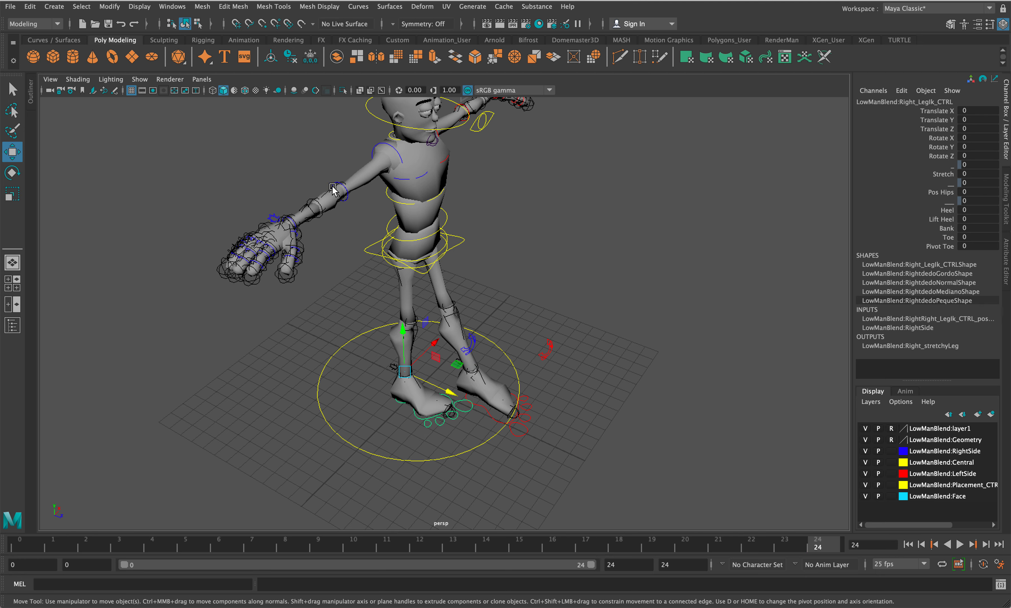
# Select Left_LegIk_CTRL, open its animation curves in the Graph Editor, and reposition the editor window over the viewport.
pyautogui.click(521, 431)
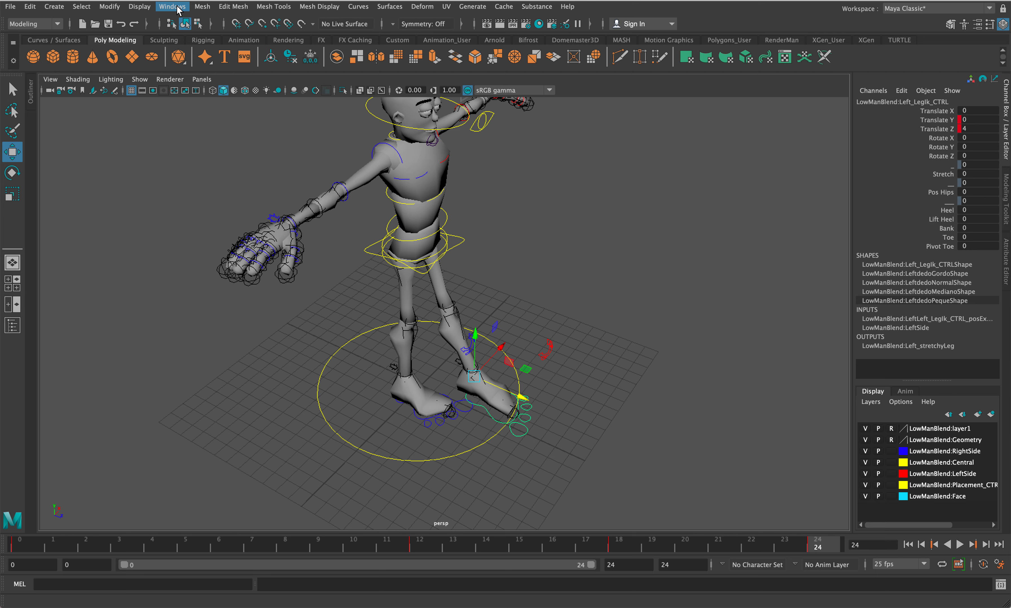
pyautogui.click(177, 11)
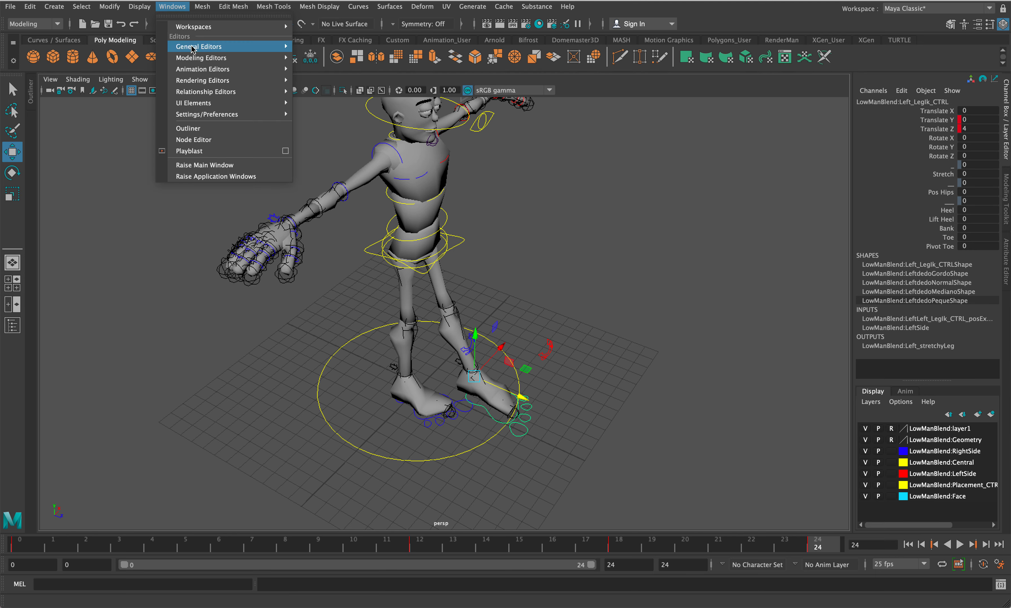
pyautogui.moveTo(228, 70)
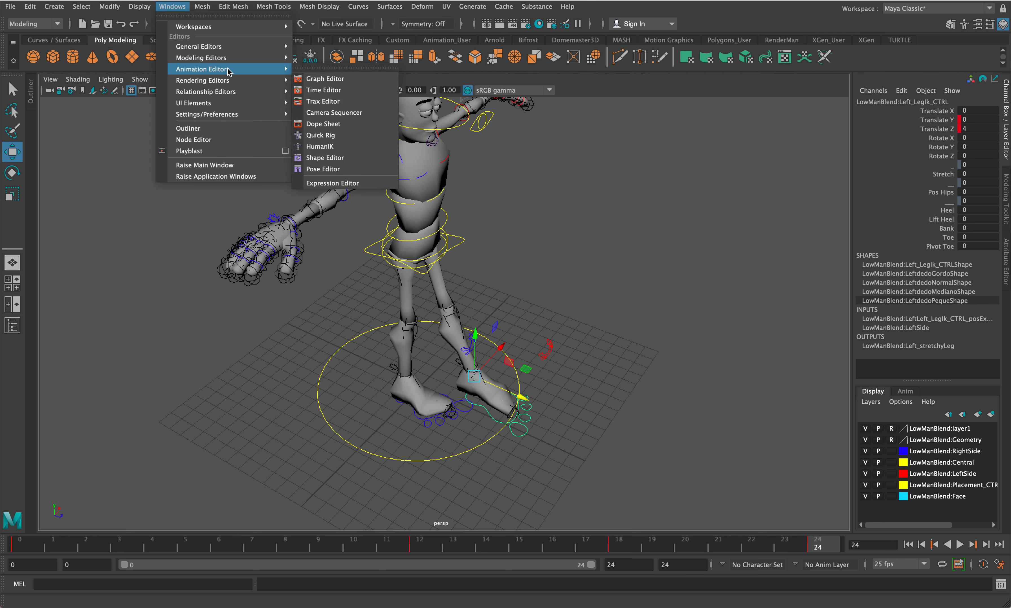
pyautogui.click(318, 79)
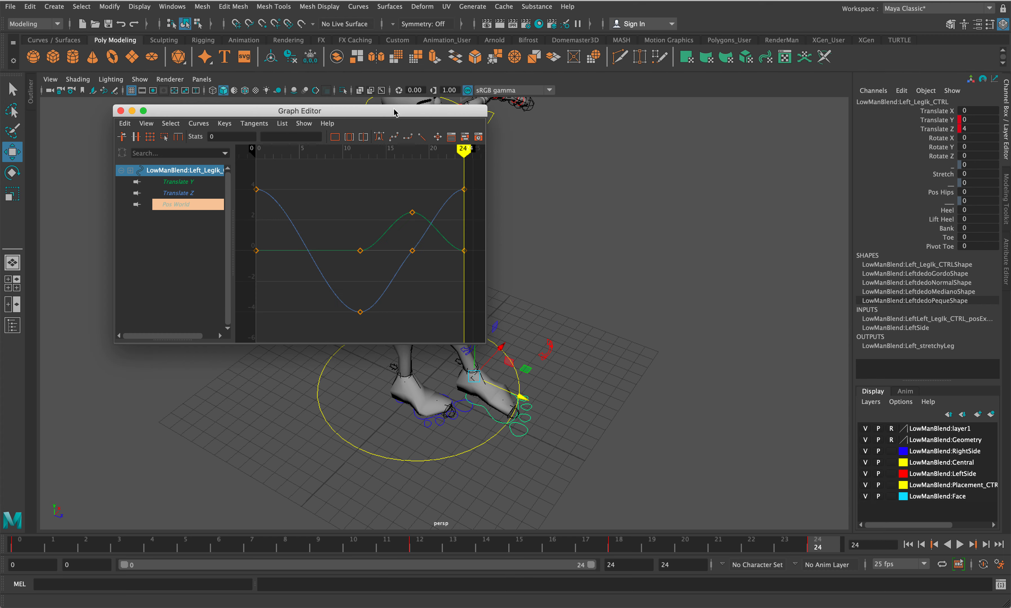
pyautogui.moveTo(394, 113); pyautogui.dragTo(471, 135)
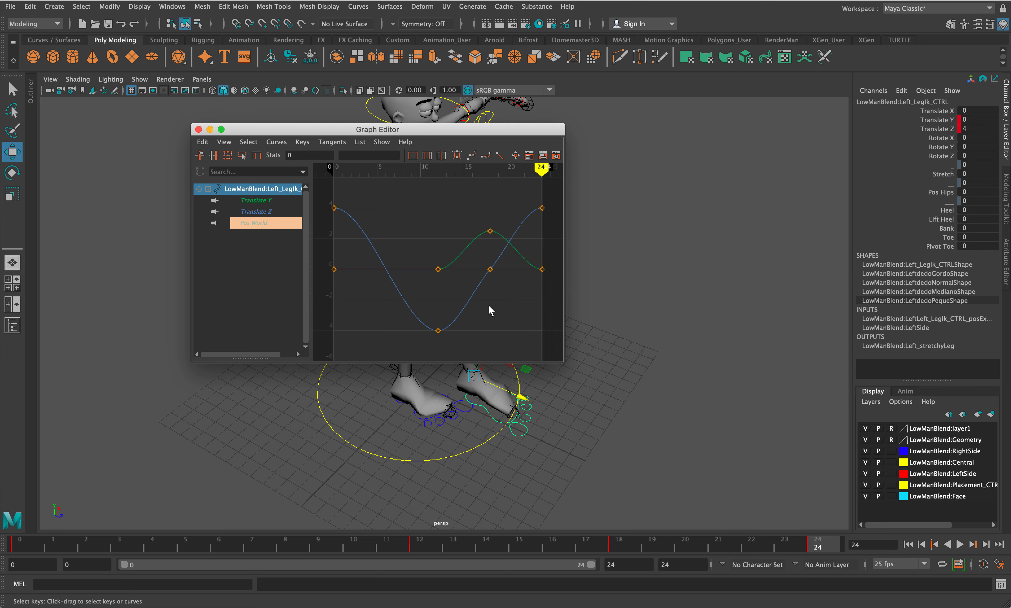
# Examine the left foot control's Translate Z and Translate Y curves separately, and show all its curves together again.
pyautogui.click(247, 212)
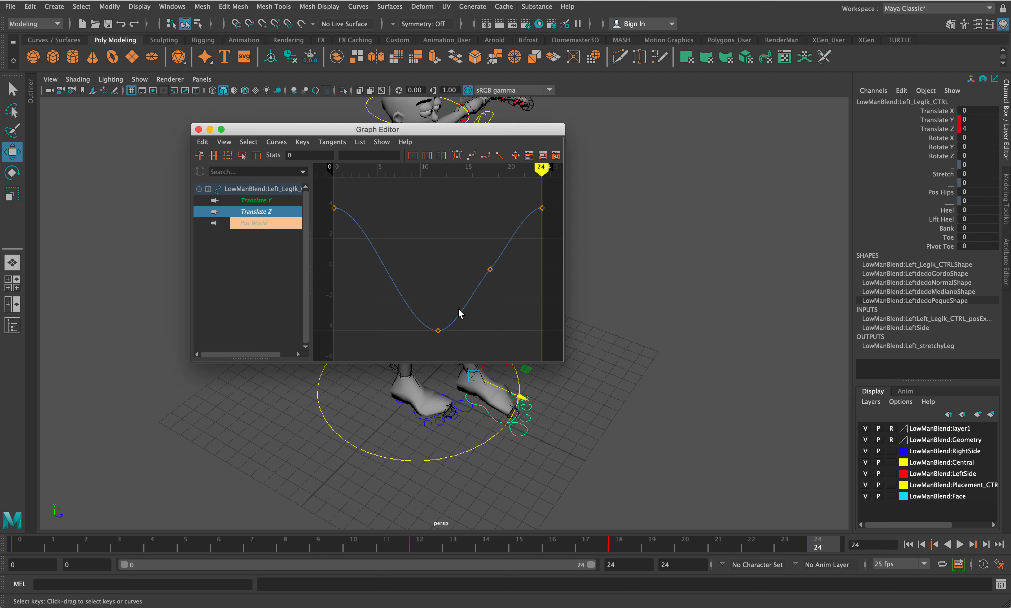
pyautogui.click(279, 200)
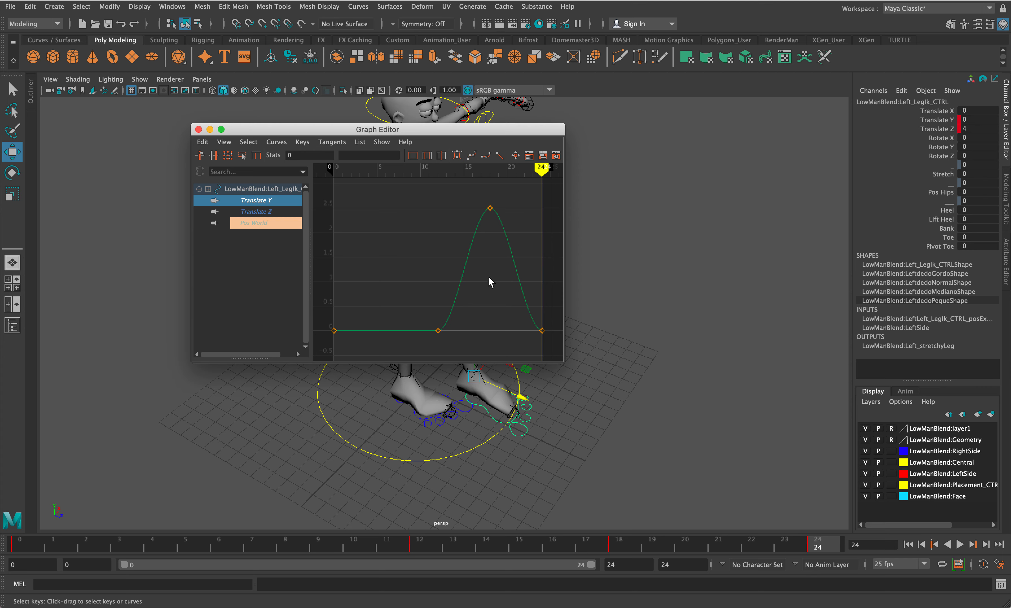
pyautogui.click(262, 212)
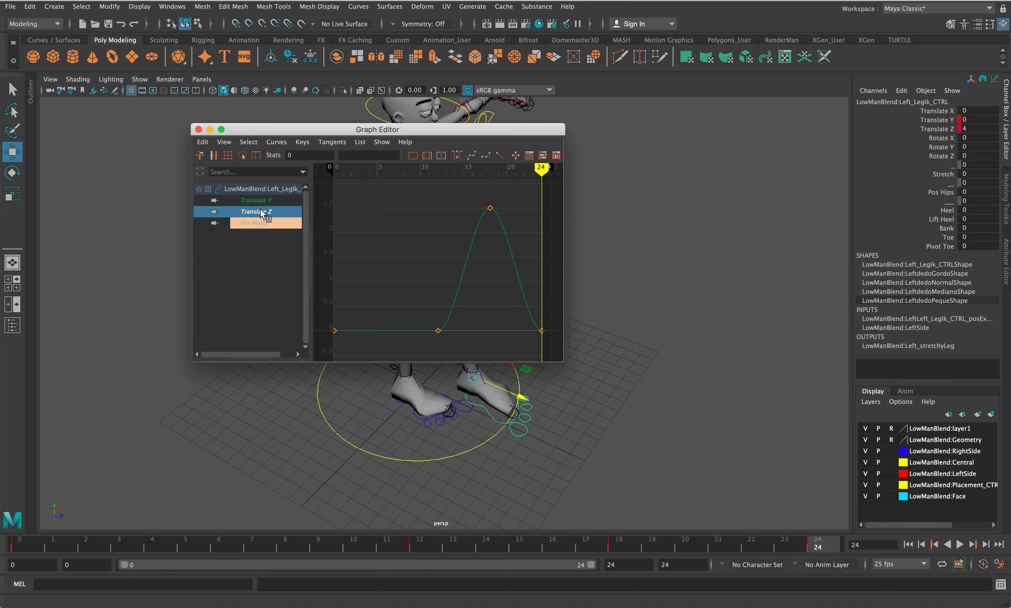
pyautogui.click(267, 190)
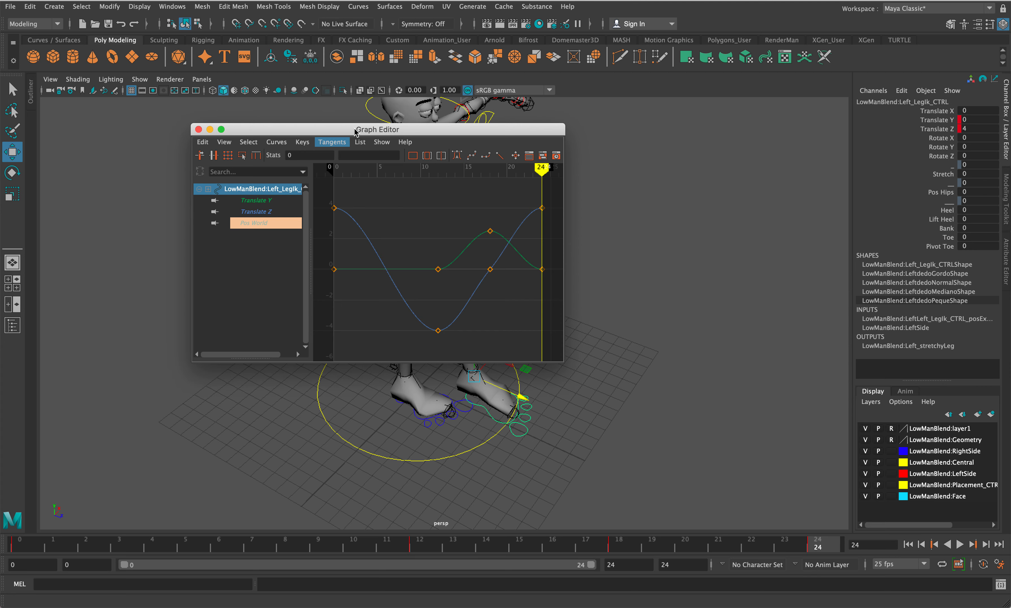
pyautogui.moveTo(359, 134); pyautogui.dragTo(356, 126)
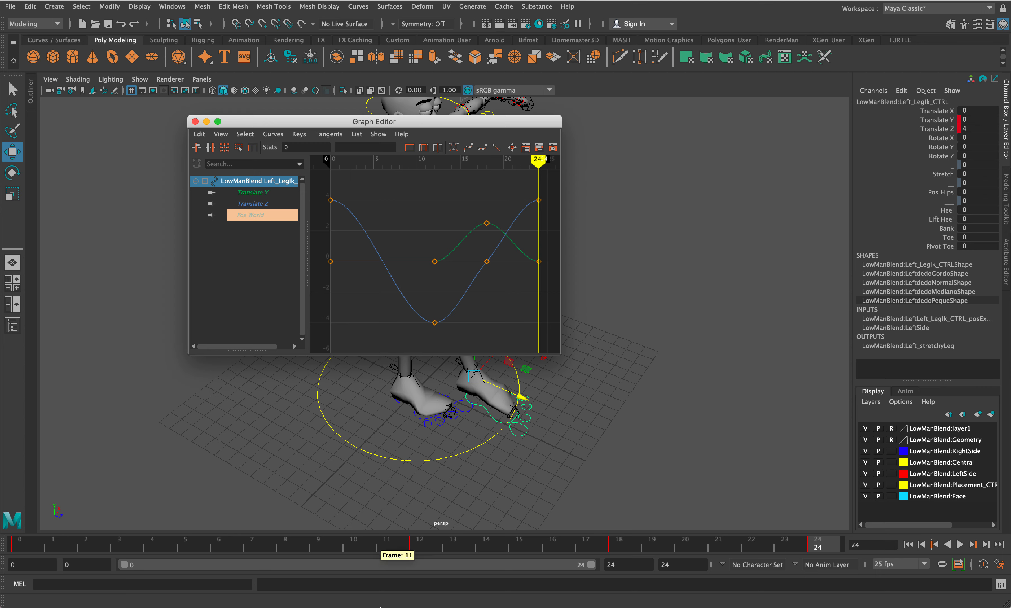
# Switch to the walk cycle reference image, compare the poses of both legs across the cycle, and return to Maya.
pyautogui.hotkey('ctrl', 'Up')
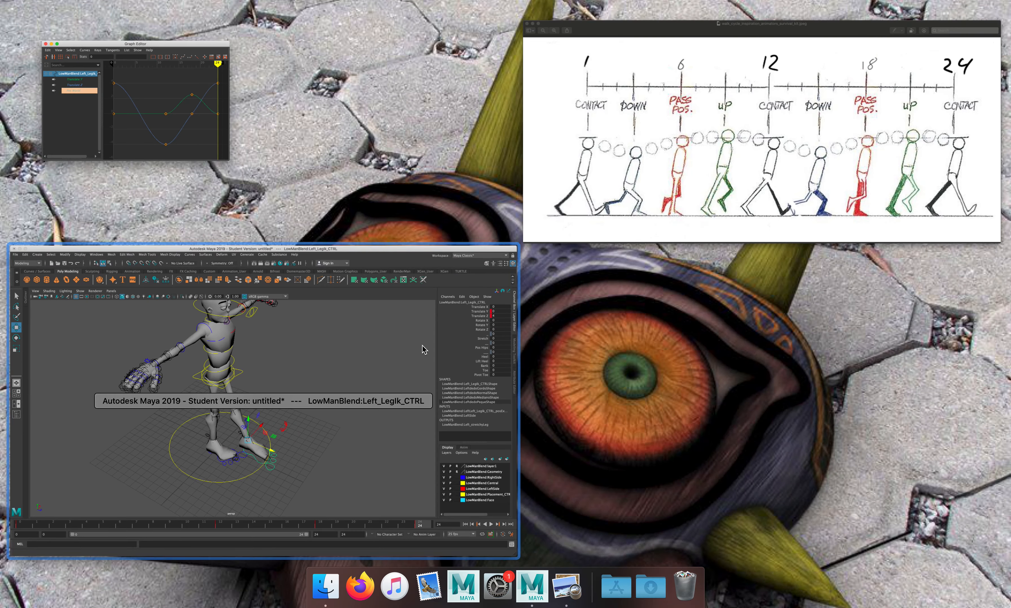
pyautogui.click(530, 218)
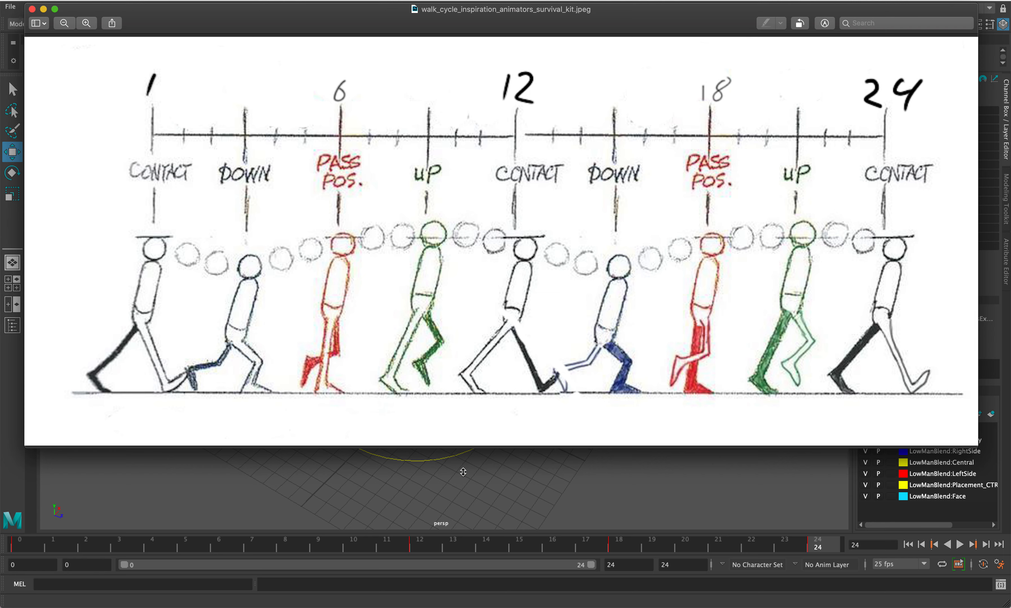
pyautogui.click(541, 462)
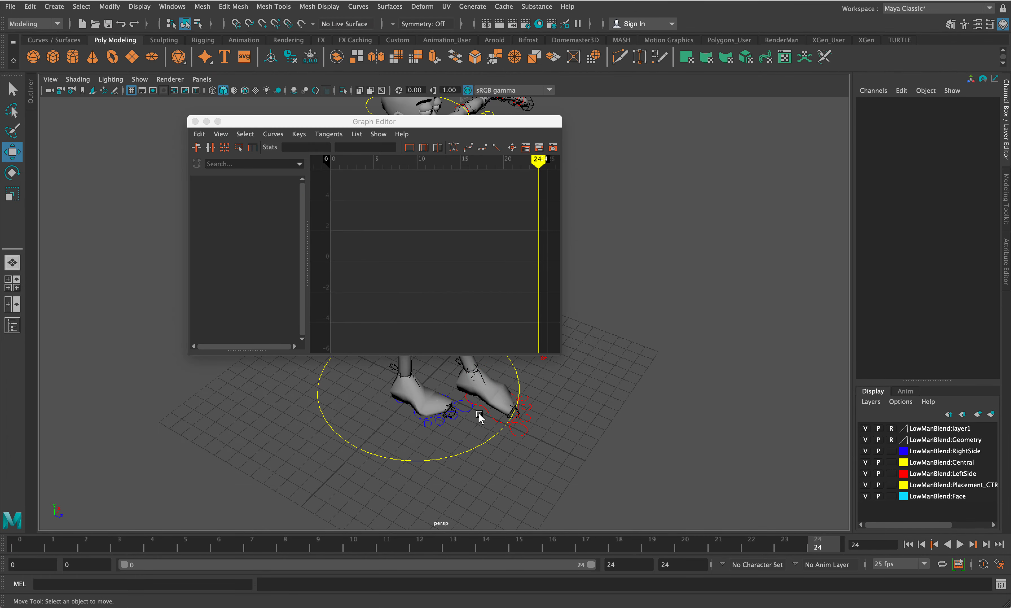
# Select Left_LegIk_CTRL and copy all keys of its Translate Y curve in the Graph Editor.
pyautogui.click(525, 430)
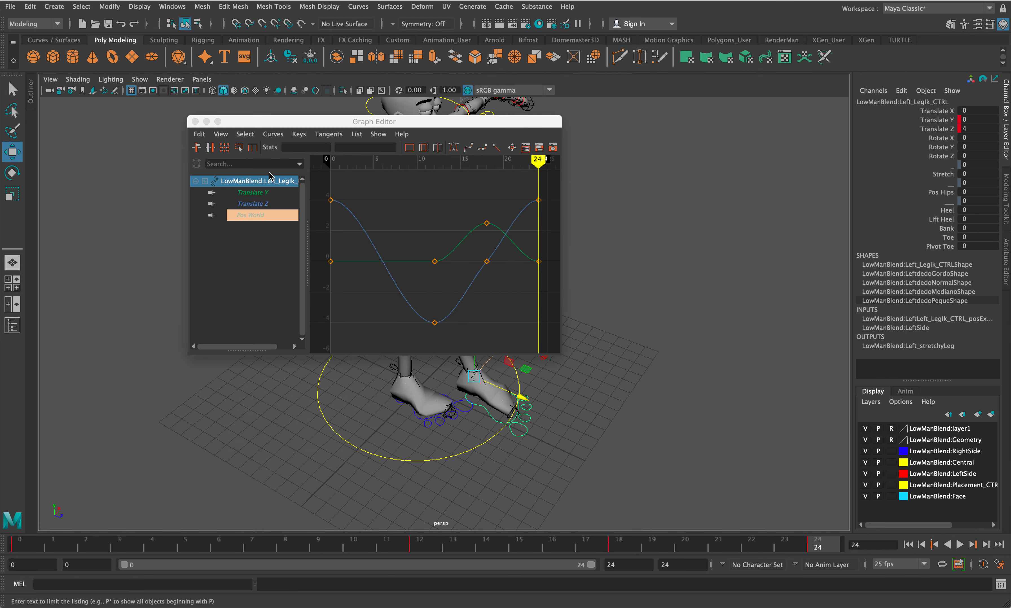
pyautogui.click(263, 193)
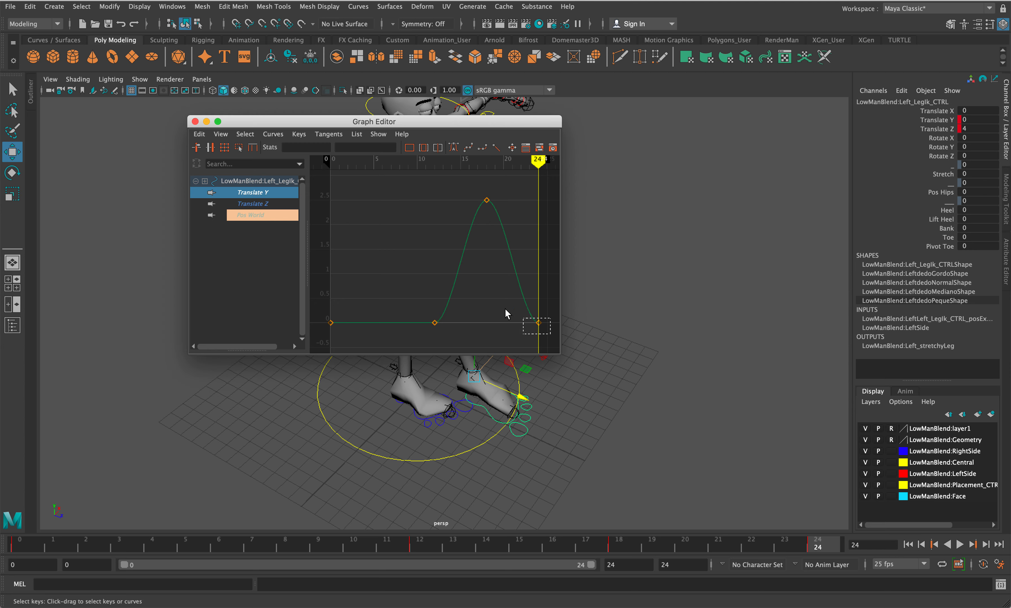
pyautogui.moveTo(508, 314); pyautogui.dragTo(312, 183)
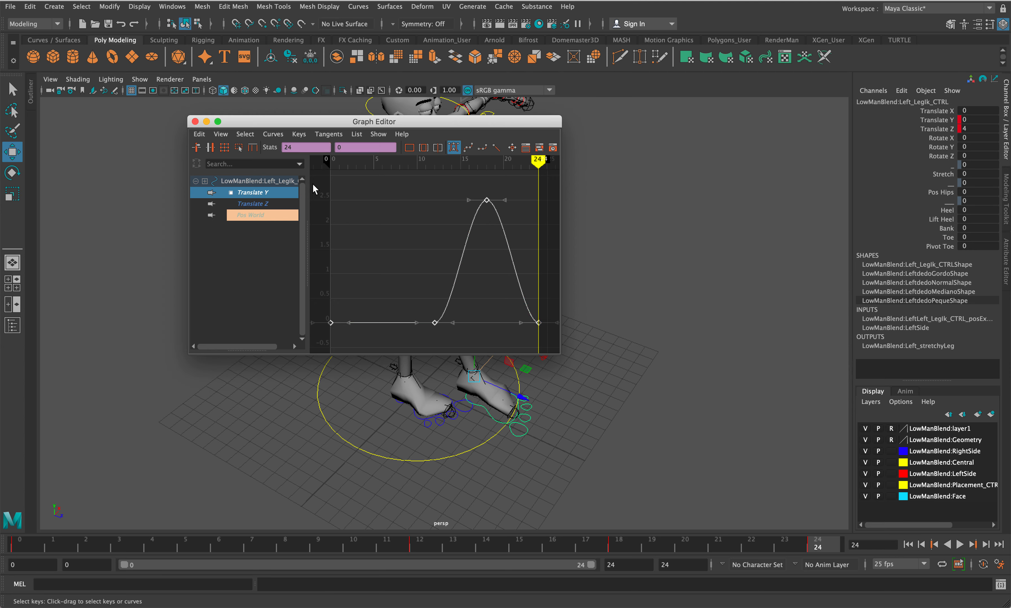
pyautogui.click(196, 135)
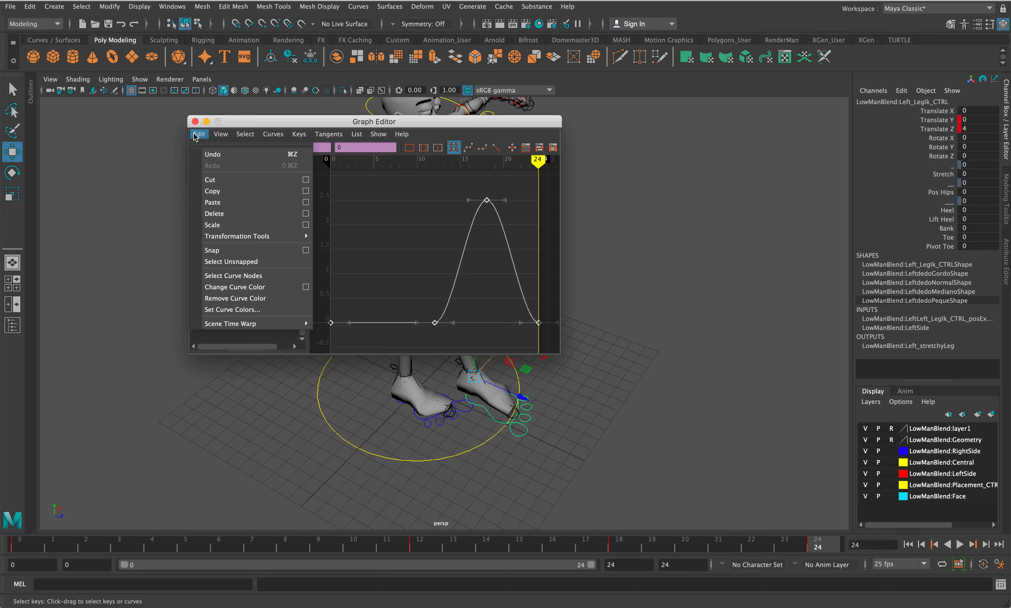
pyautogui.click(213, 197)
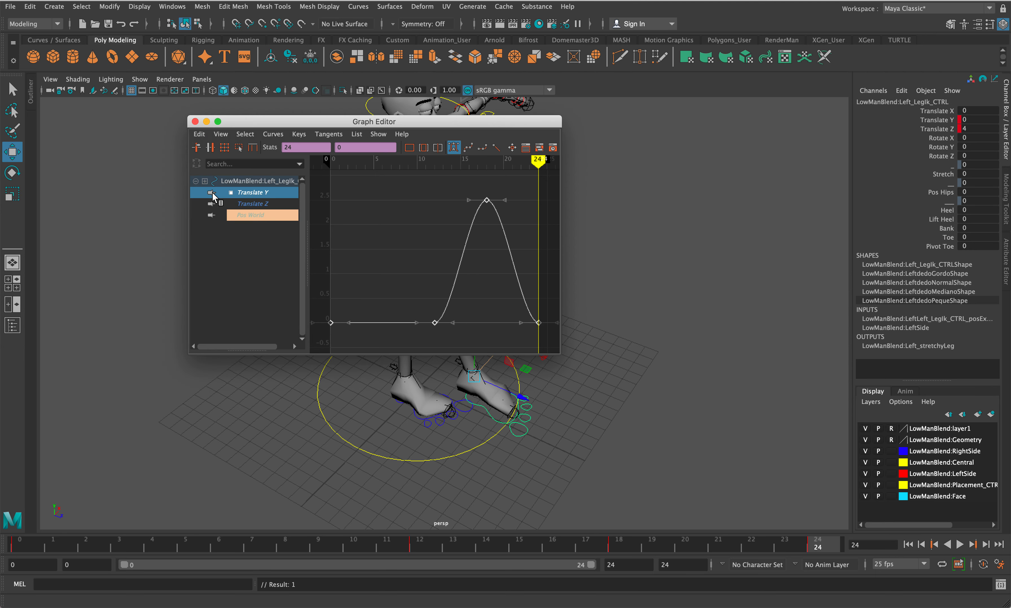
# Select Right_LegIk_CTRL and paste the copied Translate Y keys at frame 12.
pyautogui.click(441, 424)
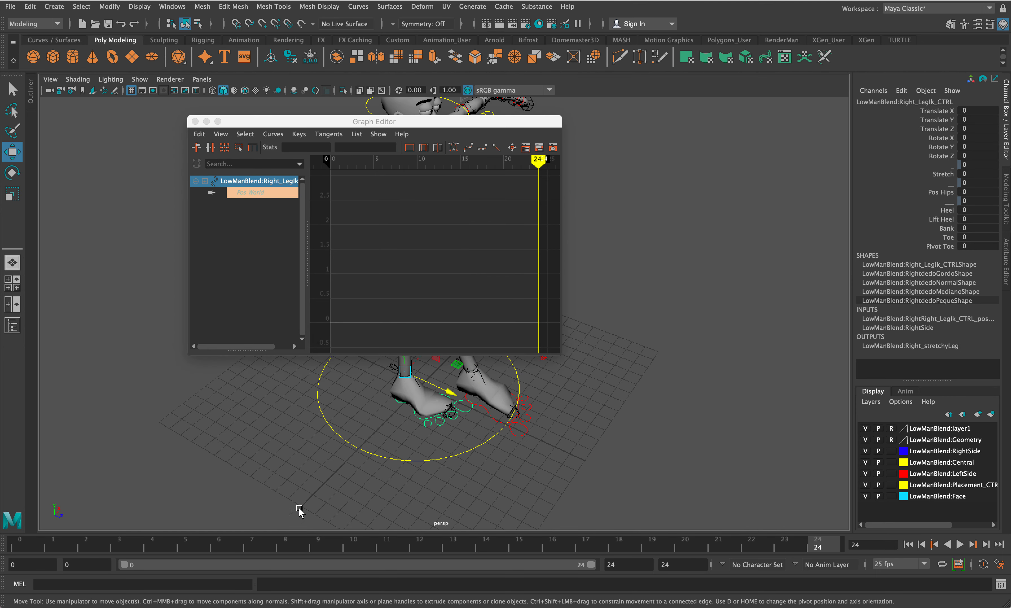
pyautogui.click(427, 549)
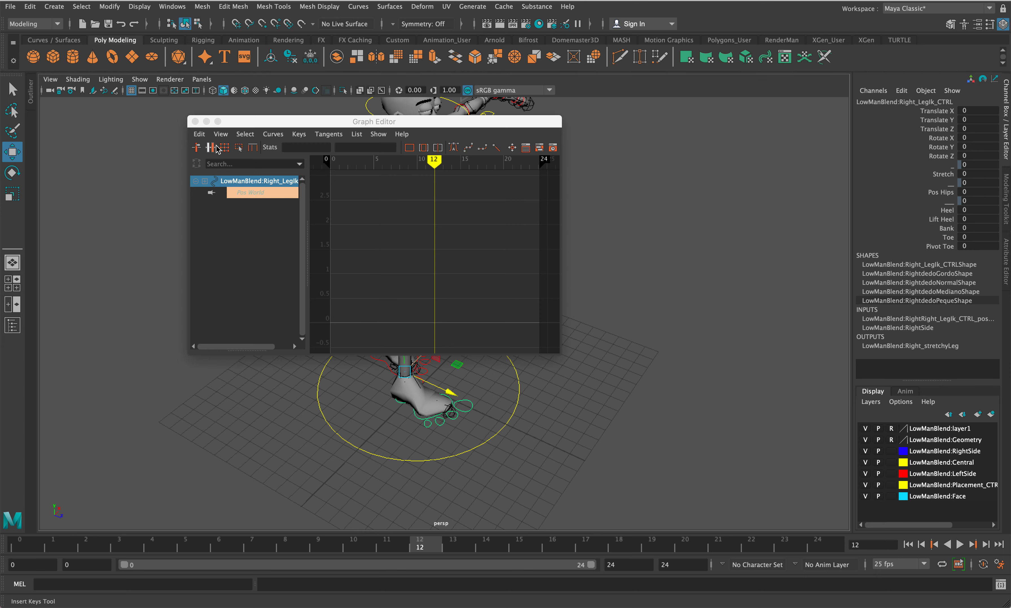
pyautogui.rightClick(431, 546)
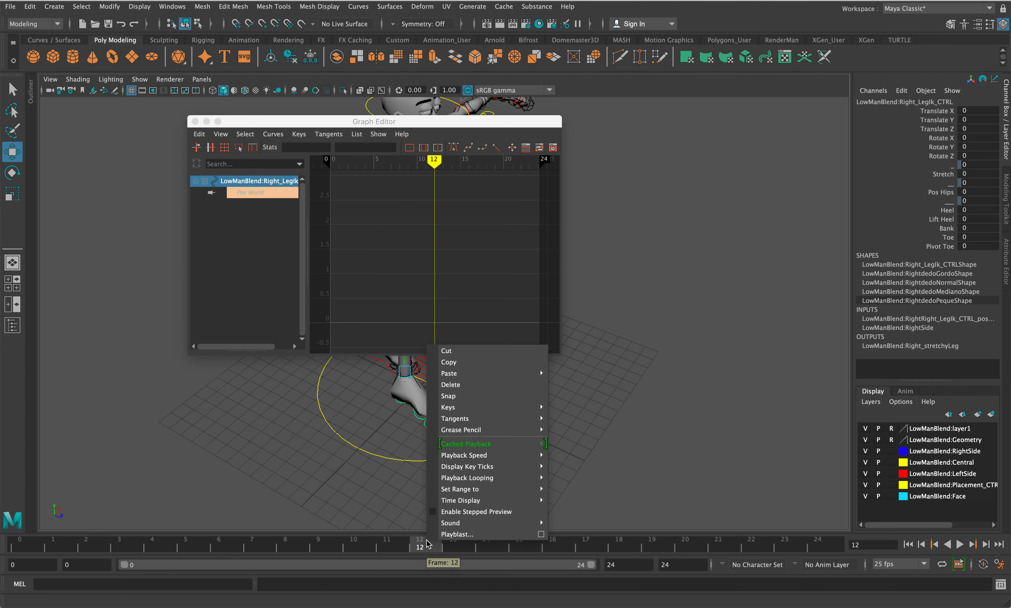
pyautogui.moveTo(469, 378)
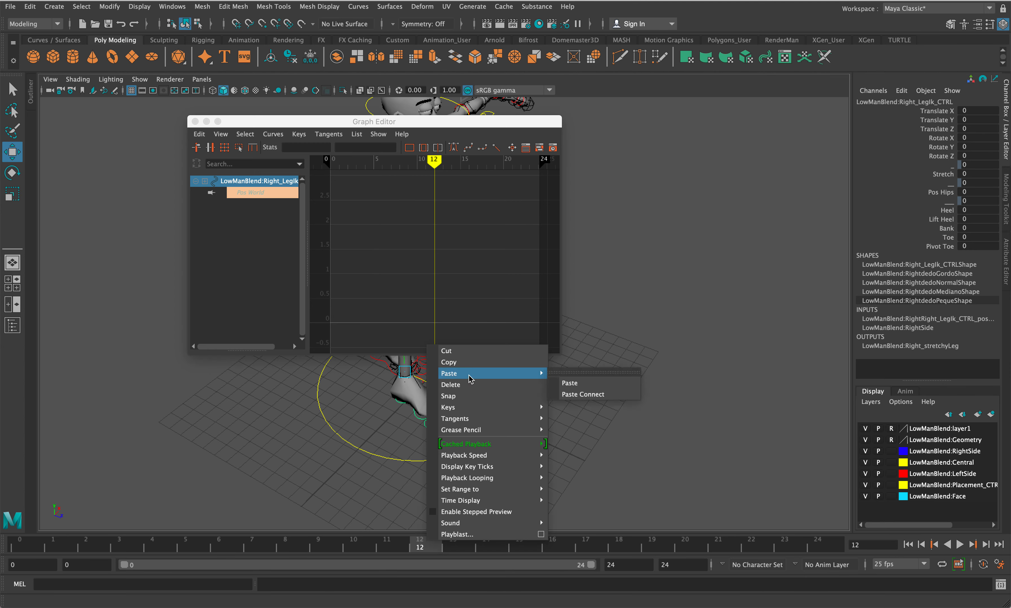
pyautogui.click(570, 384)
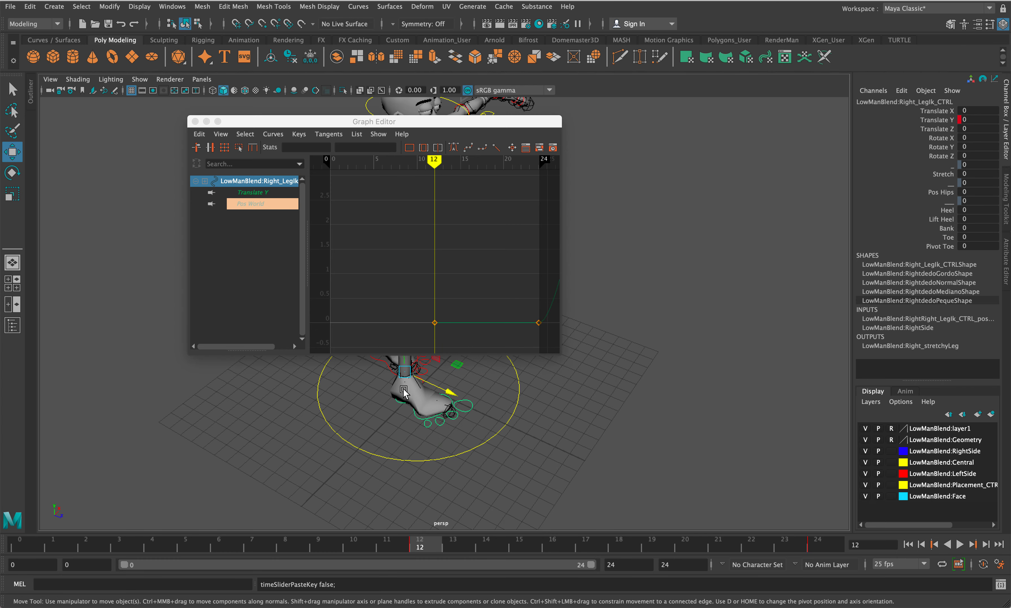
# Reselect Left_LegIk_CTRL and copy all keys of its Translate Z curve in the Graph Editor.
pyautogui.click(379, 362)
pyautogui.click(378, 361)
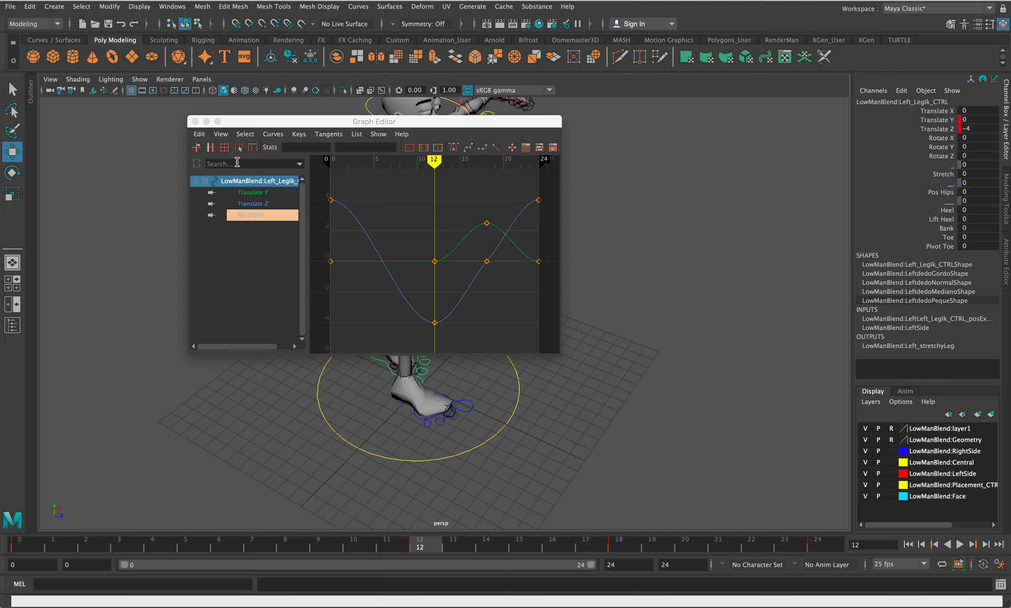
pyautogui.click(252, 204)
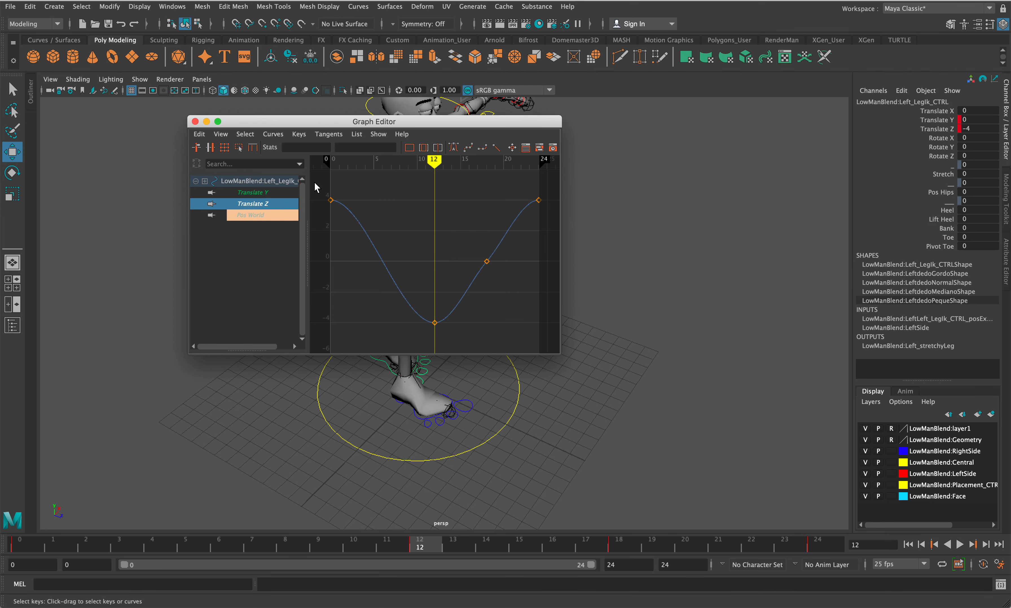
pyautogui.moveTo(314, 183); pyautogui.dragTo(543, 340)
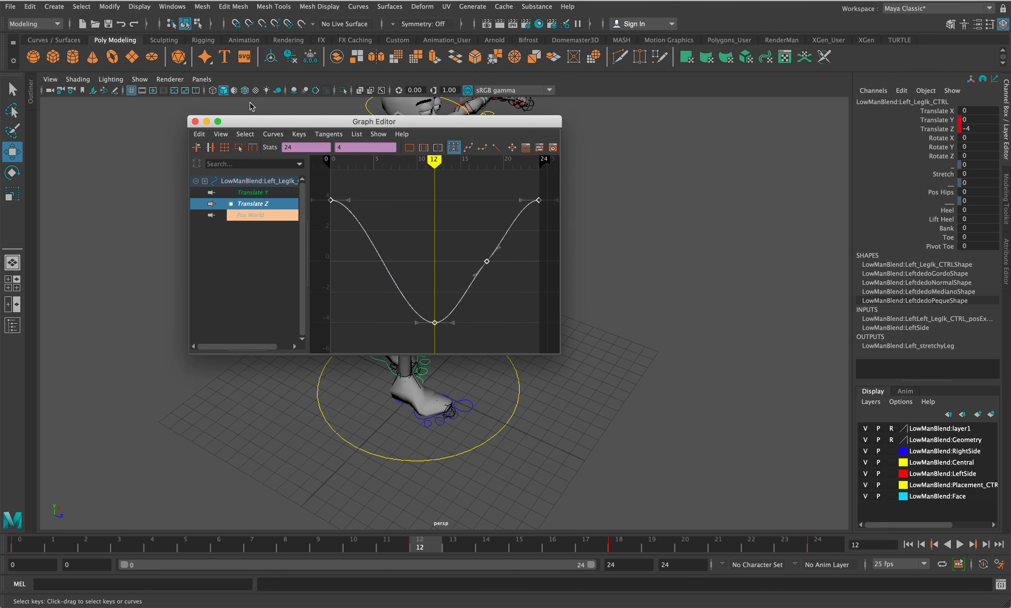
pyautogui.click(199, 134)
pyautogui.click(231, 191)
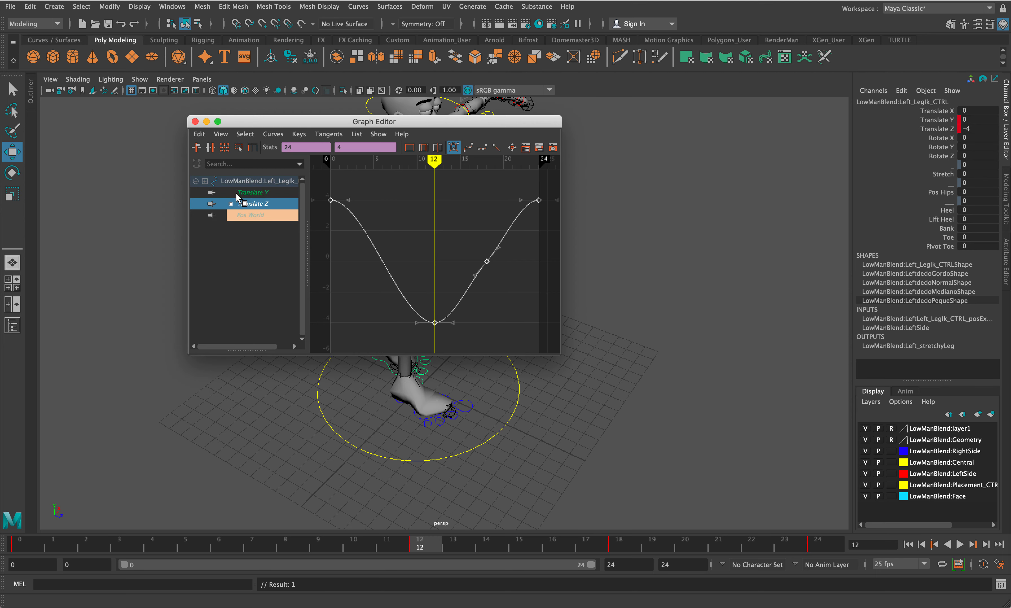
# Paste the copied Translate Z keys onto Right_LegIk_CTRL at frame 12.
pyautogui.click(472, 415)
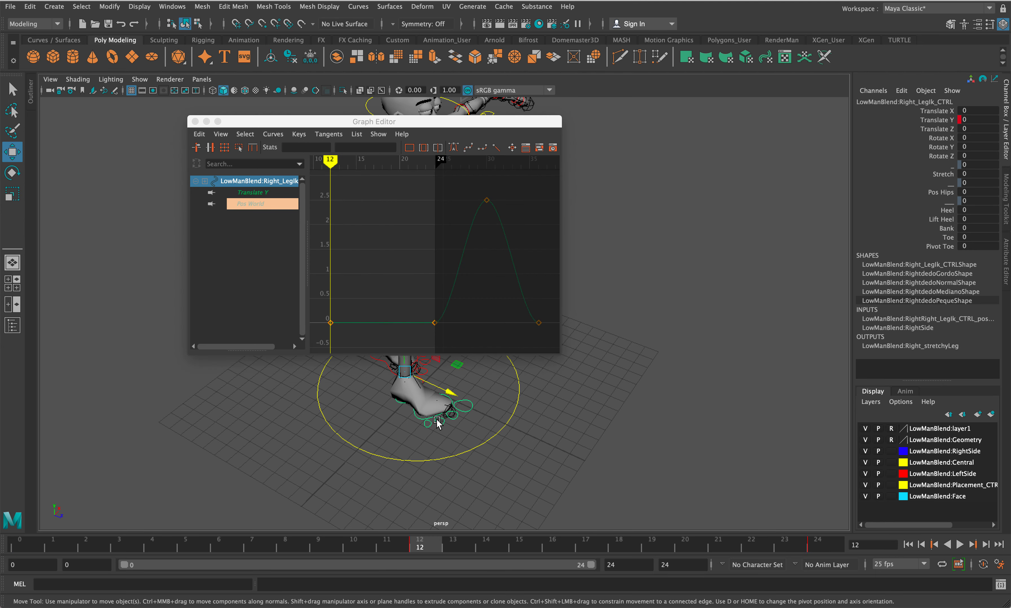
pyautogui.rightClick(438, 549)
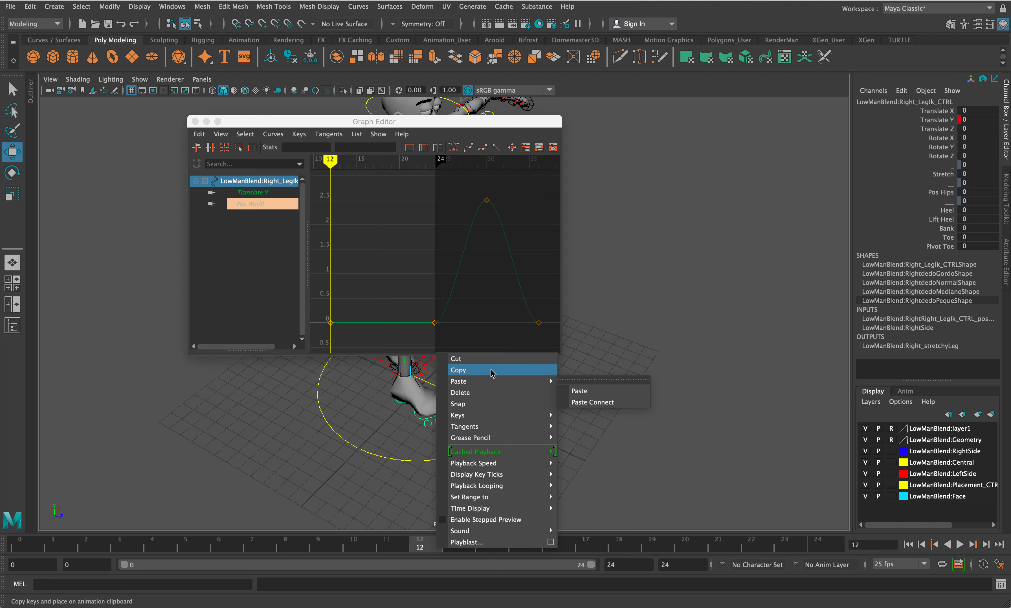
pyautogui.moveTo(513, 381)
pyautogui.click(580, 391)
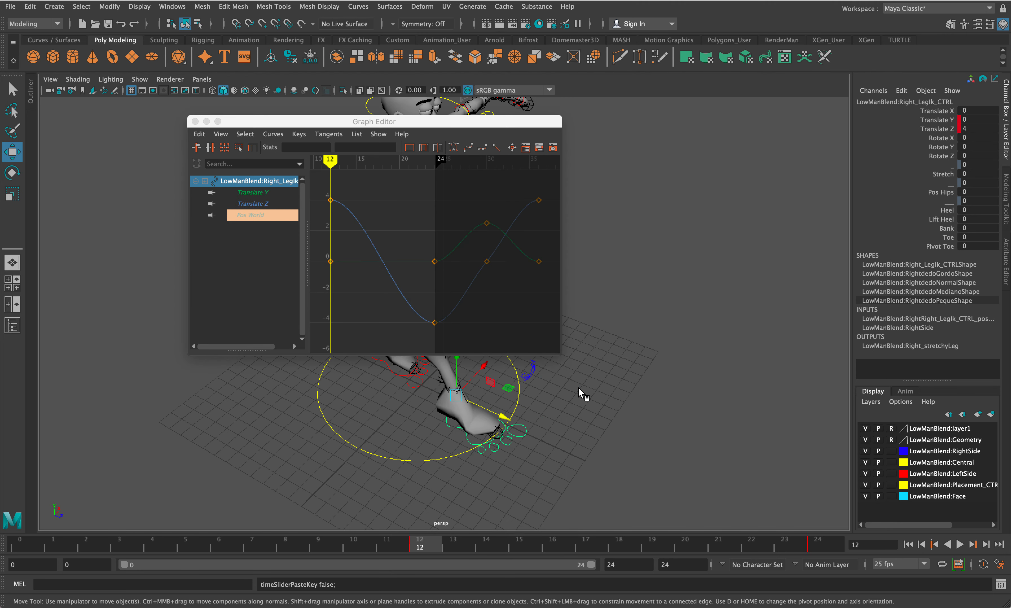
# Move the Graph Editor clear of the character and examine the right foot's pose and full curves at frame 0.
pyautogui.moveTo(414, 130); pyautogui.dragTo(812, 80)
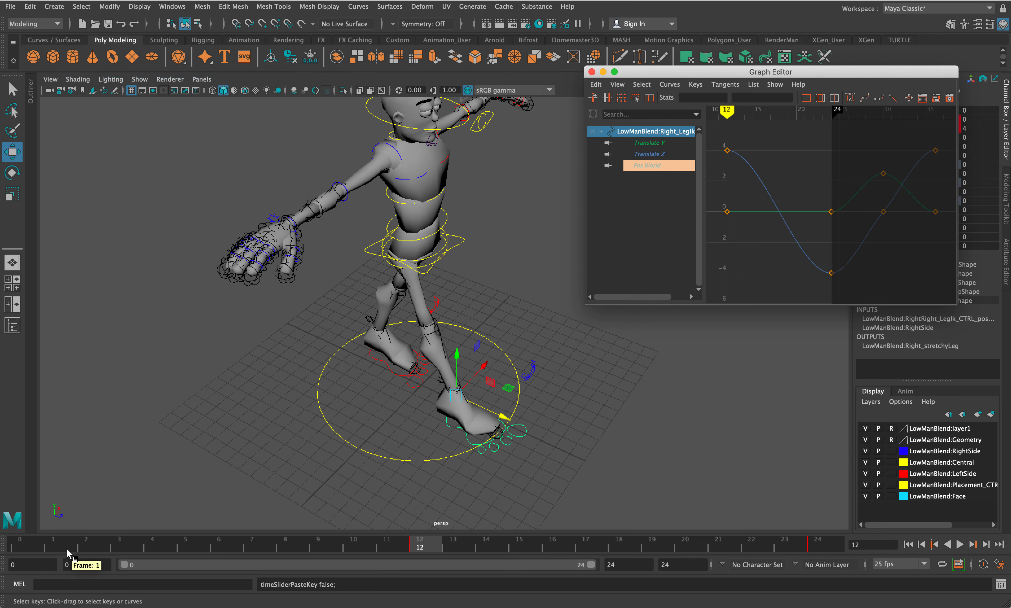
pyautogui.moveTo(66, 549)
pyautogui.mouseDown()
pyautogui.moveTo(29, 543)
pyautogui.moveTo(524, 578)
pyautogui.moveTo(776, 582)
pyautogui.moveTo(813, 563)
pyautogui.moveTo(2, 559)
pyautogui.moveTo(183, 562)
pyautogui.moveTo(2, 532)
pyautogui.moveTo(185, 552)
pyautogui.moveTo(4, 513)
pyautogui.moveTo(383, 556)
pyautogui.moveTo(128, 515)
pyautogui.moveTo(280, 533)
pyautogui.moveTo(56, 517)
pyautogui.moveTo(362, 521)
pyautogui.moveTo(394, 528)
pyautogui.moveTo(95, 530)
pyautogui.moveTo(406, 527)
pyautogui.moveTo(301, 522)
pyautogui.moveTo(15, 542)
pyautogui.mouseUp()
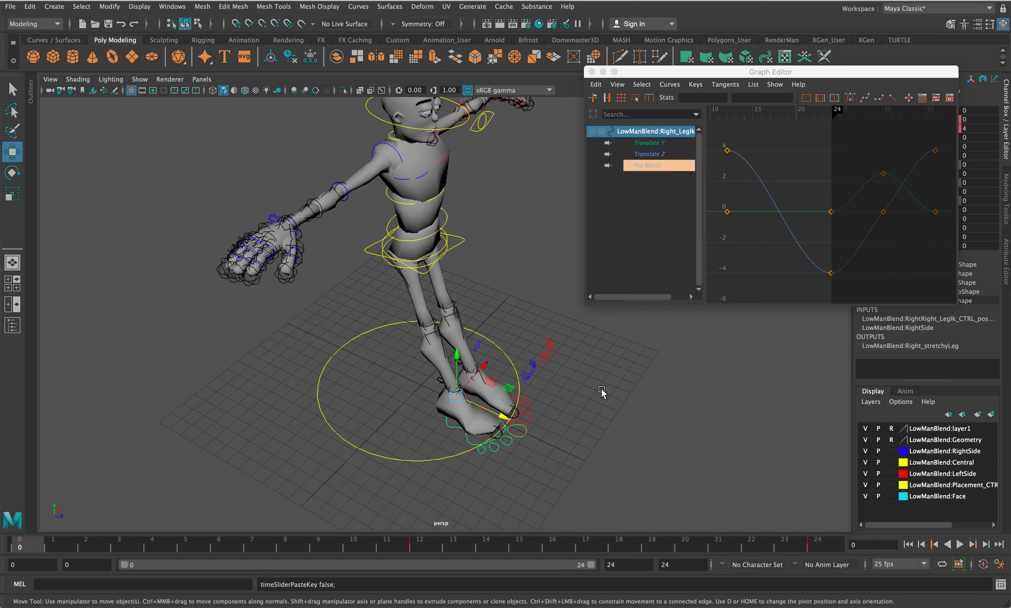
pyautogui.press('a')
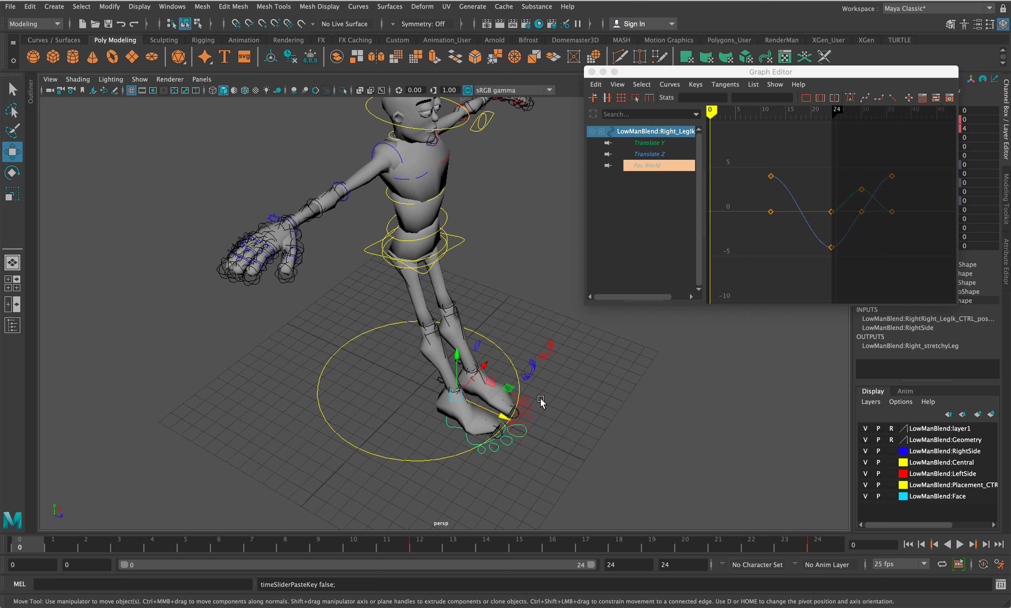
# Set both Pre Infinity and Post Infinity to Cycle for all of Left_LegIk_CTRL's Translate Y and Translate Z curves.
pyautogui.click(533, 412)
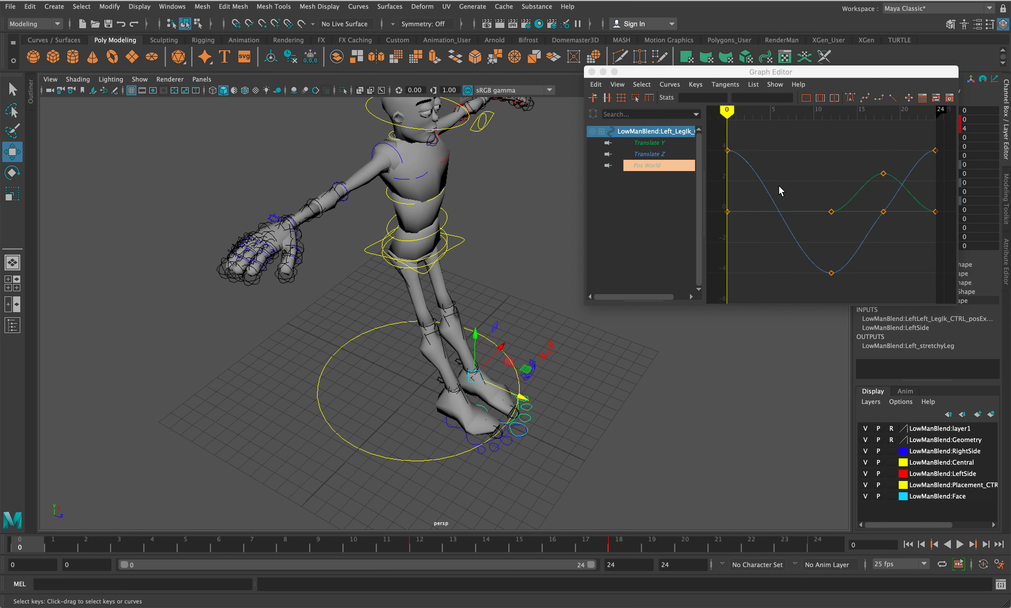
pyautogui.press('f')
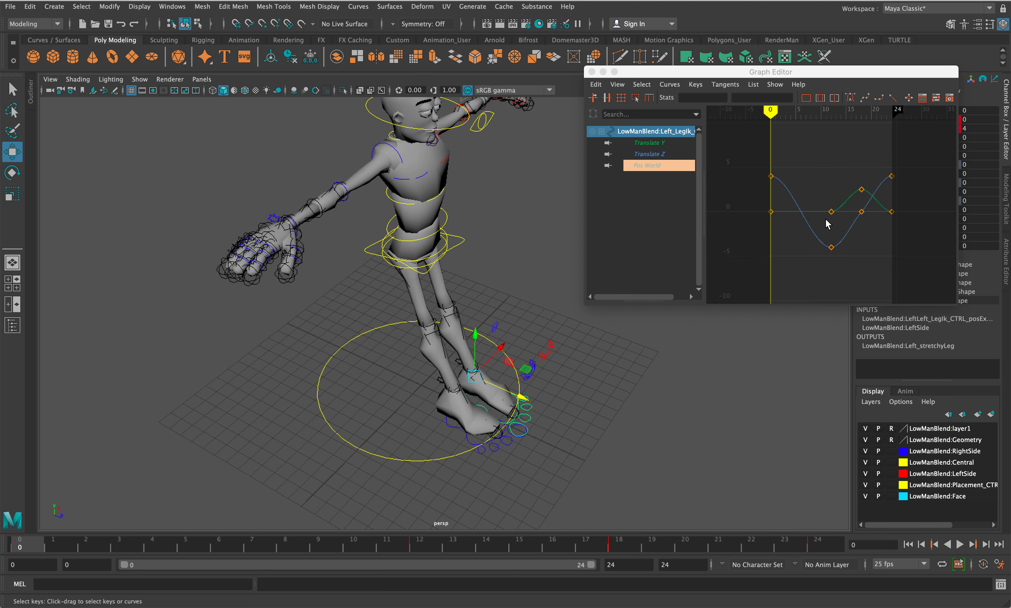
pyautogui.moveTo(919, 281); pyautogui.dragTo(757, 156)
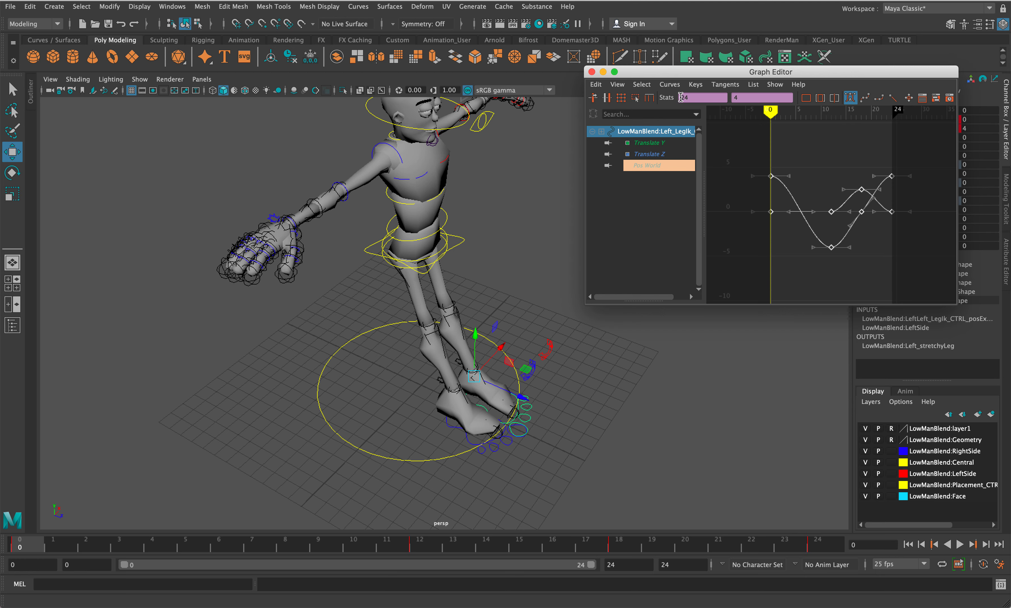
pyautogui.click(678, 85)
pyautogui.moveTo(691, 108)
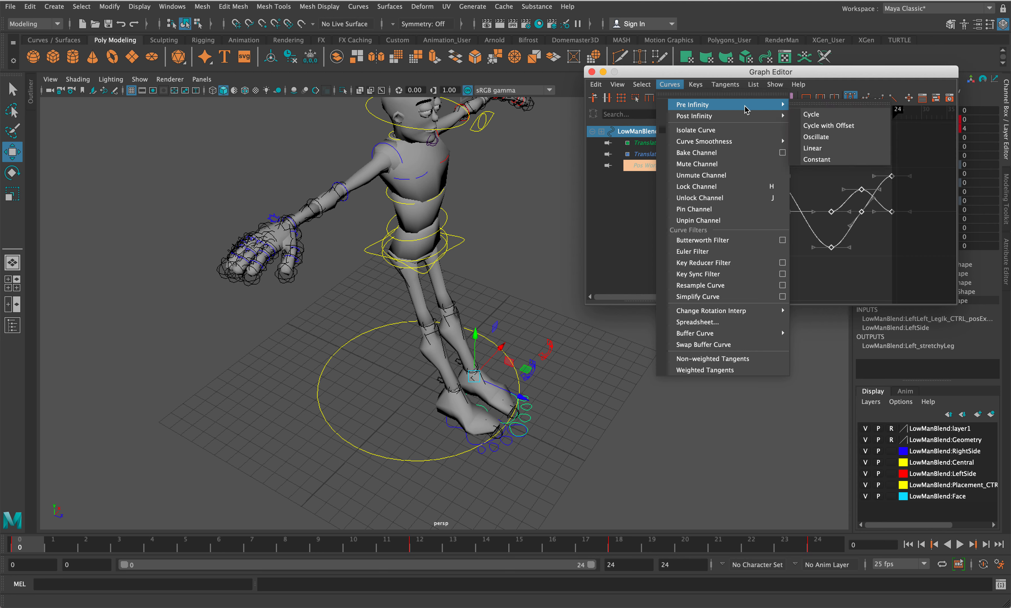
pyautogui.click(814, 116)
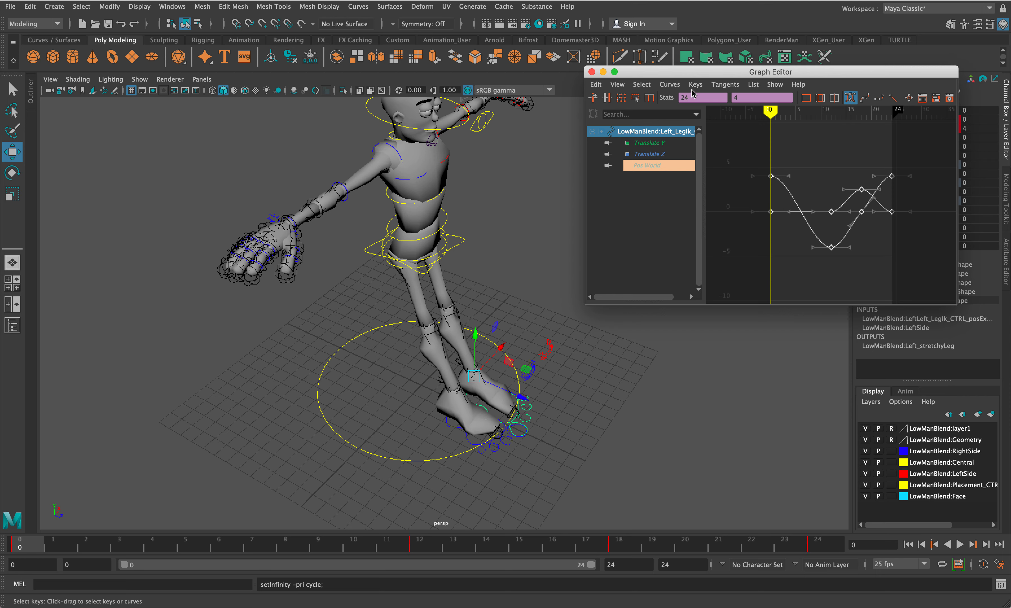
pyautogui.click(670, 84)
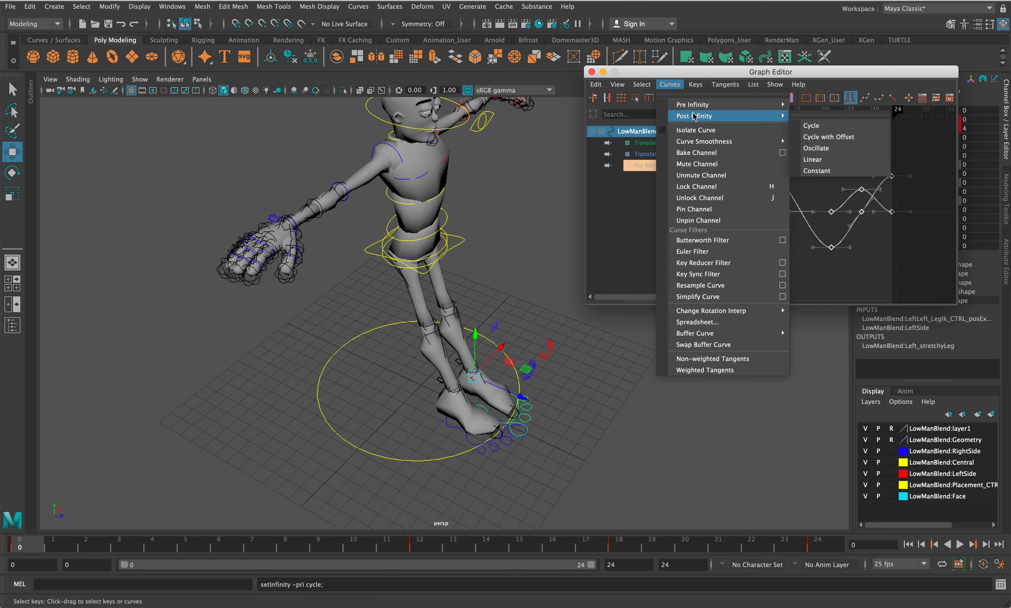
pyautogui.click(813, 129)
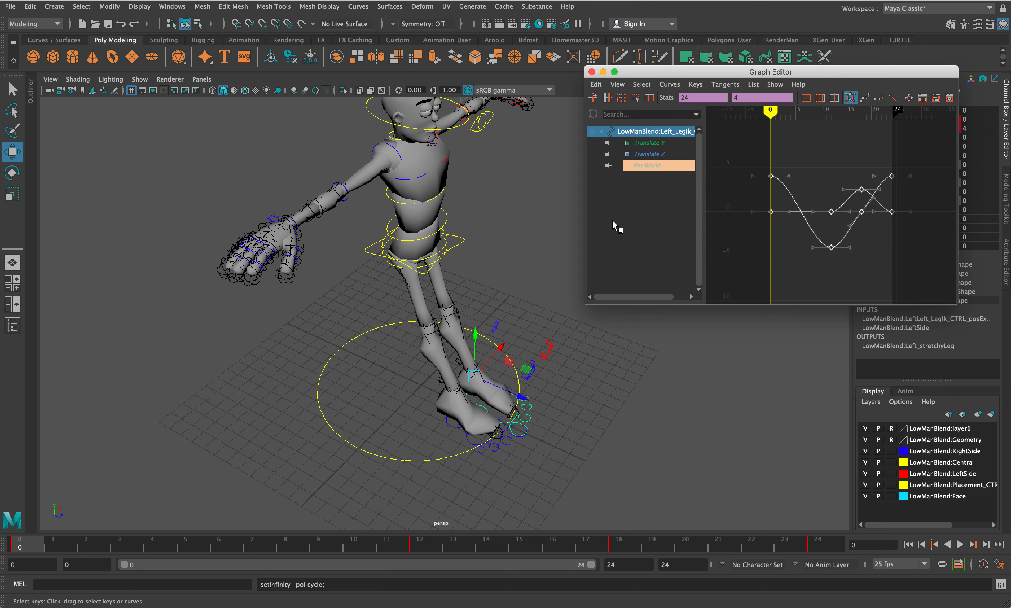
# Set both Pre Infinity and Post Infinity to Cycle for all of Right_LegIk_CTRL's Translate Y and Translate Z curves.
pyautogui.click(506, 444)
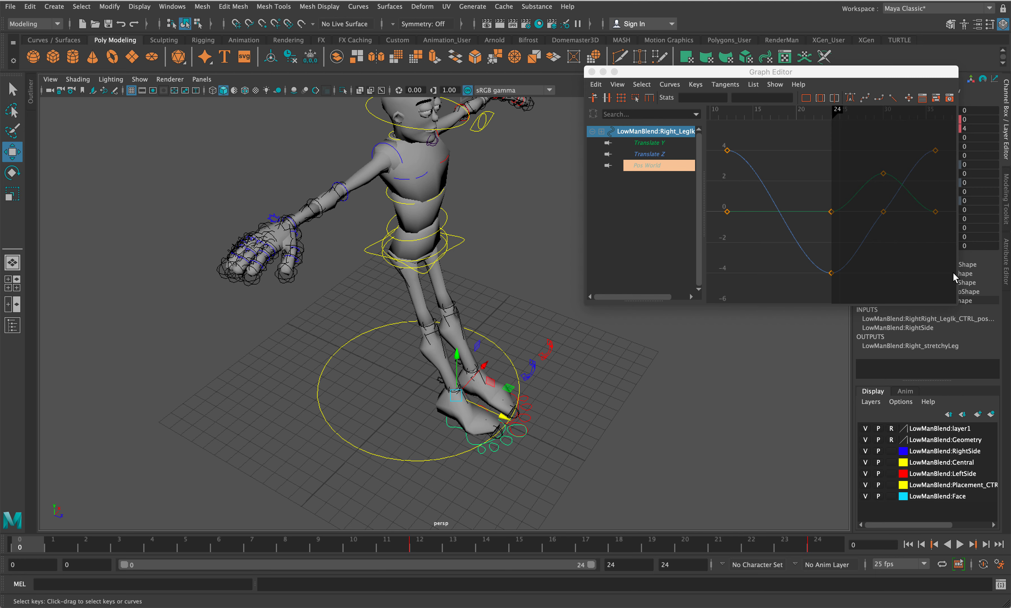
pyautogui.moveTo(950, 291); pyautogui.dragTo(711, 130)
pyautogui.click(670, 84)
pyautogui.moveTo(686, 107)
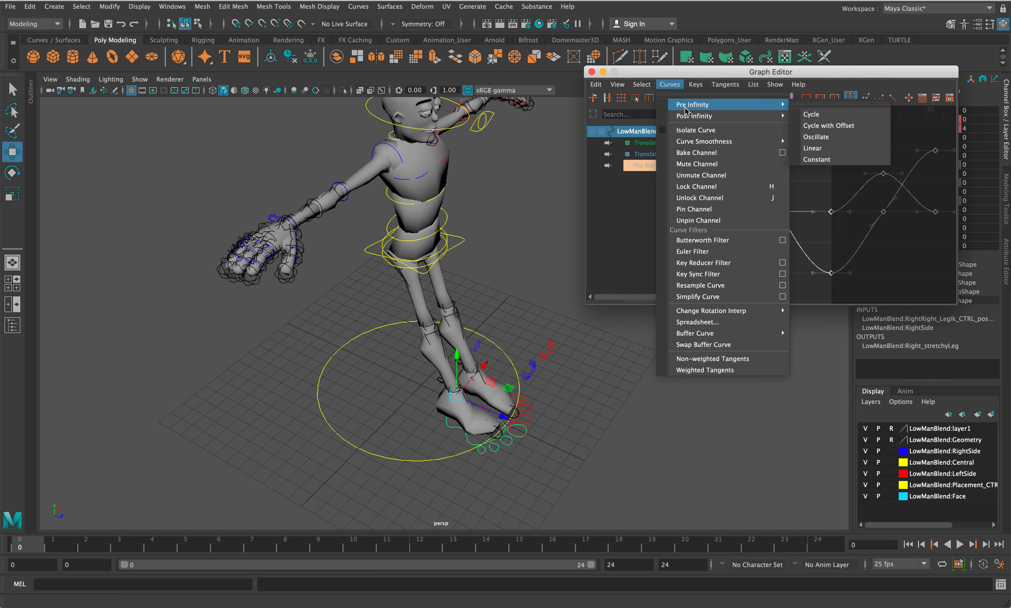
pyautogui.click(832, 119)
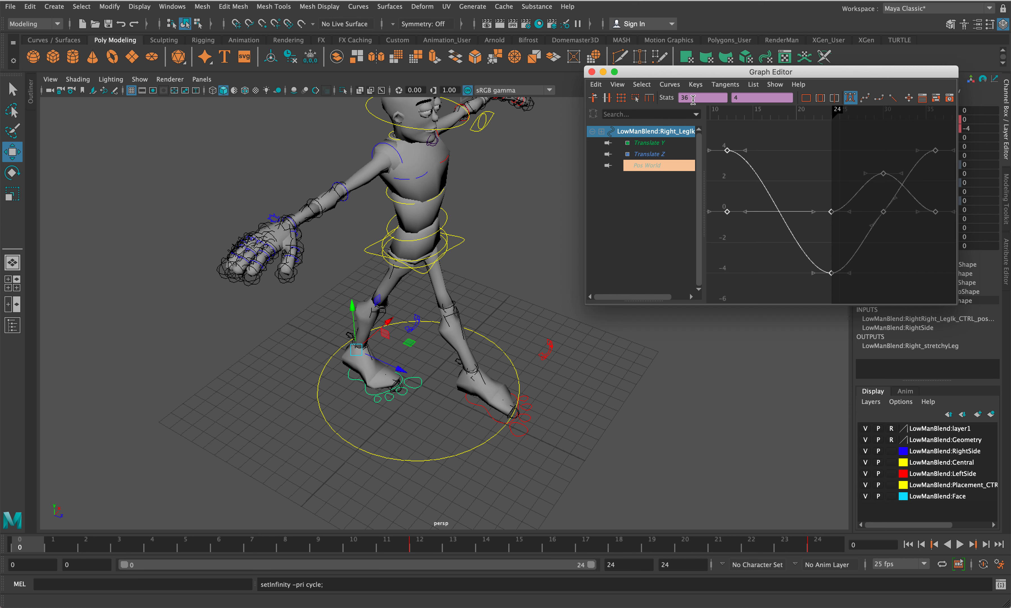
pyautogui.click(670, 85)
pyautogui.moveTo(721, 119)
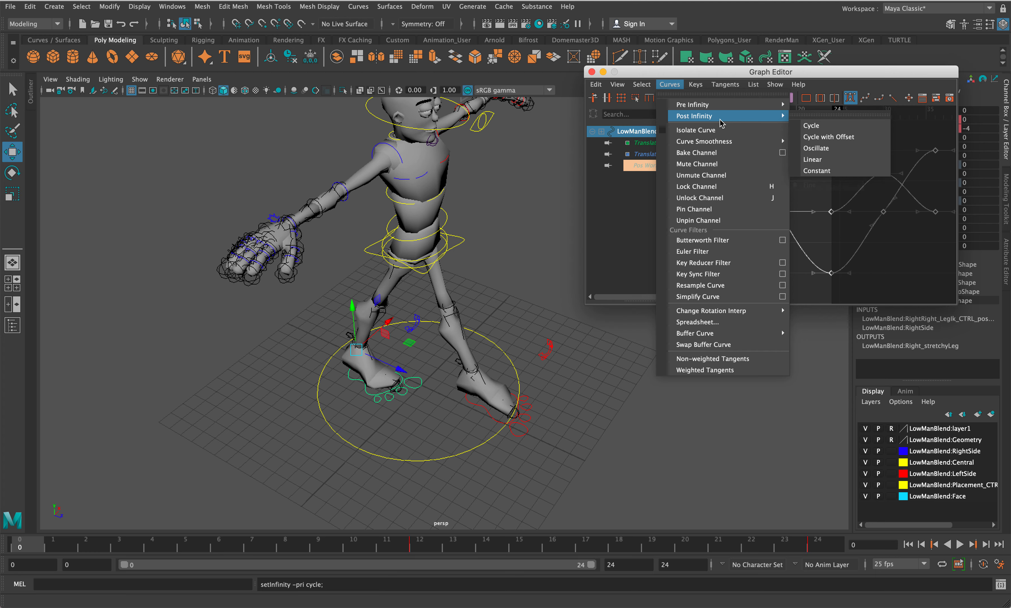
pyautogui.click(803, 126)
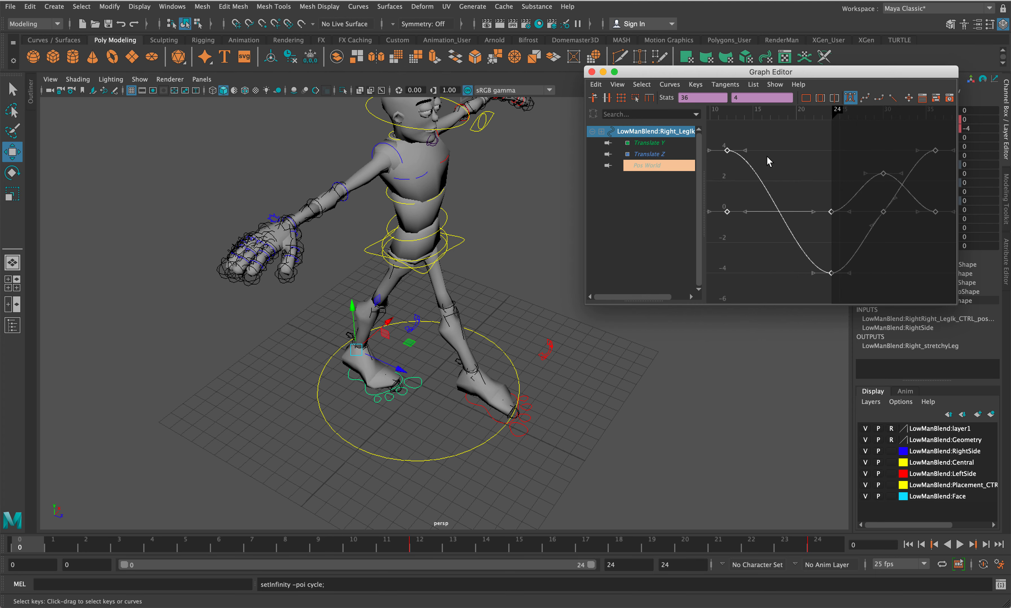
# Close the Graph Editor and play the walk animation to check both feet, then stop playback.
pyautogui.click(592, 72)
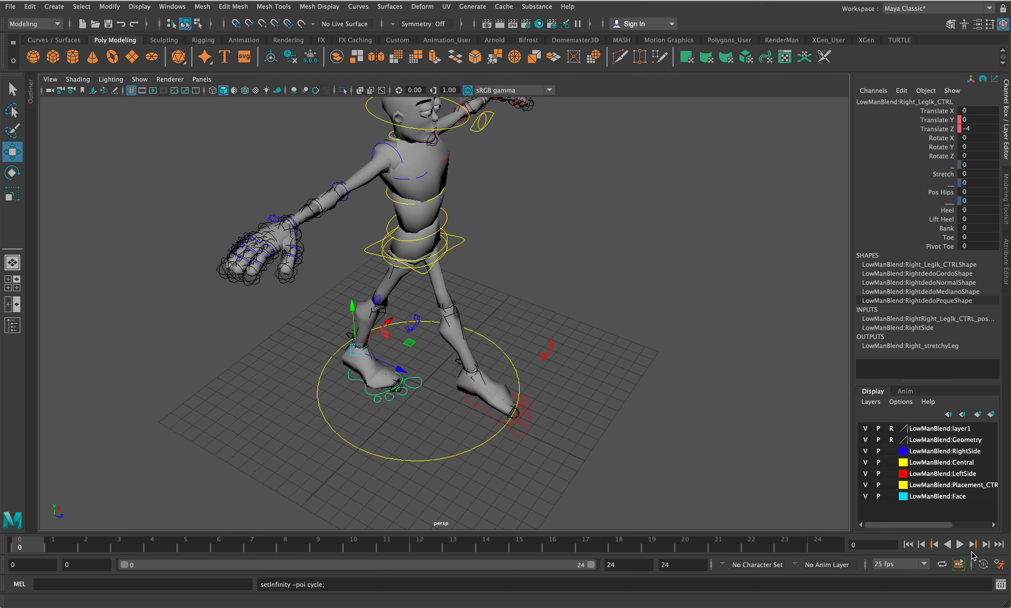
pyautogui.click(961, 545)
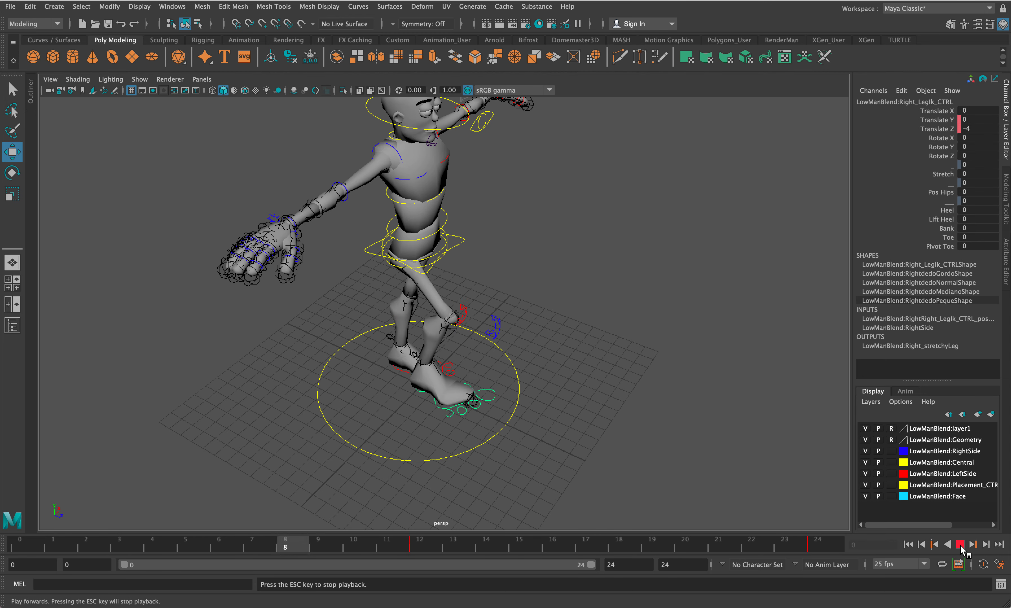
pyautogui.click(961, 545)
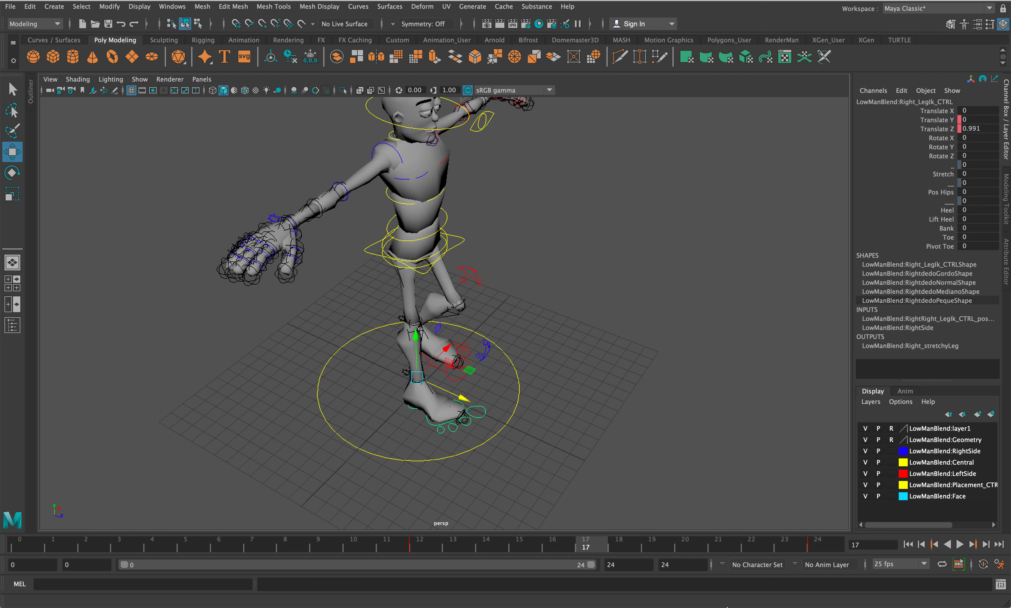
# Extend the animation end time and playback range end to frame 240 and play the cycled walk.
pyautogui.write('0')
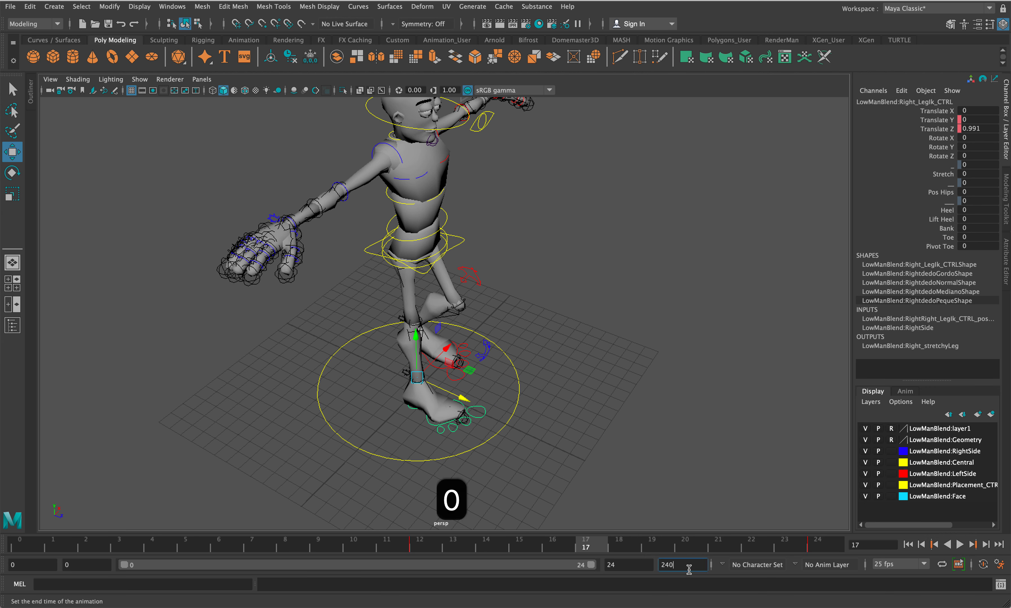
pyautogui.press('Return')
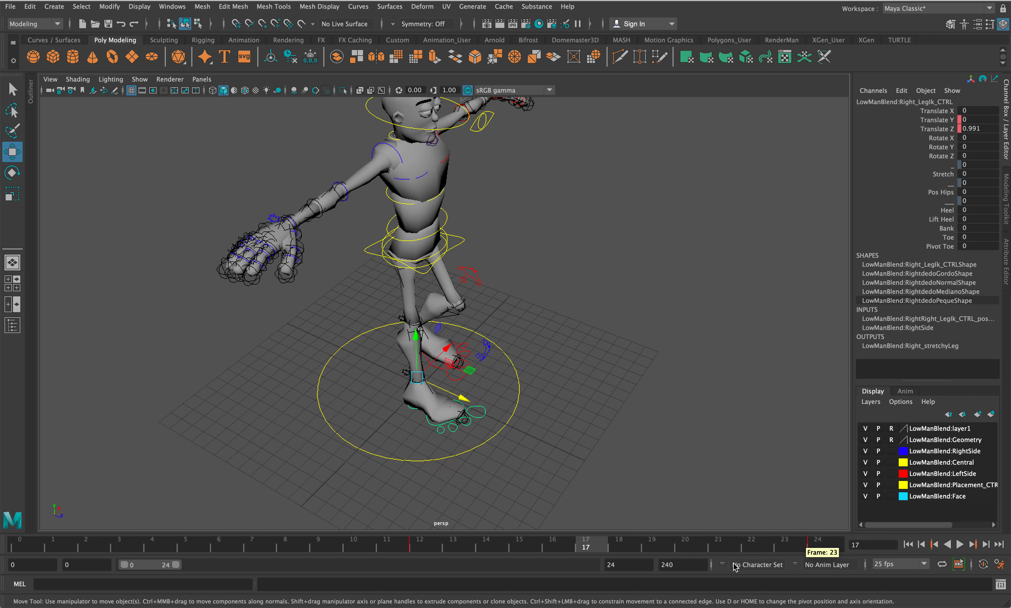
pyautogui.click(626, 564)
pyautogui.write('0')
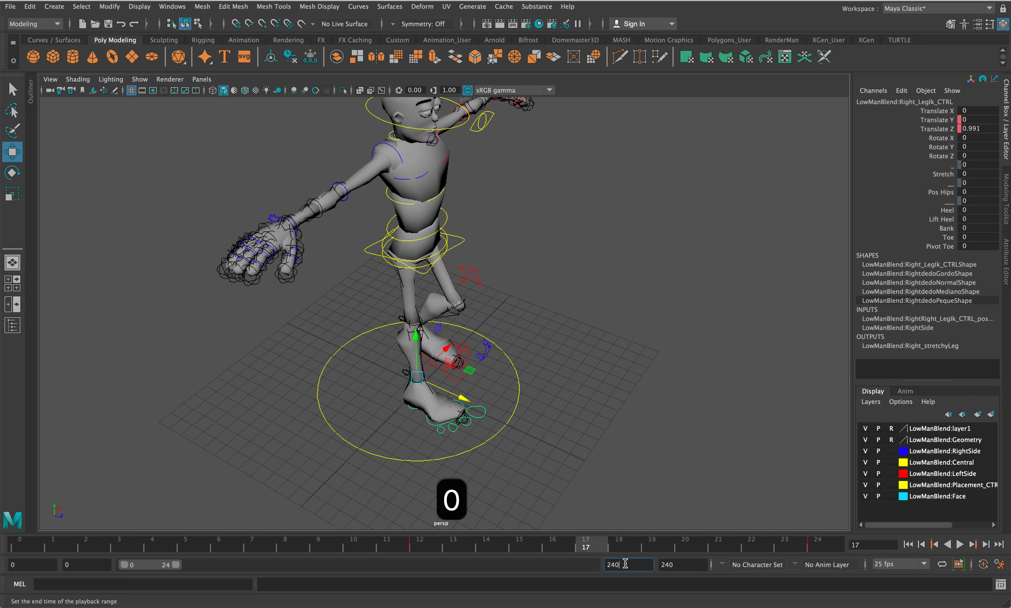
pyautogui.press('Return')
pyautogui.click(959, 545)
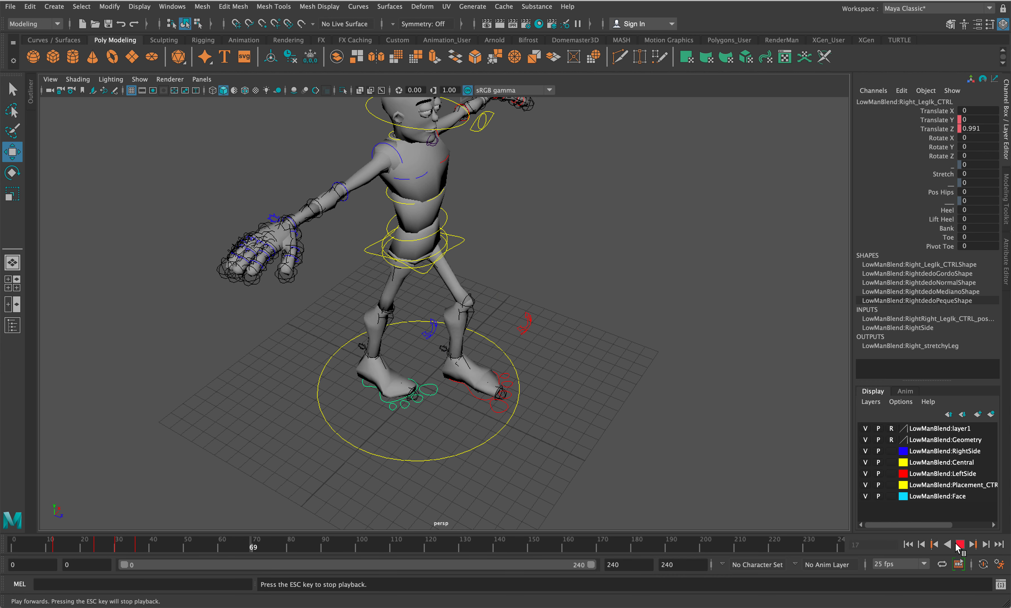
pyautogui.click(960, 544)
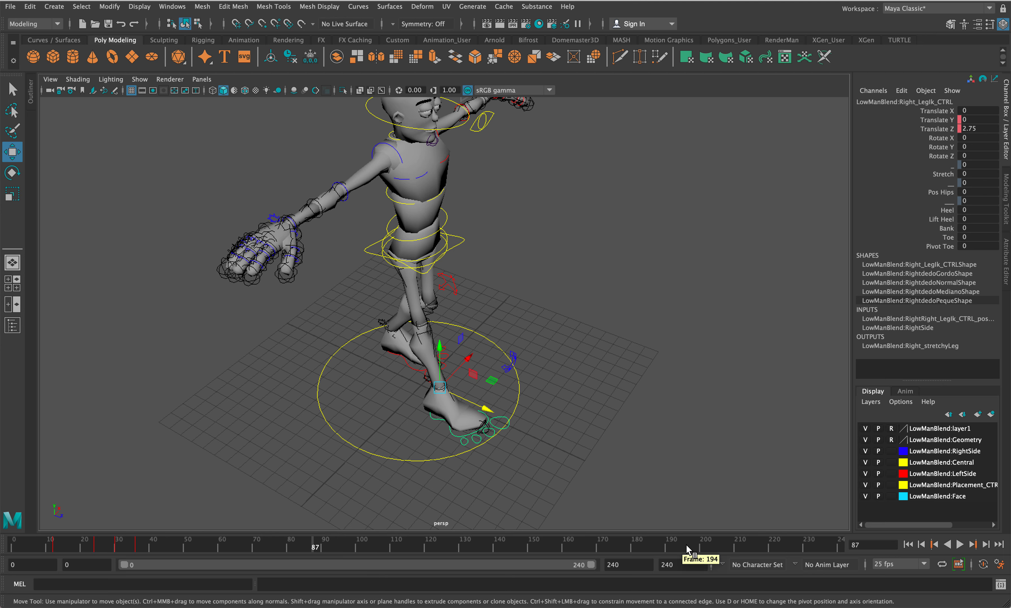
# Restore the playback range end and the animation end time to frame 24.
pyautogui.click(636, 564)
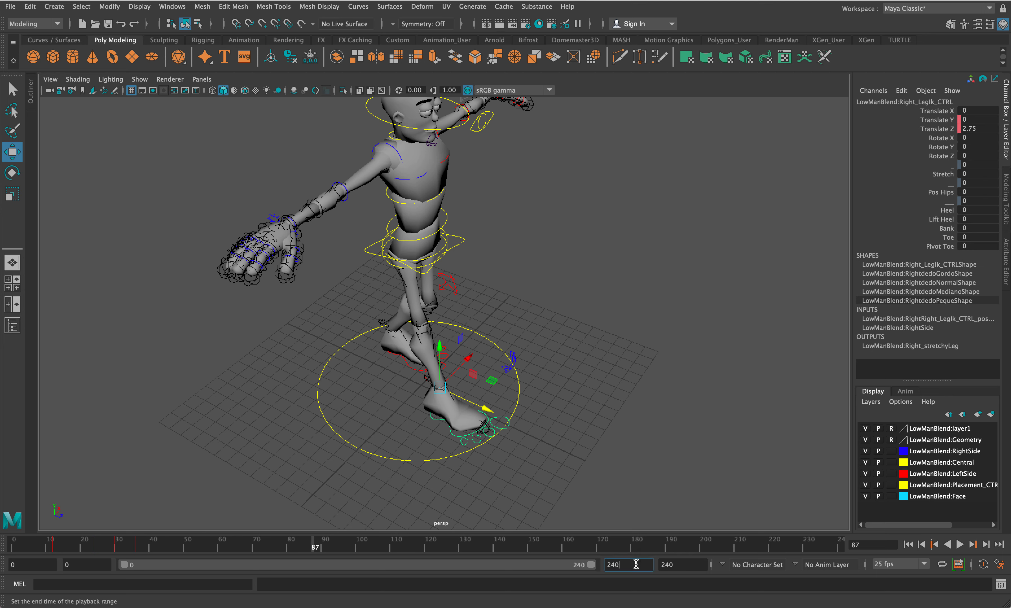
pyautogui.press('BackSpace')
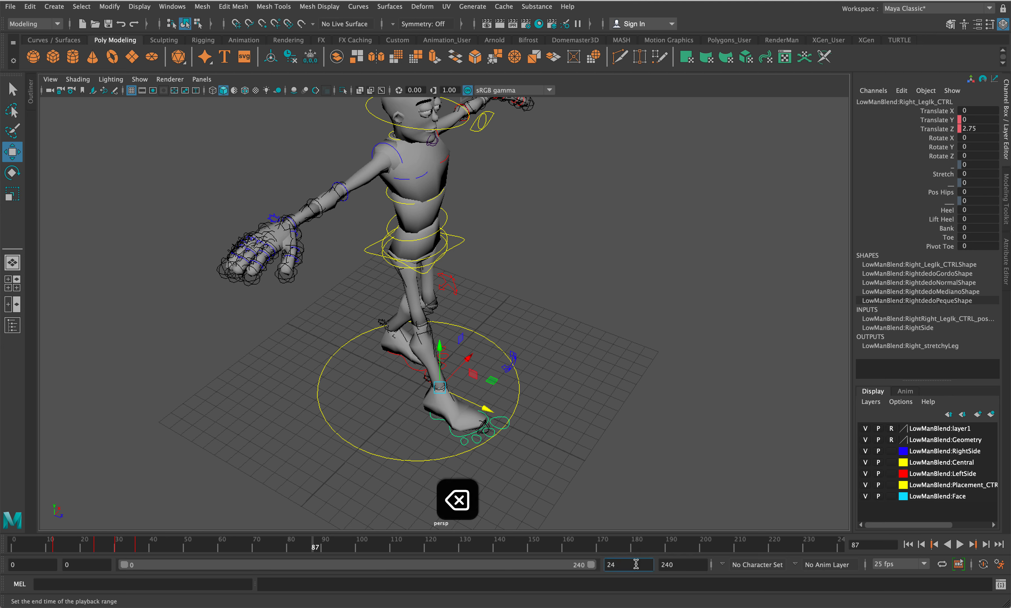
pyautogui.press('Return')
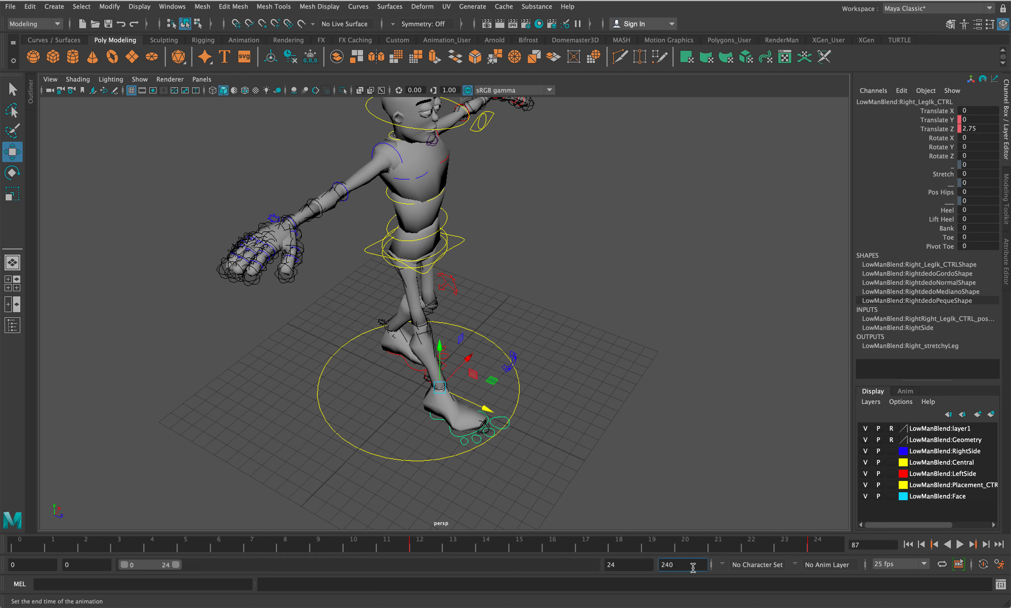
pyautogui.press('BackSpace')
pyautogui.write('4')
pyautogui.press('BackSpace')
pyautogui.press('Return')
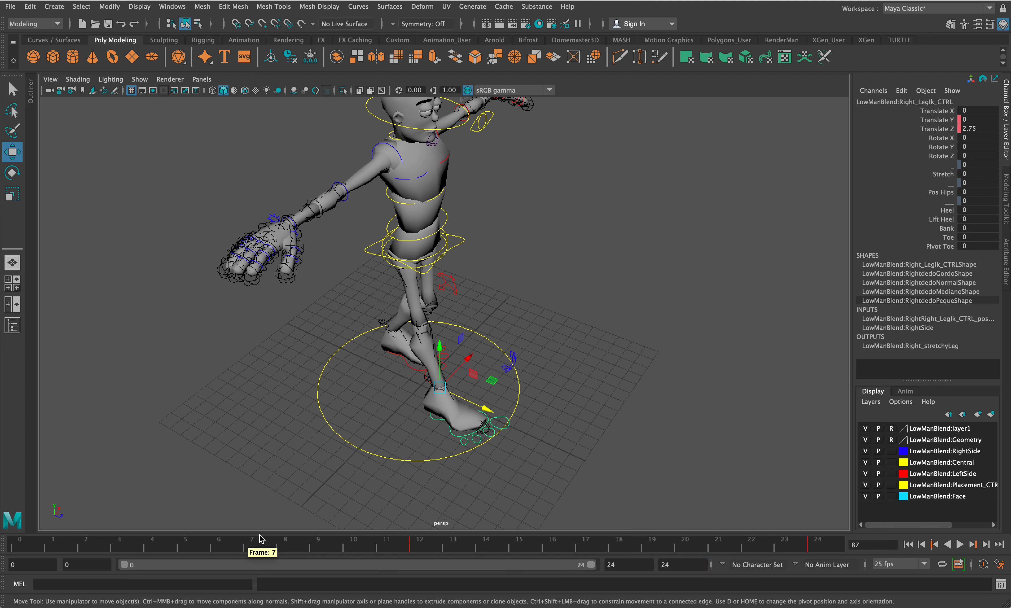
# Set the playback range end and animation end time to frame 48 and play the walk cycle.
pyautogui.click(644, 566)
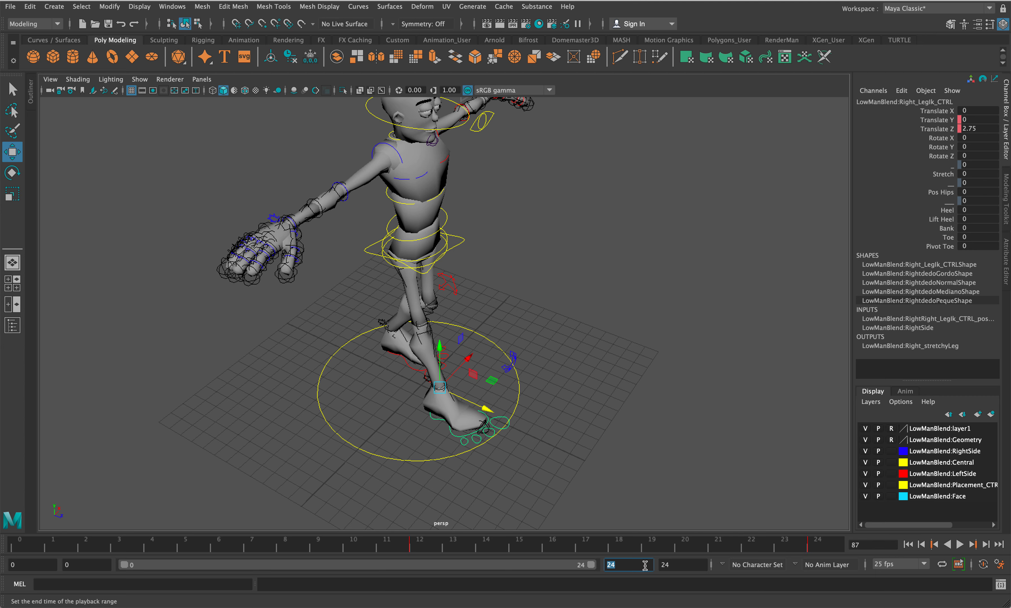
pyautogui.write('48')
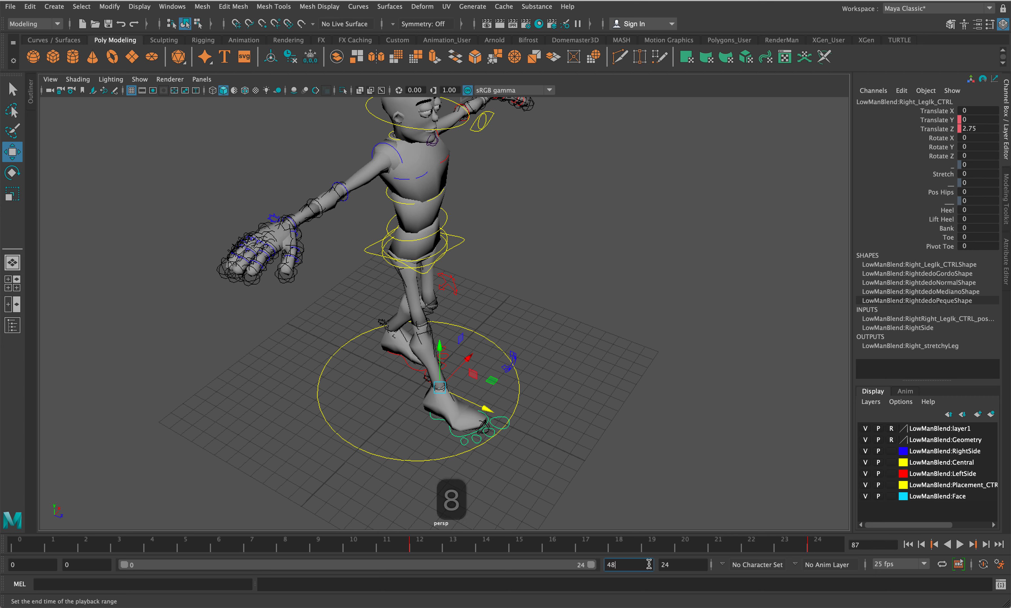
pyautogui.press('Tab')
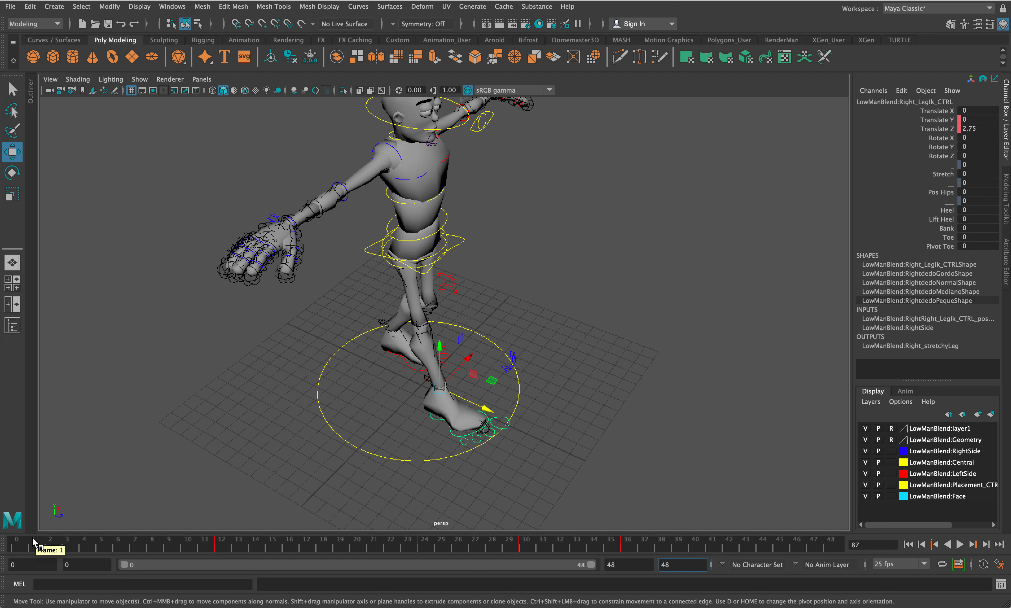
pyautogui.hotkey('alt', 'v')
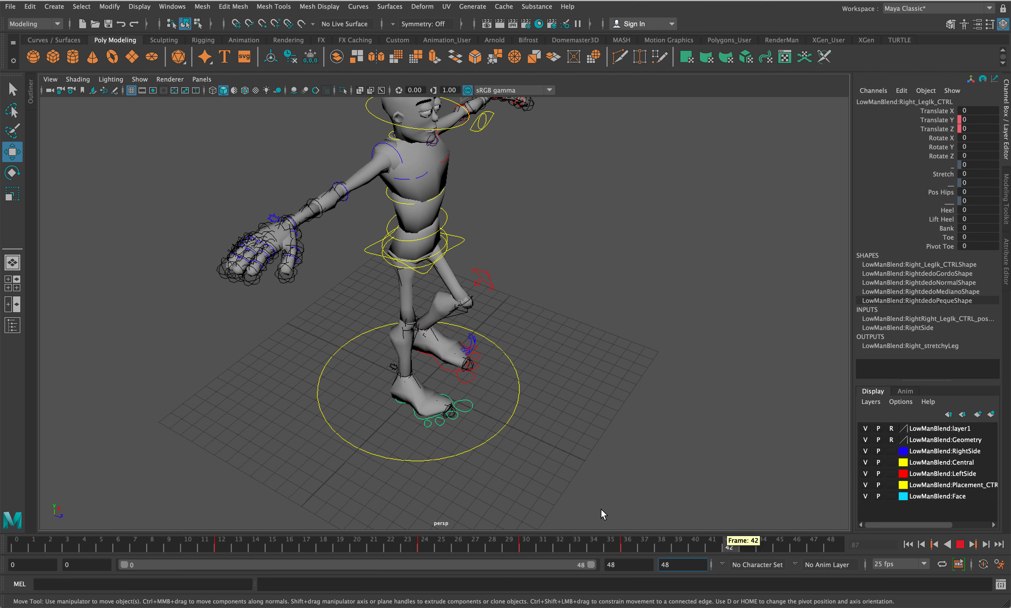
pyautogui.hotkey('alt', 'v')
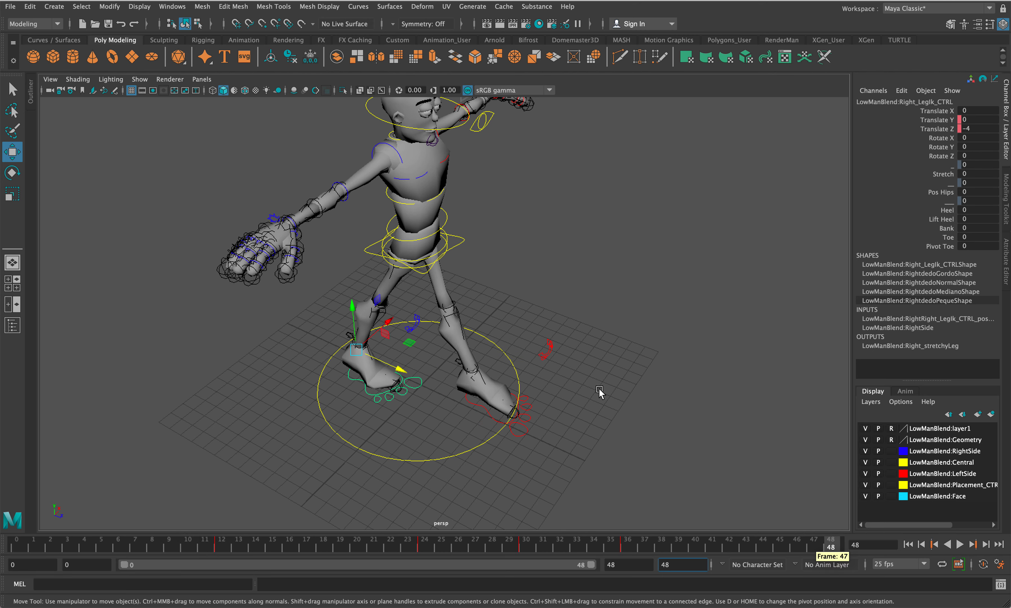
# At frame 0, lower the character's root_CTRL to Translate Y -1 and key only that channel.
pyautogui.keyDown('alt'); pyautogui.moveTo(609, 389); pyautogui.dragTo(472, 425); pyautogui.keyUp('alt')
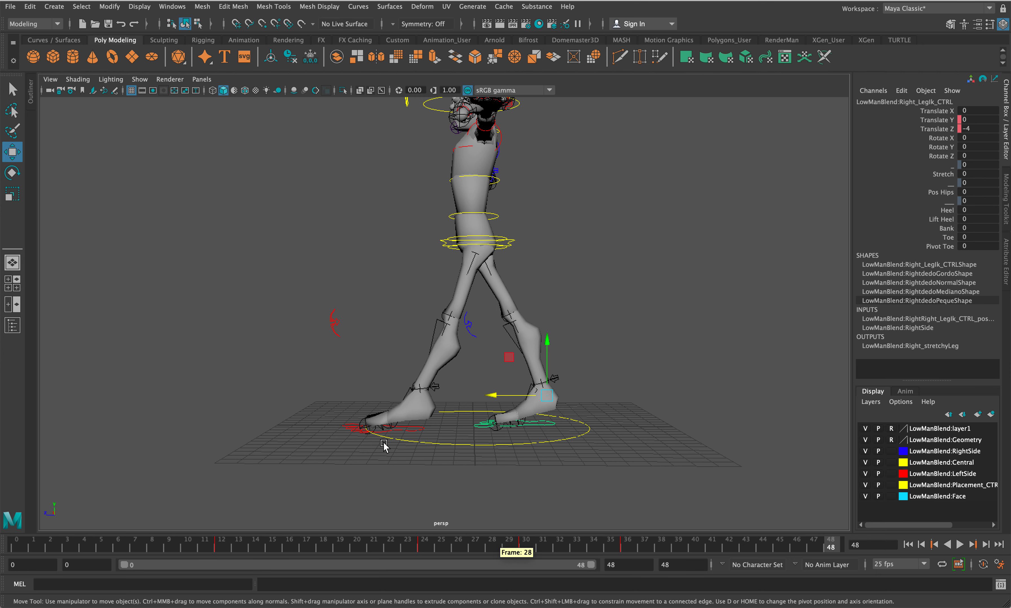
pyautogui.click(17, 543)
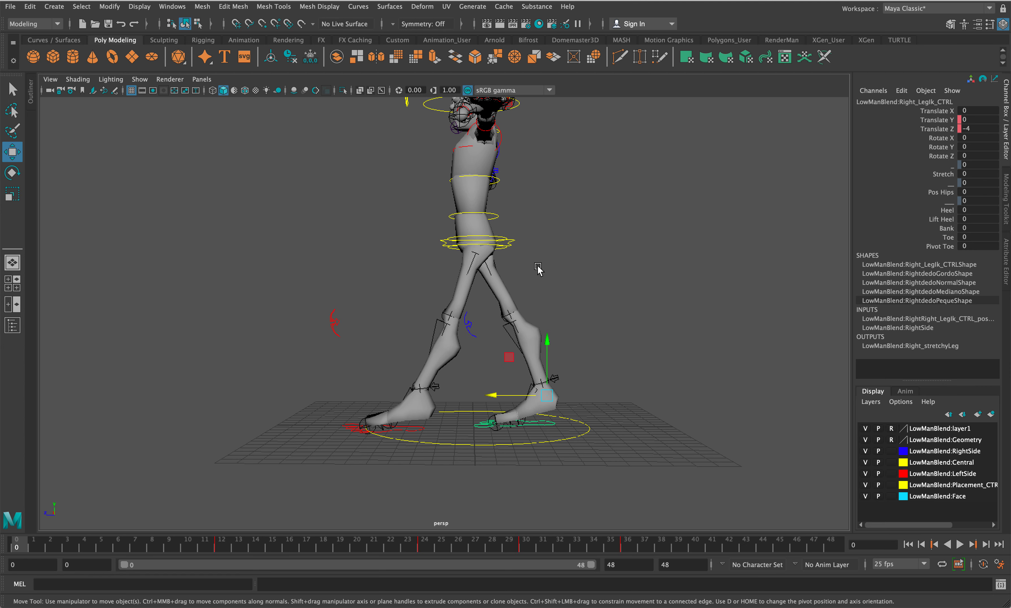
pyautogui.keyDown('alt'); pyautogui.moveTo(535, 276); pyautogui.dragTo(571, 320); pyautogui.keyUp('alt')
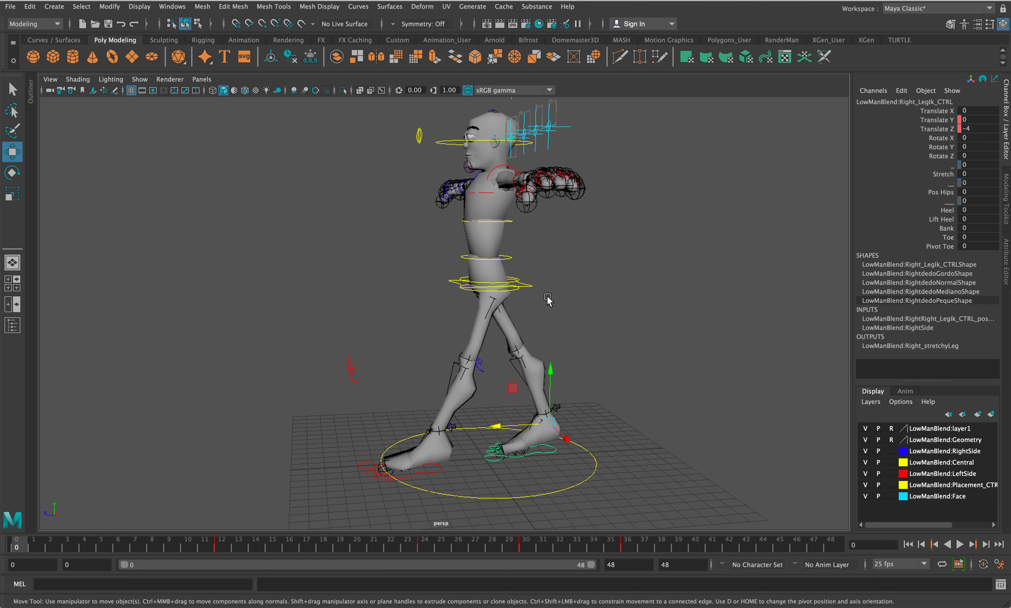
pyautogui.click(433, 474)
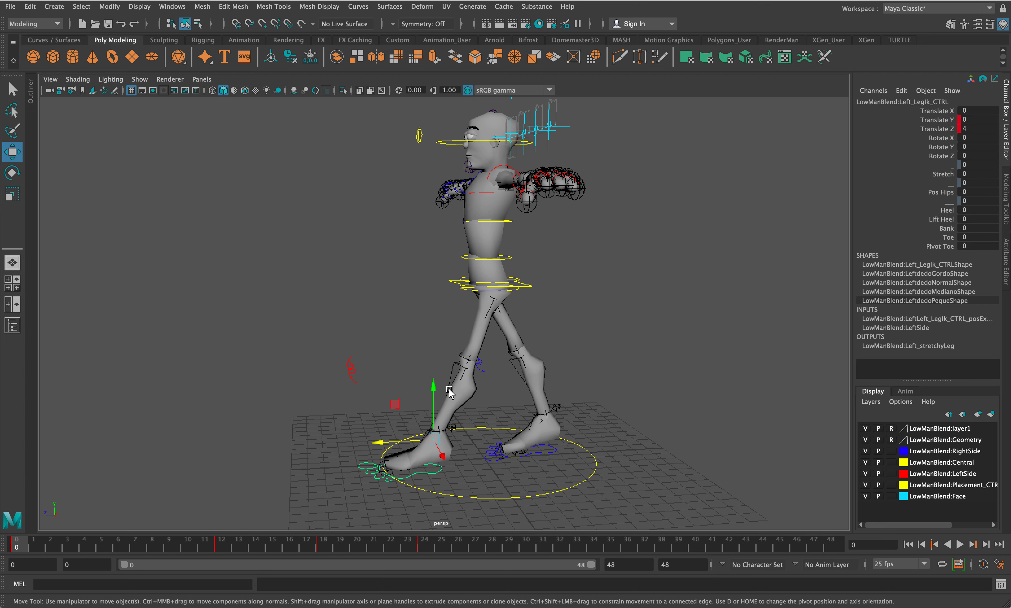
pyautogui.click(533, 286)
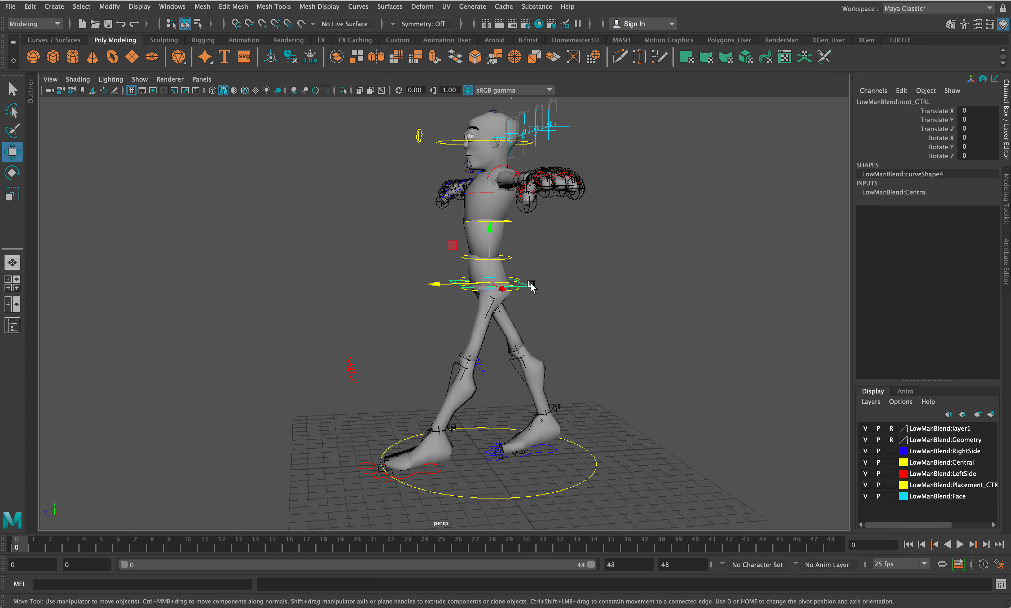
pyautogui.moveTo(490, 229); pyautogui.dragTo(491, 244)
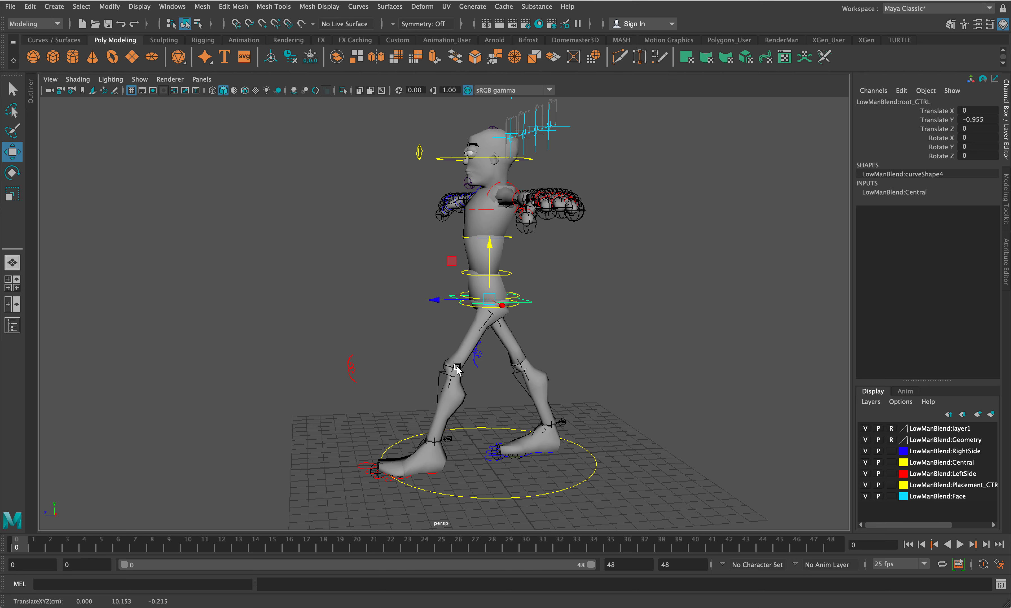
pyautogui.doubleClick(989, 118)
pyautogui.write('-1')
pyautogui.press('Return')
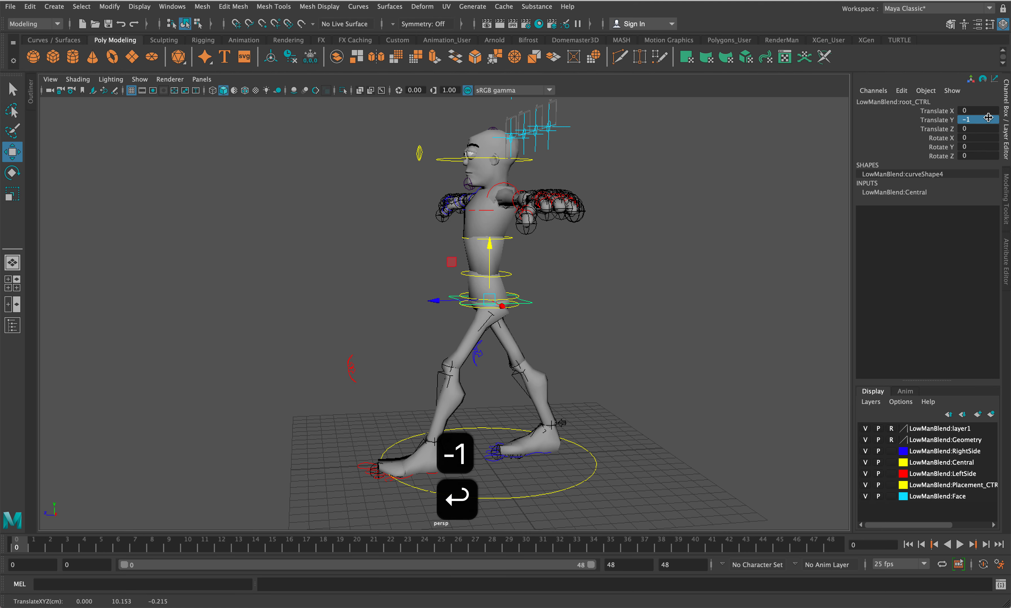
pyautogui.rightClick(953, 120)
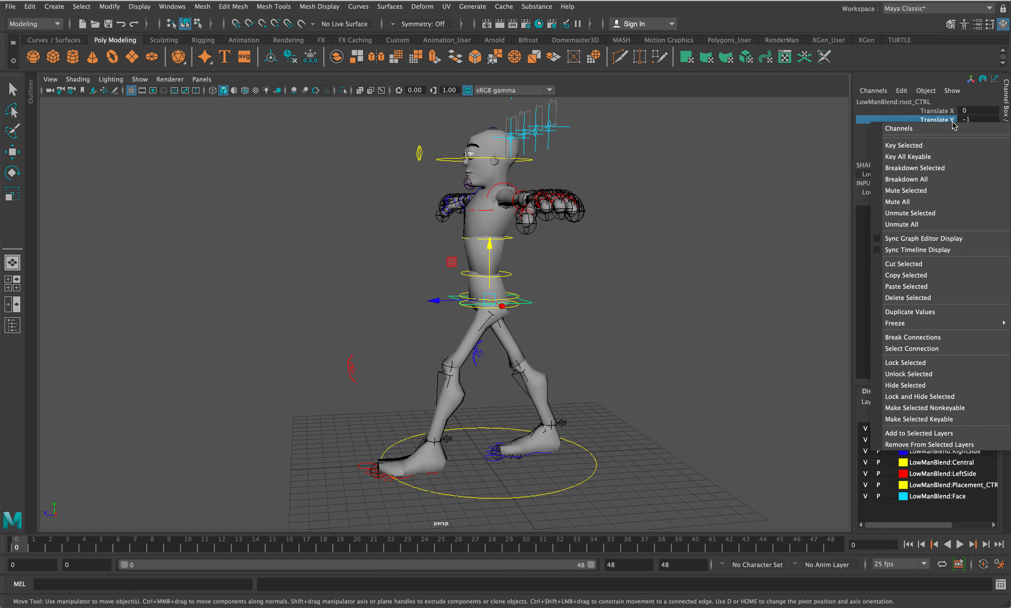
pyautogui.click(948, 144)
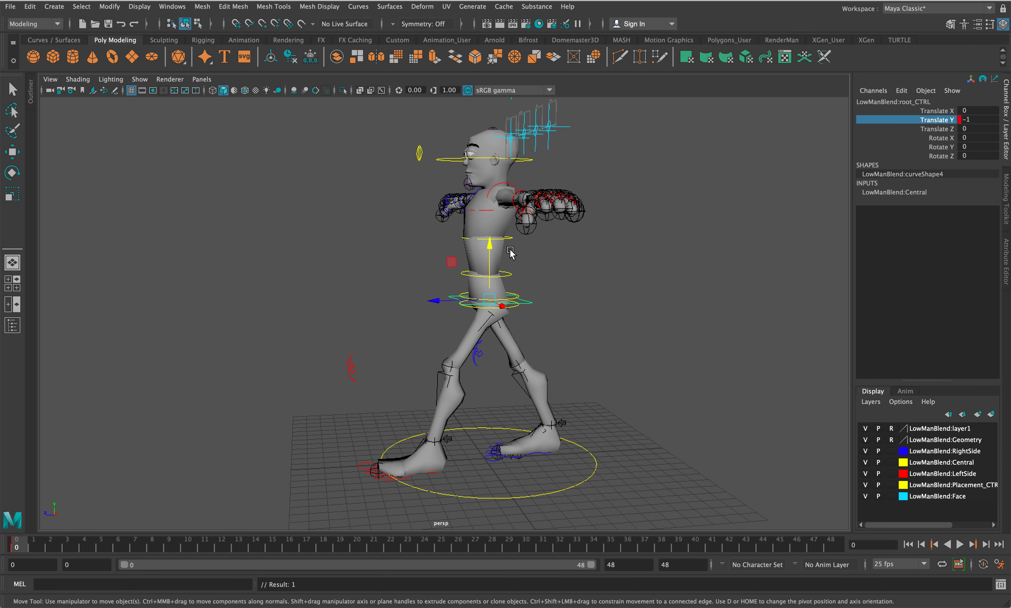
# Key root_CTRL's Translate Y at -1 on frame 12.
pyautogui.click(40, 546)
pyautogui.moveTo(40, 546); pyautogui.dragTo(219, 552)
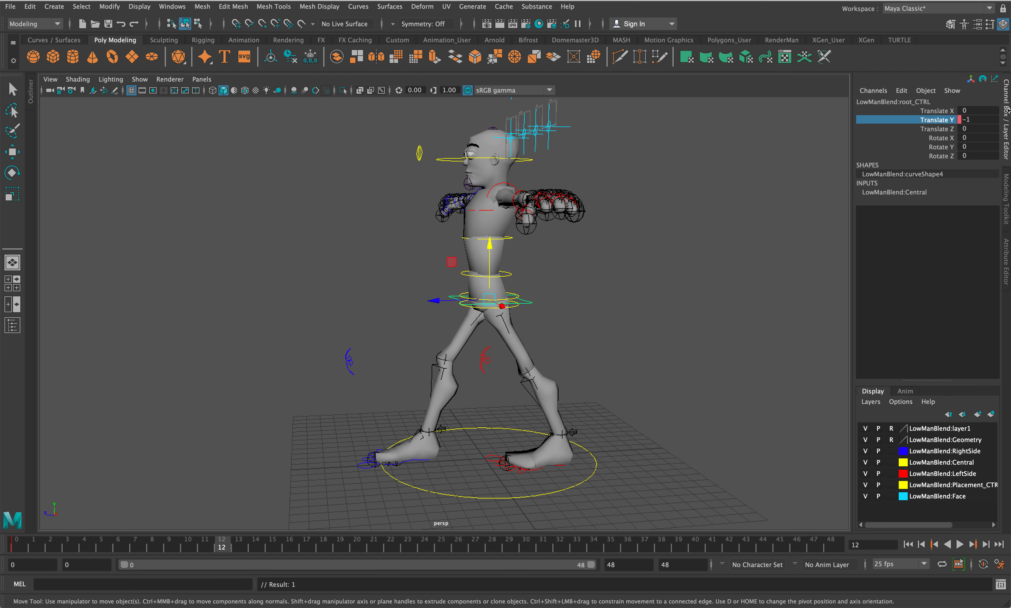
pyautogui.rightClick(938, 122)
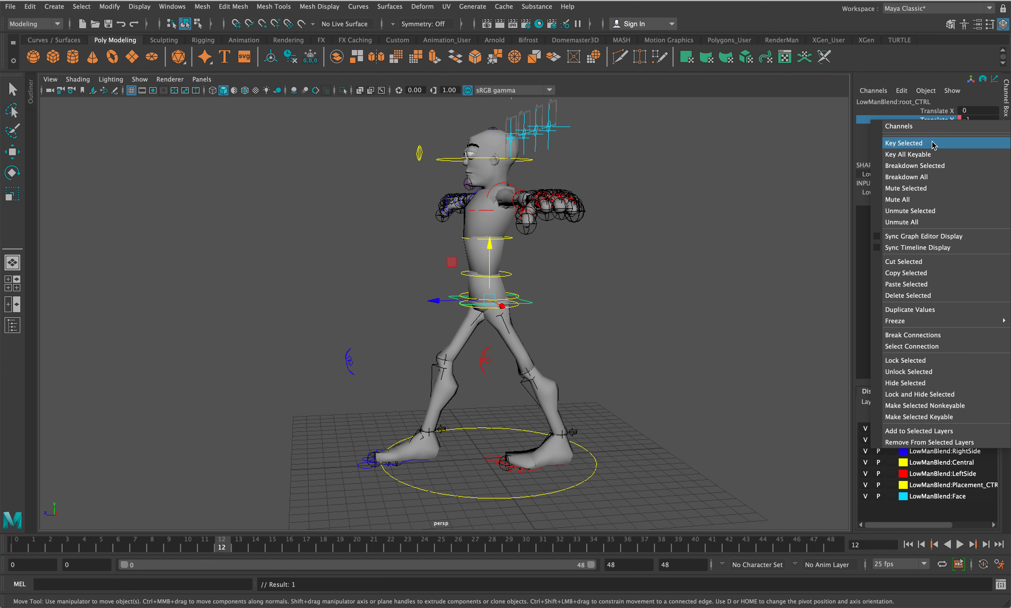
pyautogui.click(932, 142)
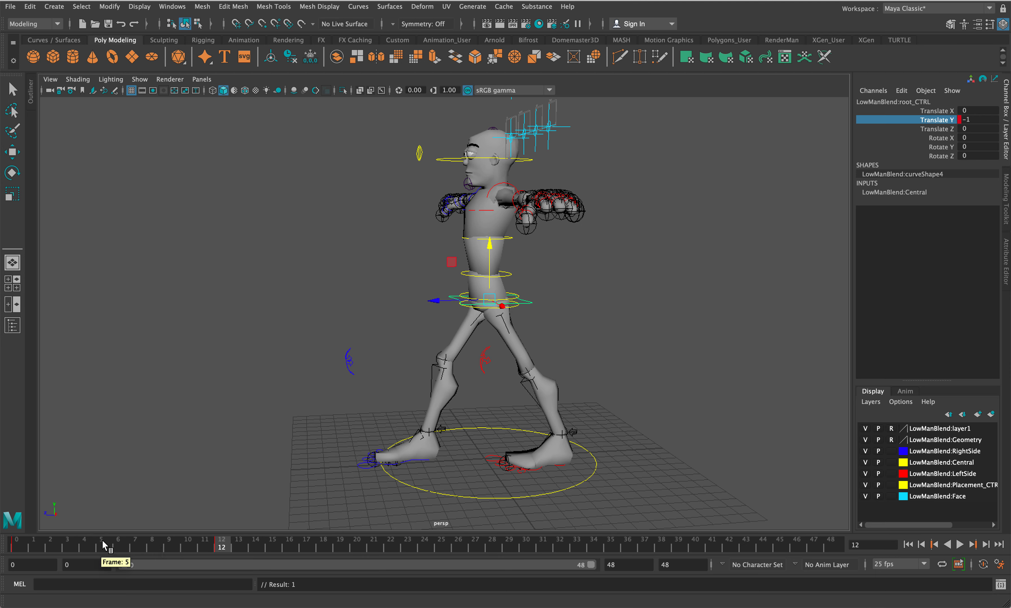
# Key root_CTRL's Translate Y at 0 on frame 6, keying only that channel.
pyautogui.click(119, 547)
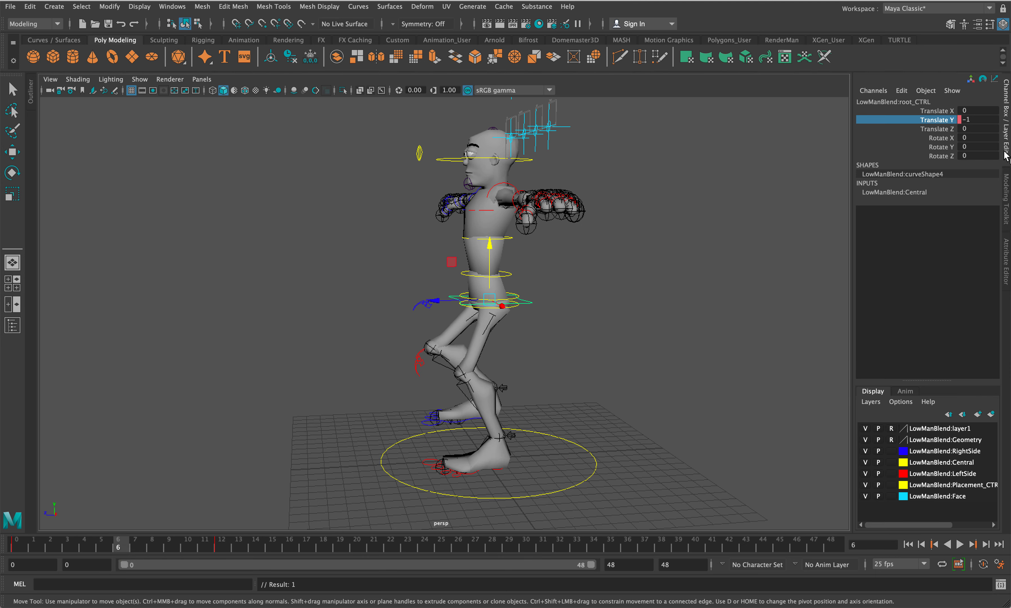
pyautogui.click(998, 119)
pyautogui.write('0')
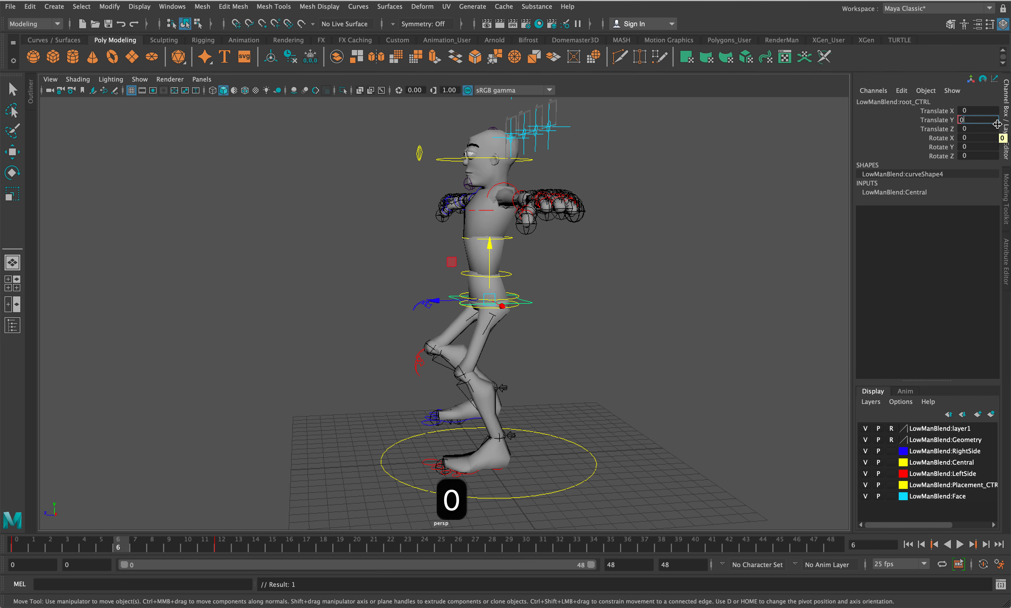
pyautogui.press('Return')
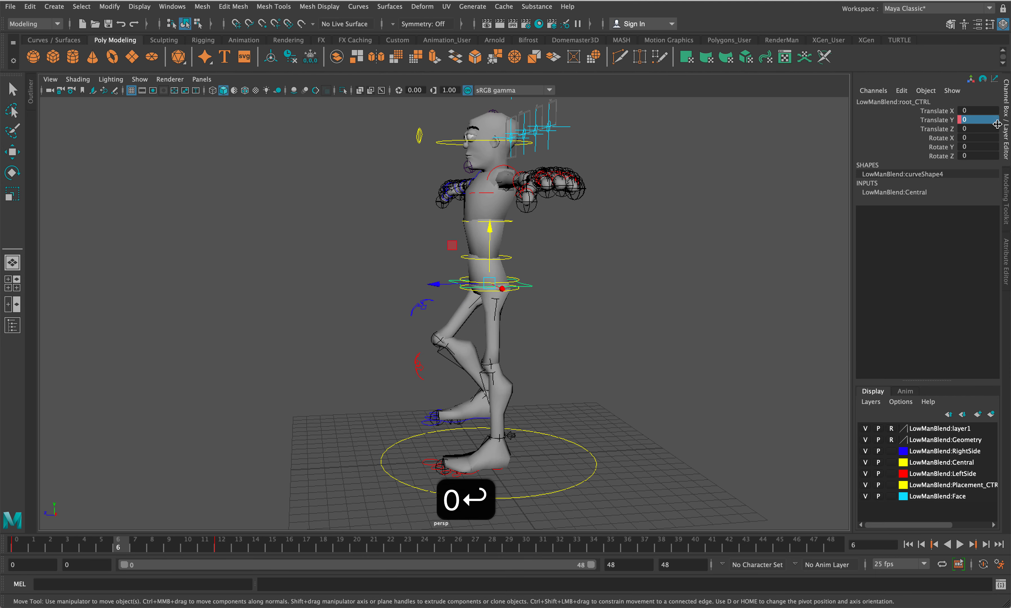
pyautogui.rightClick(950, 121)
pyautogui.click(937, 144)
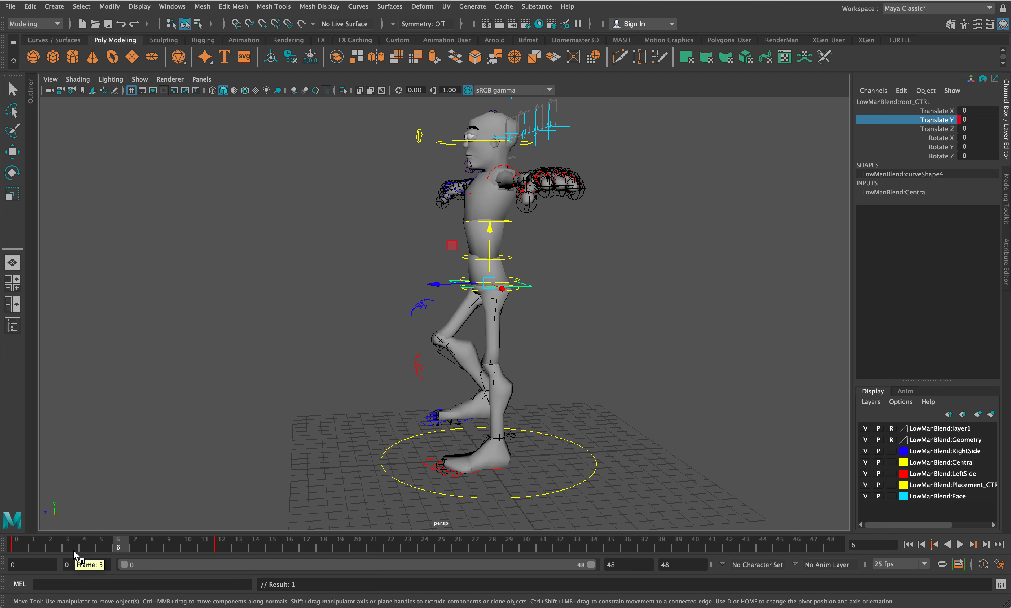
# Return to frame 0 and open the Graph Editor with root_CTRL's Translate Y curve.
pyautogui.click(27, 545)
pyautogui.moveTo(29, 546)
pyautogui.mouseDown()
pyautogui.moveTo(194, 549)
pyautogui.moveTo(334, 598)
pyautogui.moveTo(15, 470)
pyautogui.moveTo(12, 447)
pyautogui.mouseUp()
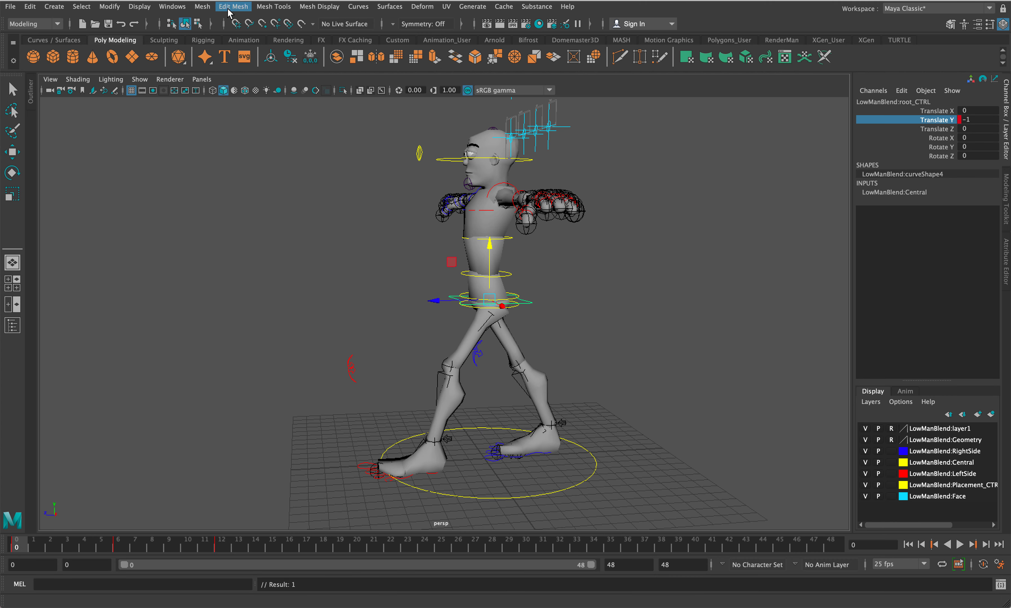
pyautogui.click(203, 7)
pyautogui.click(204, 7)
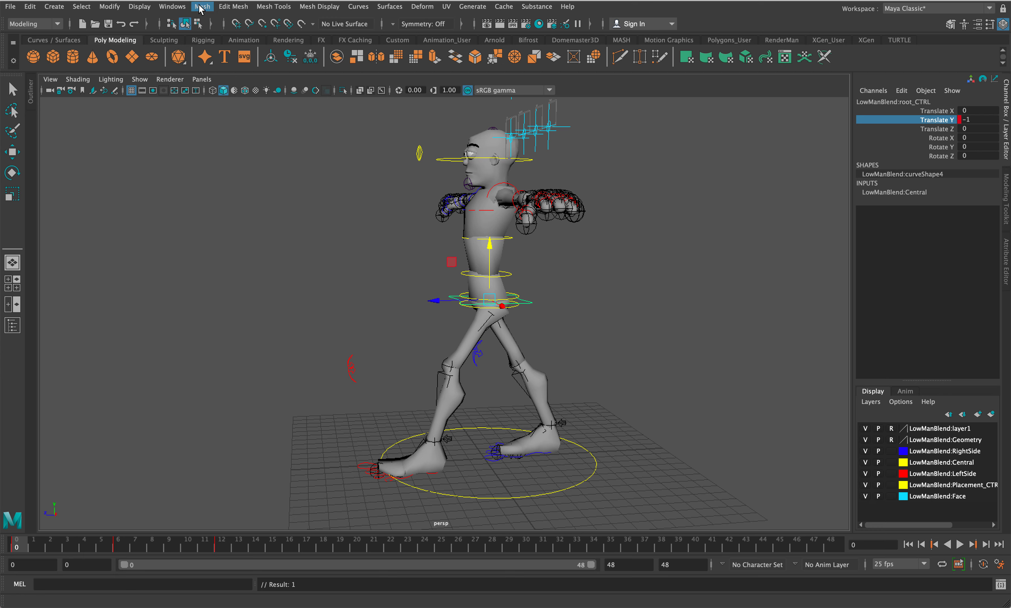
pyautogui.click(173, 6)
pyautogui.moveTo(208, 70)
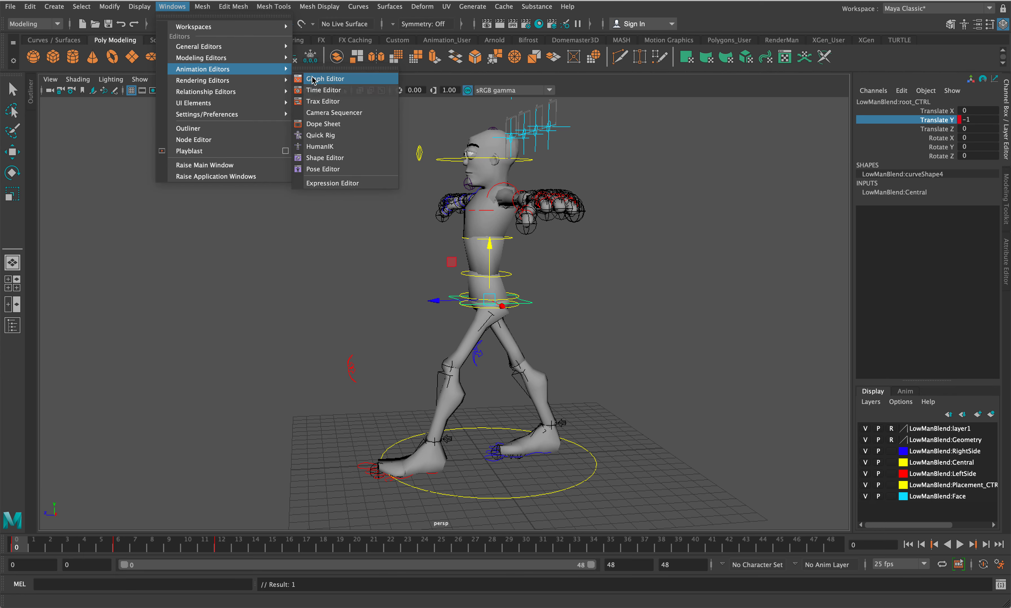
pyautogui.click(312, 80)
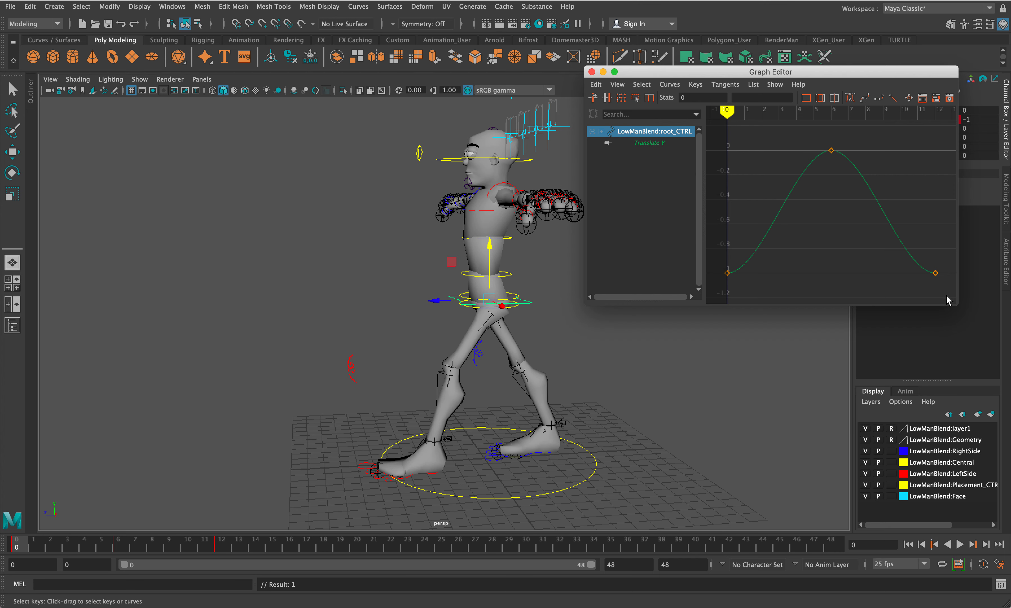
# Set both Pre Infinity and Post Infinity of root_CTRL's whole Translate Y curve to Cycle, and close the Graph Editor.
pyautogui.moveTo(948, 299); pyautogui.dragTo(717, 141)
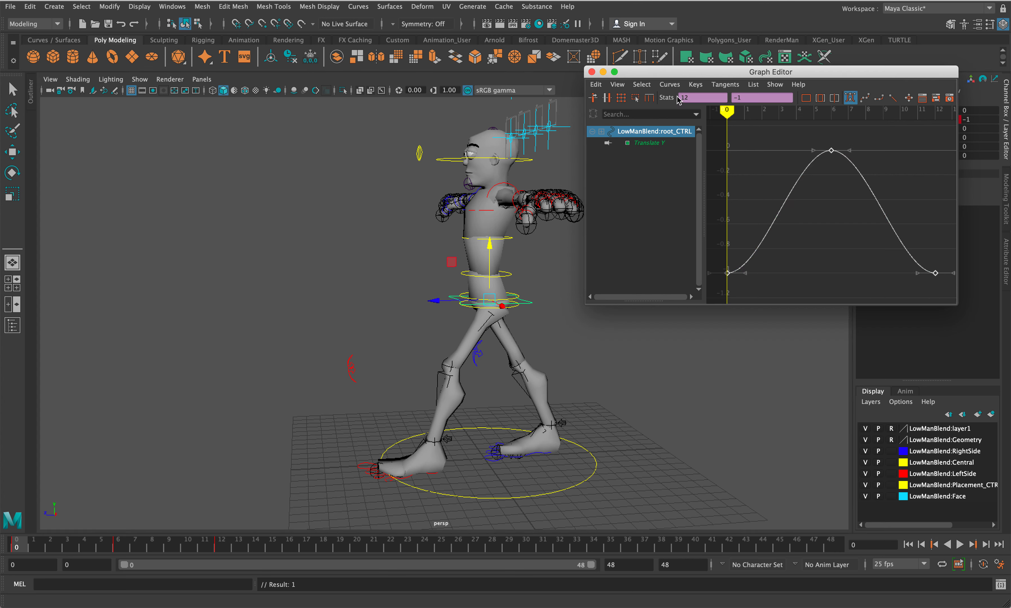
pyautogui.click(670, 84)
pyautogui.moveTo(718, 103)
pyautogui.click(874, 116)
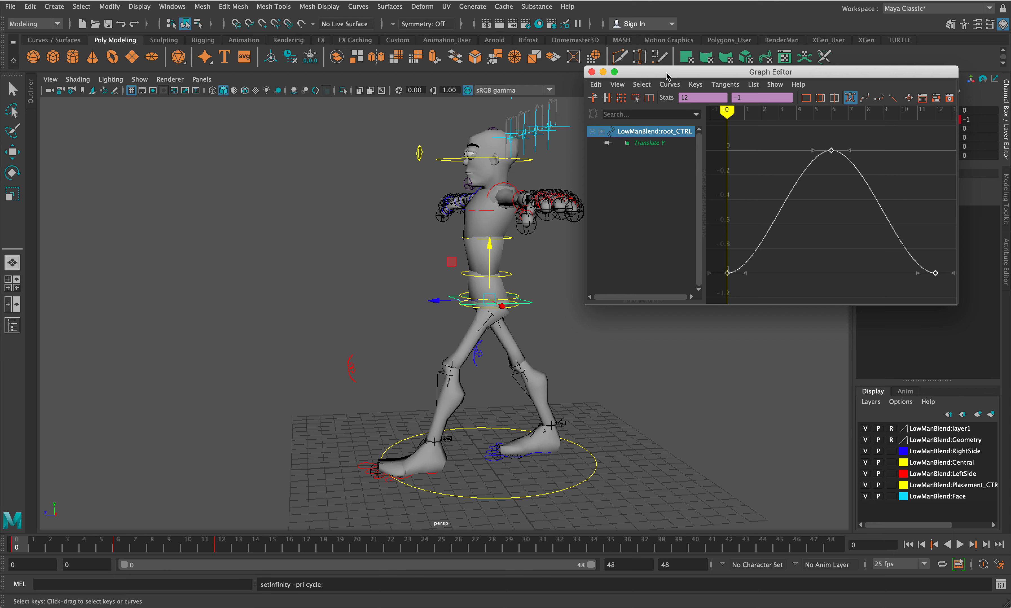
pyautogui.click(670, 84)
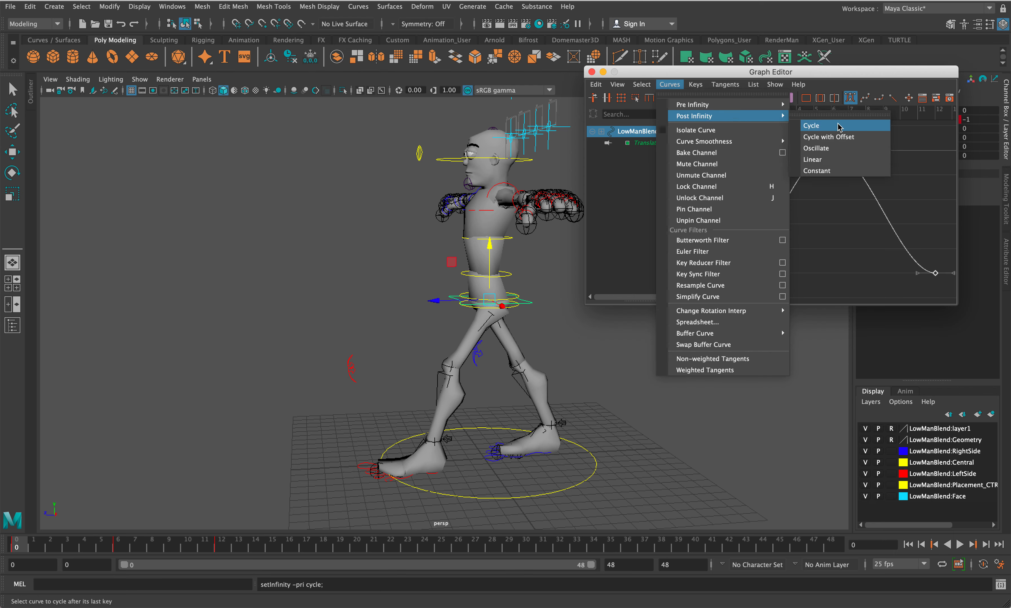
pyautogui.click(840, 126)
pyautogui.click(591, 72)
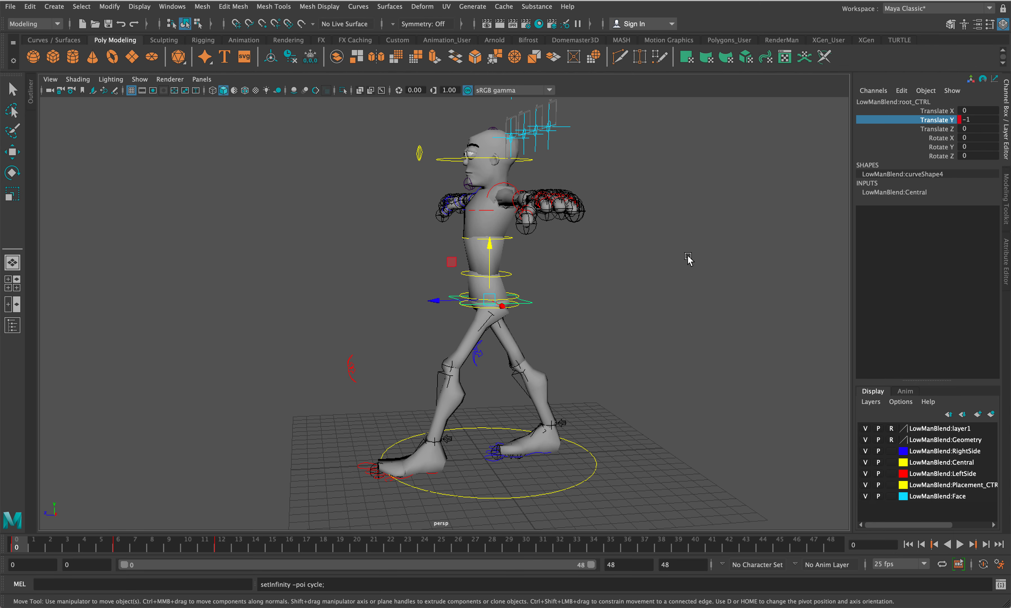
# Play the walk cycle to check the up-and-down body motion, stop it and return to the first frame.
pyautogui.click(962, 545)
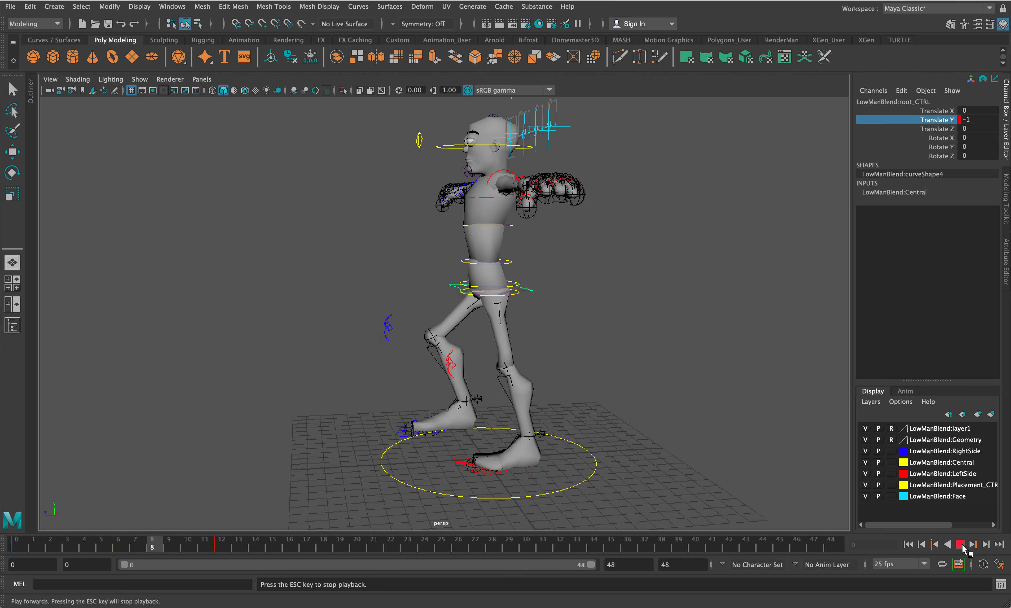
pyautogui.click(961, 545)
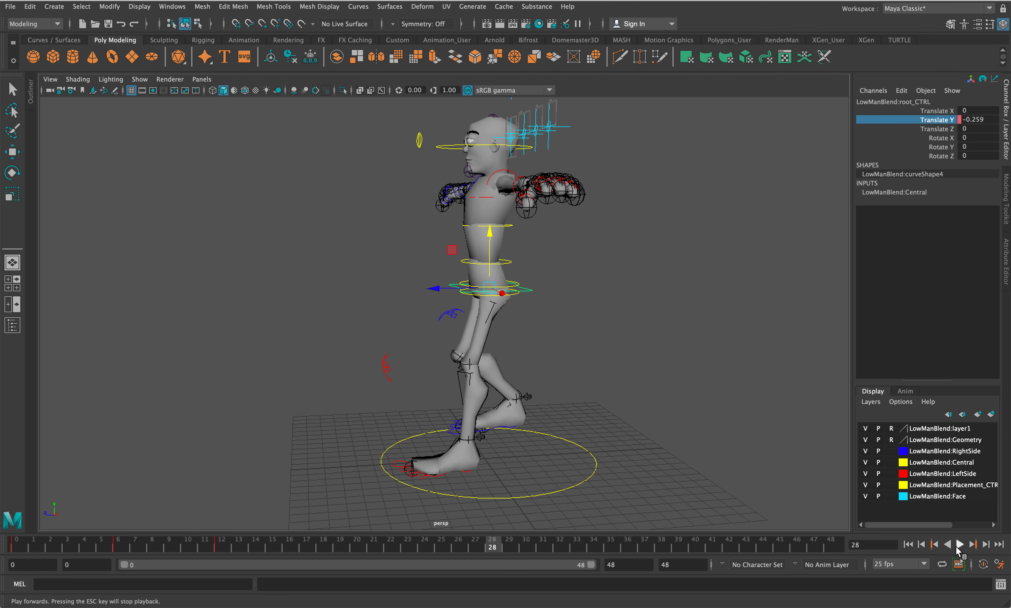
pyautogui.click(908, 544)
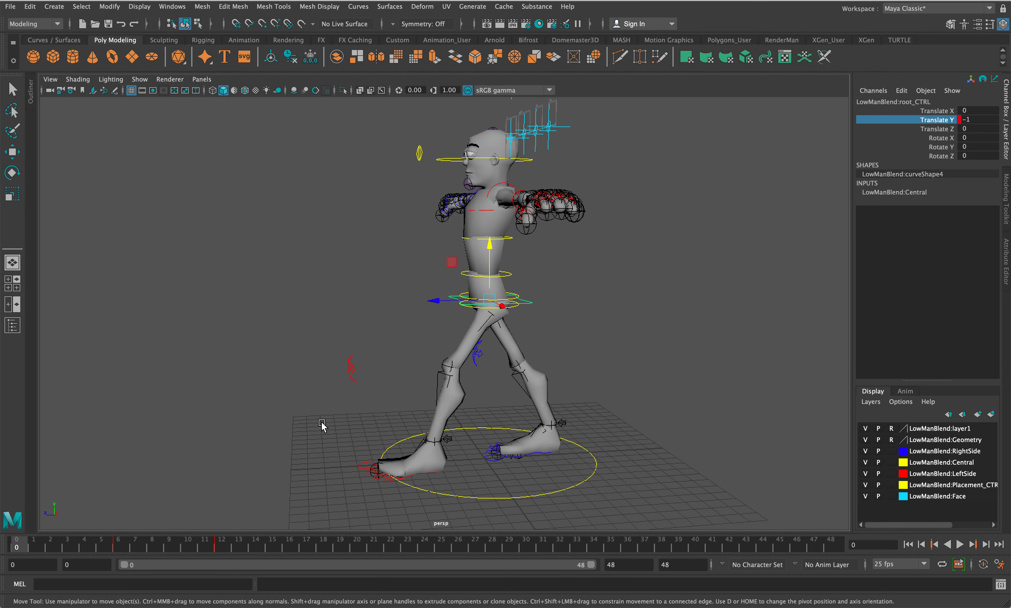
# At frame 0, rotate root_CTRL around its Y axis to about -20 degrees so the hips follow the legs.
pyautogui.keyDown('alt'); pyautogui.moveTo(324, 425); pyautogui.dragTo(363, 446); pyautogui.keyUp('alt')
pyautogui.scroll(5, 526, 368)
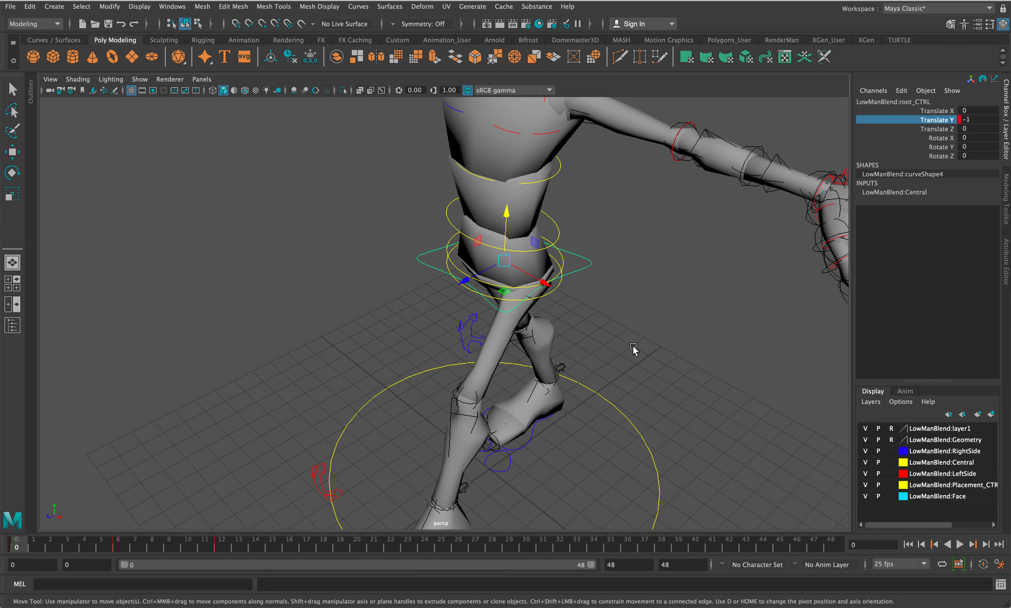
pyautogui.keyDown('alt'); pyautogui.moveTo(646, 347); pyautogui.dragTo(647, 344); pyautogui.keyUp('alt')
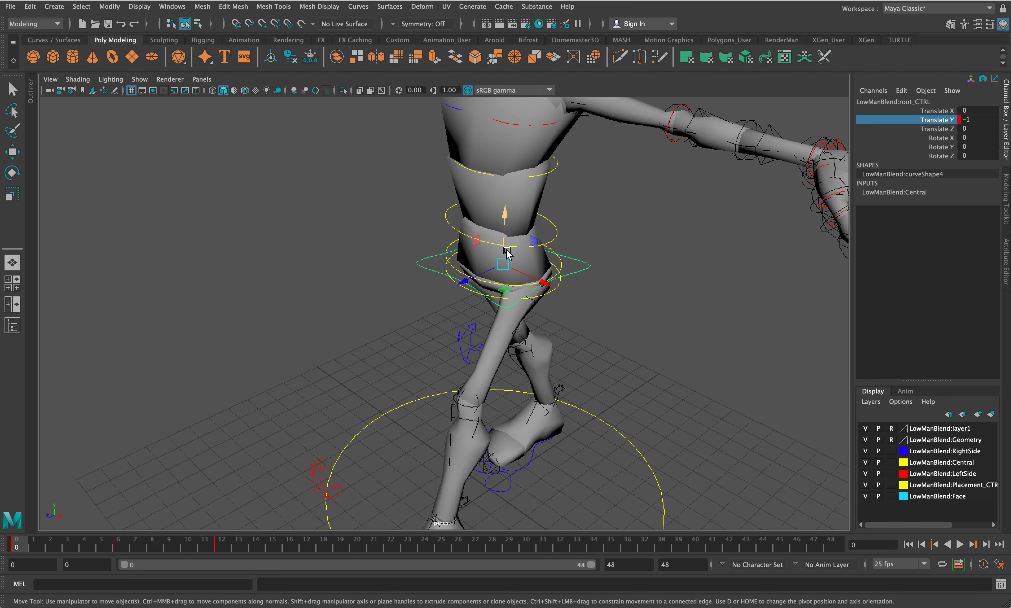
pyautogui.press('e')
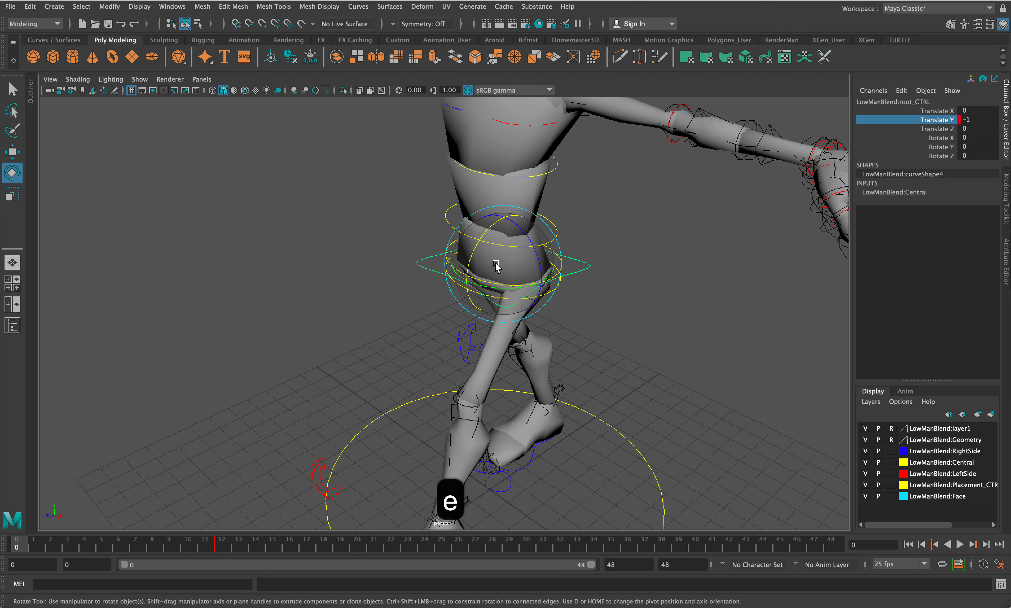
pyautogui.moveTo(511, 287); pyautogui.dragTo(494, 291)
pyautogui.scroll(-2, 276, 434)
pyautogui.keyDown('alt'); pyautogui.moveTo(276, 434); pyautogui.dragTo(343, 415); pyautogui.keyUp('alt')
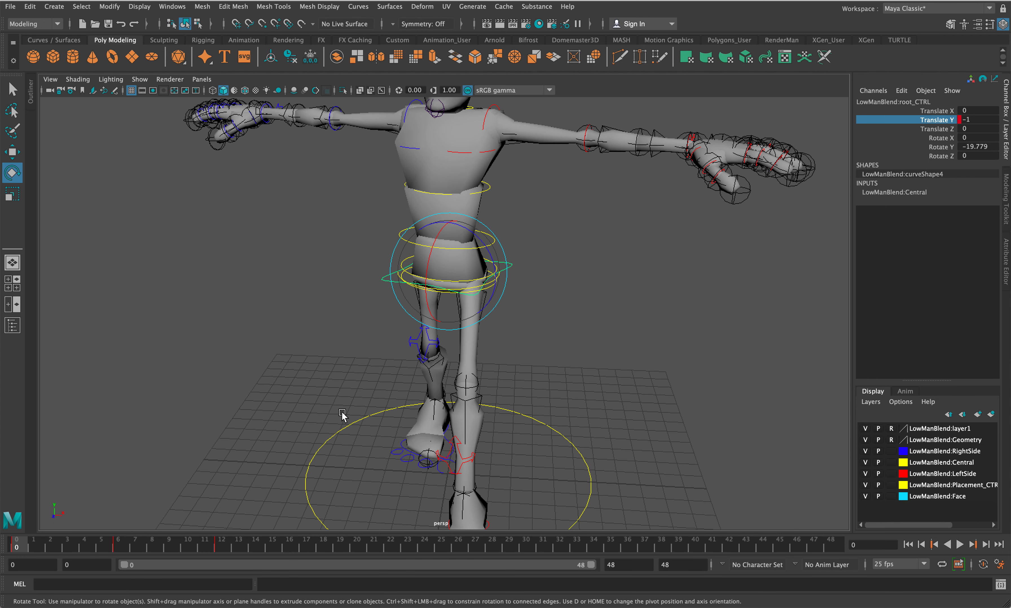
# Set root_CTRL's Rotate Y to -19 at frame 0 and key only that channel.
pyautogui.doubleClick(991, 147)
pyautogui.write('-19')
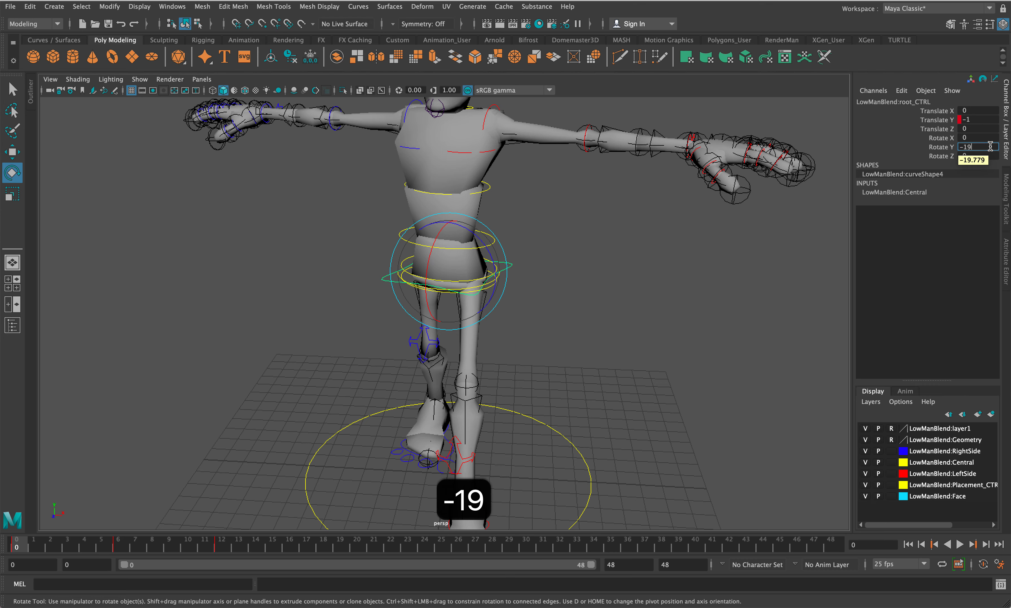
pyautogui.press('Return')
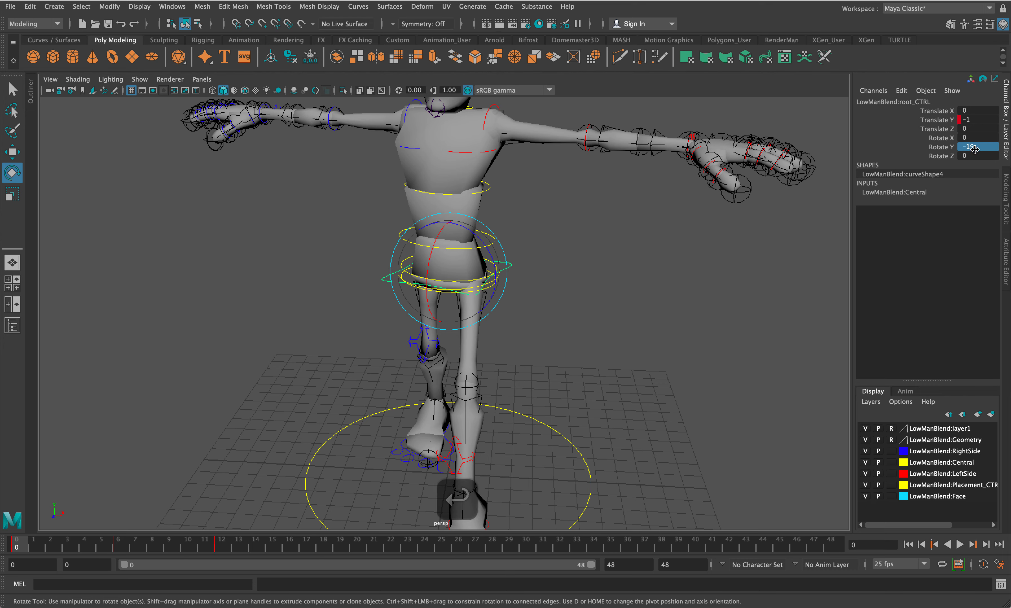
pyautogui.rightClick(952, 153)
pyautogui.click(950, 151)
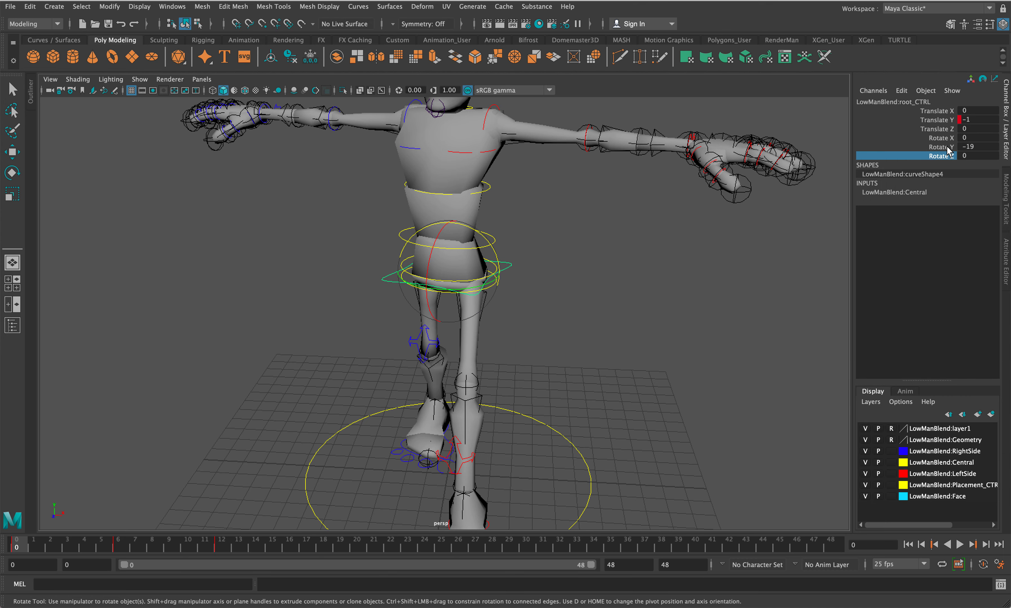
pyautogui.rightClick(948, 146)
pyautogui.click(947, 170)
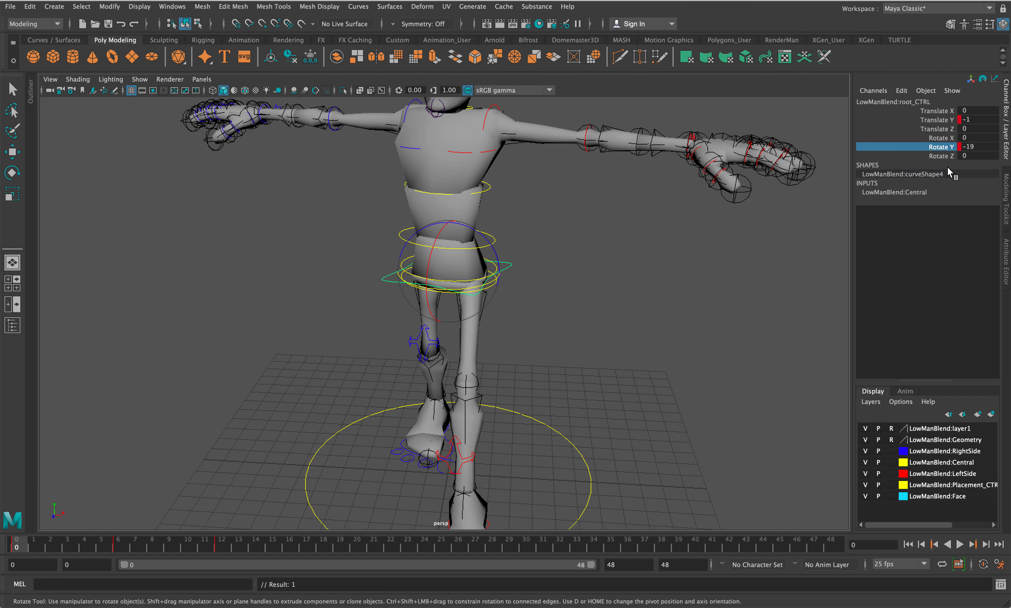
# Key root_CTRL's Rotate Y at -19 on frame 24.
pyautogui.click(221, 543)
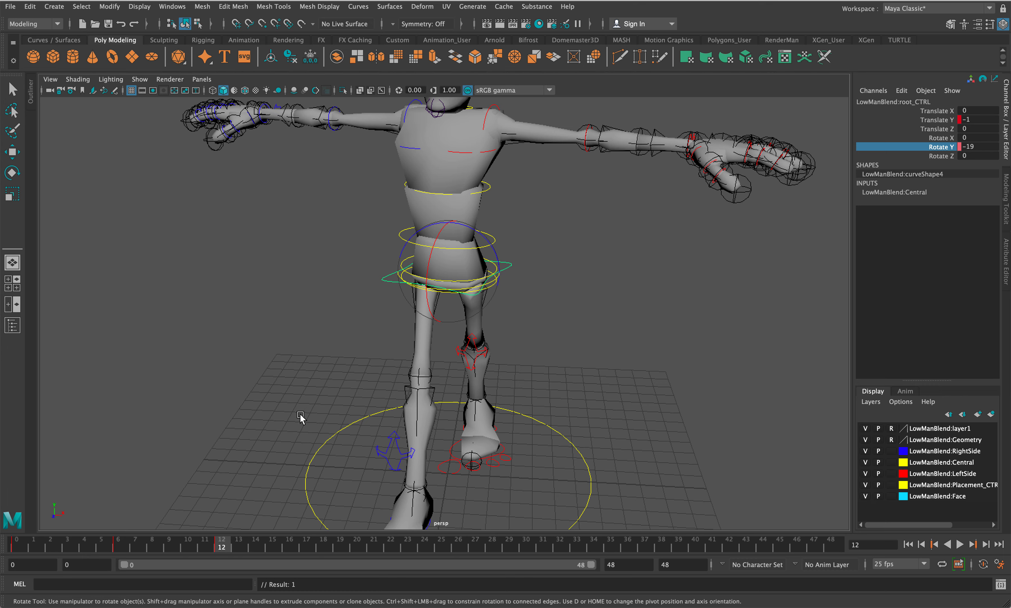
pyautogui.hotkey('alt', 'v')
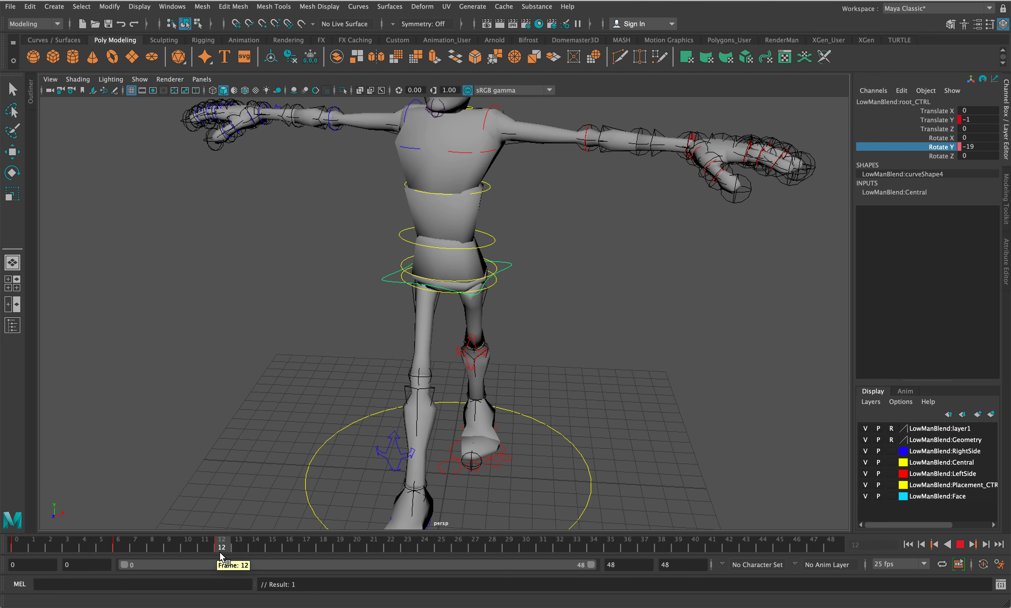
pyautogui.moveTo(221, 557); pyautogui.dragTo(429, 509)
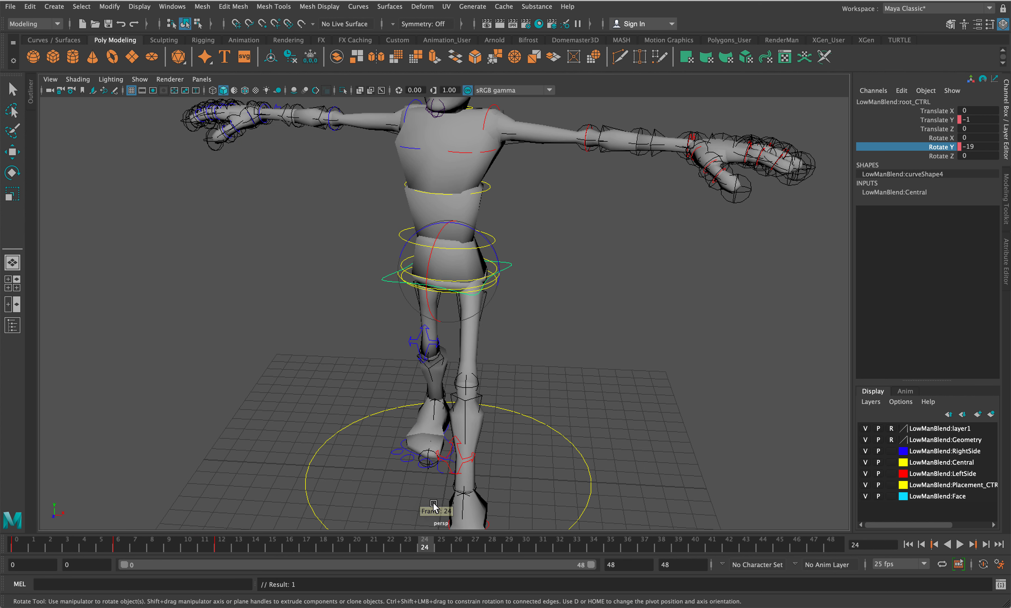
pyautogui.rightClick(943, 151)
pyautogui.click(930, 171)
pyautogui.press('w')
pyautogui.rightClick(954, 120)
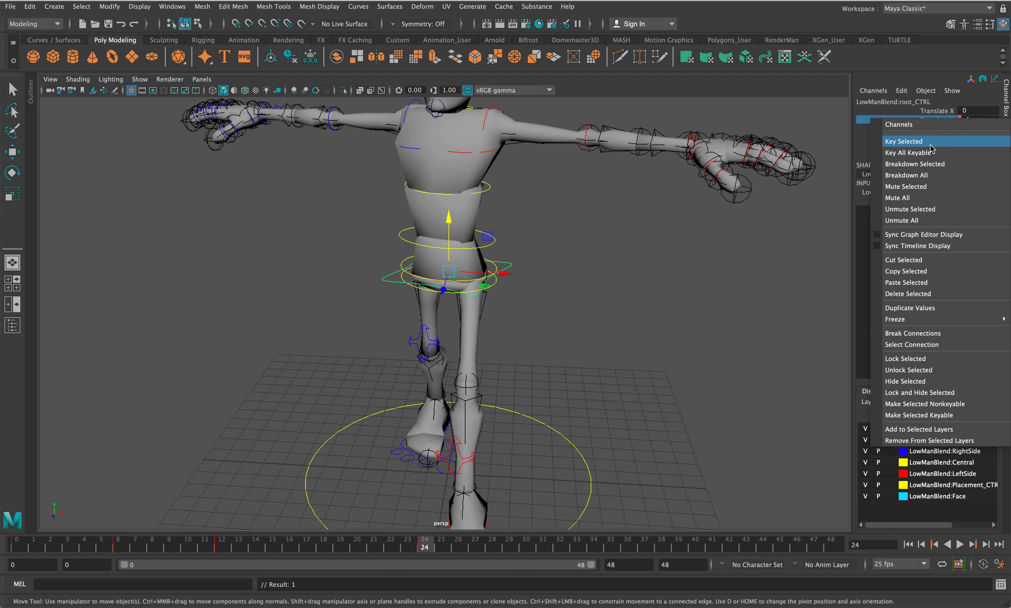
pyautogui.click(932, 139)
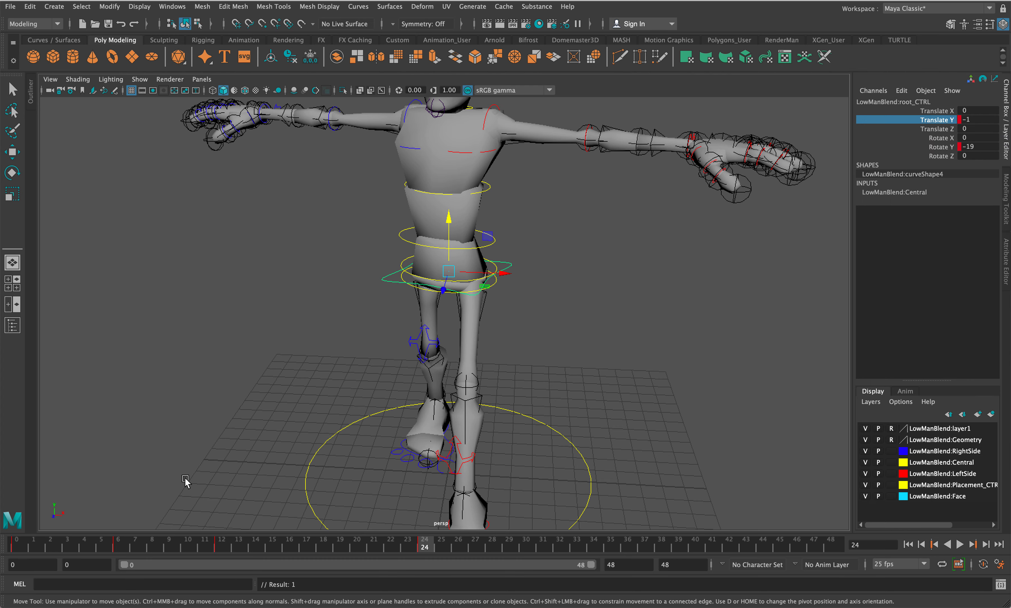
pyautogui.press('super+z')
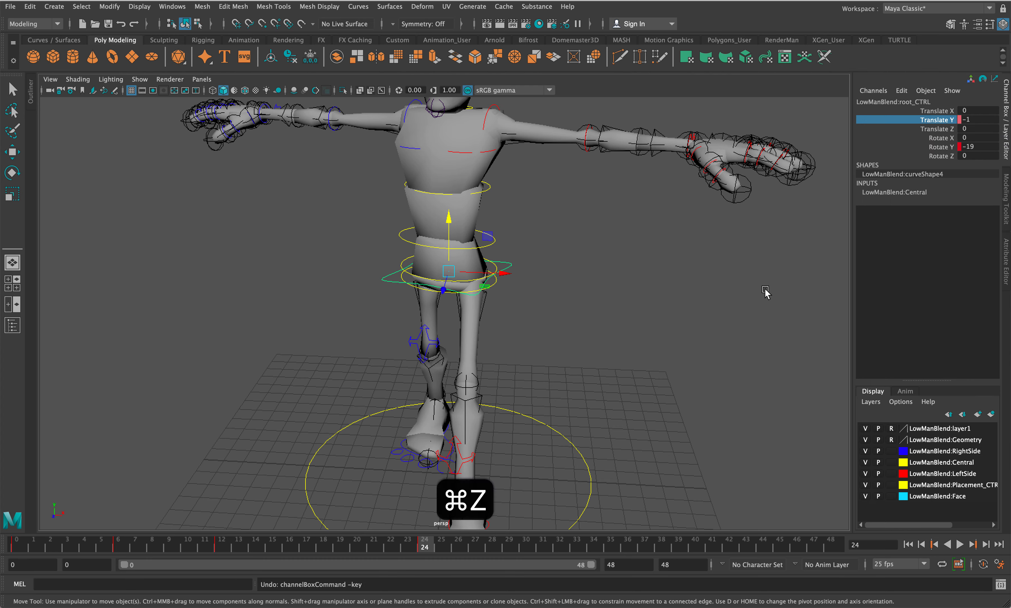
# At frame 12, set root_CTRL's Rotate Y to 19 and key only that channel.
pyautogui.click(17, 546)
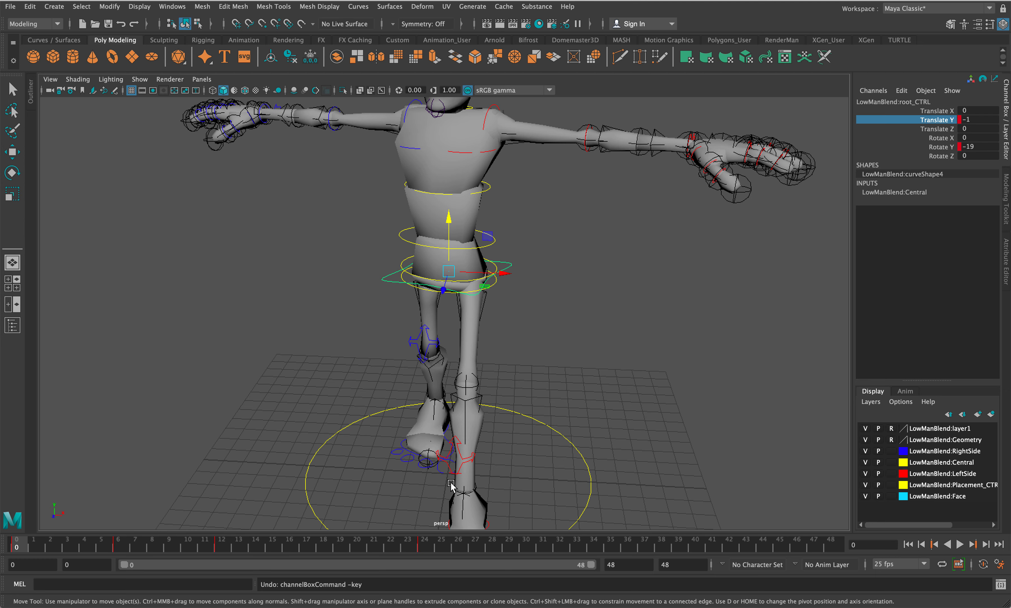
pyautogui.click(425, 546)
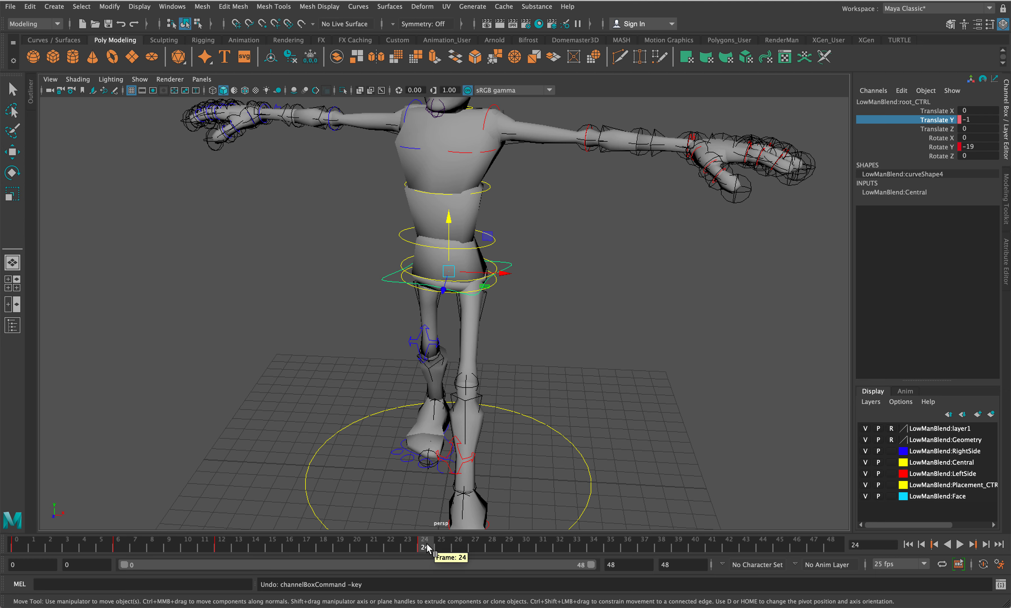
pyautogui.click(222, 545)
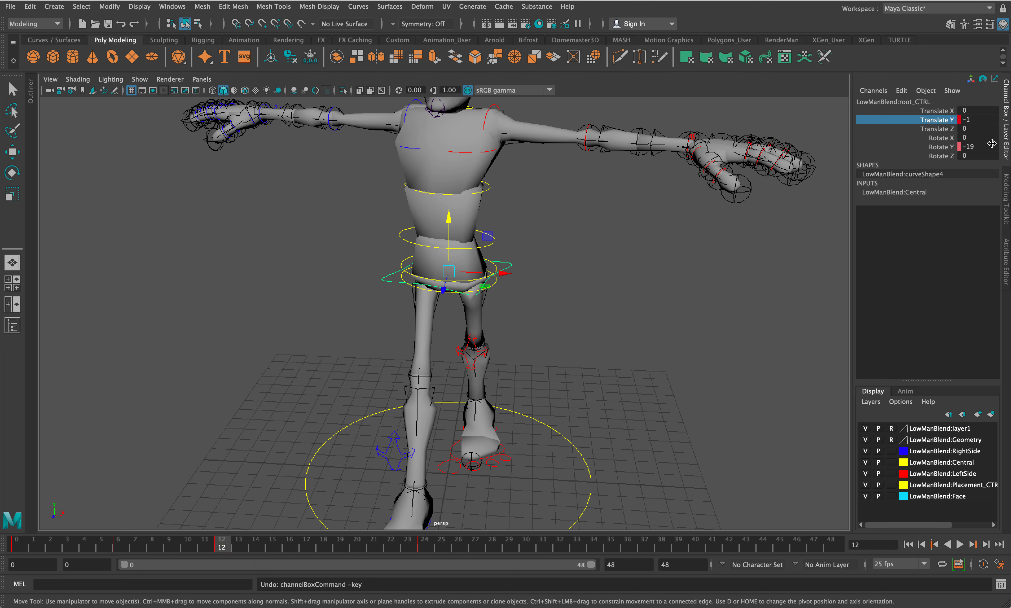
pyautogui.doubleClick(988, 147)
pyautogui.write('19')
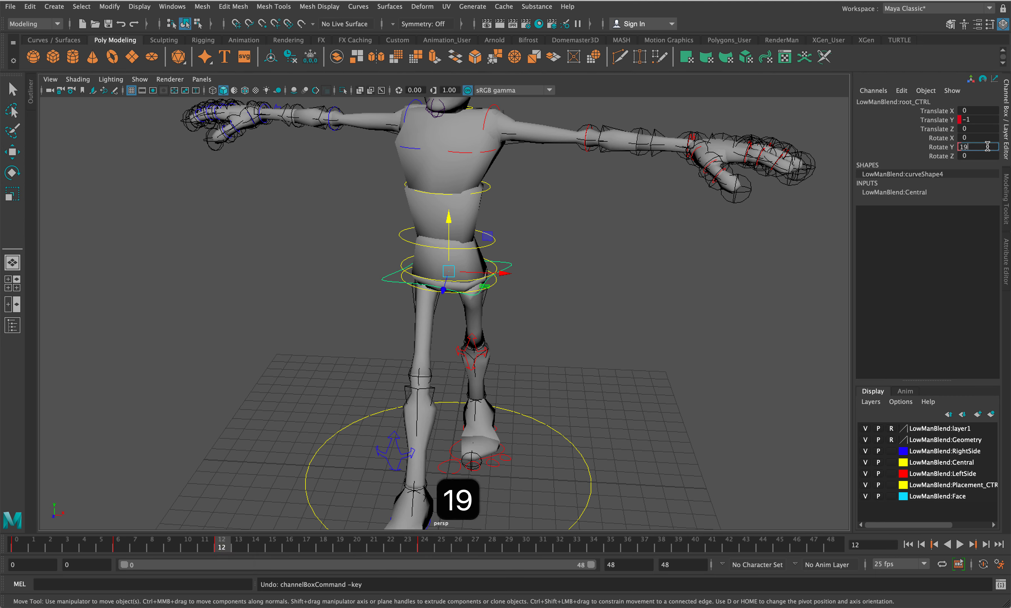
pyautogui.press('Return')
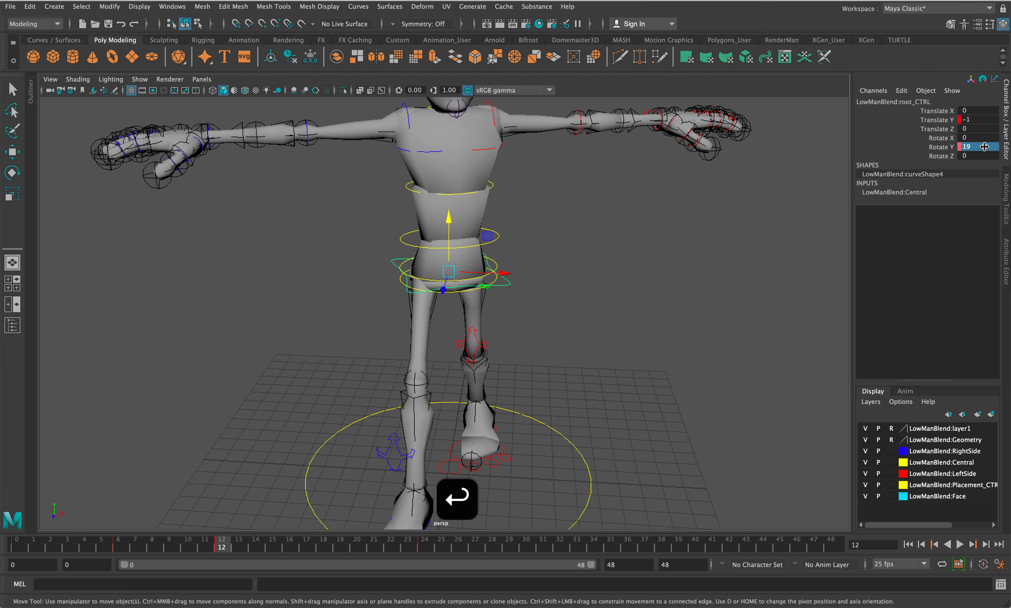
pyautogui.click(956, 148)
pyautogui.rightClick(956, 148)
pyautogui.click(951, 172)
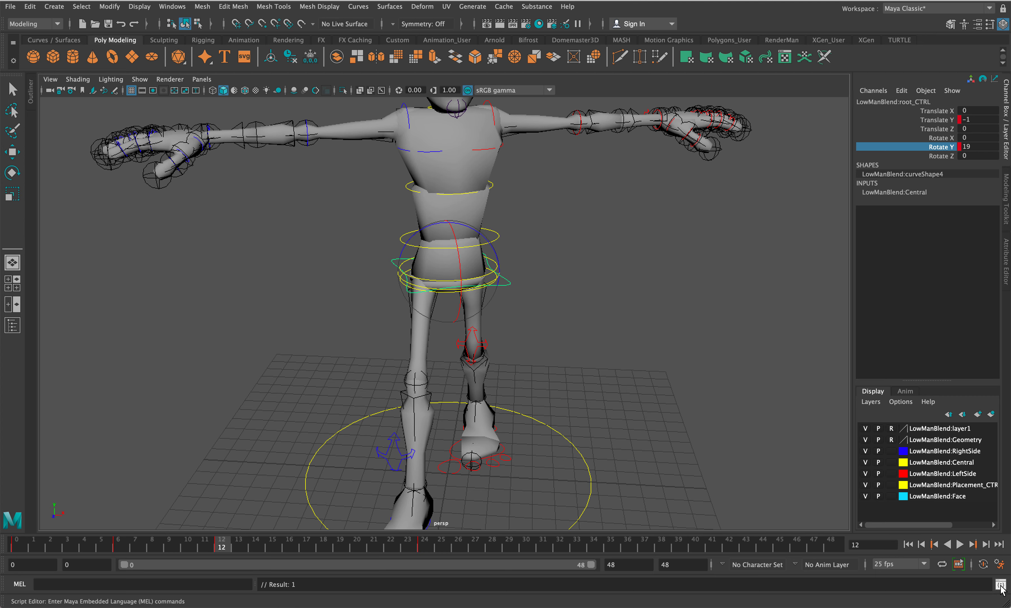
# Play back the walk to review the hip rotation and compare the poses at frames 24 and 12.
pyautogui.click(965, 547)
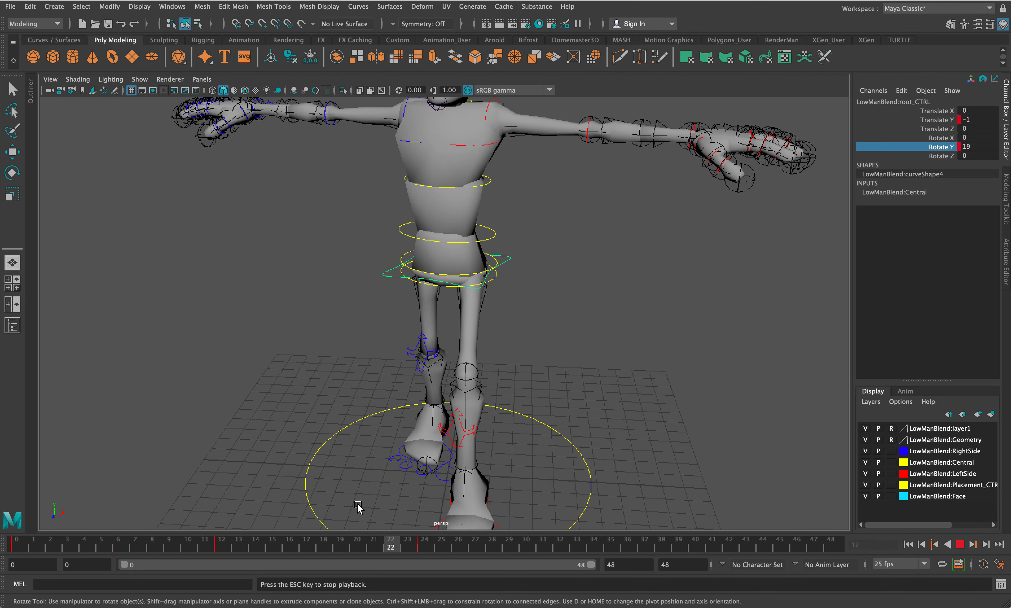
pyautogui.click(961, 544)
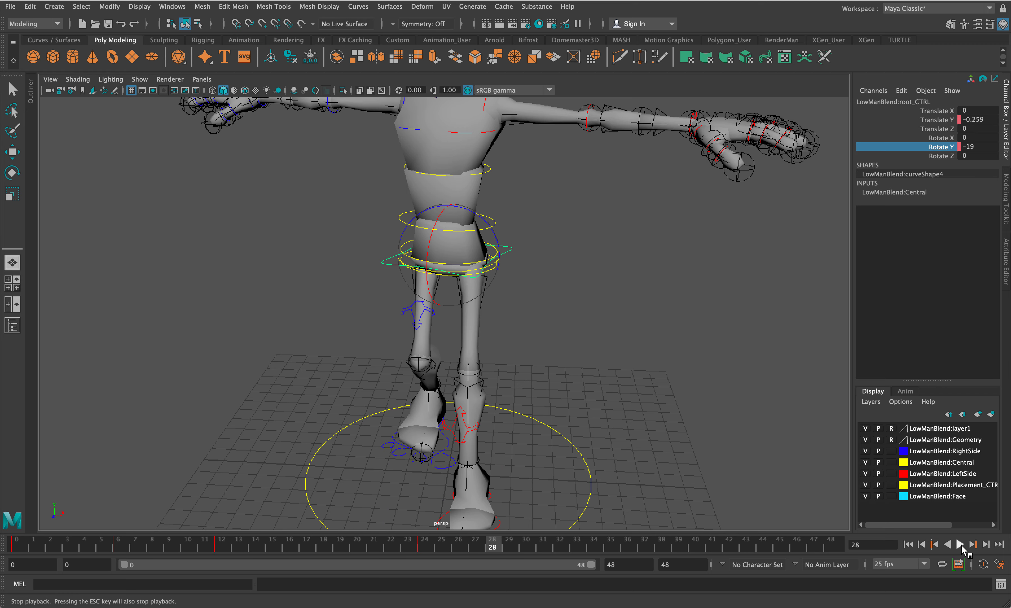
pyautogui.click(424, 543)
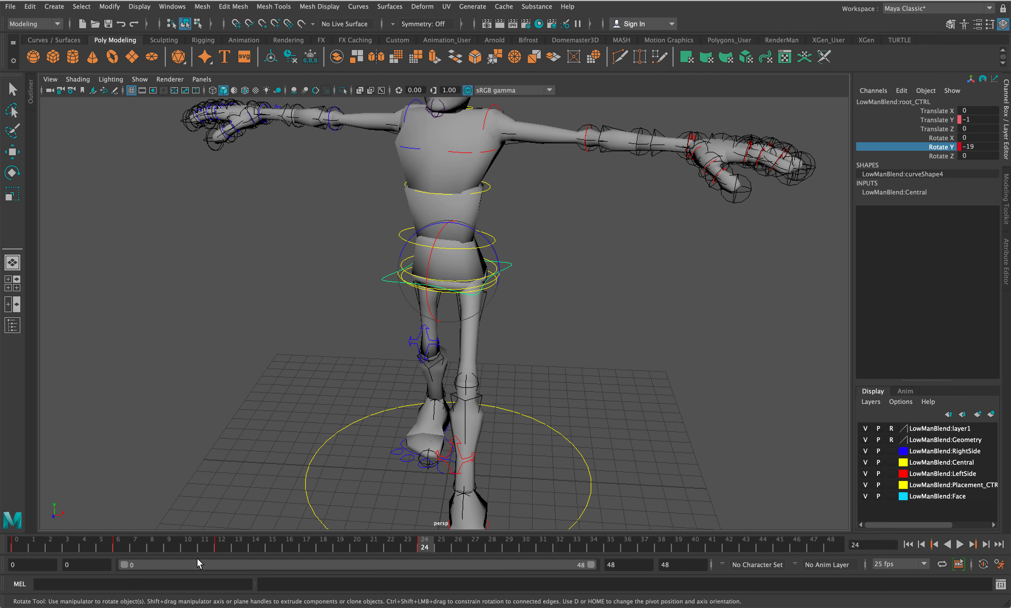
pyautogui.click(220, 546)
# At frame 24, try root_CTRL's Translate Y at 1 and undo the change.
pyautogui.click(425, 545)
pyautogui.click(982, 122)
pyautogui.write('1')
pyautogui.press('Return')
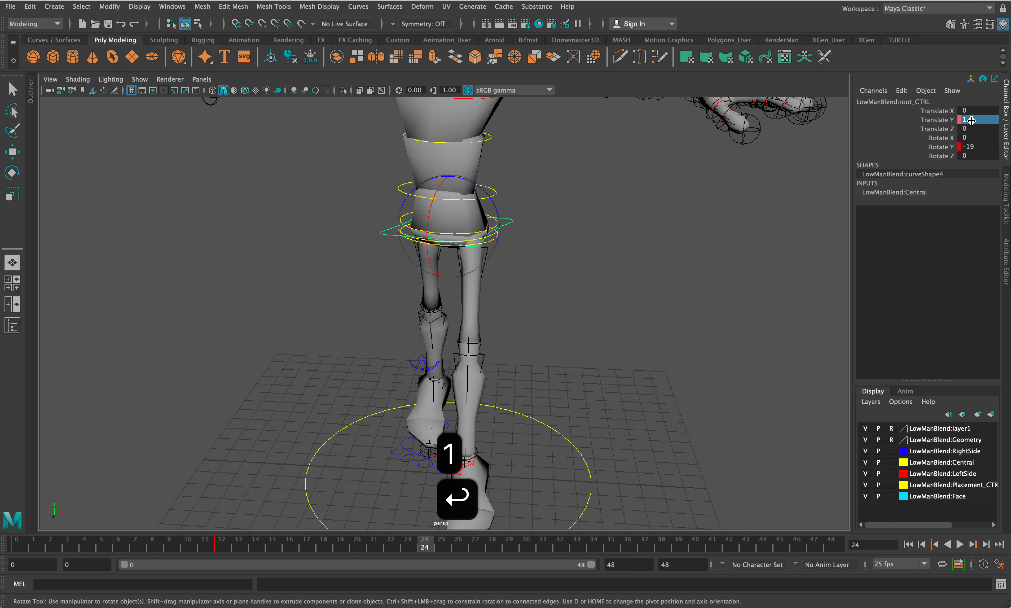
pyautogui.click(940, 120)
pyautogui.rightClick(946, 121)
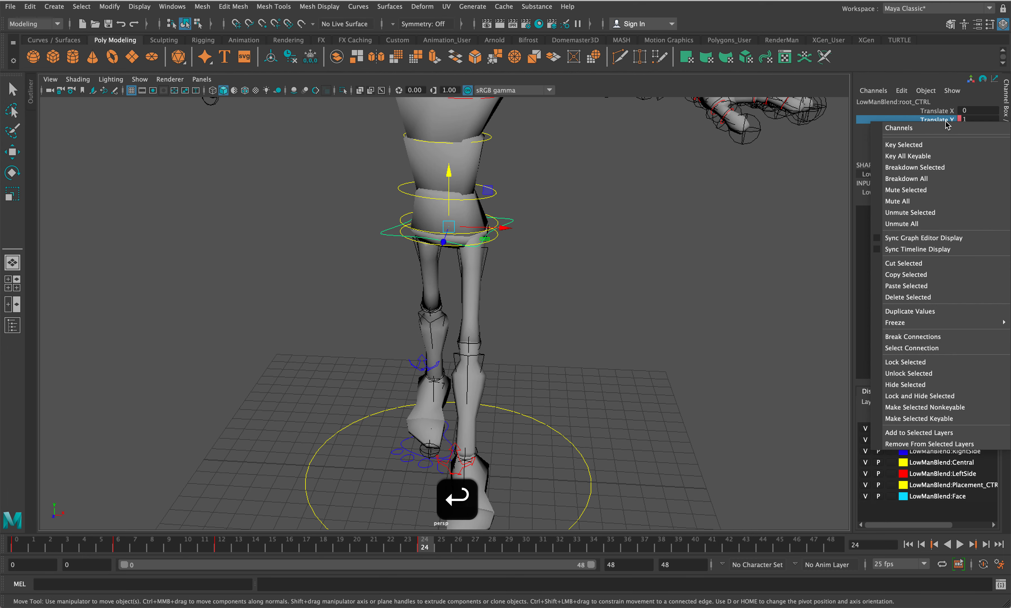
pyautogui.click(945, 100)
pyautogui.press('super+z')
# Set root_CTRL's Translate Y to 0 at frame 24 and key only that channel.
pyautogui.click(984, 120)
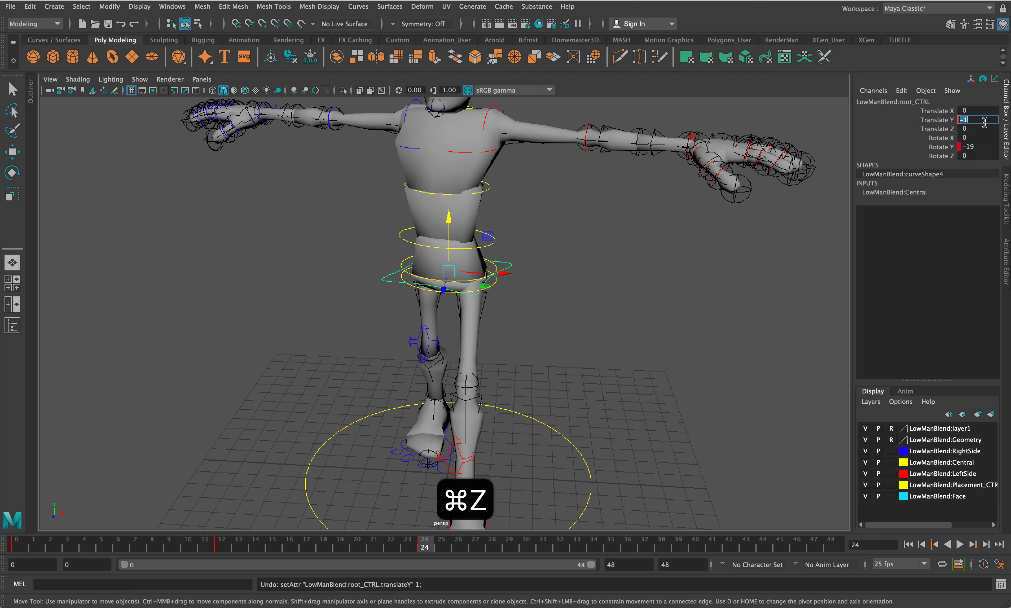
pyautogui.write('0')
pyautogui.press('Return')
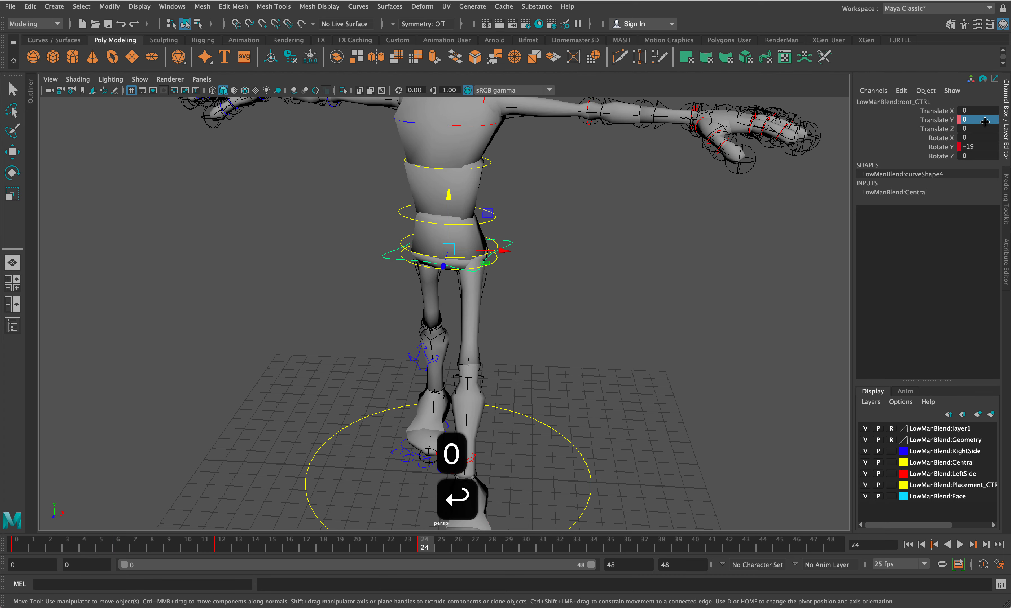
pyautogui.rightClick(946, 122)
pyautogui.click(904, 143)
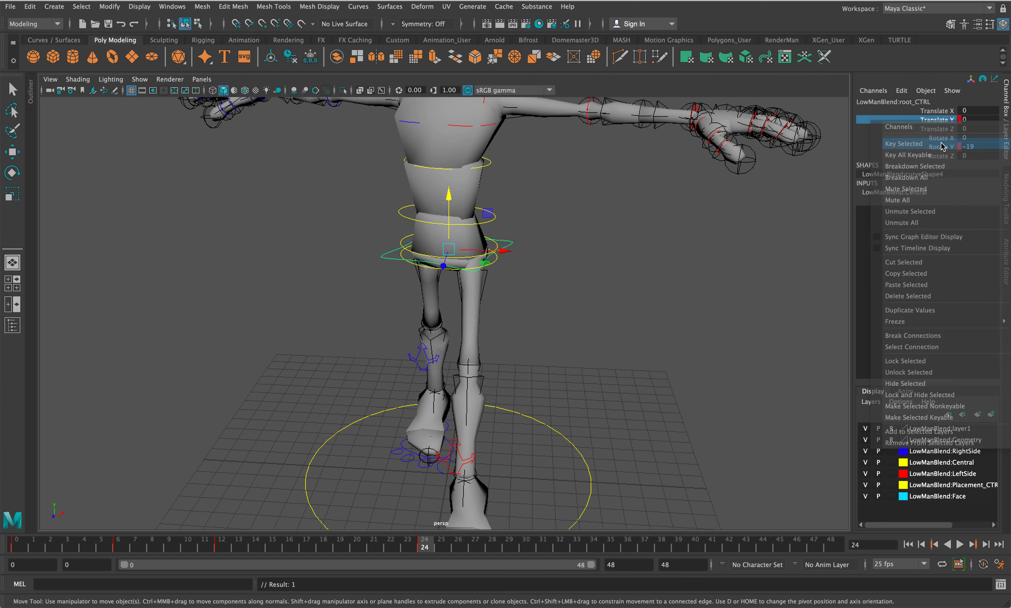
# Scrub past frame 24 and play the walk from the side to examine the hips' vertical motion.
pyautogui.moveTo(119, 547); pyautogui.dragTo(539, 585)
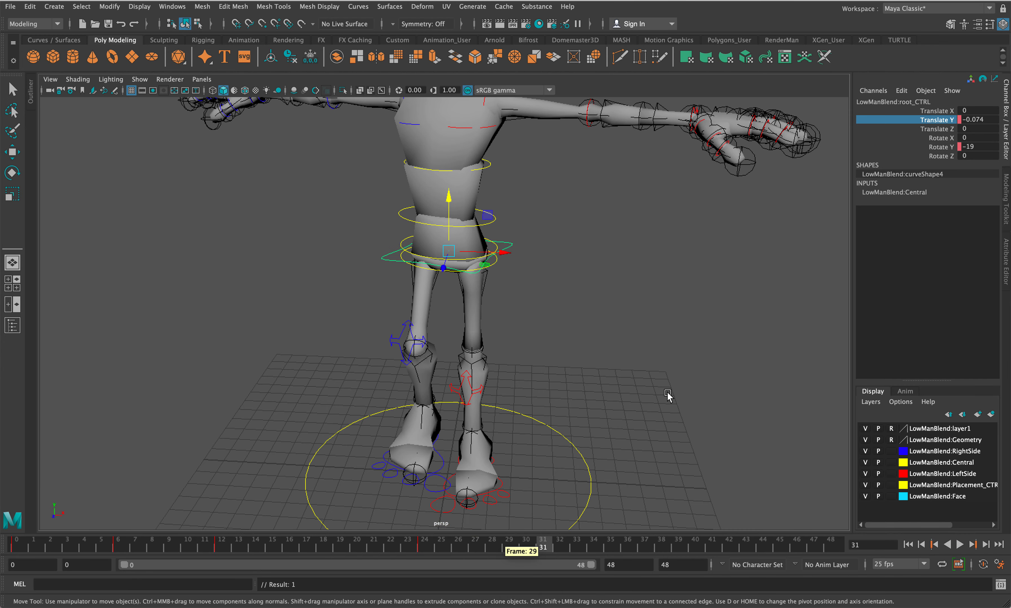
pyautogui.keyDown('alt'); pyautogui.moveTo(669, 396); pyautogui.dragTo(578, 368); pyautogui.keyUp('alt')
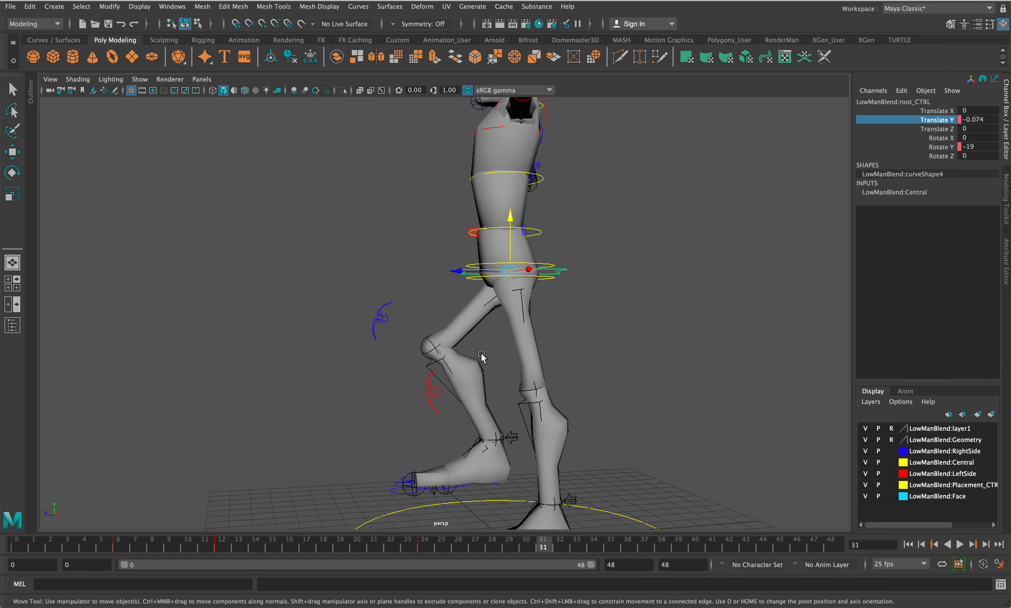
pyautogui.keyDown('alt'); pyautogui.moveTo(481, 354); pyautogui.dragTo(302, 429); pyautogui.keyUp('alt')
pyautogui.hotkey('alt', 'v')
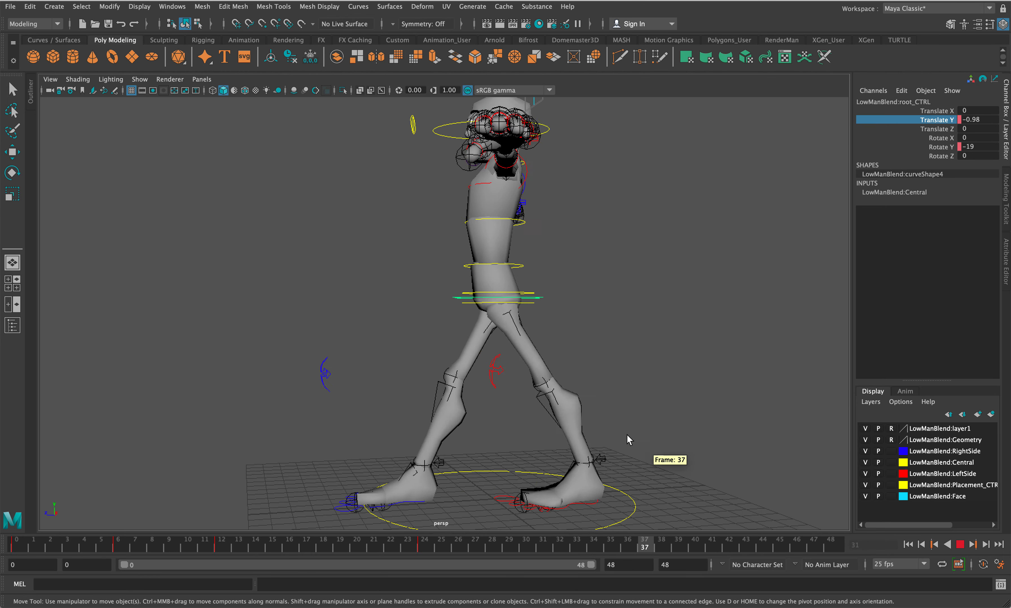
pyautogui.press('Escape')
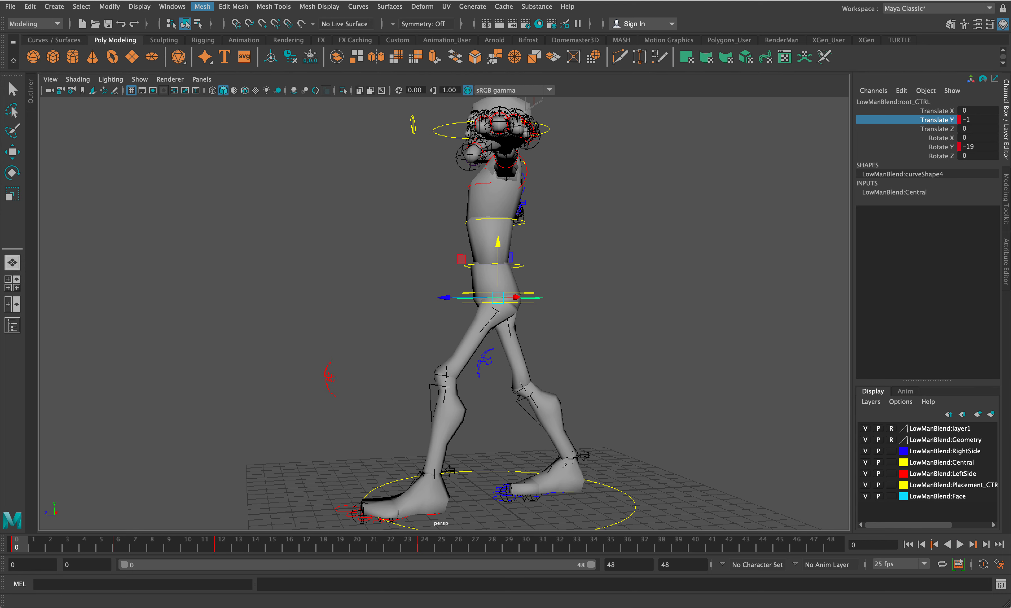
# Open the Graph Editor for root_CTRL, isolate the Translate Y curve and select its key at frame 6.
pyautogui.click(175, 6)
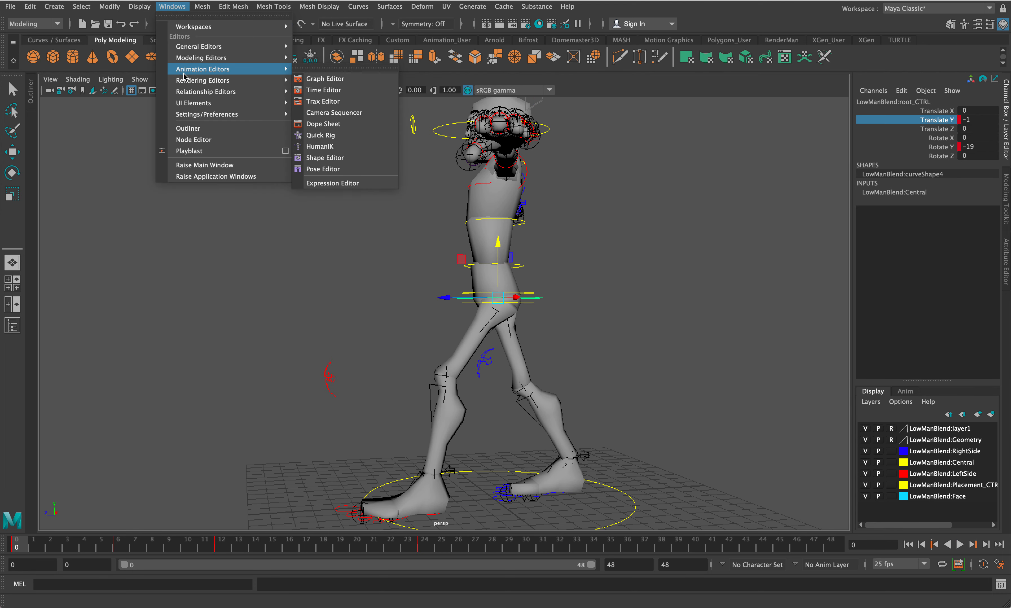
pyautogui.moveTo(229, 82)
pyautogui.moveTo(262, 69)
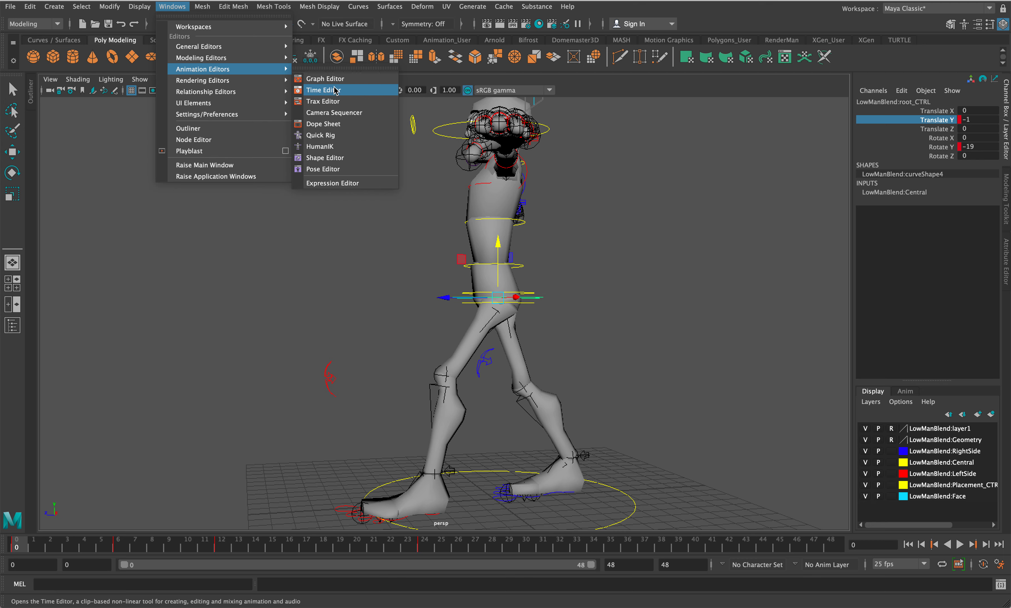
pyautogui.click(326, 78)
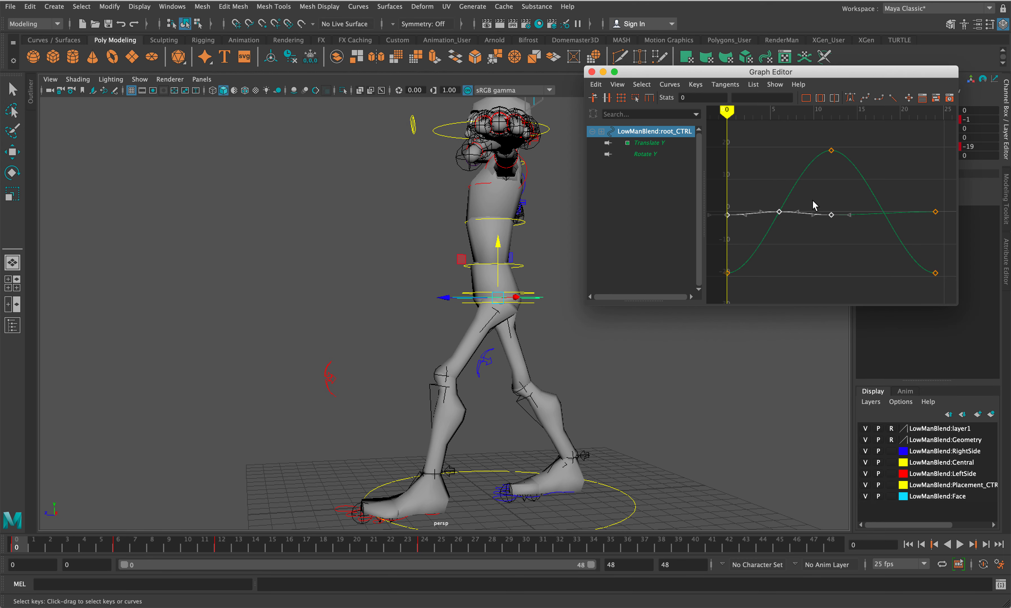
pyautogui.scroll(-3, 813, 201)
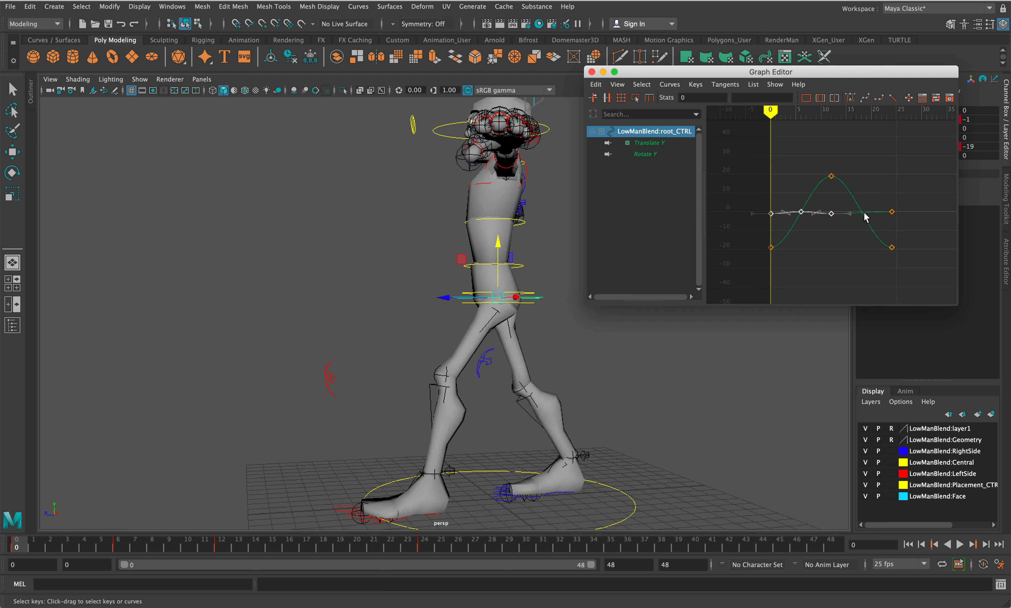
pyautogui.click(803, 212)
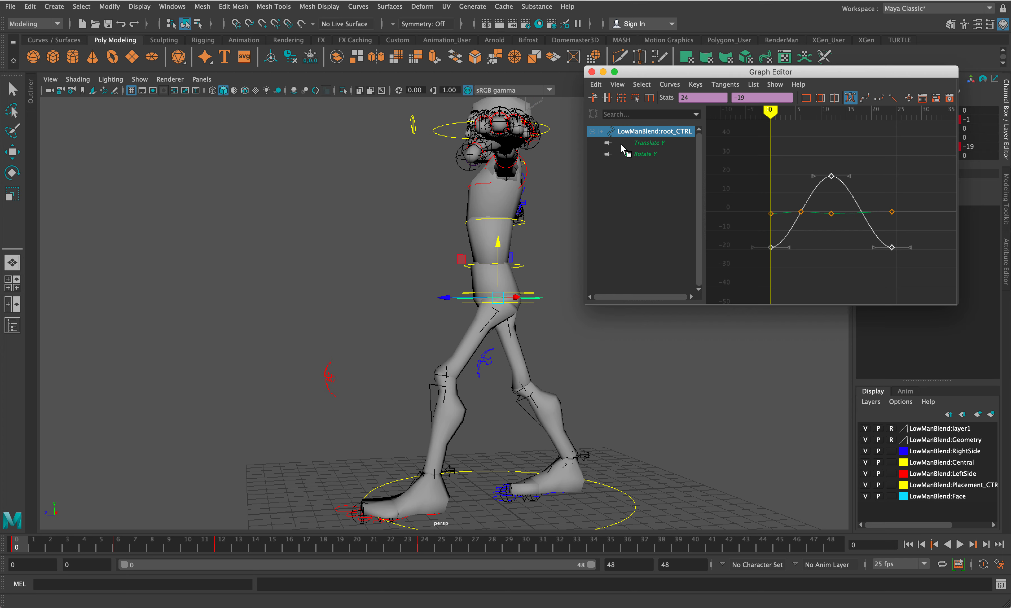
pyautogui.click(659, 146)
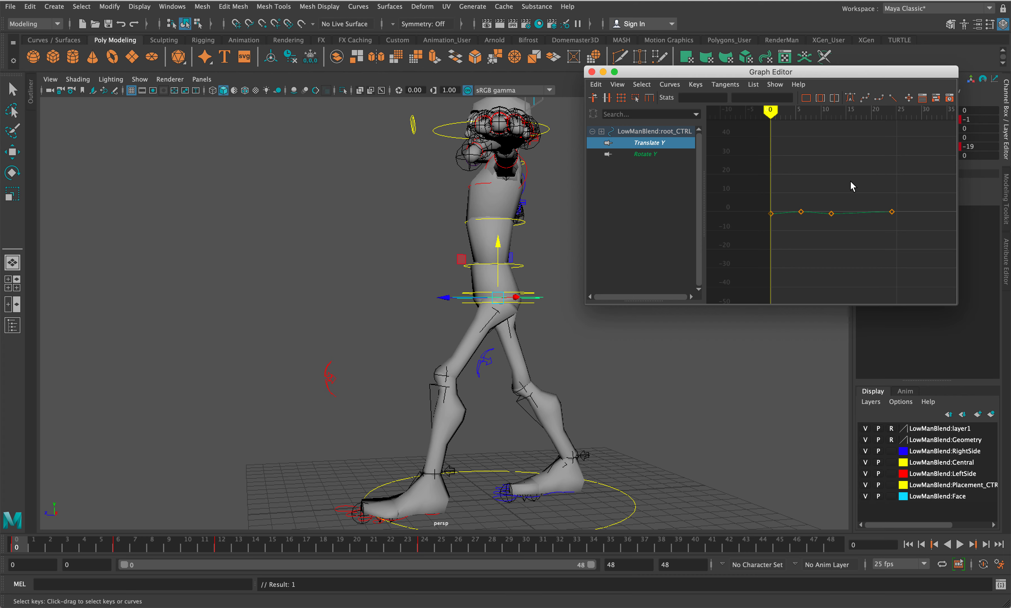
pyautogui.click(801, 212)
pyautogui.moveTo(895, 75); pyautogui.dragTo(765, 63)
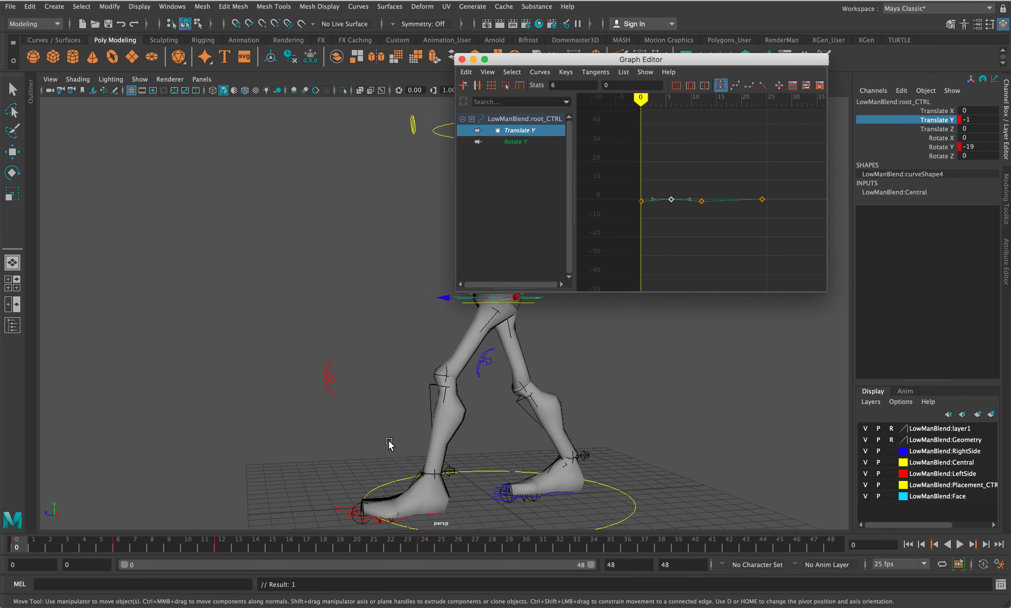
# At frame 18, set root_CTRL's Translate Y to 0 and key only that channel.
pyautogui.click(323, 544)
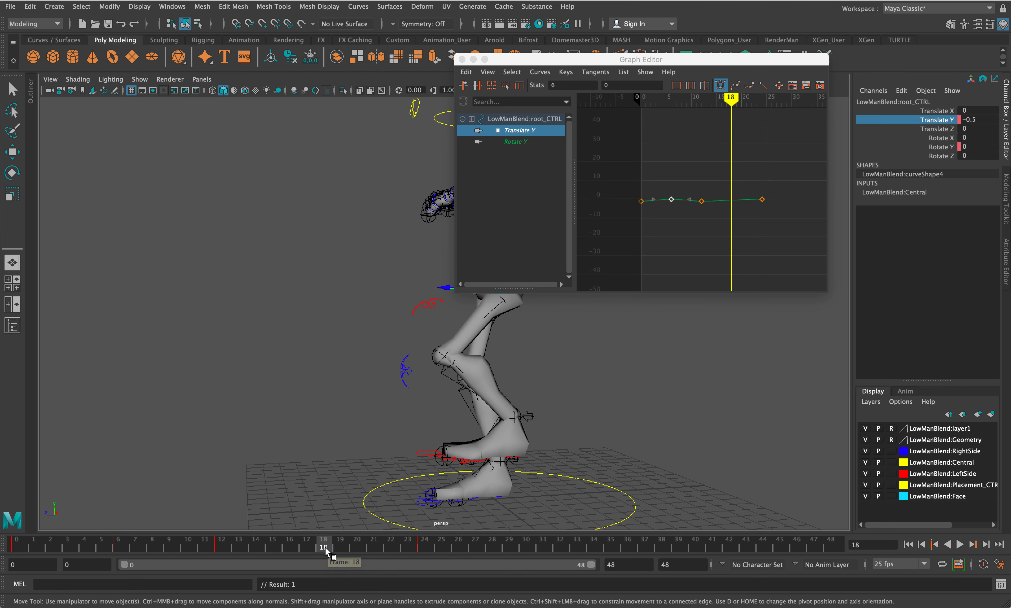
pyautogui.doubleClick(993, 120)
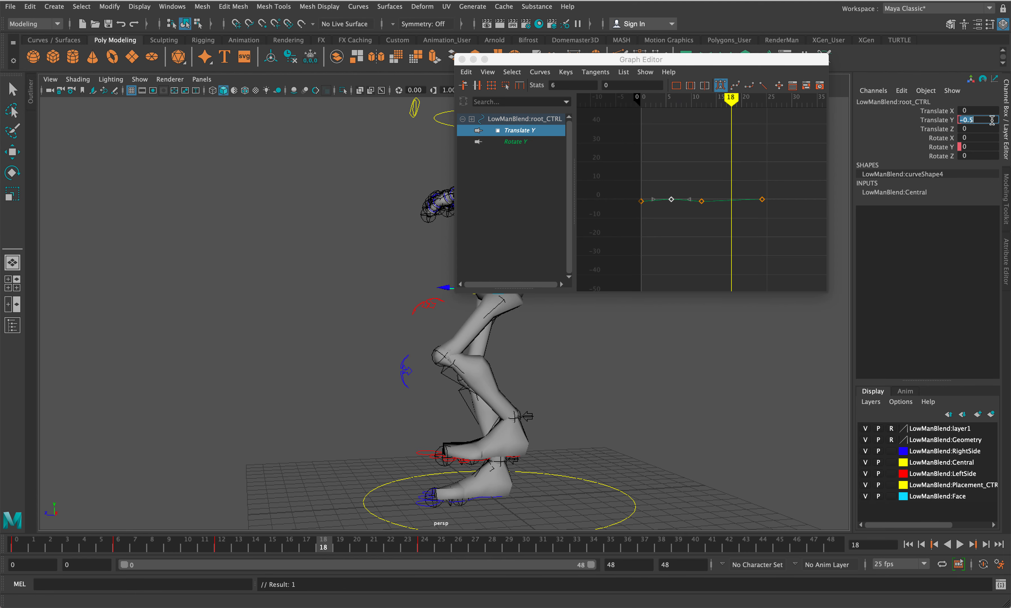
pyautogui.write('0')
pyautogui.press('Return')
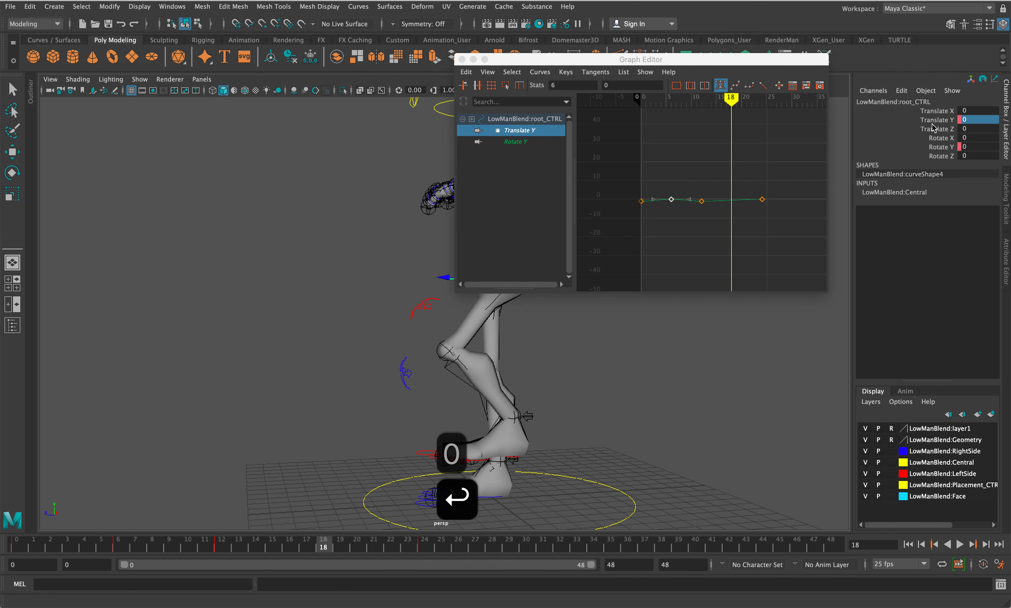
pyautogui.rightClick(933, 125)
pyautogui.click(934, 128)
pyautogui.click(941, 119)
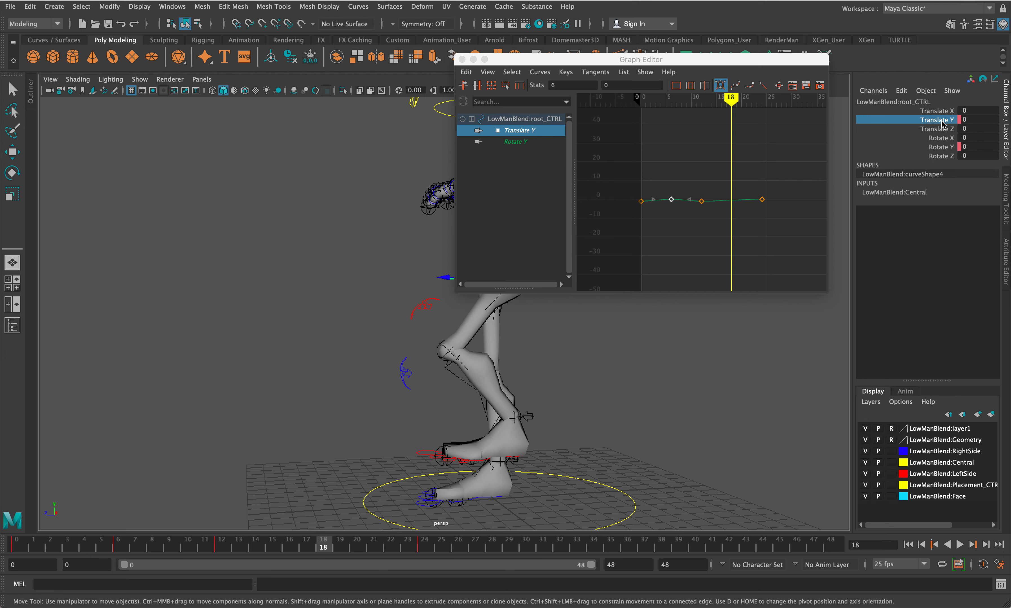
pyautogui.rightClick(944, 123)
pyautogui.click(944, 144)
# Key root_CTRL's Rotate Y at 0 on frame 18.
pyautogui.click(952, 147)
pyautogui.rightClick(953, 147)
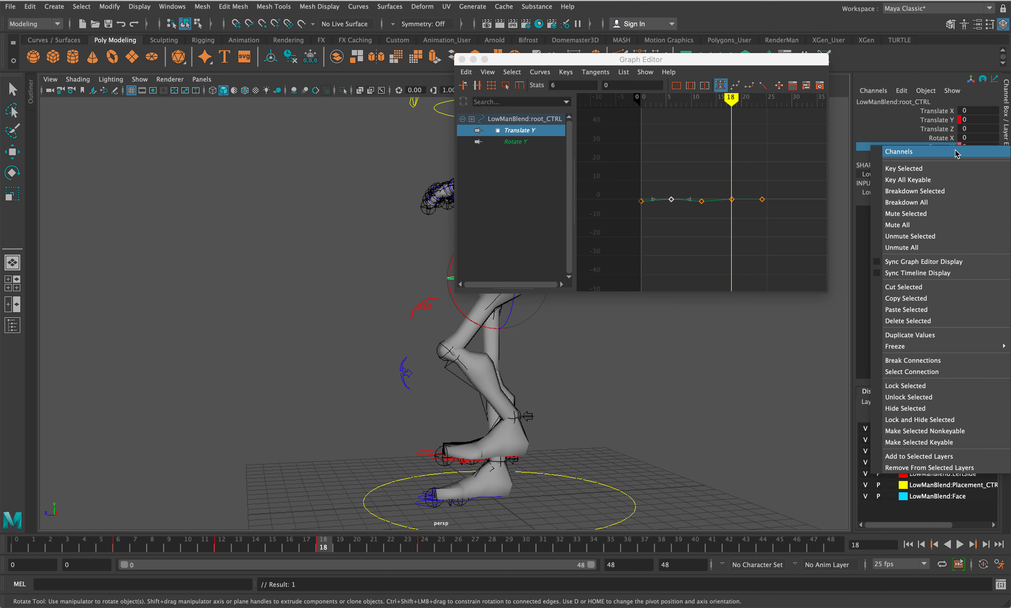
pyautogui.click(964, 169)
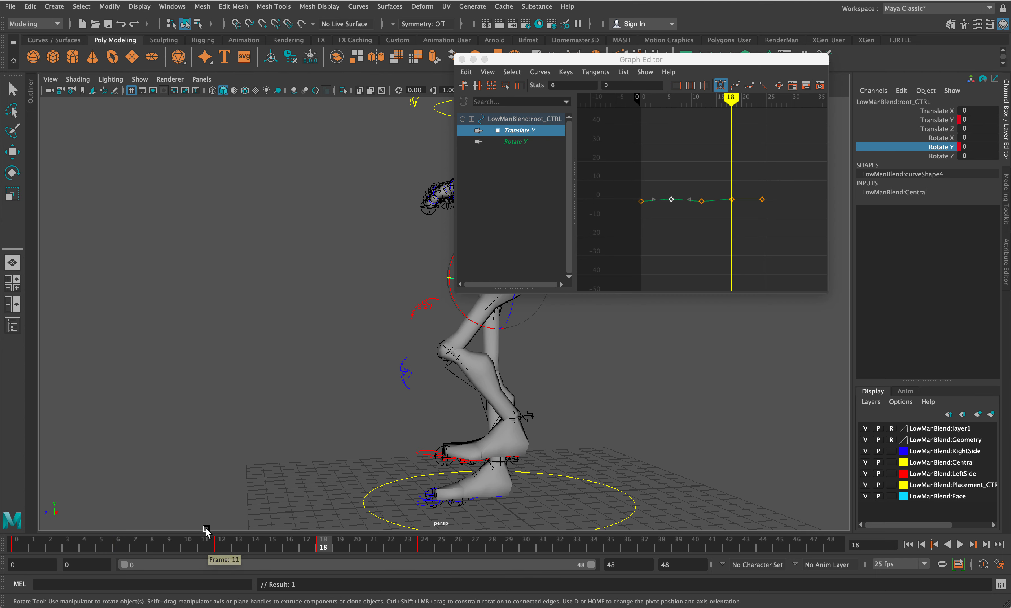
# Take root_CTRL's Translate Y of -1 from frame 12 and key it on frame 24.
pyautogui.click(226, 542)
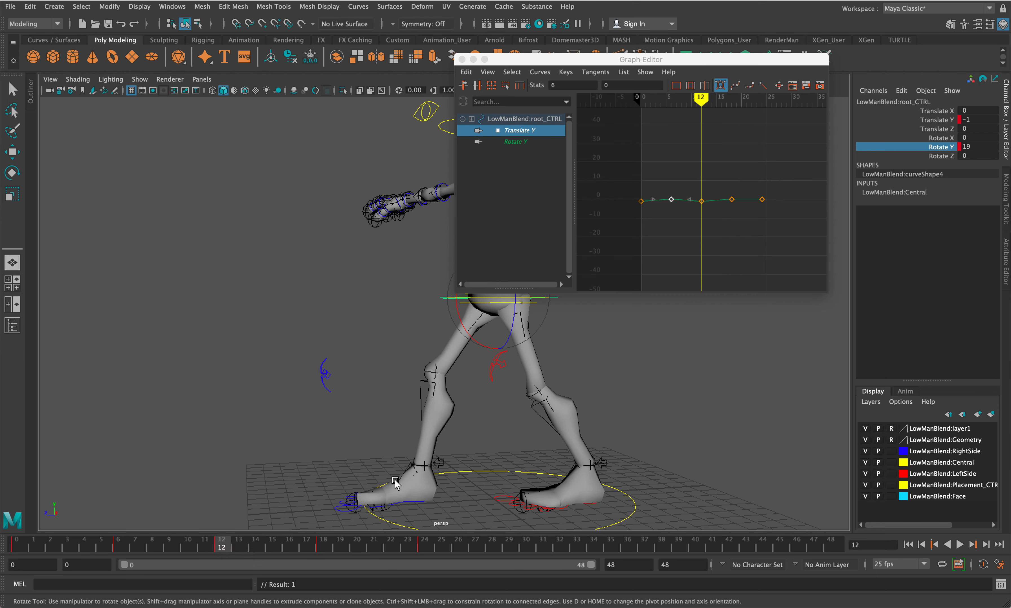
pyautogui.click(938, 120)
pyautogui.scroll(-5, 702, 199)
# Set the post infinity of root_CTRL's Rotate Y curve to Cycle, check the Translate Y curve and close the Graph Editor.
pyautogui.click(540, 72)
pyautogui.click(441, 544)
pyautogui.click(516, 141)
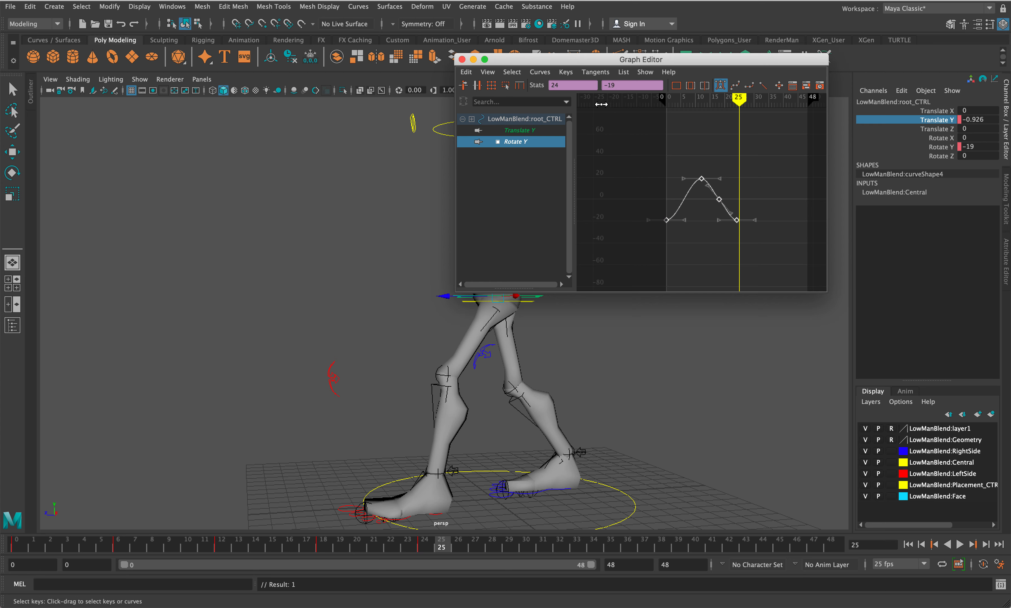
pyautogui.click(540, 72)
pyautogui.moveTo(595, 103)
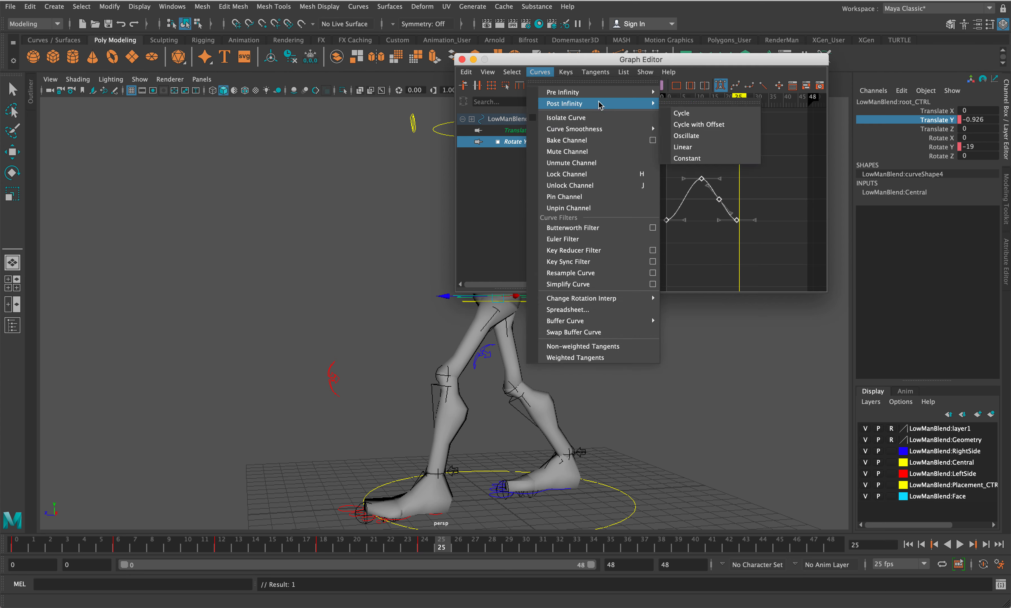
pyautogui.click(675, 113)
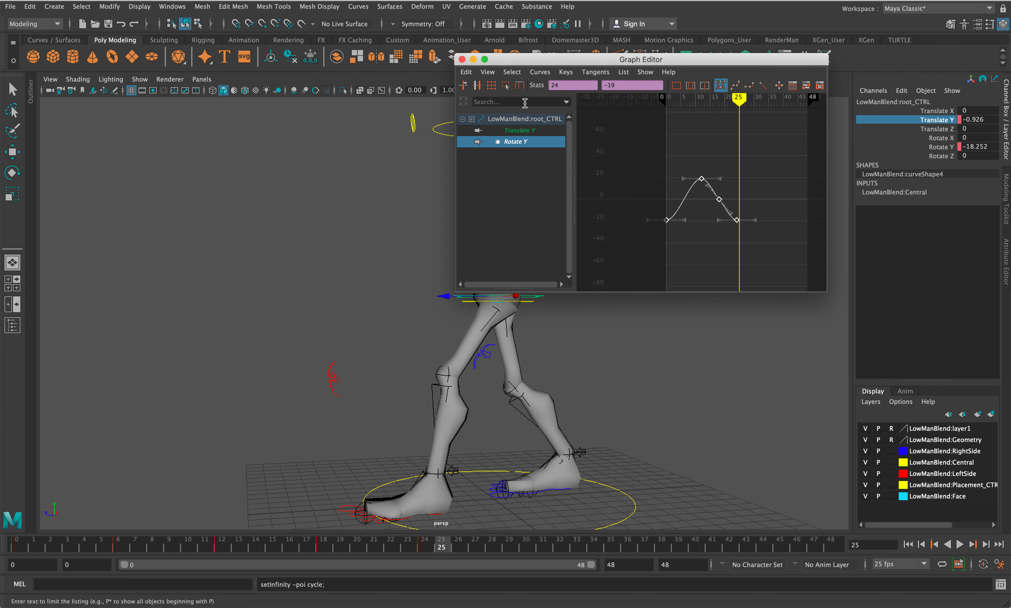
pyautogui.click(521, 130)
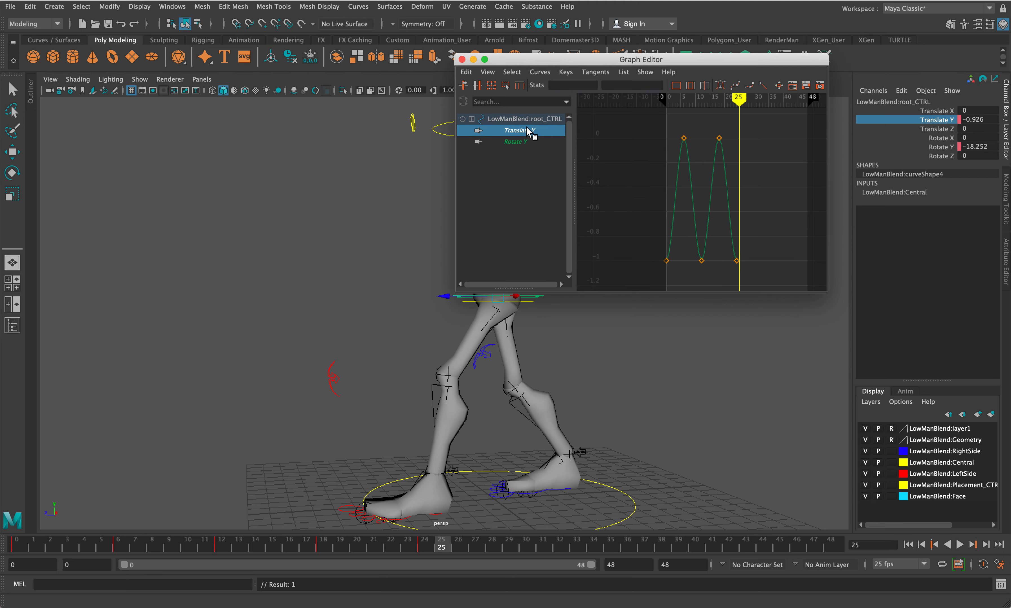
pyautogui.click(461, 60)
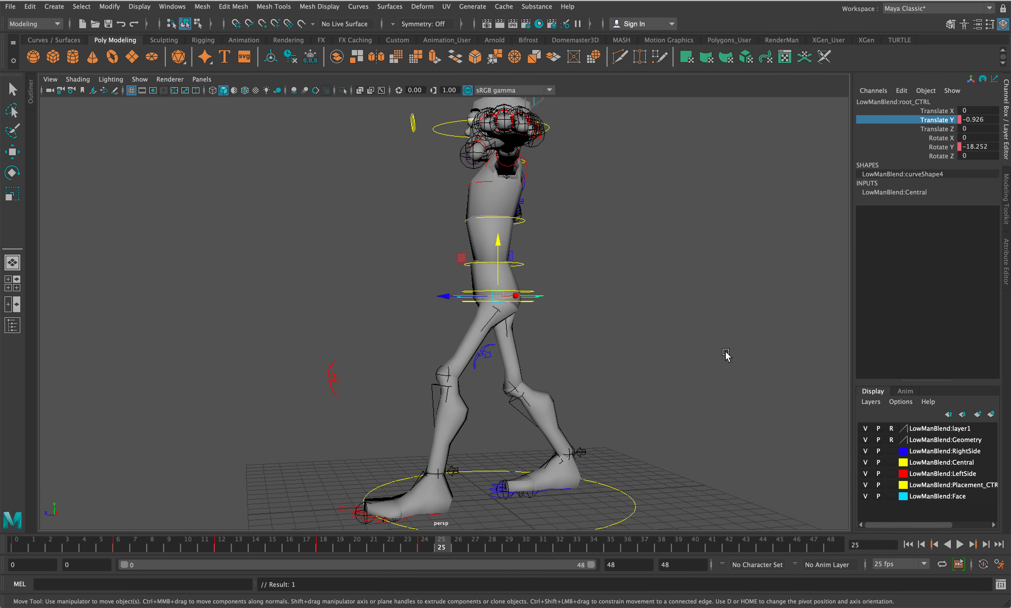
# Play back the cycled walk and return to frame 0.
pyautogui.click(960, 545)
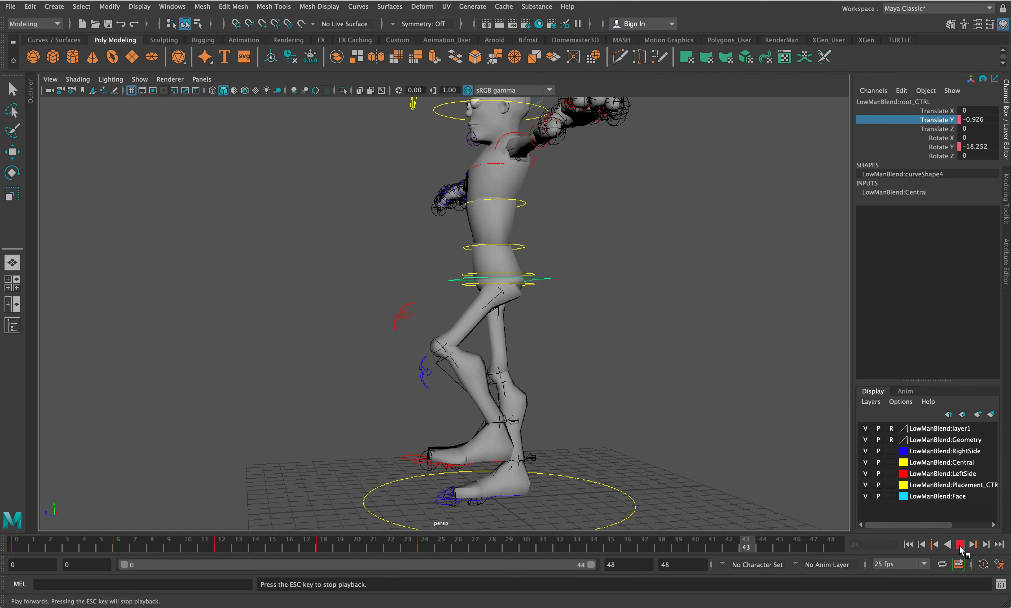
pyautogui.click(961, 544)
pyautogui.click(908, 544)
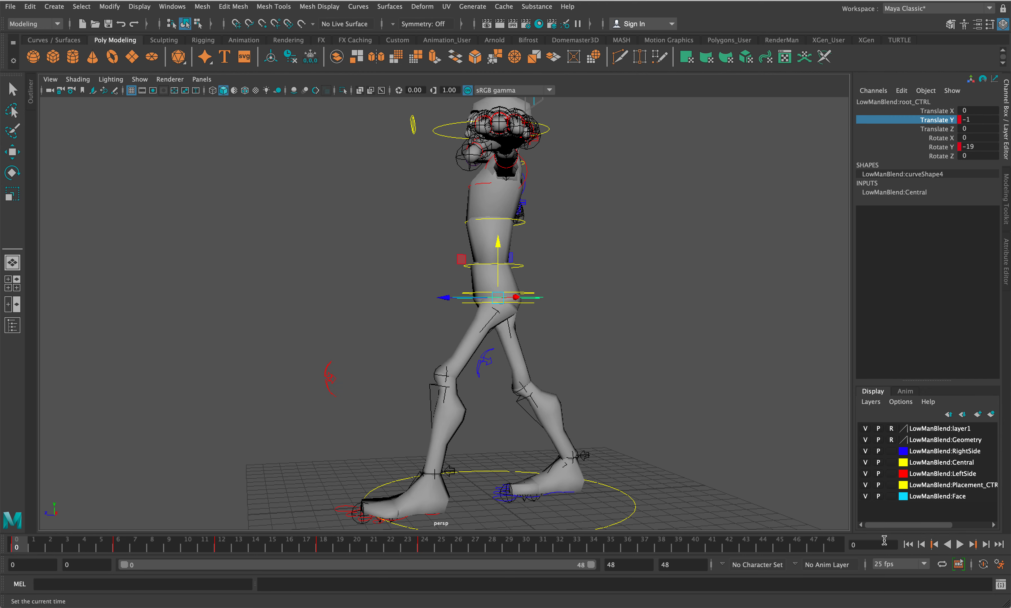
# At frame 0, rotate Left_ArmFk_CTRL around X to about 81 degrees so the left arm hangs beside the body.
pyautogui.keyDown('alt'); pyautogui.moveTo(558, 190); pyautogui.dragTo(615, 208); pyautogui.keyUp('alt')
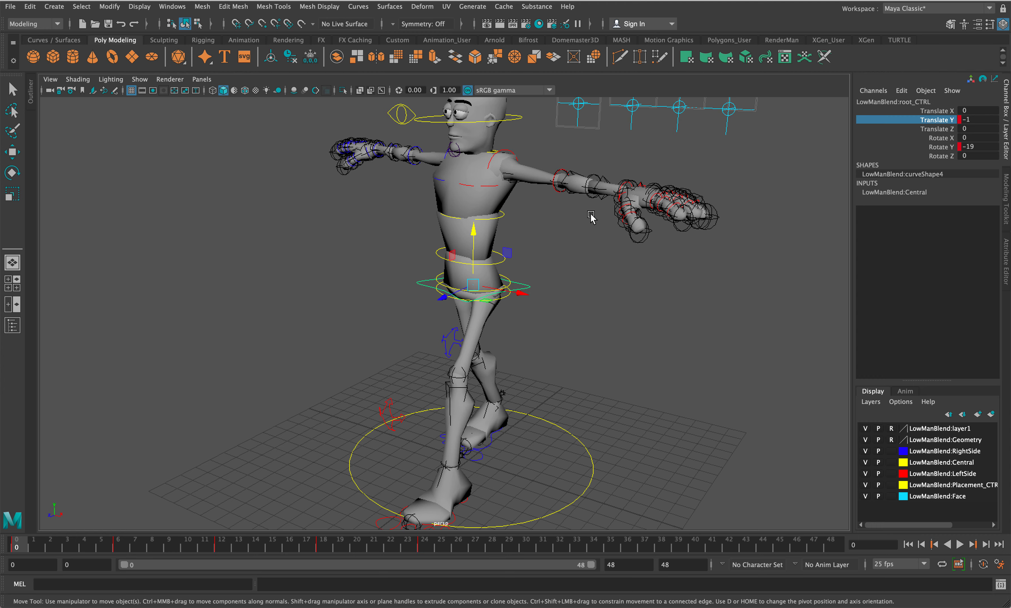
pyautogui.keyDown('alt'); pyautogui.moveTo(520, 306); pyautogui.dragTo(528, 208); pyautogui.keyUp('alt')
pyautogui.click(496, 150)
pyautogui.press('e')
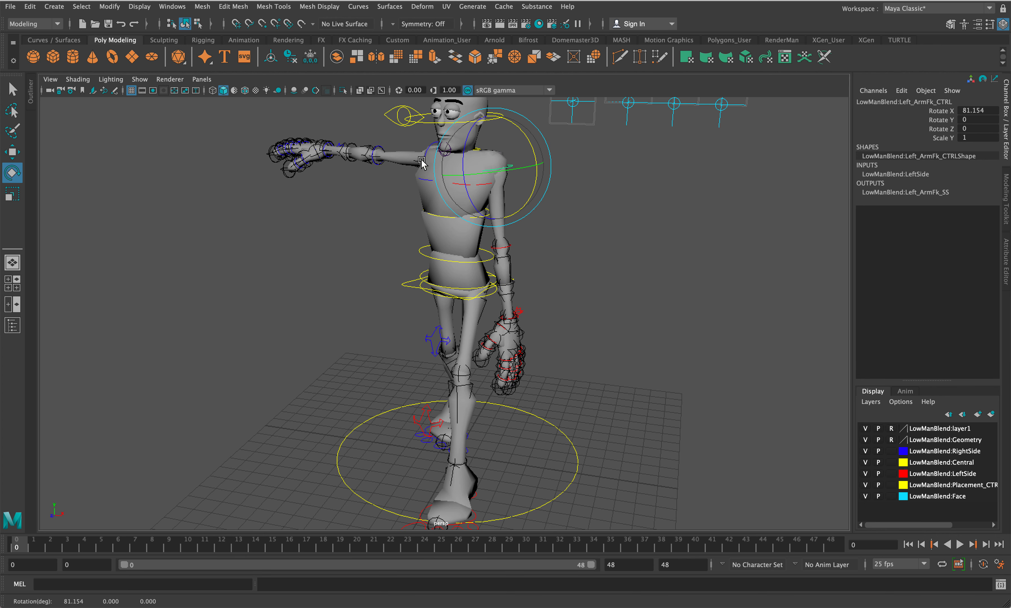
# At frame 0, rotate Right_ArmFk_CTRL around X to about 69 degrees so the right arm hangs beside the body.
pyautogui.click(421, 164)
pyautogui.moveTo(468, 142); pyautogui.dragTo(442, 108)
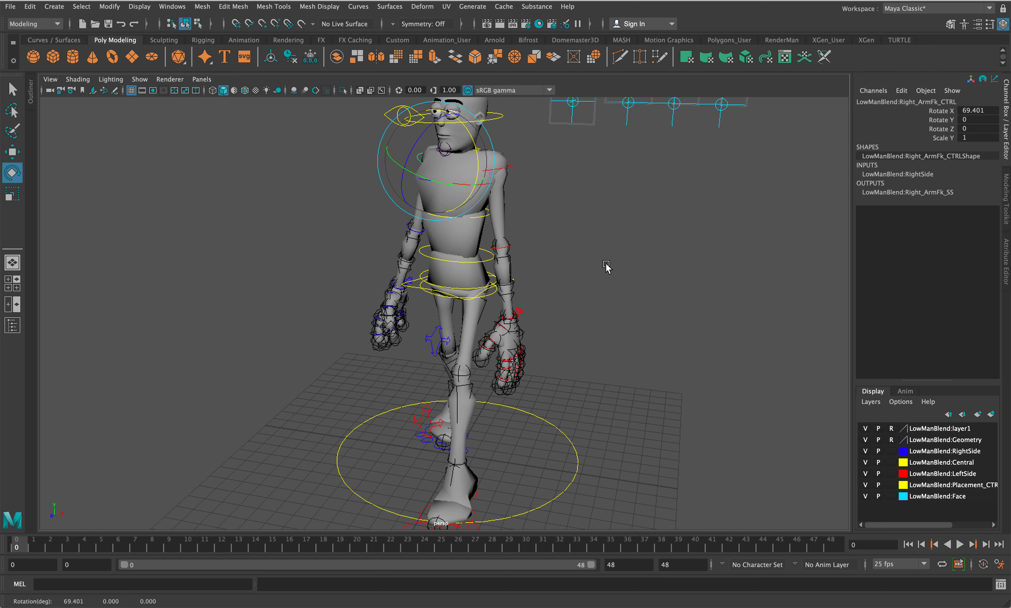
# Swing Left_ArmFk_CTRL backward to about 7.3 degrees in Rotate Y and key its Rotate X, Y and Z at frame 0.
pyautogui.keyDown('alt'); pyautogui.moveTo(623, 282); pyautogui.dragTo(523, 274); pyautogui.keyUp('alt')
pyautogui.click(620, 243)
pyautogui.click(522, 174)
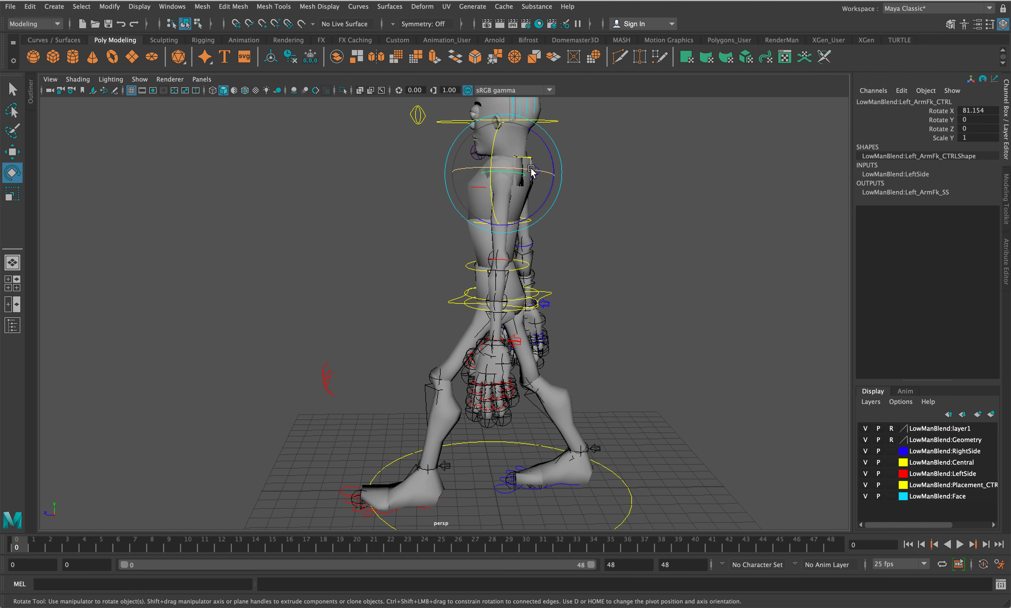
pyautogui.moveTo(532, 172)
pyautogui.mouseDown()
pyautogui.moveTo(550, 160)
pyautogui.moveTo(534, 152)
pyautogui.mouseUp()
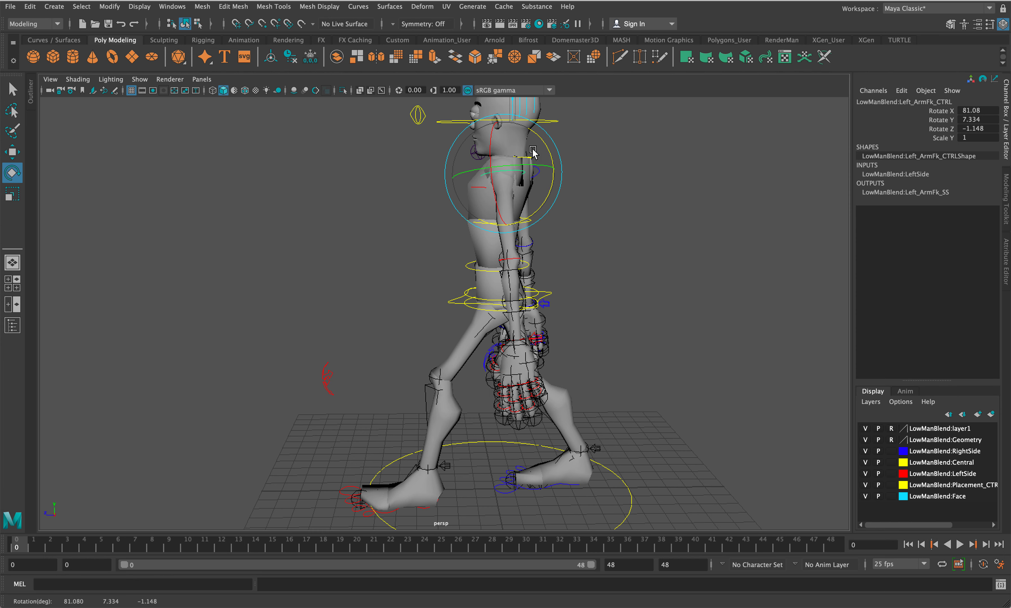
pyautogui.moveTo(954, 115); pyautogui.dragTo(954, 131)
pyautogui.rightClick(937, 122)
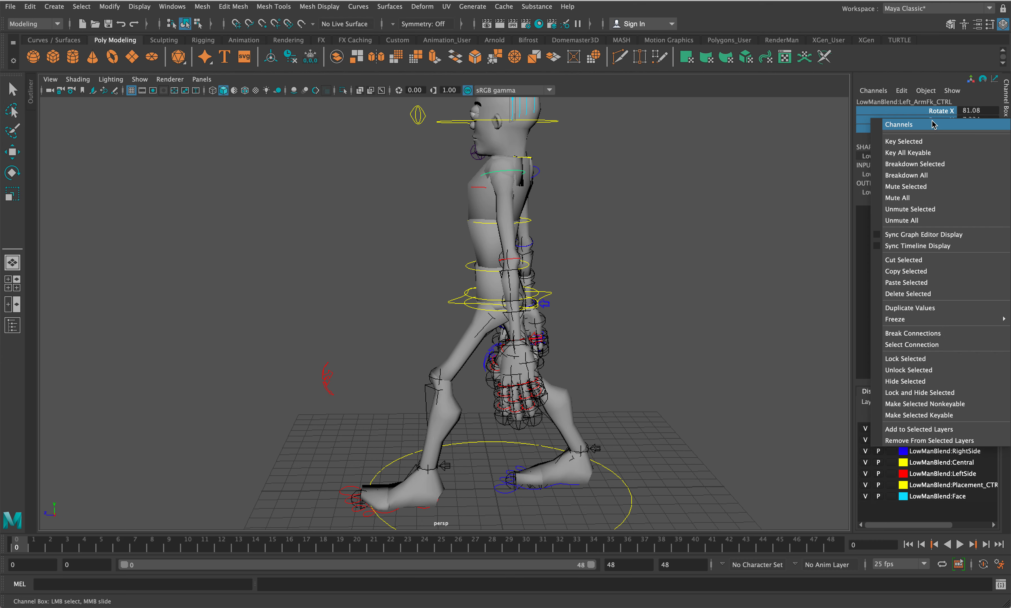
pyautogui.click(935, 142)
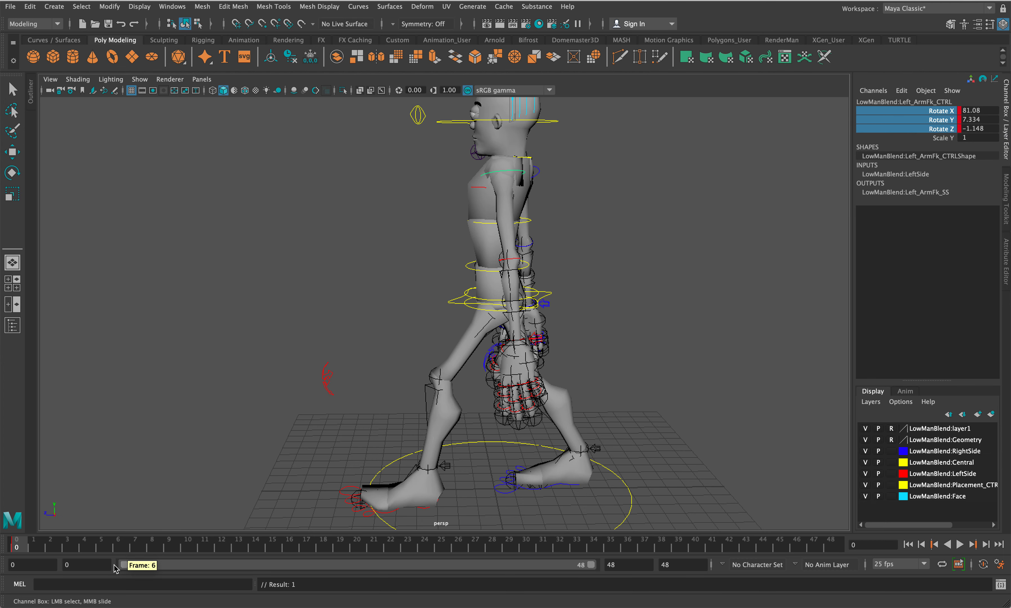
# Key the same Rotate X, Y and Z values of Left_ArmFk_CTRL at frame 24.
pyautogui.click(224, 545)
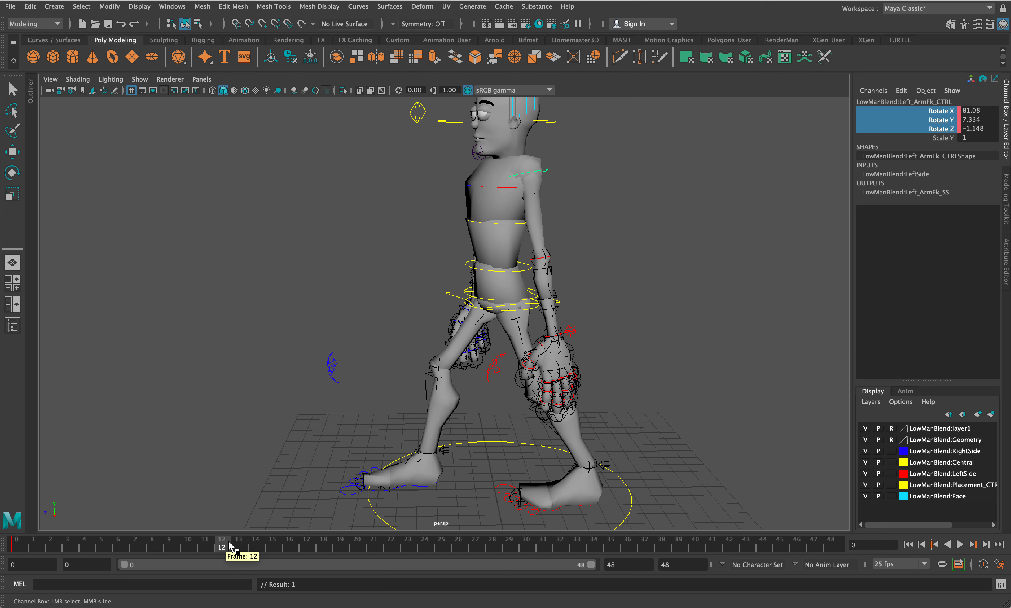
pyautogui.moveTo(231, 546); pyautogui.dragTo(424, 563)
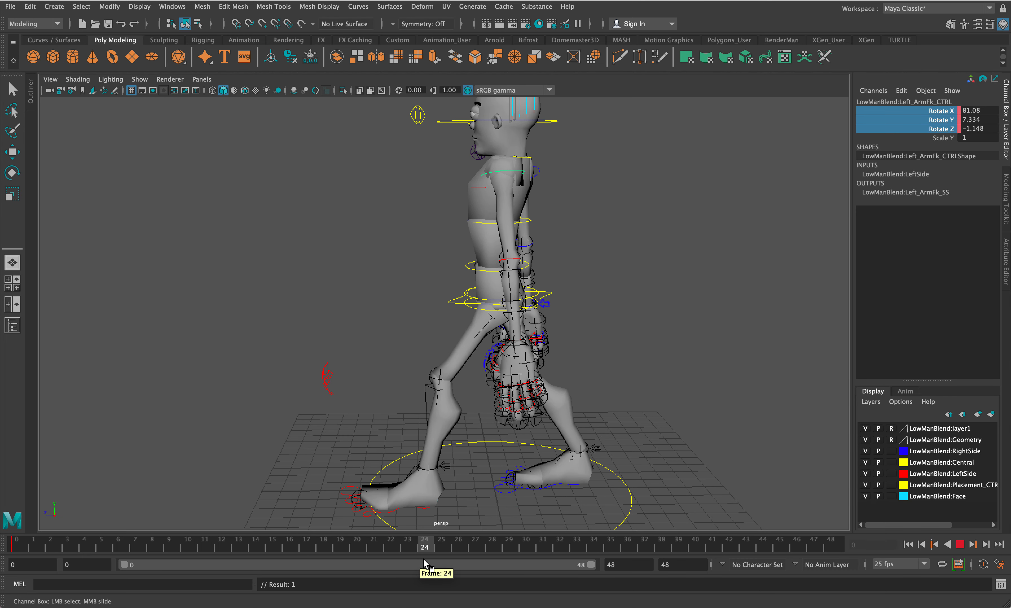
pyautogui.rightClick(949, 125)
pyautogui.click(915, 142)
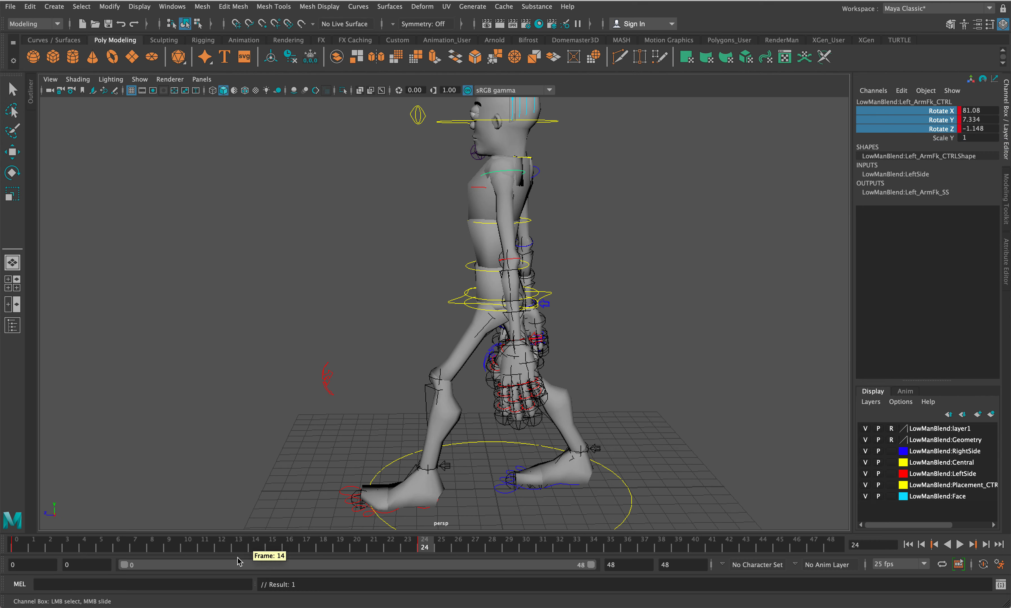
# At frame 12, swing Left_ArmFk_CTRL forward to about -11.2 degrees in Rotate Y and key its three rotation channels.
pyautogui.click(221, 547)
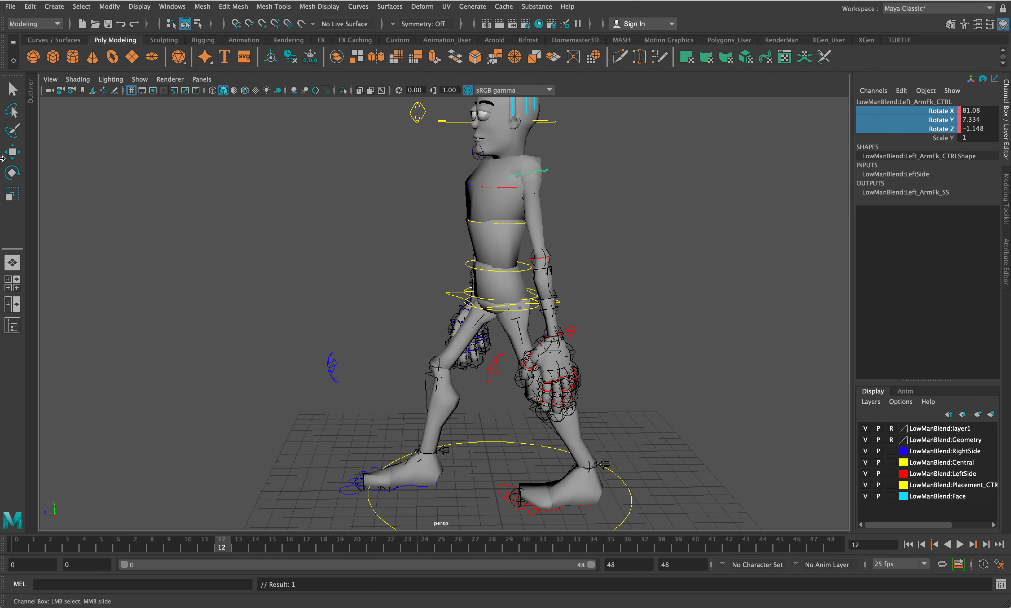
pyautogui.click(12, 172)
pyautogui.moveTo(533, 228); pyautogui.dragTo(503, 229)
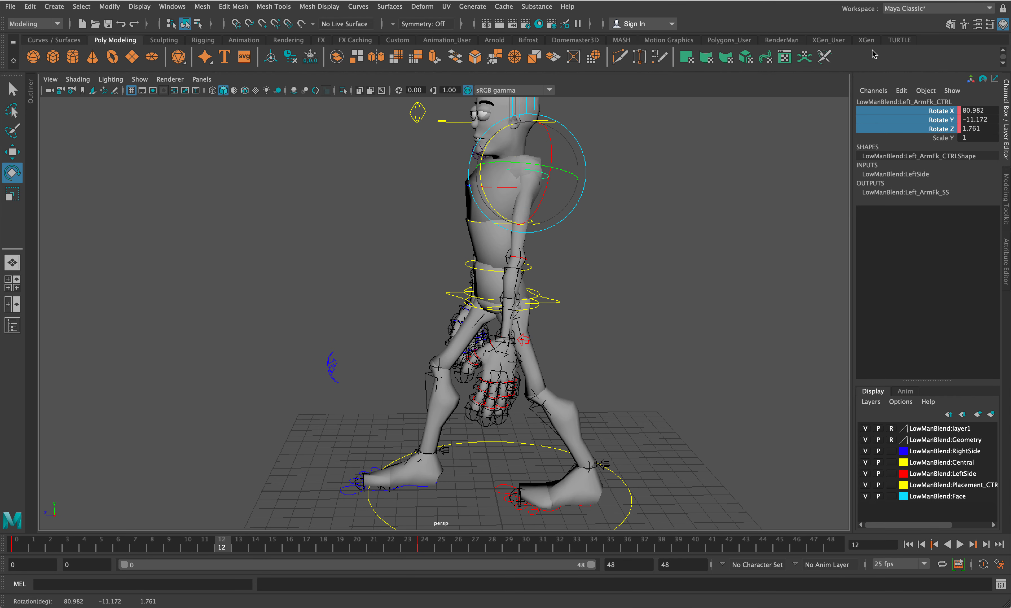
pyautogui.rightClick(952, 123)
pyautogui.click(942, 141)
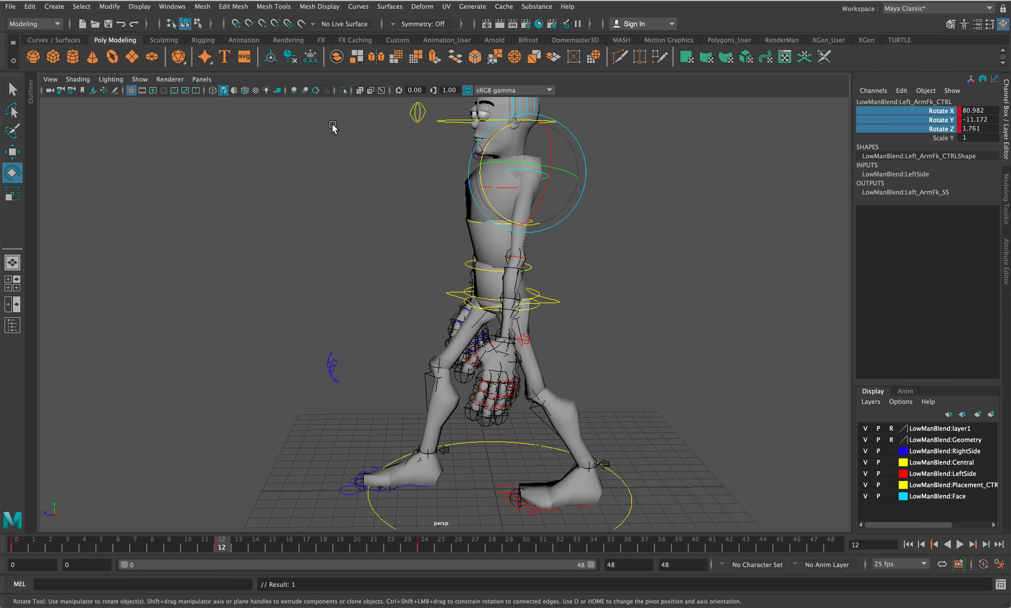
# In the Graph Editor, set the pre and post infinity of all Left_ArmFk_CTRL rotation curves to Cycle.
pyautogui.click(174, 6)
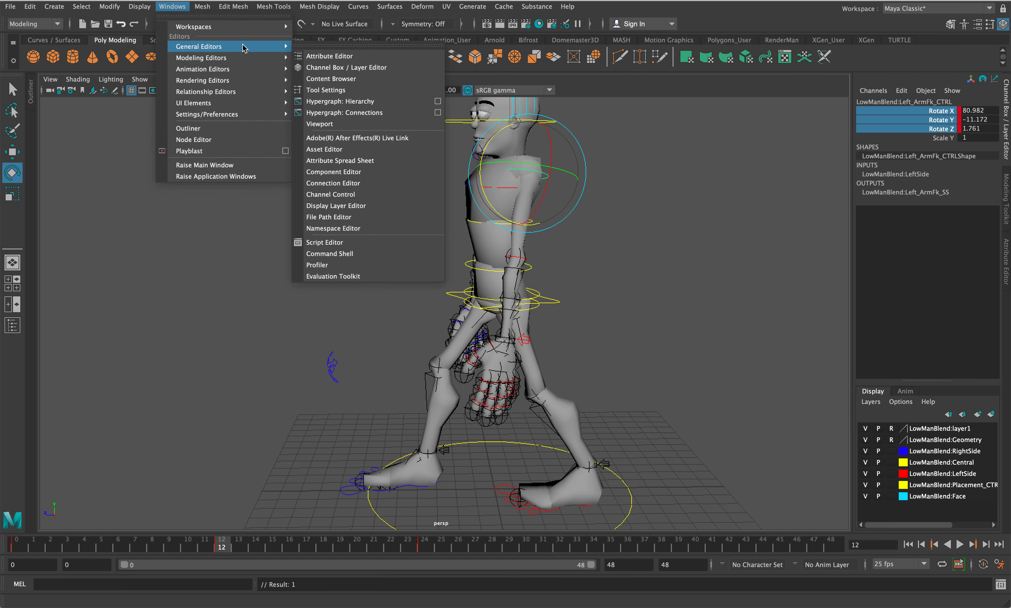
pyautogui.moveTo(262, 70)
pyautogui.click(324, 79)
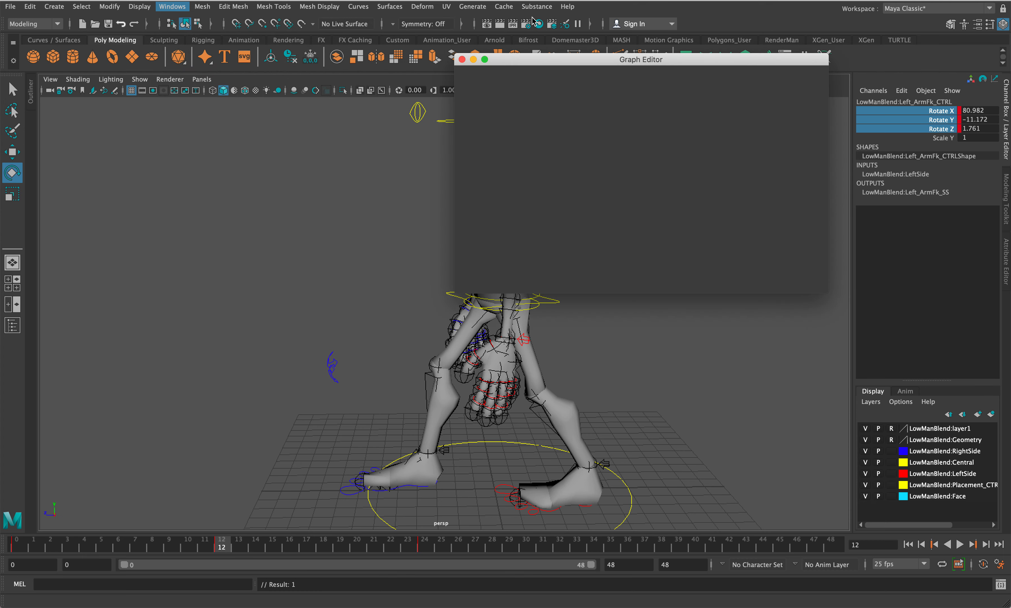
pyautogui.moveTo(577, 61); pyautogui.dragTo(154, 81)
pyautogui.press('a')
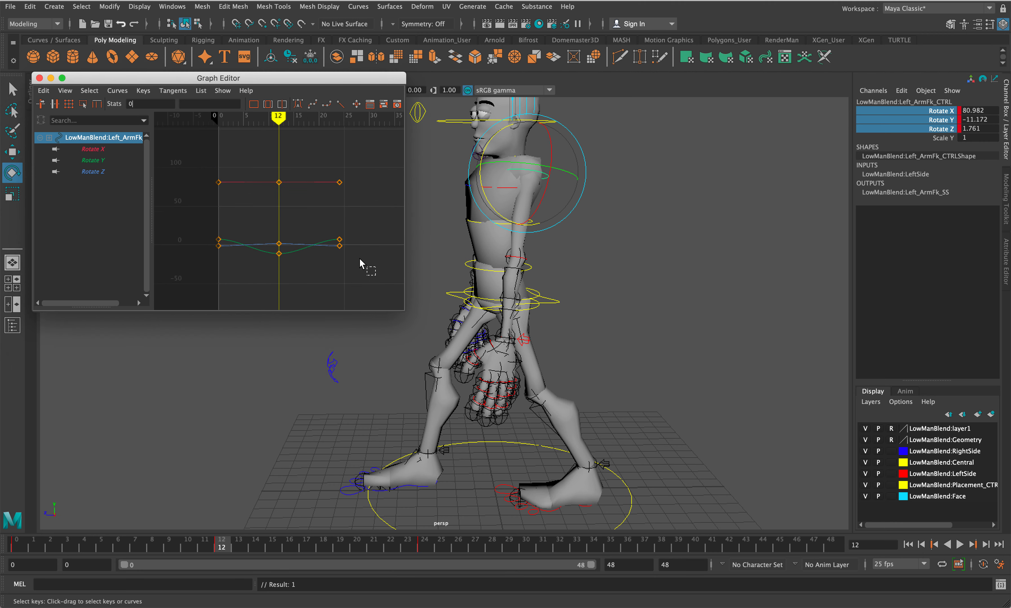
pyautogui.moveTo(360, 262); pyautogui.dragTo(199, 166)
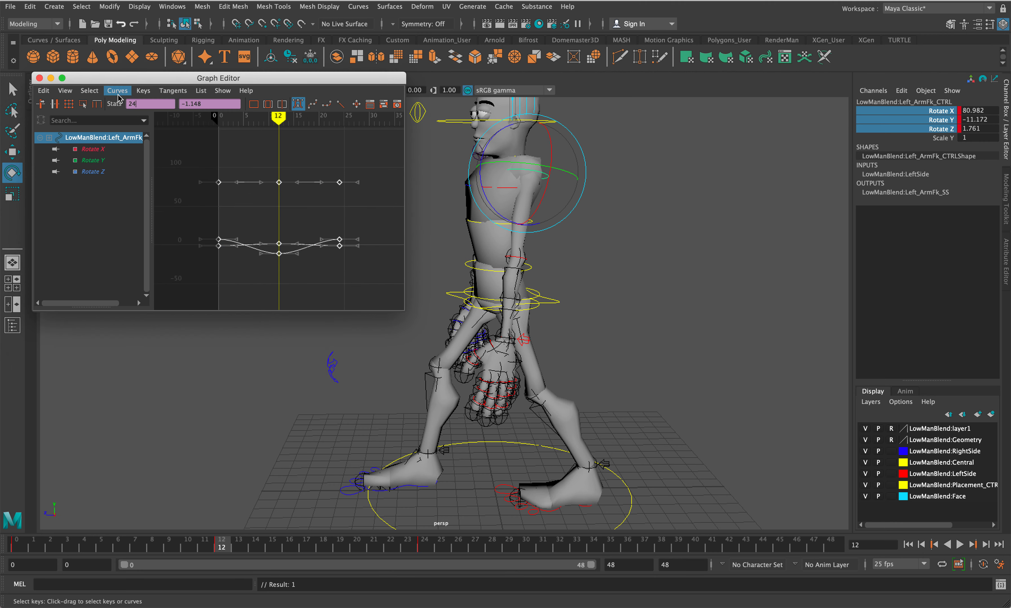
pyautogui.click(118, 90)
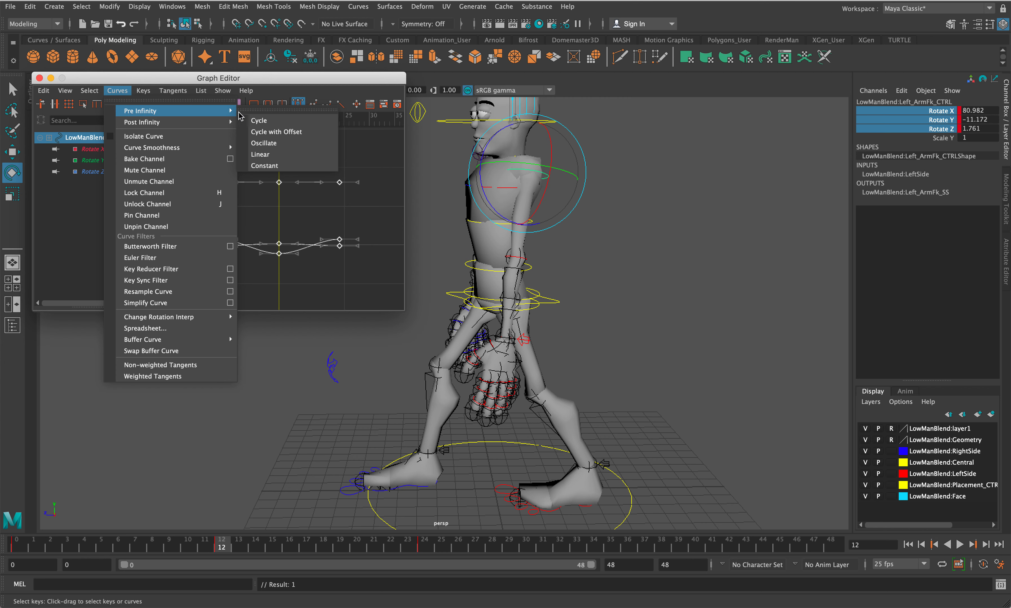
pyautogui.click(257, 115)
pyautogui.click(108, 91)
pyautogui.moveTo(197, 122)
pyautogui.click(254, 132)
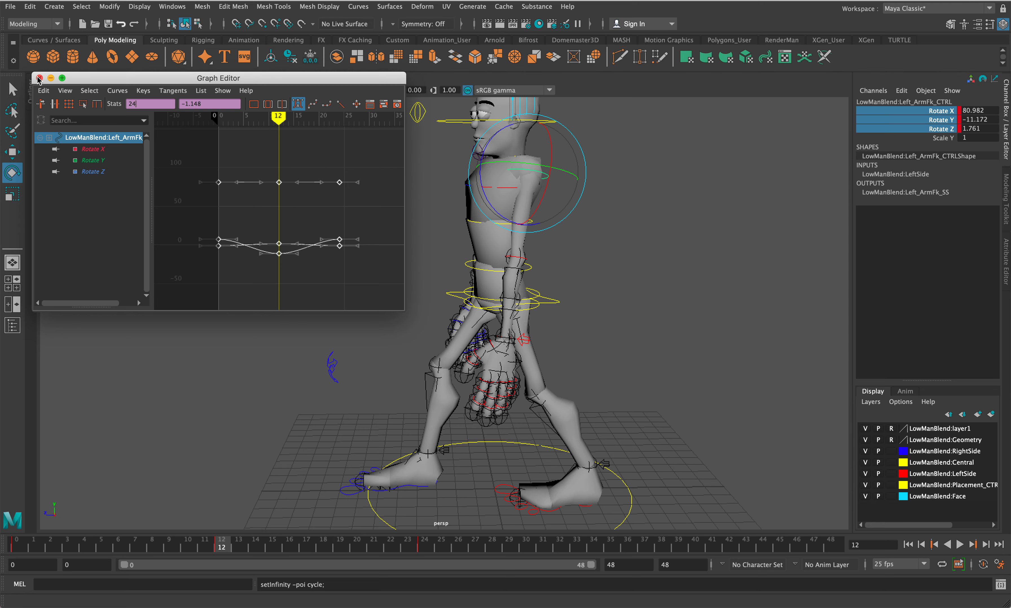
# Play back the walk from frame 0 to check the left arm swing, then stop playback.
pyautogui.keyDown('alt'); pyautogui.moveTo(631, 254); pyautogui.dragTo(653, 259); pyautogui.keyUp('alt')
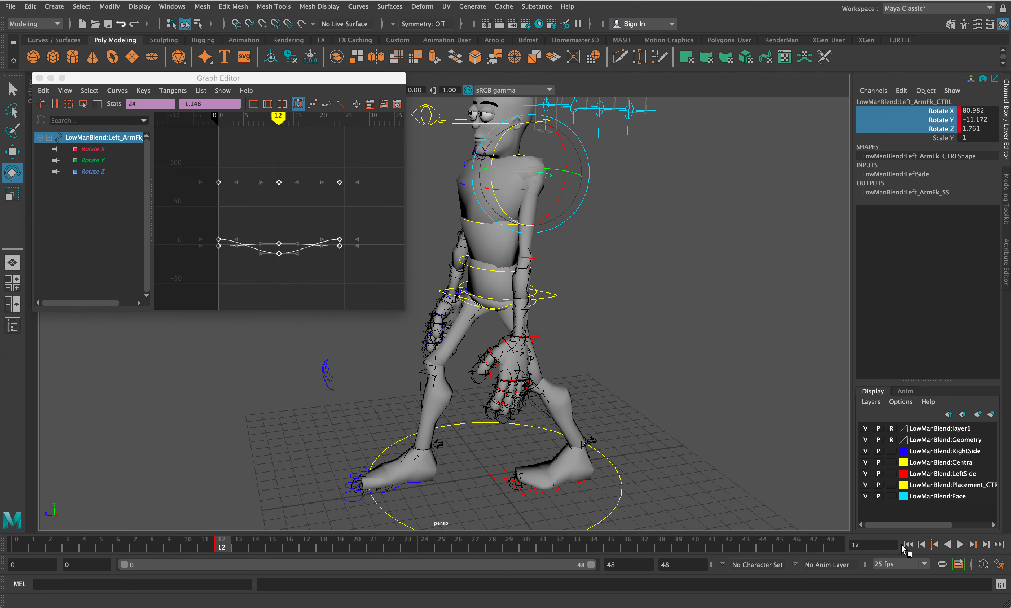
pyautogui.click(909, 544)
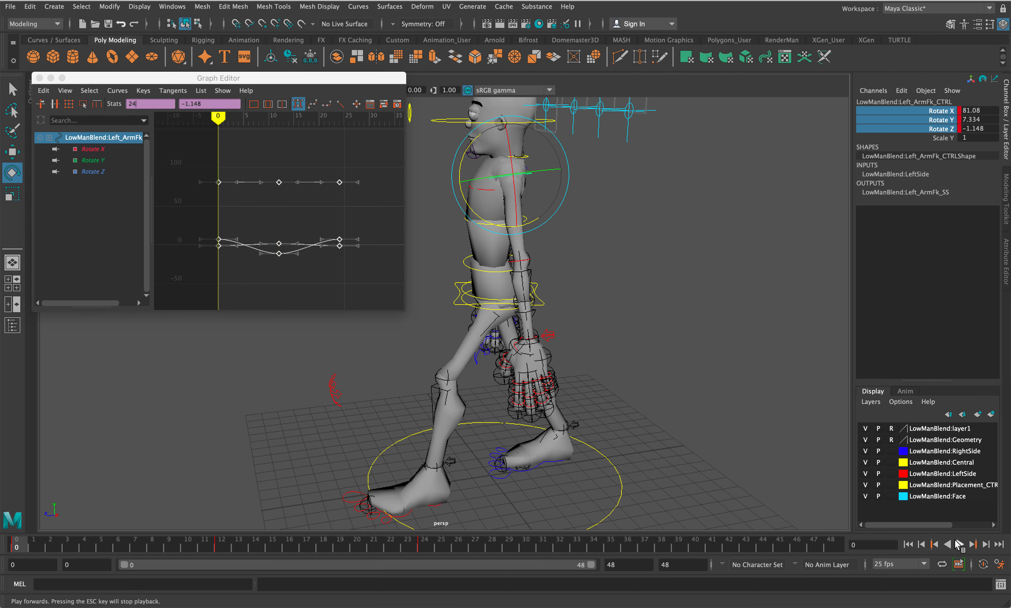
pyautogui.click(960, 544)
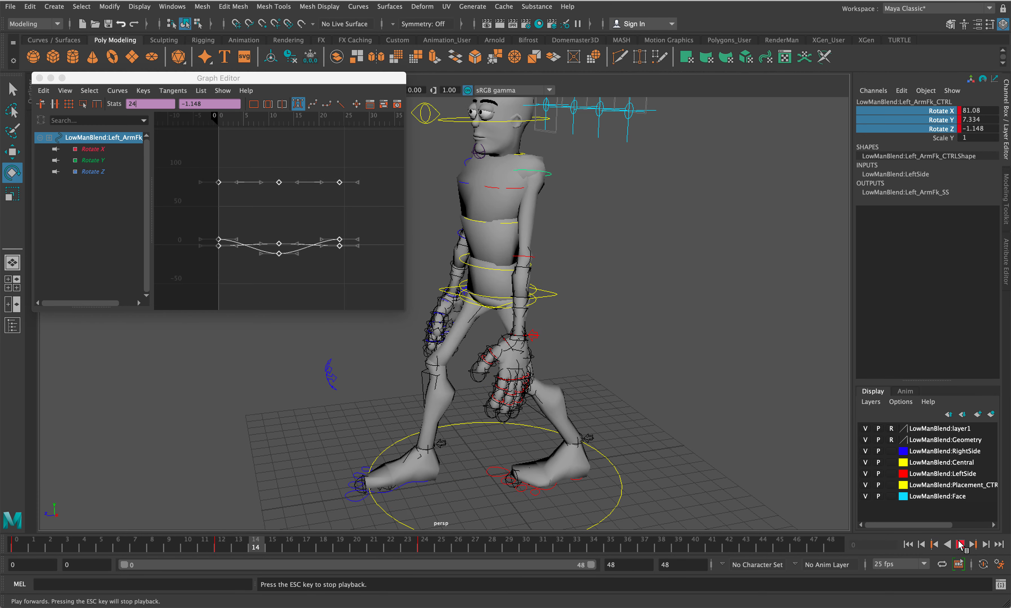
pyautogui.click(960, 544)
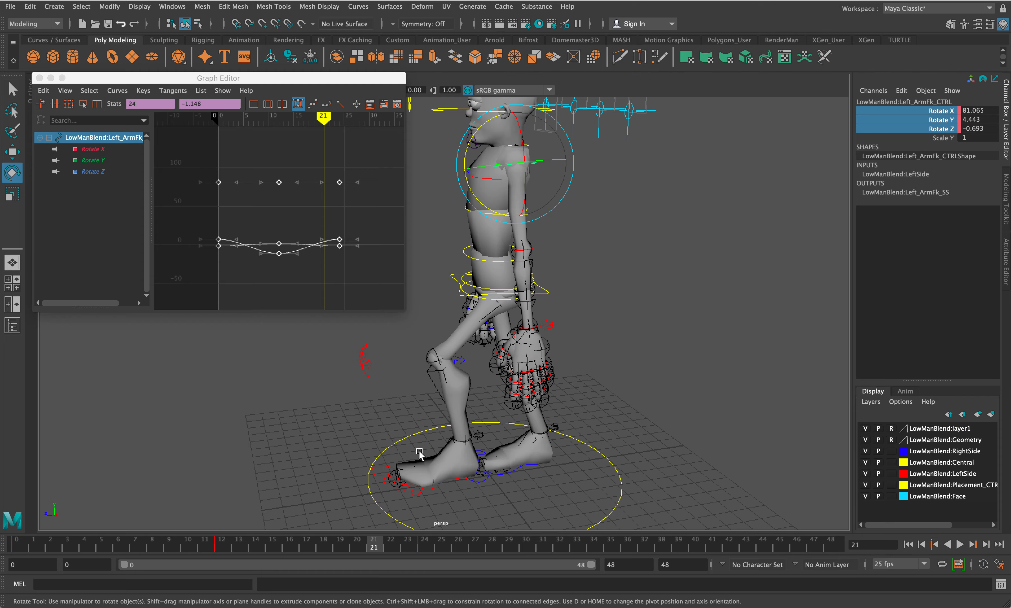
# Swing Right_ArmFk_CTRL forward to about -10.7 degrees in Rotate Y and key its Rotate X, Y and Z at frame 0.
pyautogui.keyDown('alt'); pyautogui.moveTo(364, 426); pyautogui.dragTo(663, 382); pyautogui.keyUp('alt')
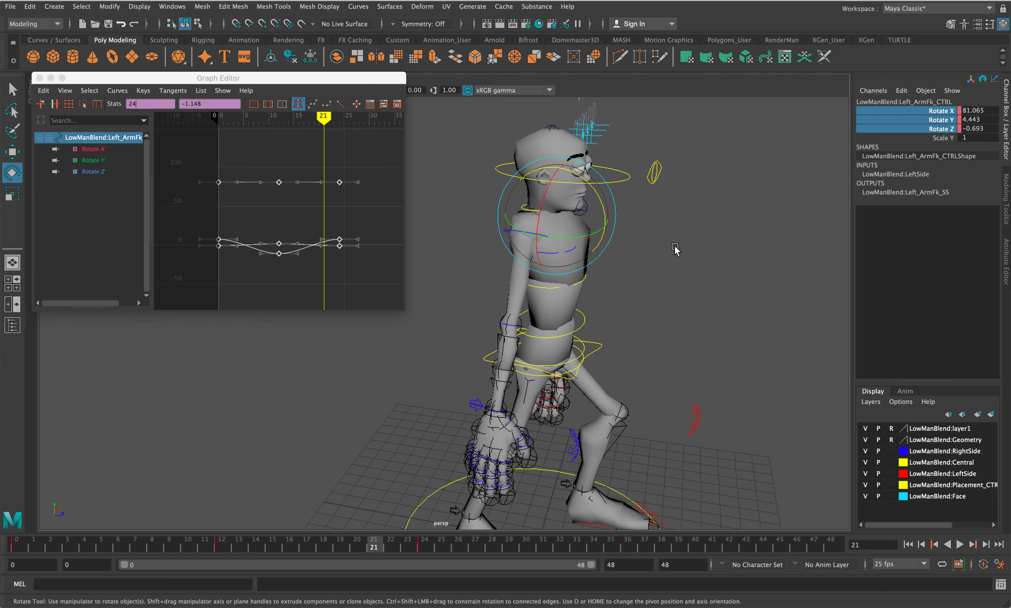
pyautogui.click(676, 249)
pyautogui.click(541, 239)
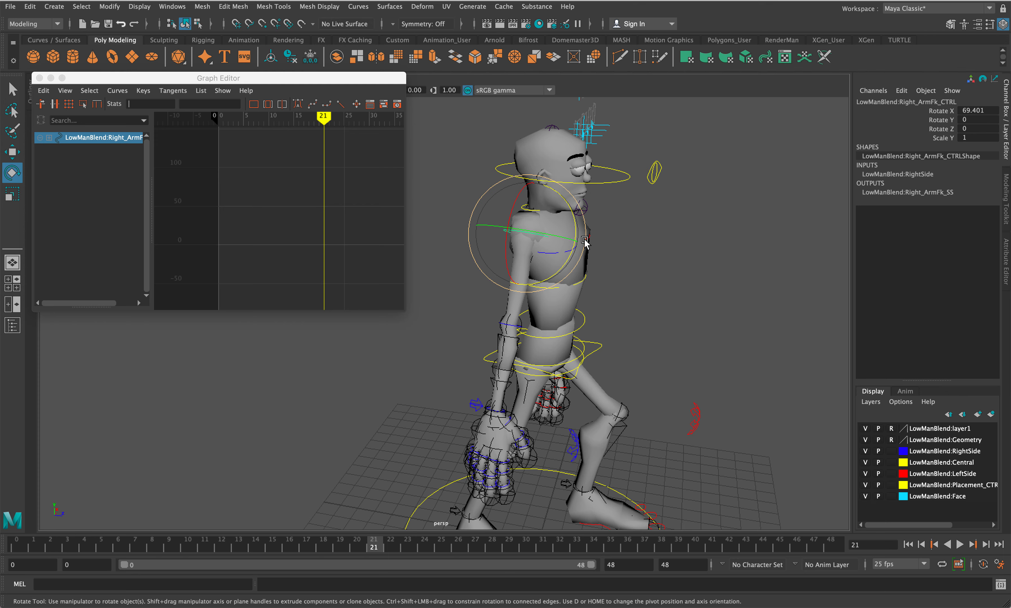
pyautogui.keyDown('alt'); pyautogui.moveTo(563, 269); pyautogui.dragTo(655, 271); pyautogui.keyUp('alt')
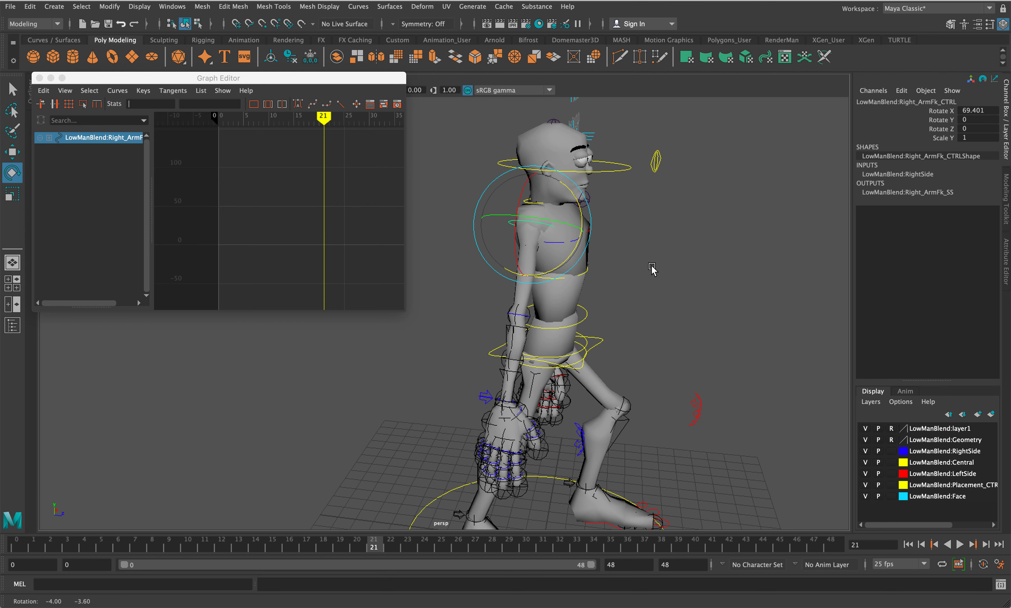
pyautogui.moveTo(572, 257); pyautogui.dragTo(565, 267)
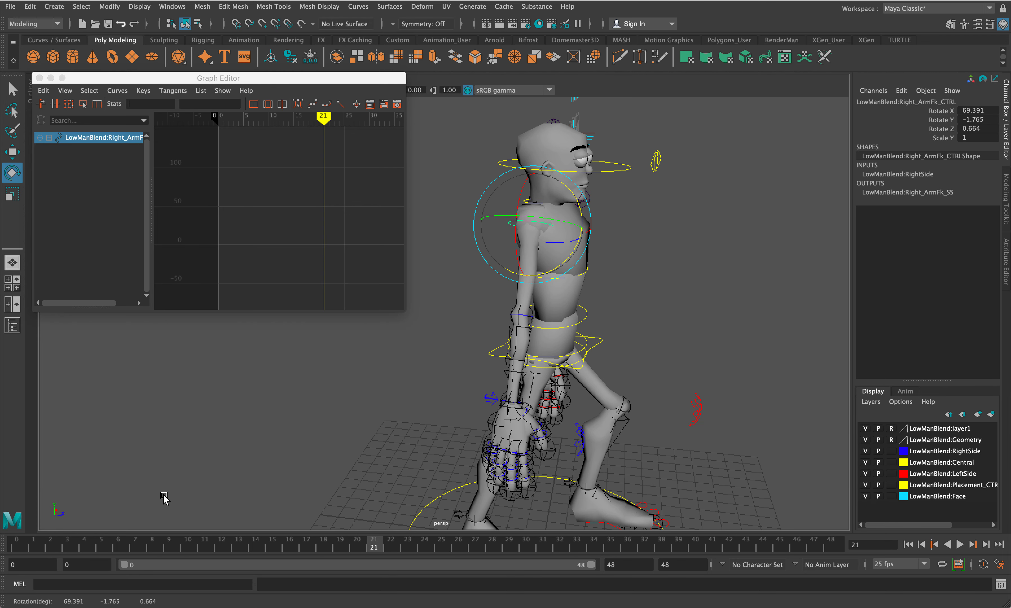
pyautogui.click(25, 547)
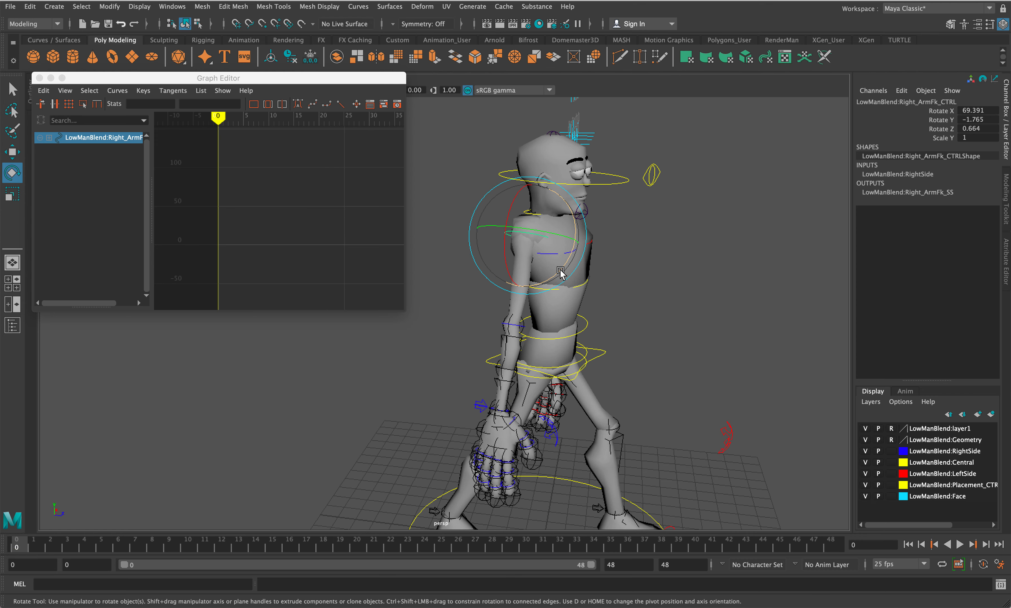
pyautogui.moveTo(561, 272); pyautogui.dragTo(579, 272)
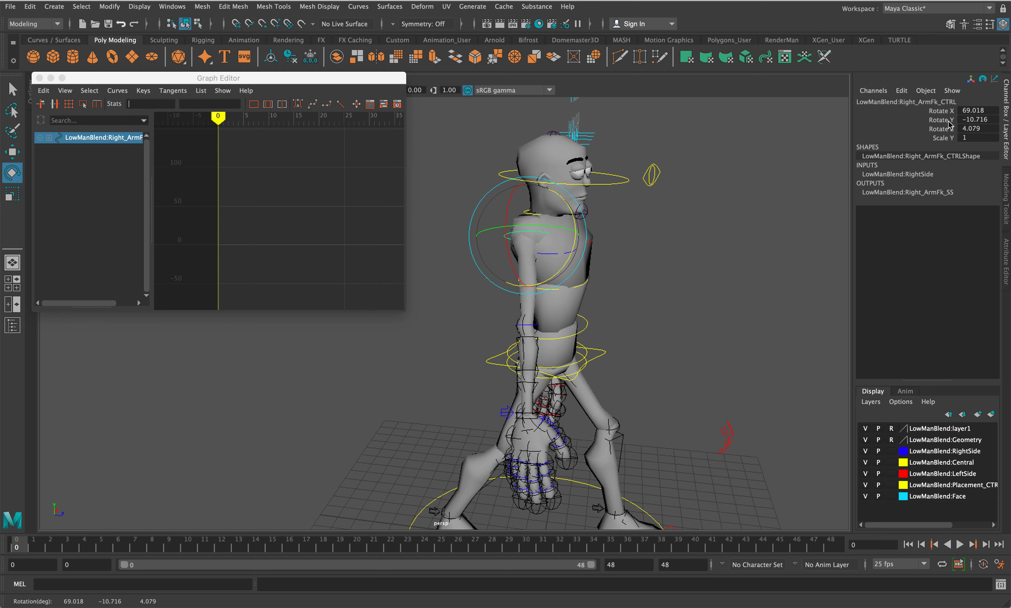
pyautogui.moveTo(945, 110); pyautogui.dragTo(946, 132)
pyautogui.rightClick(947, 132)
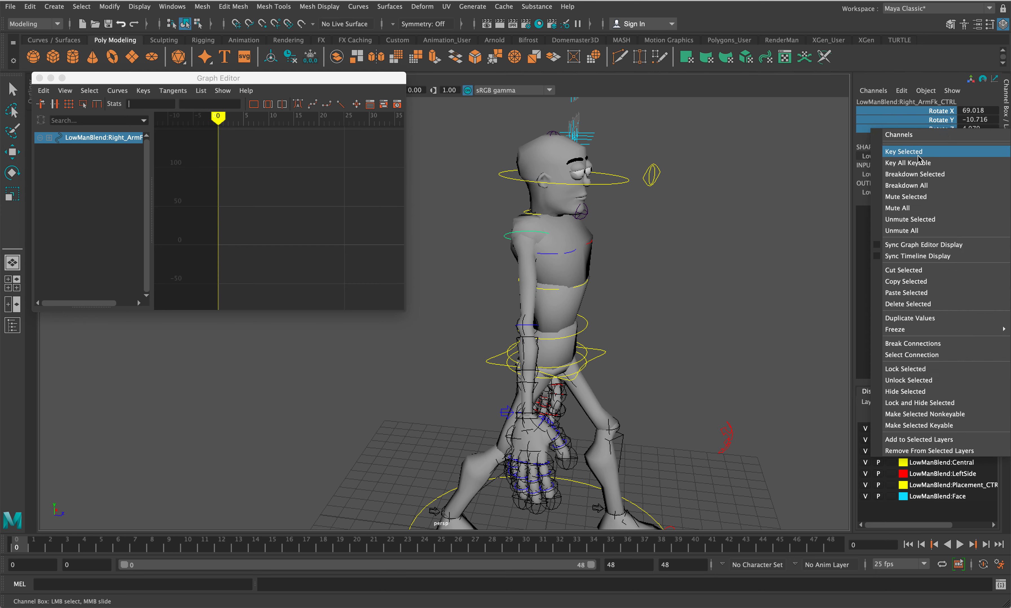
pyautogui.click(921, 151)
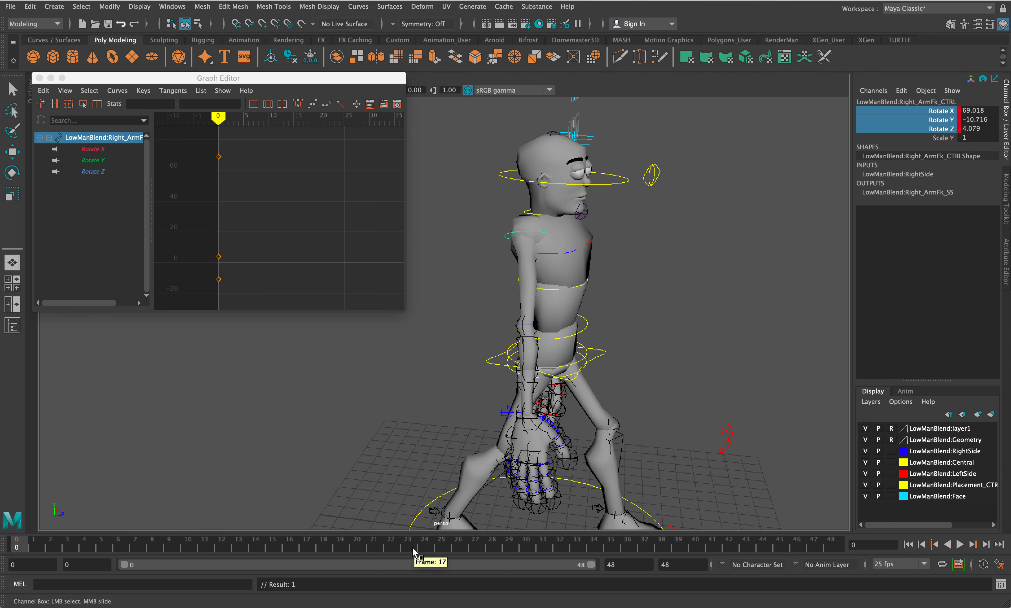
# Key the same Rotate X, Y and Z values of Right_ArmFk_CTRL at frame 24.
pyautogui.click(424, 543)
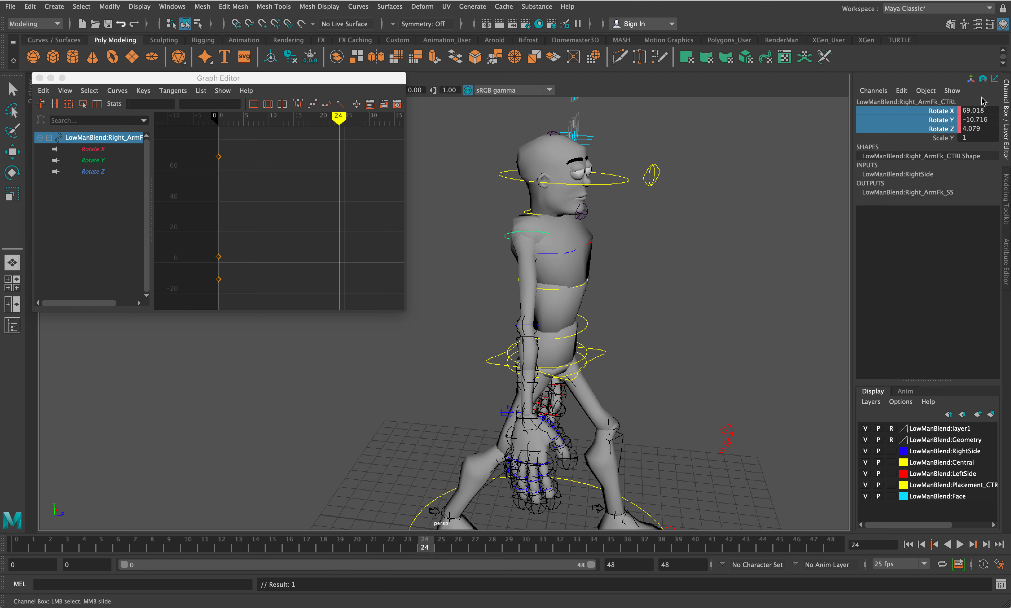
pyautogui.rightClick(952, 119)
pyautogui.click(928, 139)
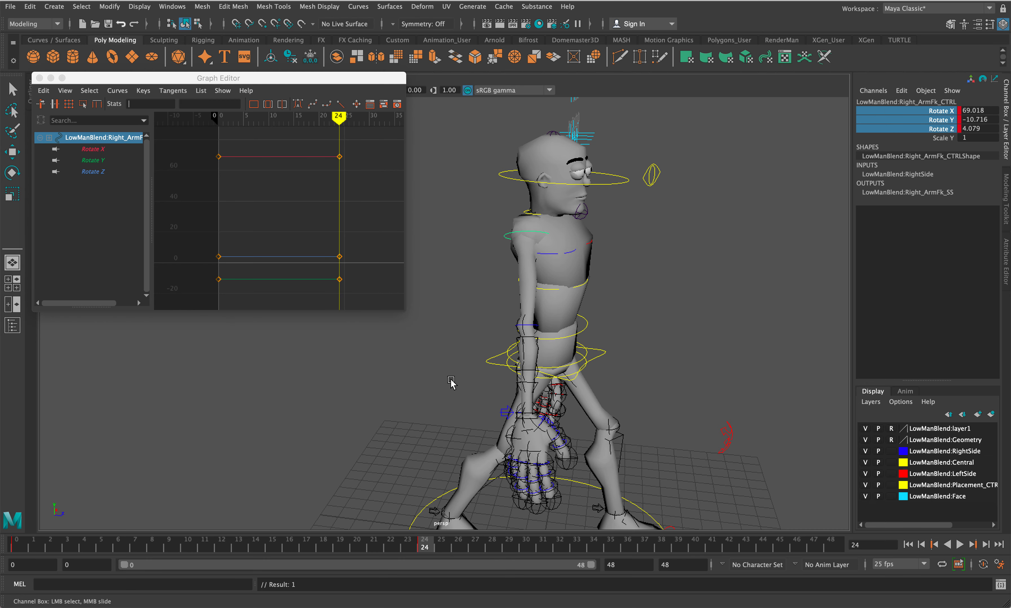
# At frame 12, swing Right_ArmFk_CTRL backward to about 4.4 degrees in Rotate Y and key its three rotation channels.
pyautogui.click(222, 543)
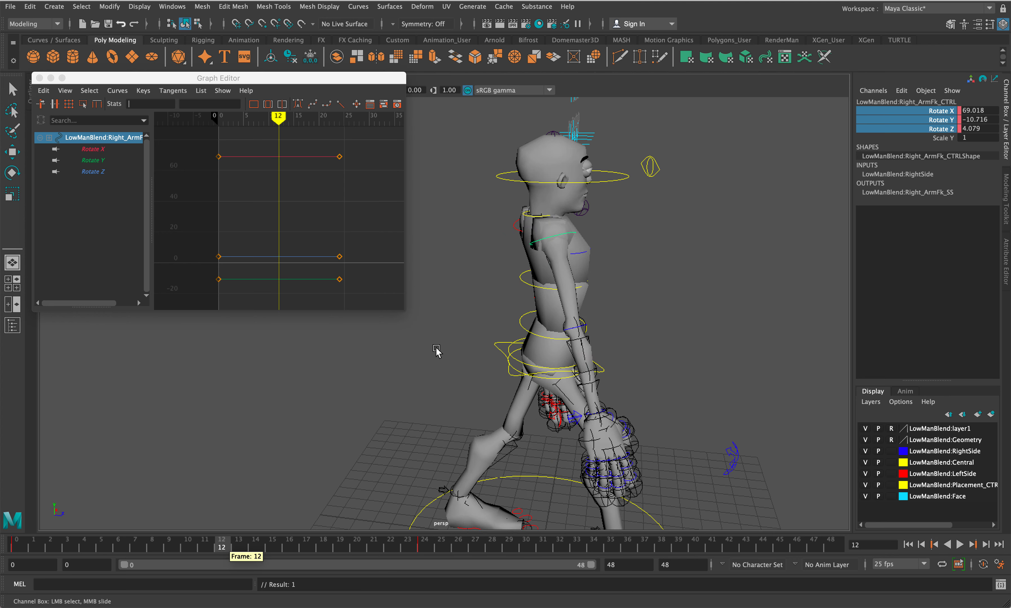
pyautogui.click(12, 172)
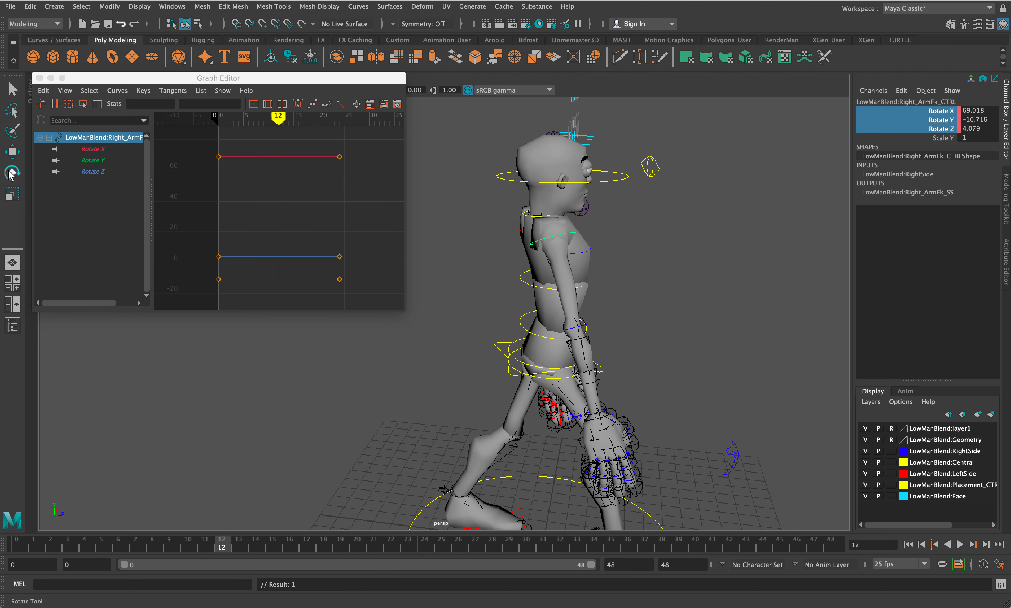
pyautogui.moveTo(548, 289); pyautogui.dragTo(529, 295)
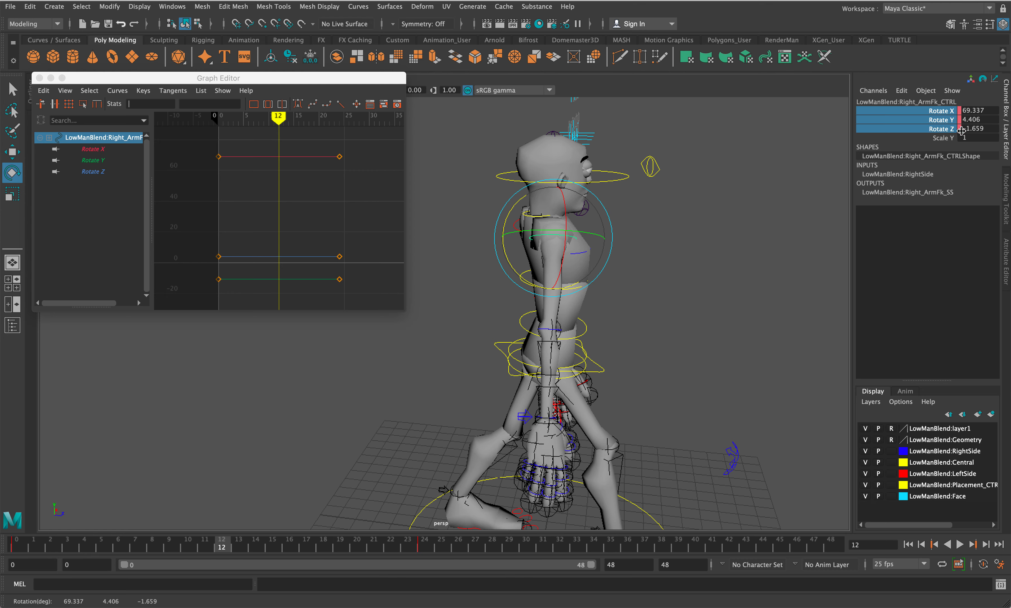
pyautogui.click(905, 97)
pyautogui.click(917, 155)
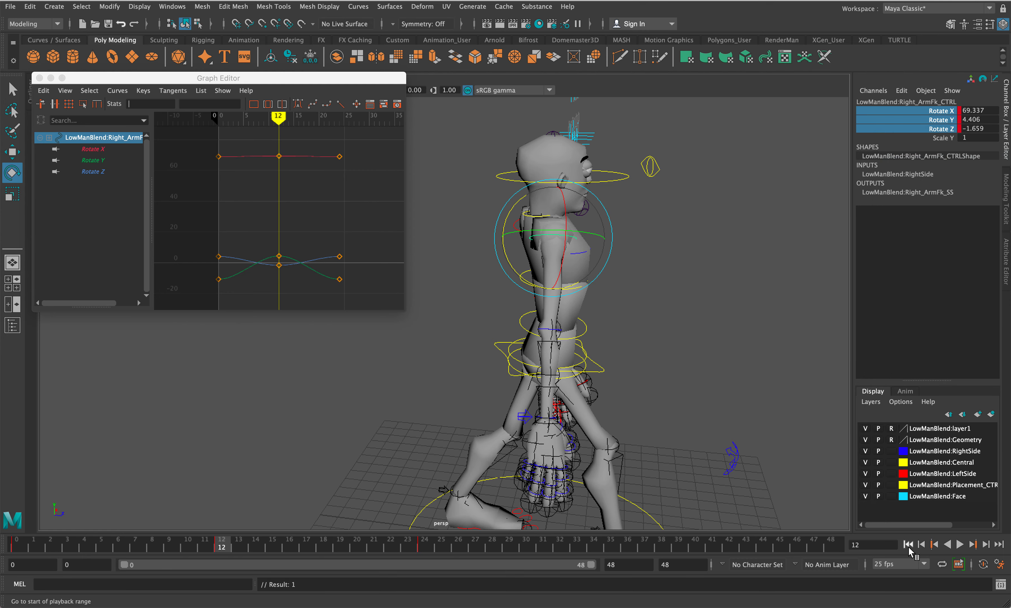
# Play back the walk from frame 0 in a three-quarter front view to check both arm swings, then stop playback.
pyautogui.click(908, 544)
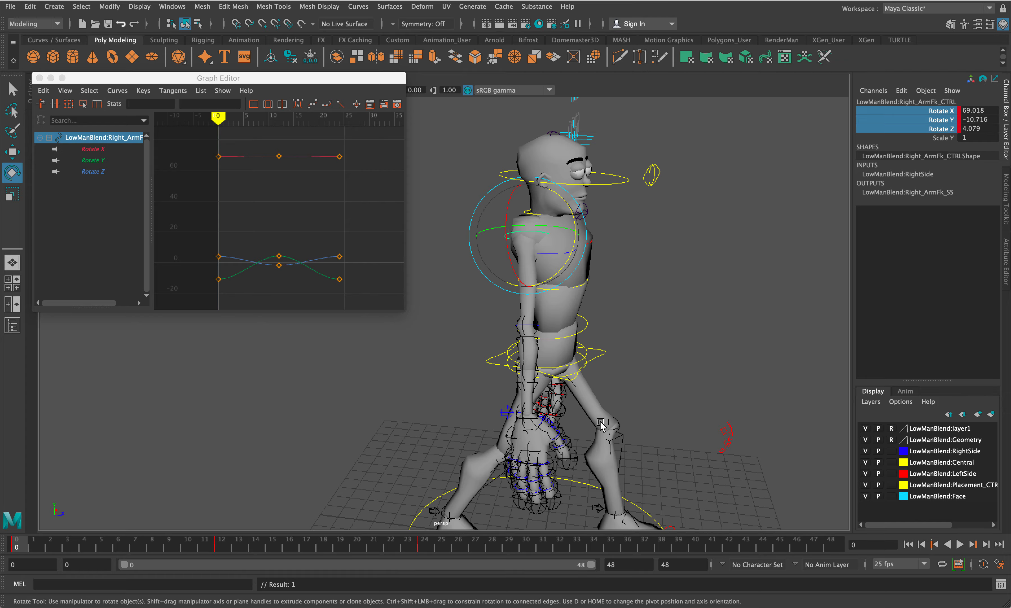
pyautogui.keyDown('alt'); pyautogui.moveTo(601, 422); pyautogui.dragTo(479, 427); pyautogui.keyUp('alt')
pyautogui.keyDown('alt'); pyautogui.moveTo(524, 395); pyautogui.dragTo(646, 297, button='middle'); pyautogui.keyUp('alt')
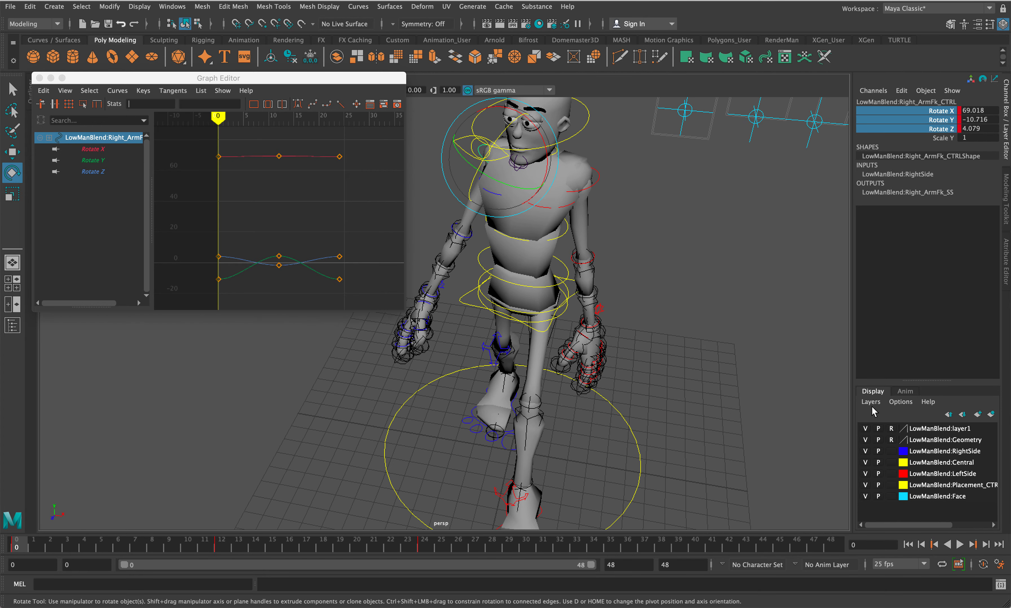
pyautogui.click(961, 545)
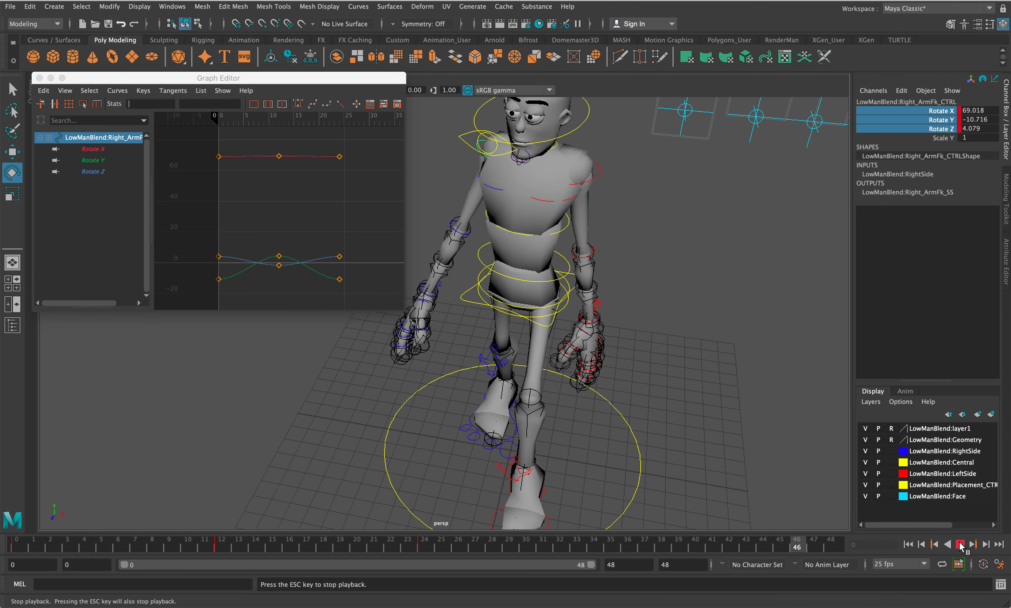
pyautogui.click(961, 544)
pyautogui.keyDown('alt'); pyautogui.moveTo(724, 354); pyautogui.dragTo(727, 378); pyautogui.keyUp('alt')
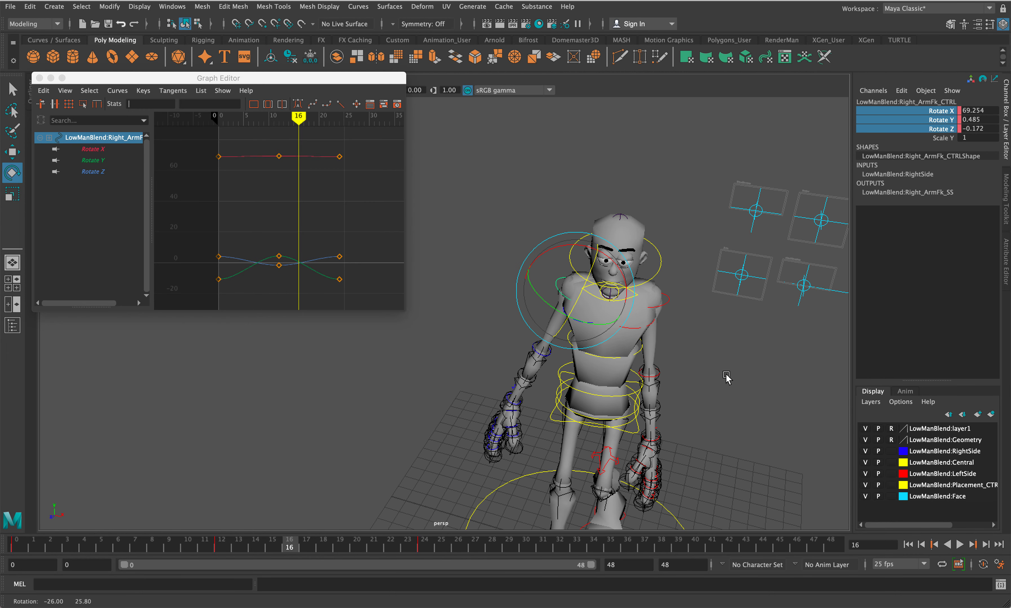
pyautogui.click(643, 283)
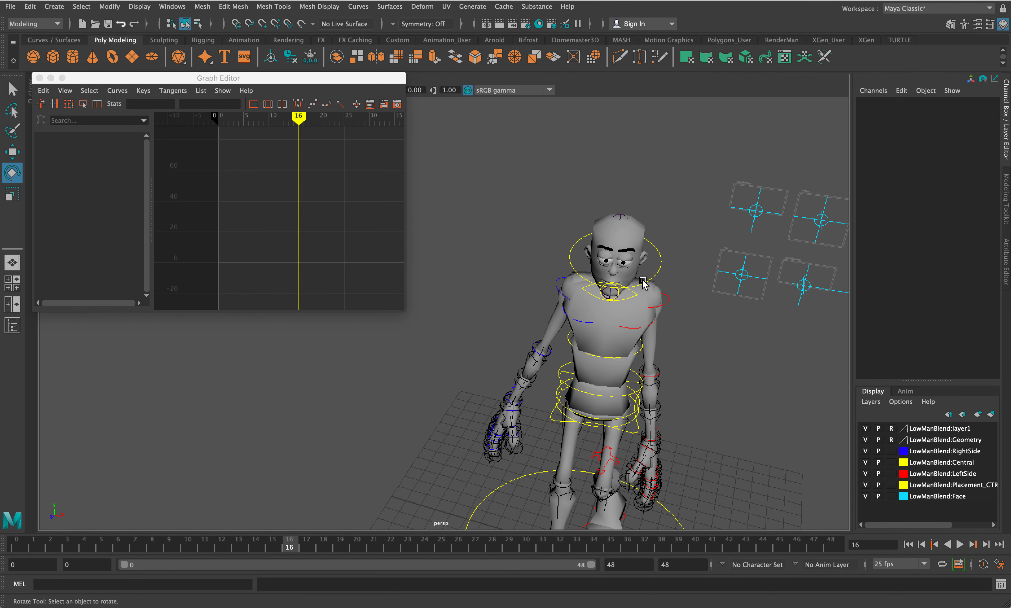
pyautogui.click(628, 293)
pyautogui.press('w')
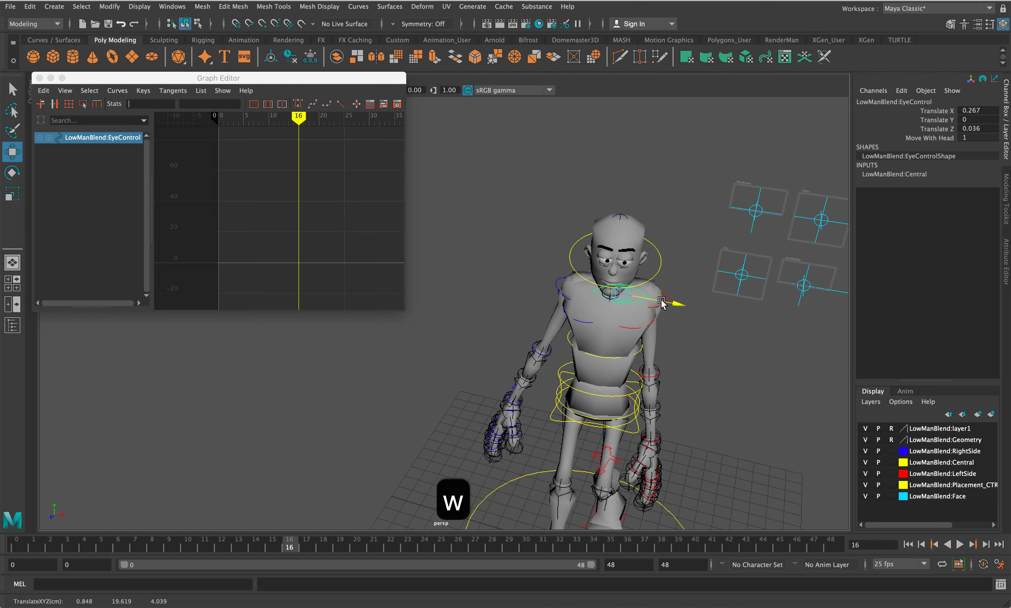
pyautogui.moveTo(628, 293); pyautogui.dragTo(643, 311)
pyautogui.press('super+z')
# Rotate neck_CTRL to about -1.46 degrees in Rotate Y and close the Graph Editor.
pyautogui.click(615, 307)
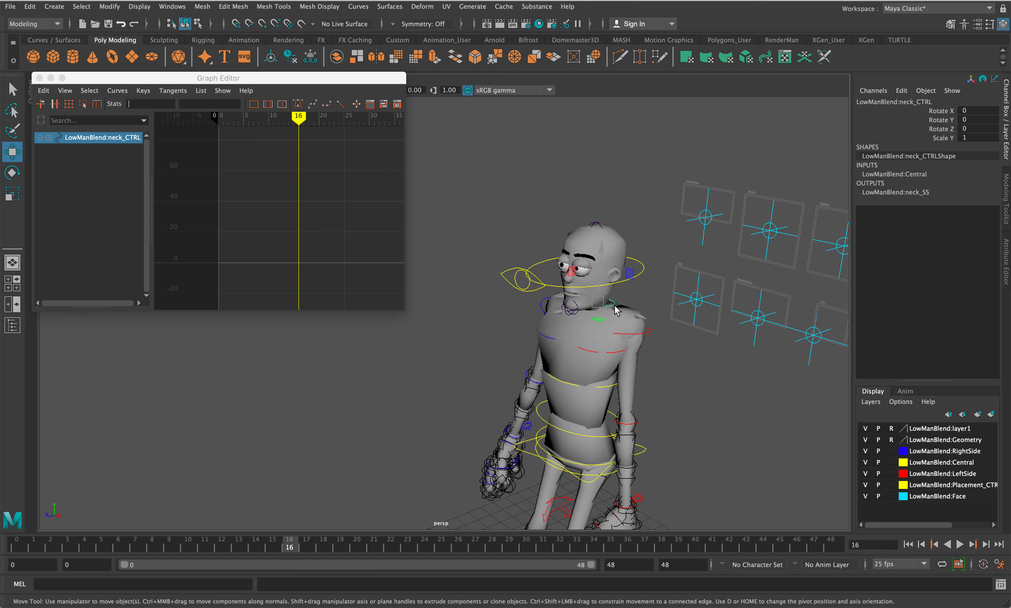
pyautogui.press('e')
pyautogui.moveTo(602, 316); pyautogui.dragTo(646, 324)
pyautogui.keyDown('alt'); pyautogui.moveTo(664, 311); pyautogui.dragTo(726, 263, button='middle'); pyautogui.keyUp('alt')
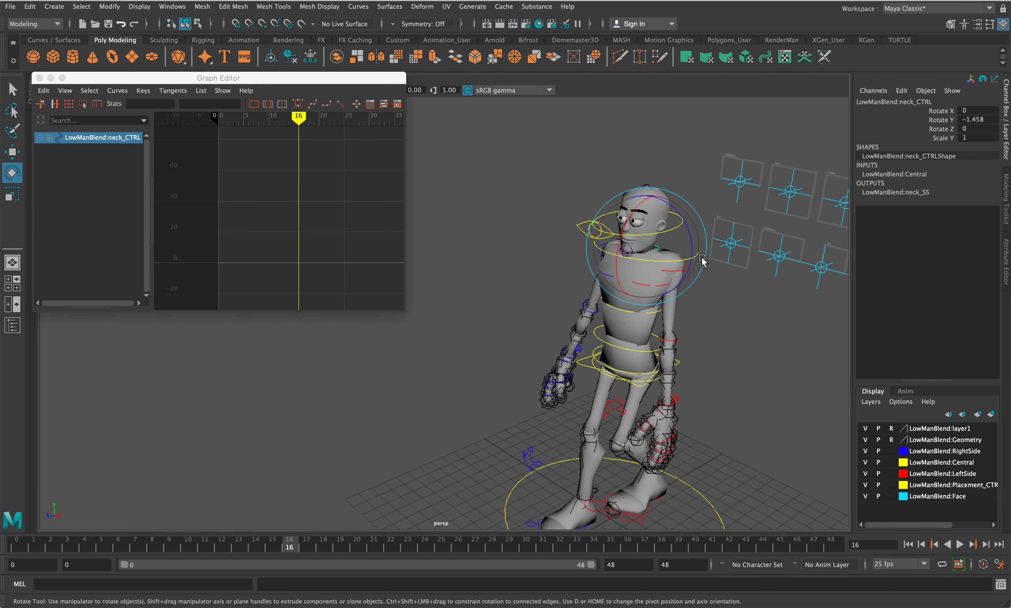
pyautogui.click(39, 78)
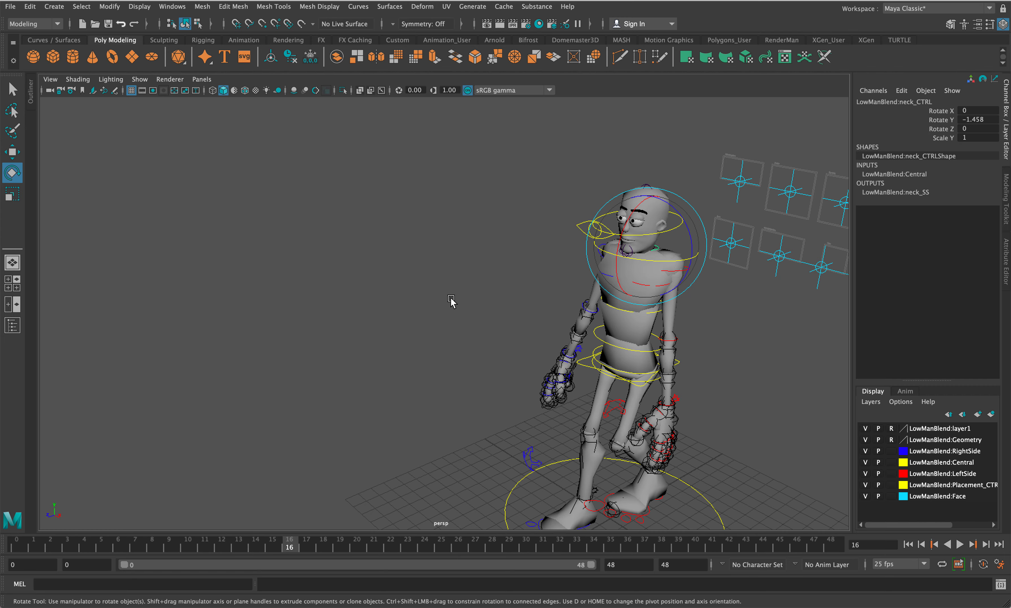
# Select the yellow placement circle around the character's feet and key it at its starting position at frame 0.
pyautogui.keyDown('alt'); pyautogui.moveTo(453, 303); pyautogui.dragTo(440, 226, button='middle'); pyautogui.keyUp('alt')
pyautogui.scroll(-5, 438, 231)
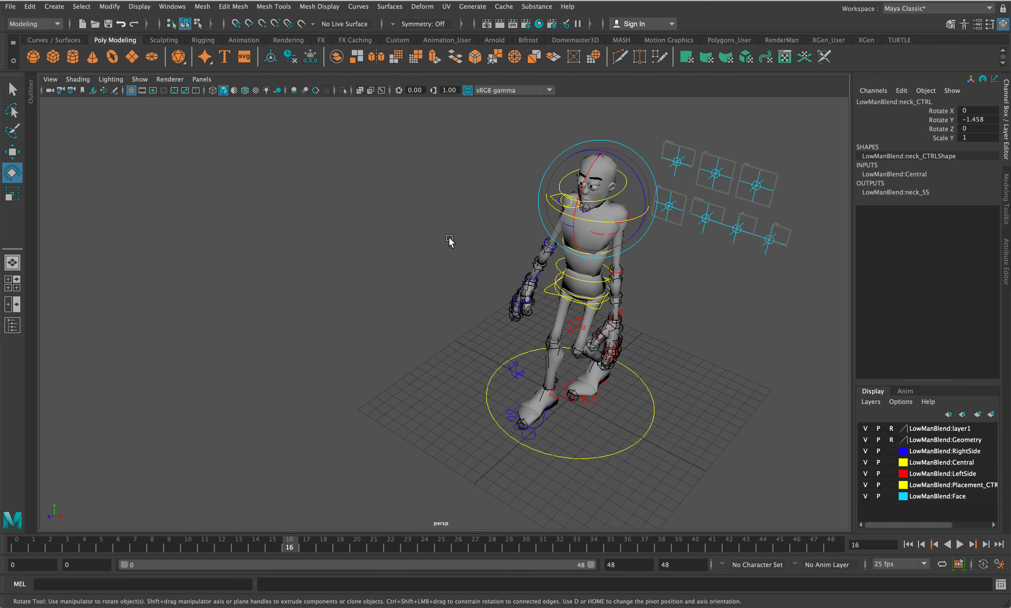
pyautogui.click(634, 445)
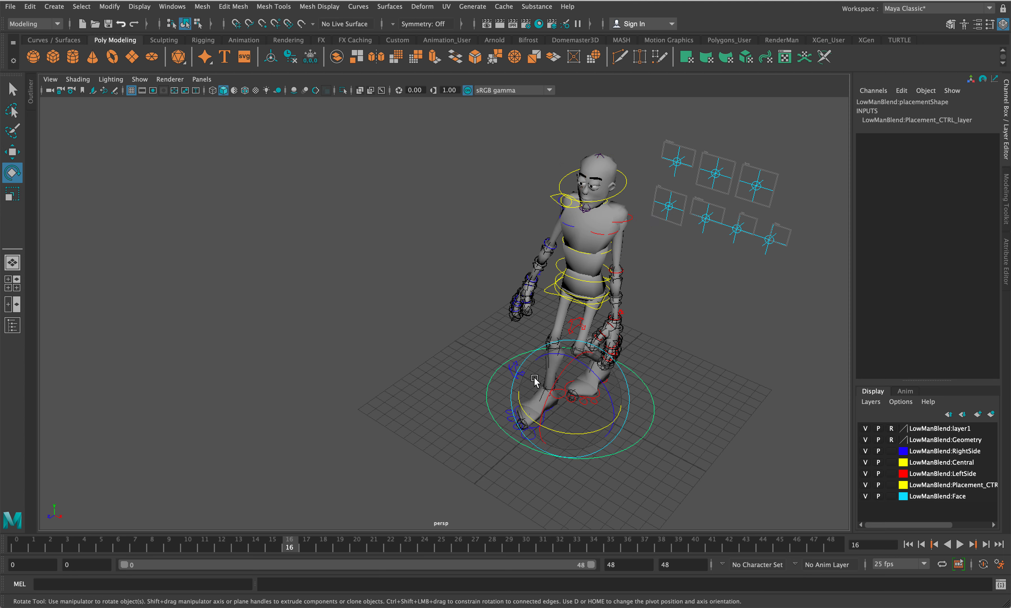
pyautogui.press('q')
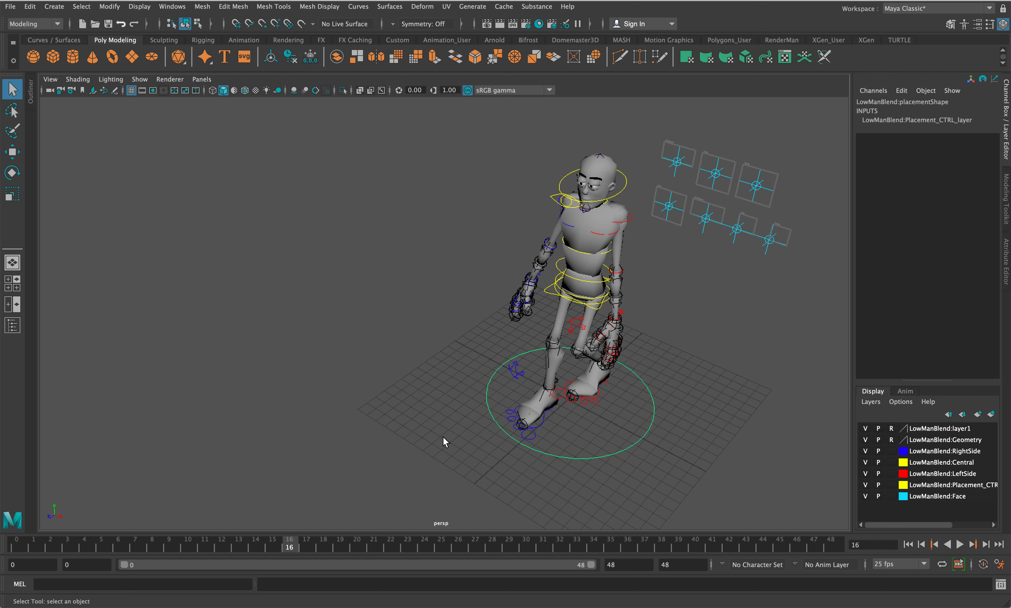
pyautogui.press('w')
pyautogui.scroll(-2, 487, 416)
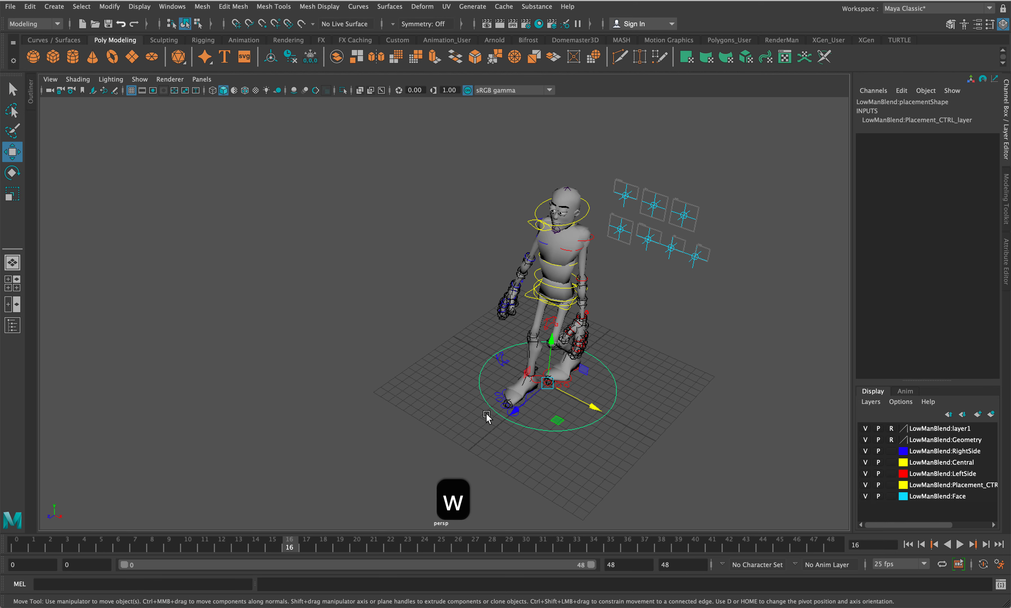
pyautogui.moveTo(68, 550); pyautogui.dragTo(18, 545)
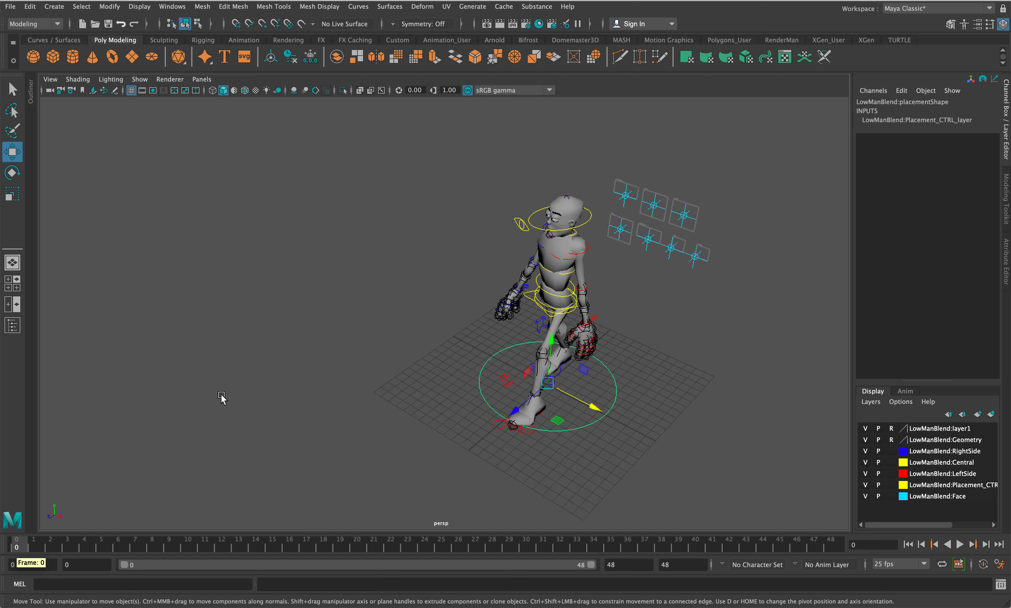
pyautogui.keyDown('alt'); pyautogui.moveTo(361, 350); pyautogui.dragTo(328, 348); pyautogui.keyUp('alt')
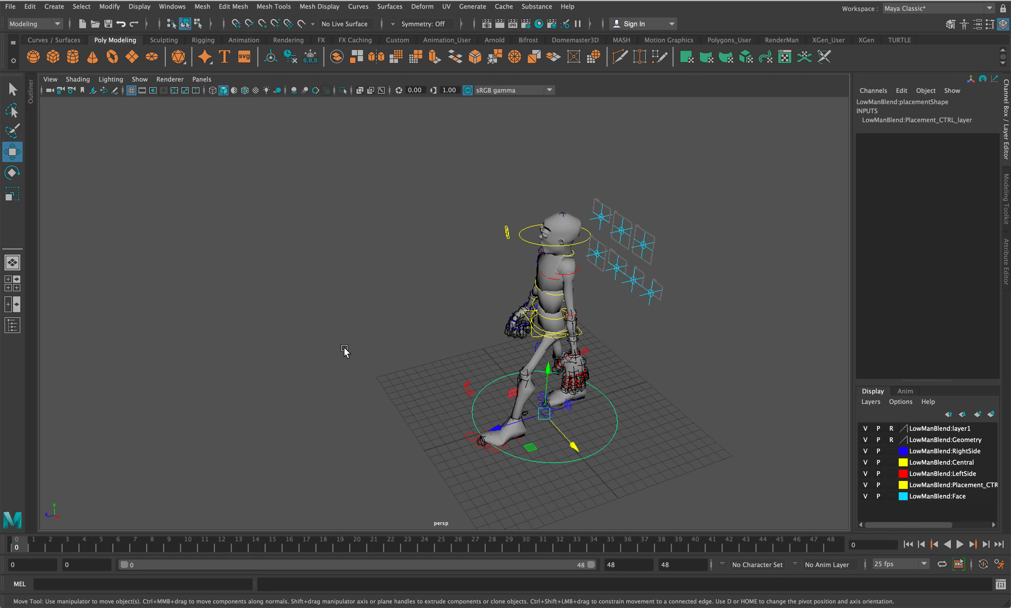
pyautogui.press('s')
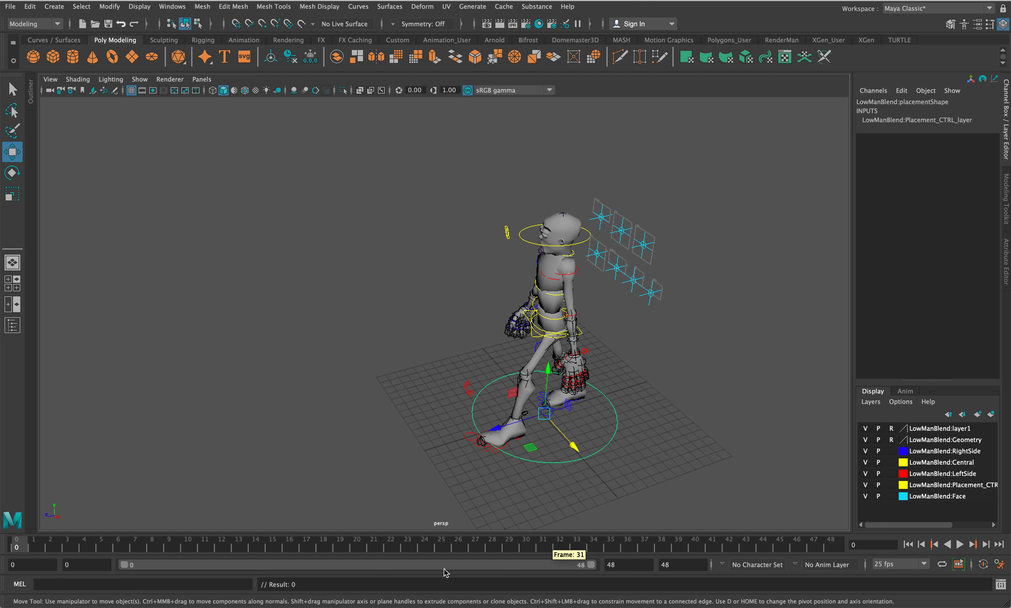
# At frame 24, move the placement control well forward in the walking direction and key it.
pyautogui.click(425, 549)
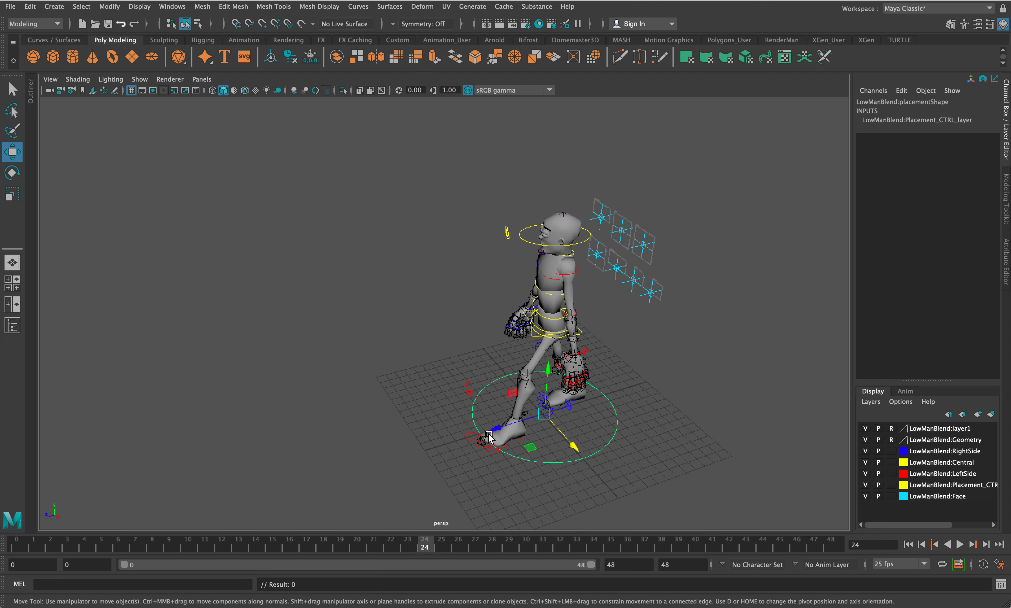
pyautogui.moveTo(294, 443); pyautogui.dragTo(24, 473, button='middle')
pyautogui.press('s')
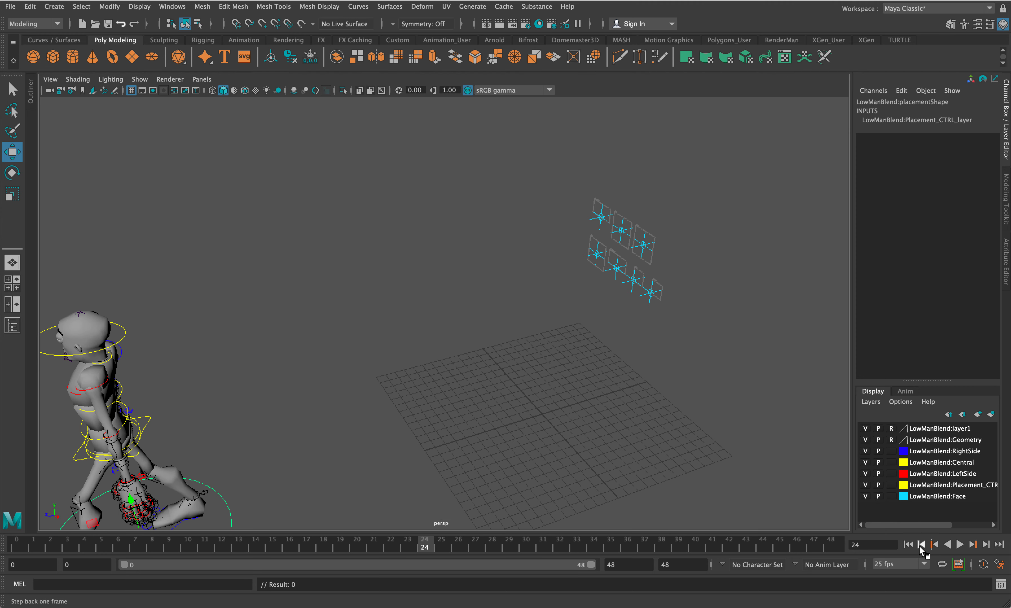
# Play back the travelling walk from frame 0, stop it, and undo the placement key at frame 24.
pyautogui.click(909, 544)
pyautogui.click(909, 545)
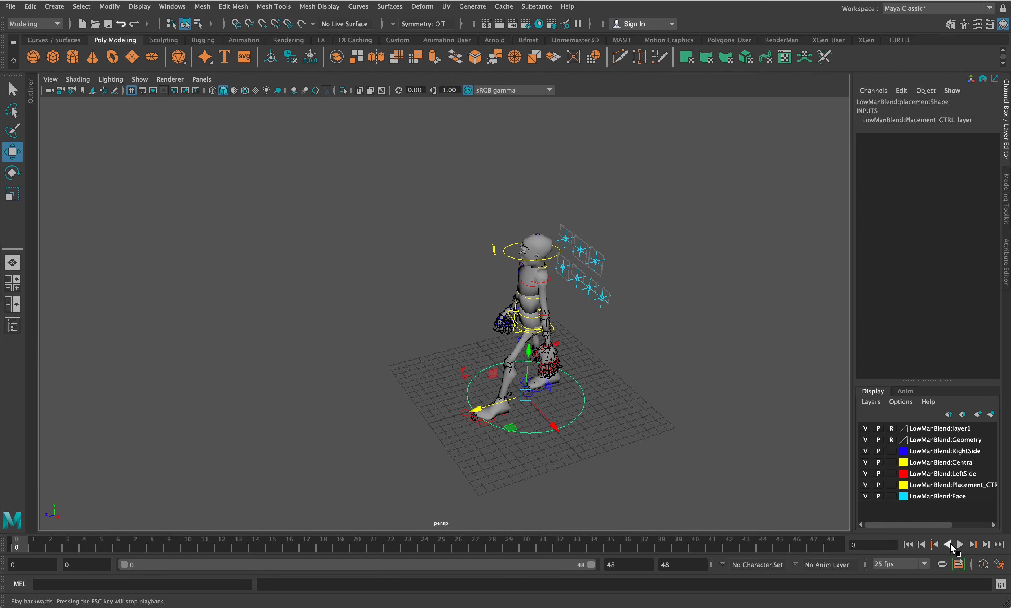
pyautogui.click(961, 545)
pyautogui.click(960, 545)
pyautogui.press('super+z')
pyautogui.press('super+z')
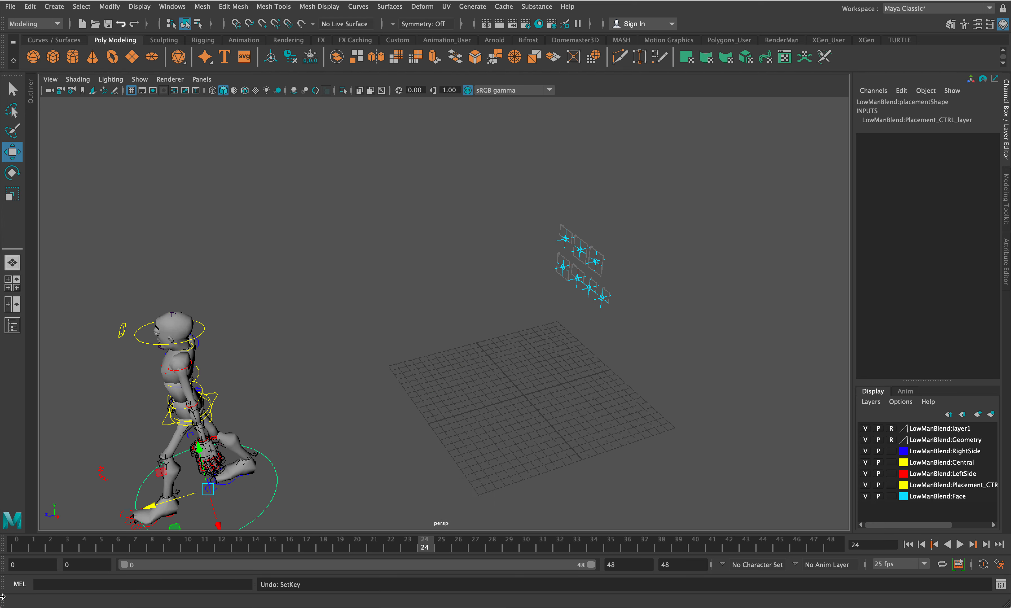
# At frame 48, move the placement control about 40.5 cm forward along Z and key it.
pyautogui.click(11, 551)
pyautogui.hotkey('alt', 'v')
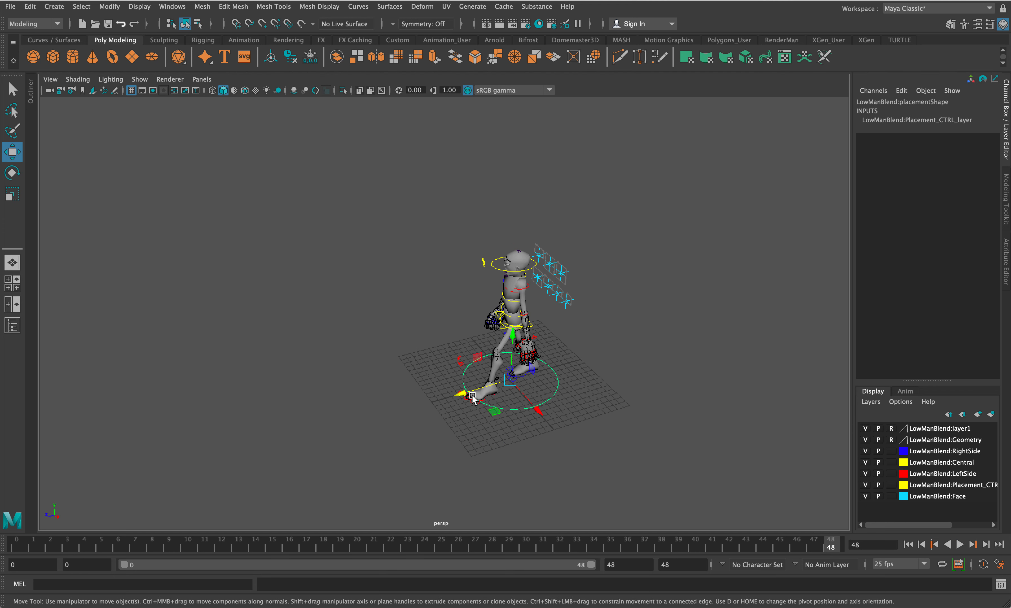
pyautogui.moveTo(473, 398); pyautogui.dragTo(161, 517)
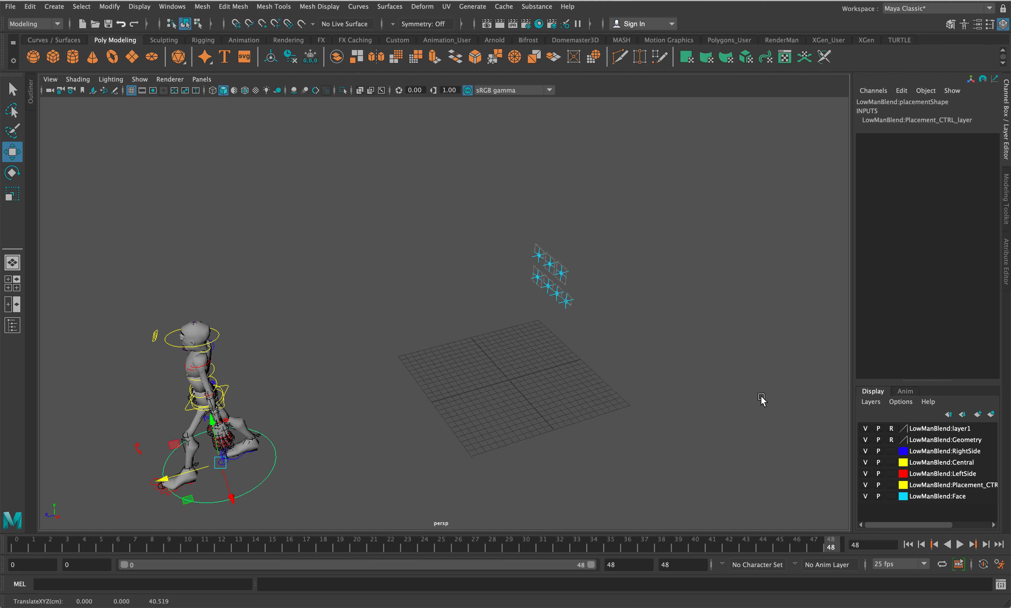
pyautogui.press('s')
# Play back the forward-travelling walk from frame 0 to check its speed against the steps, then stop playback.
pyautogui.click(908, 544)
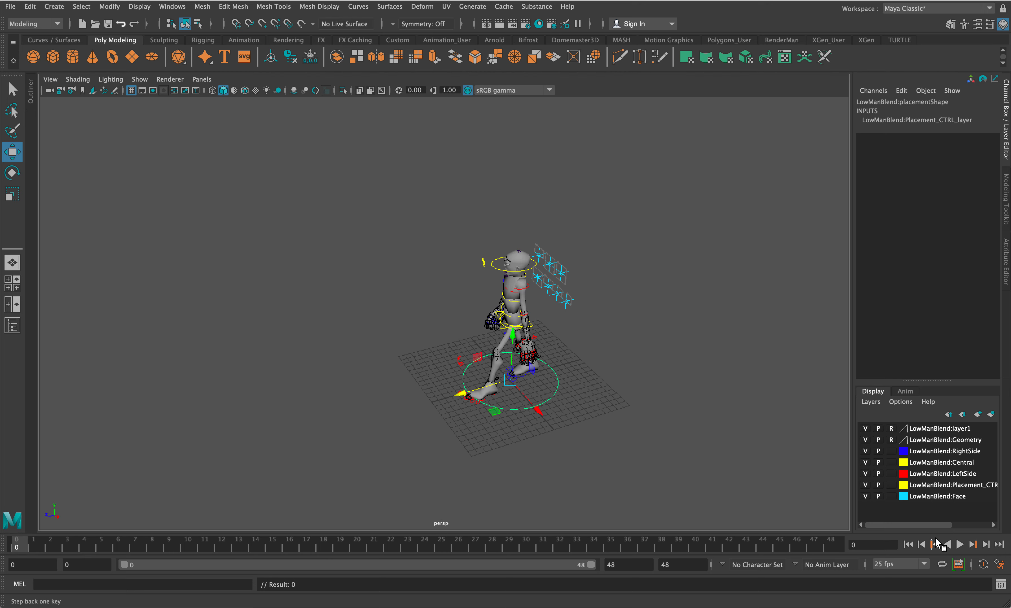
pyautogui.click(961, 544)
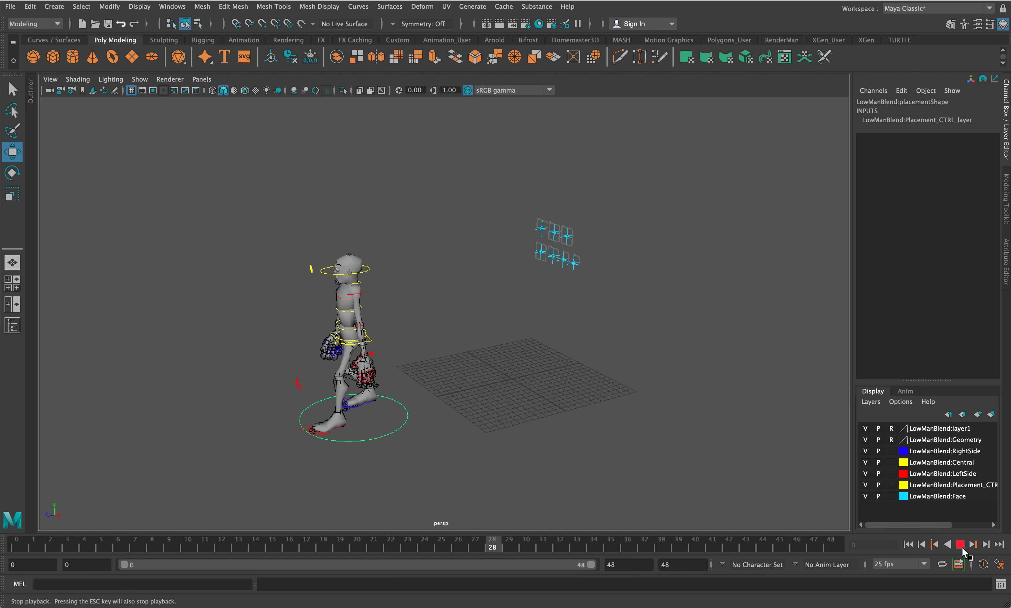
pyautogui.click(961, 545)
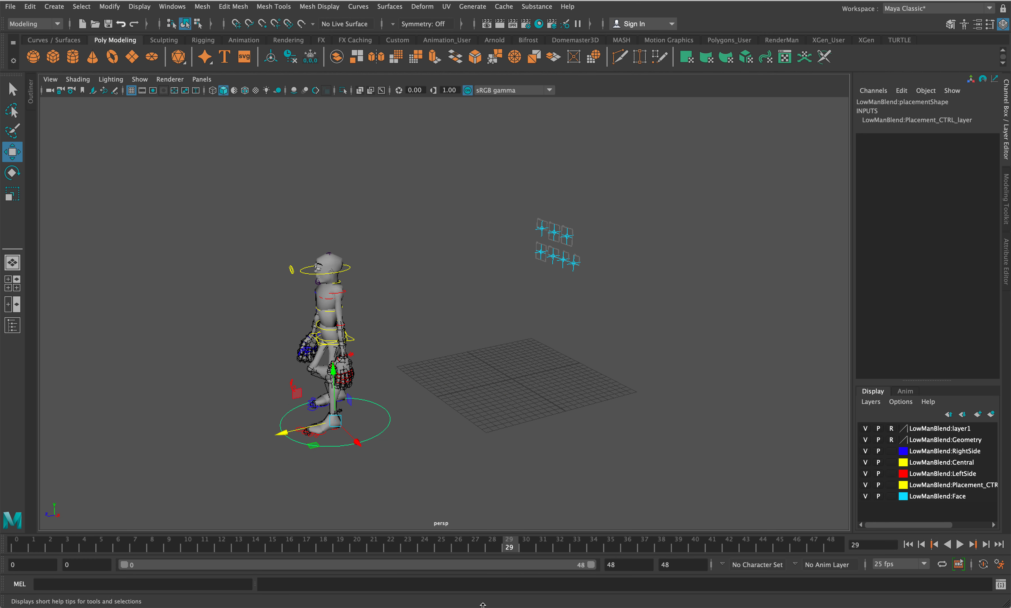